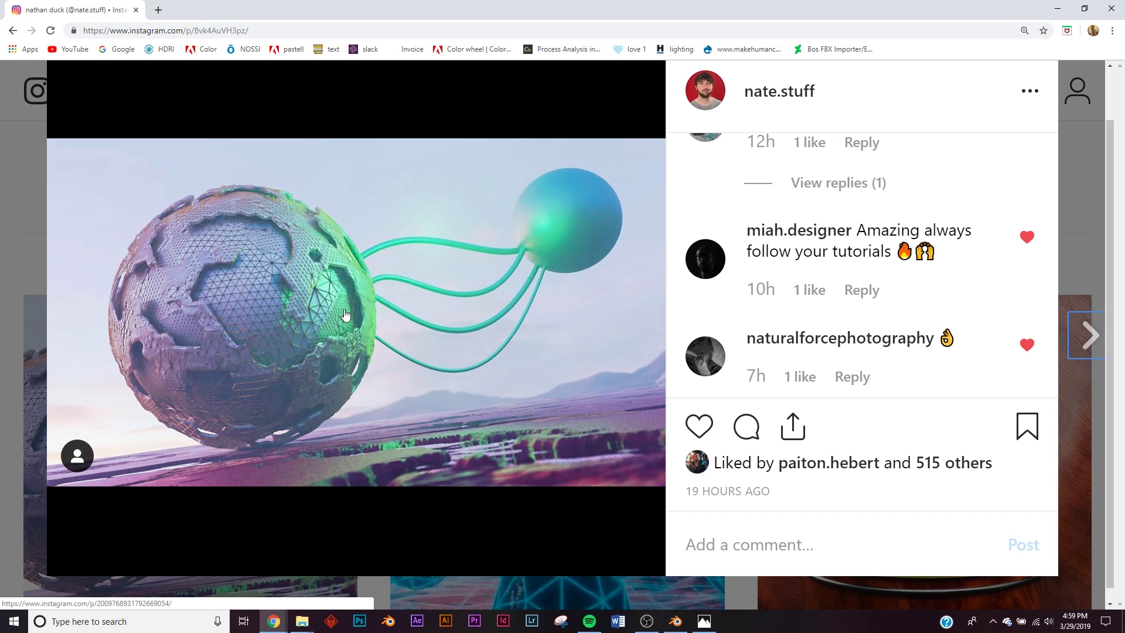
pyautogui.scroll(1, 1038, 95)
pyautogui.click(1084, 99)
pyautogui.scroll(8, 882, 151)
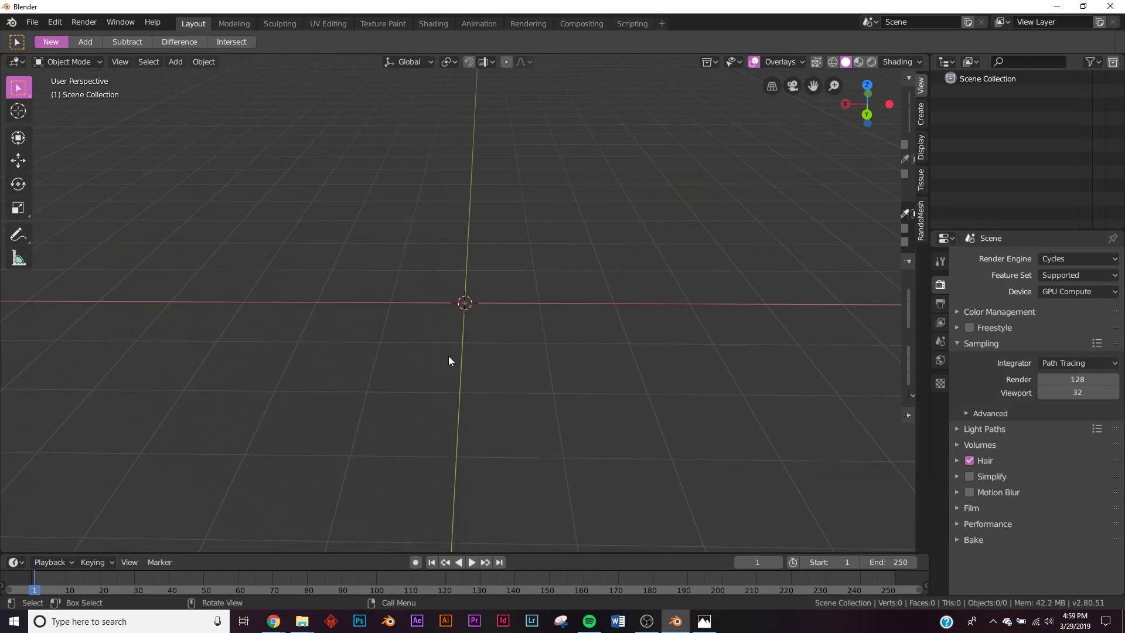
# Add a plane mesh at the origin and scale it by 8.
pyautogui.hotkey('shift', 'a')
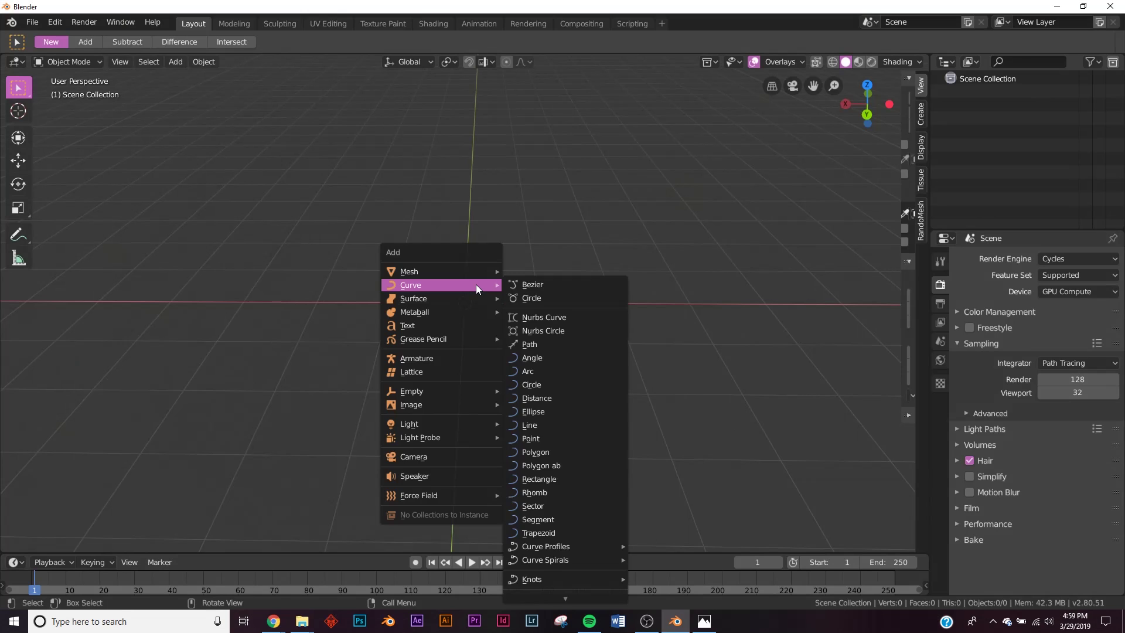
pyautogui.moveTo(466, 268)
pyautogui.click(518, 273)
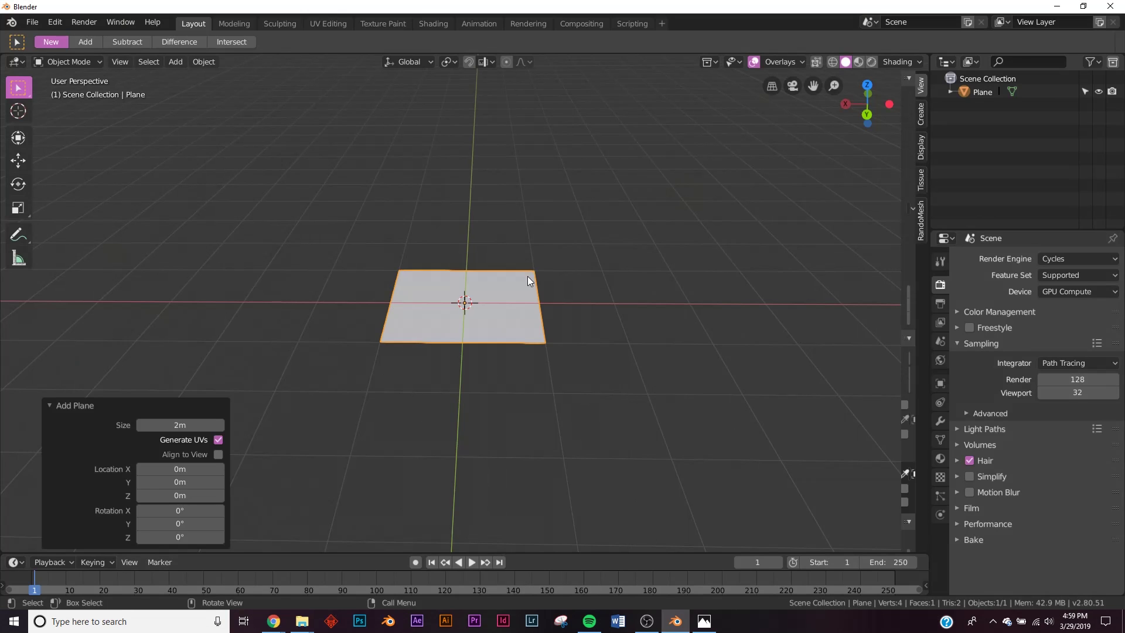
pyautogui.write('s8')
pyautogui.press('Return')
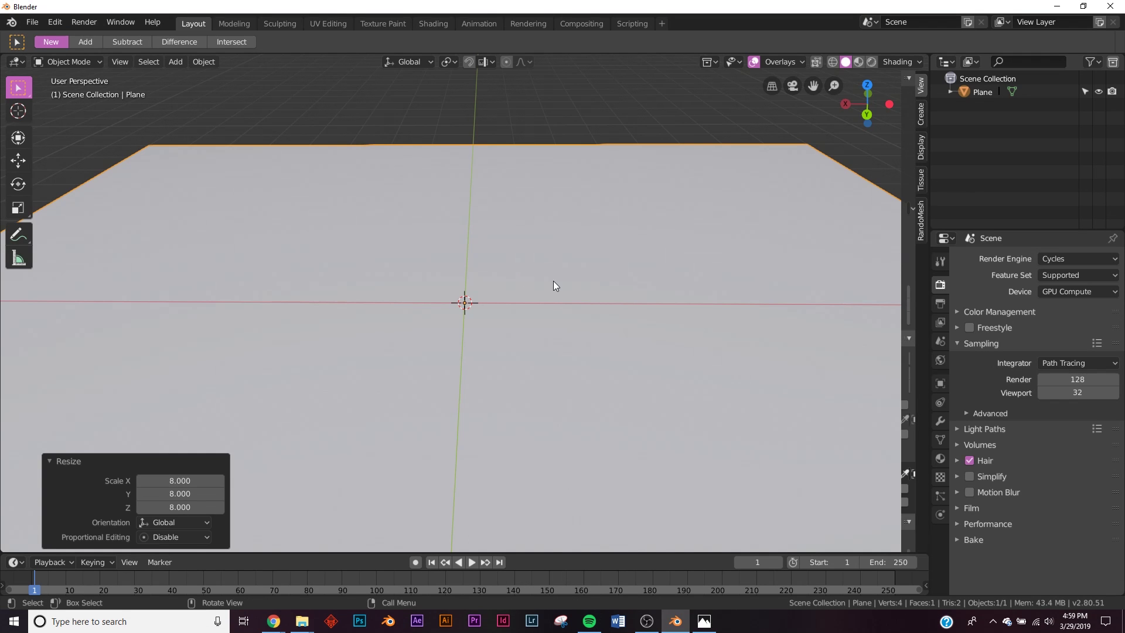
pyautogui.click(94, 461)
pyautogui.scroll(-5, 371, 417)
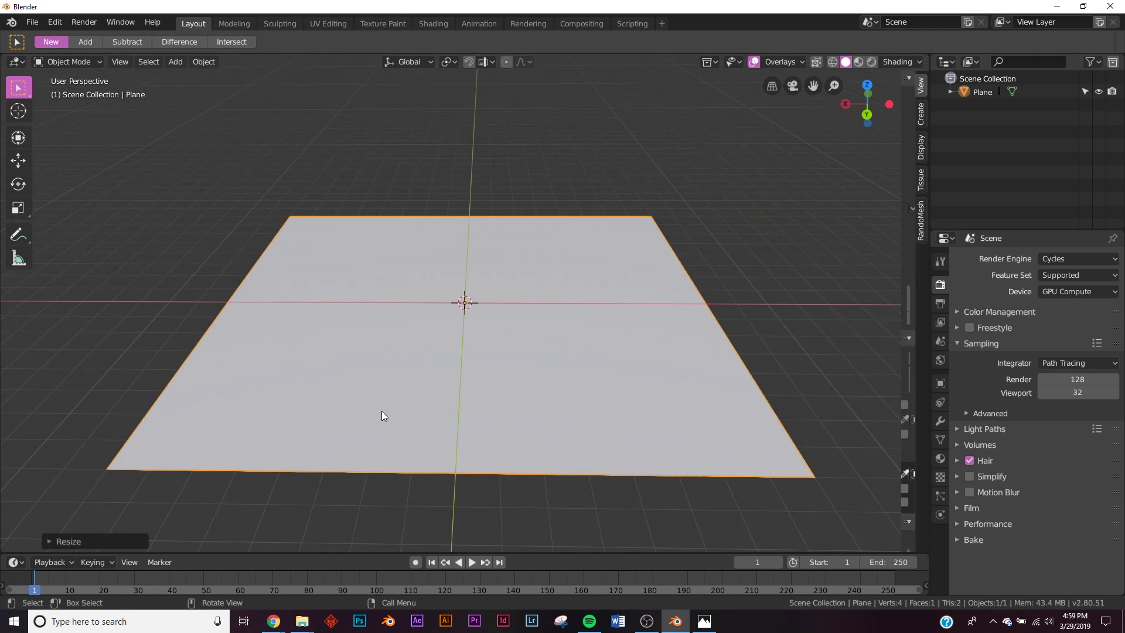
# Subdivide the whole plane with 100 cuts in Edit Mode and return to Object Mode.
pyautogui.press('Tab')
pyautogui.rightClick(503, 281)
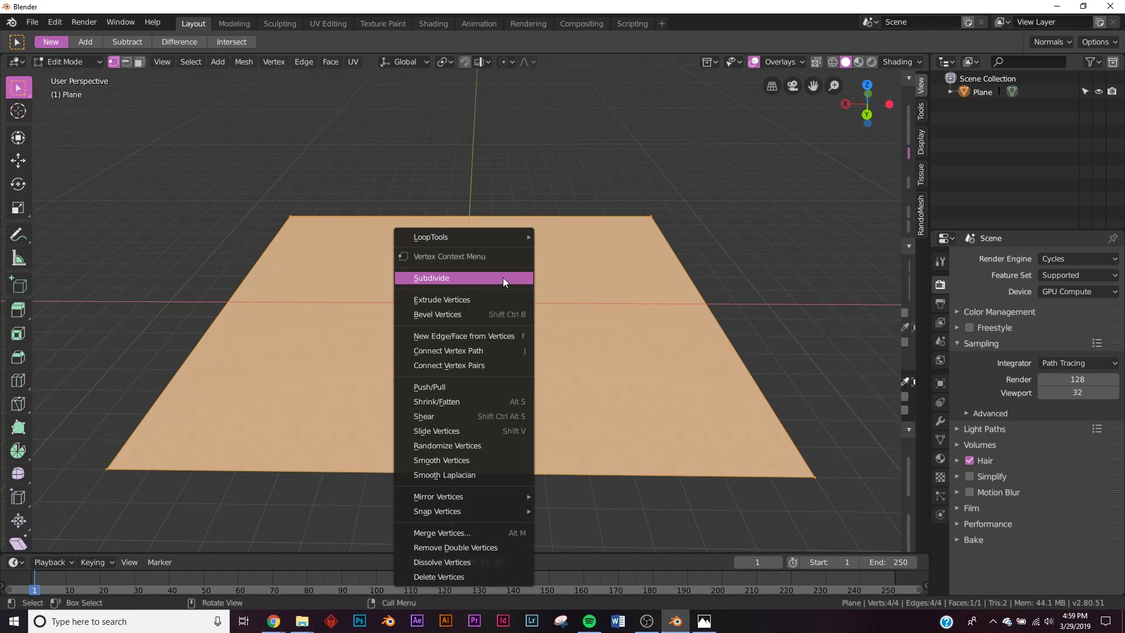
pyautogui.click(502, 277)
pyautogui.click(101, 540)
pyautogui.click(176, 450)
pyautogui.write('100')
pyautogui.press('Return')
pyautogui.click(94, 433)
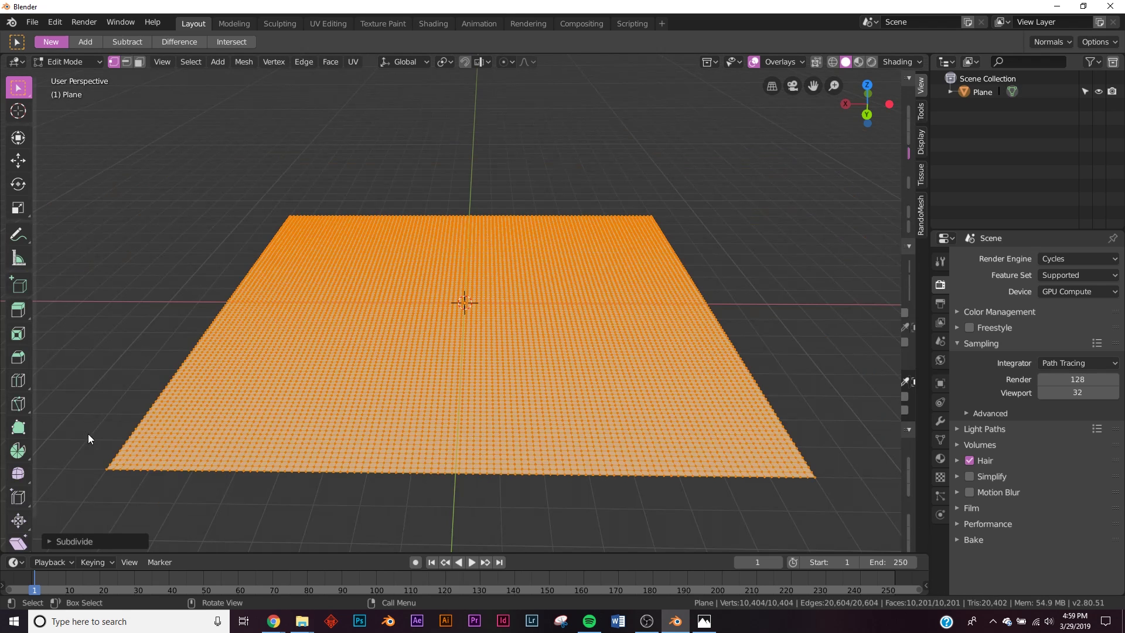
pyautogui.press('Tab')
# Add a Subdivision Surface modifier and a Displace modifier with strength 0.1 to the plane.
pyautogui.click(940, 421)
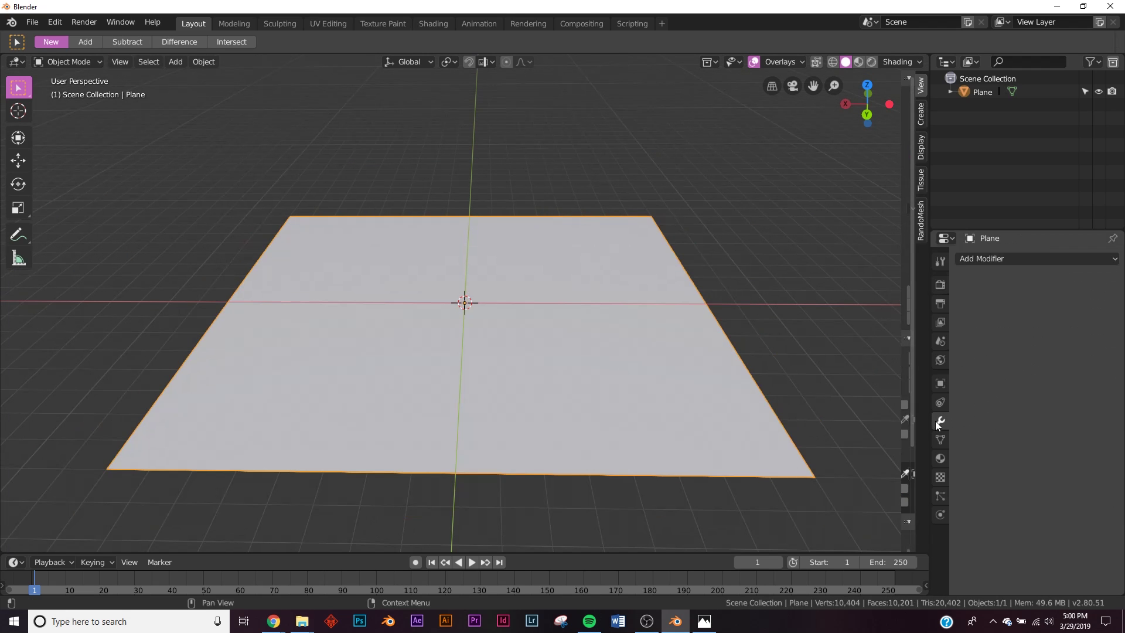
pyautogui.click(1006, 259)
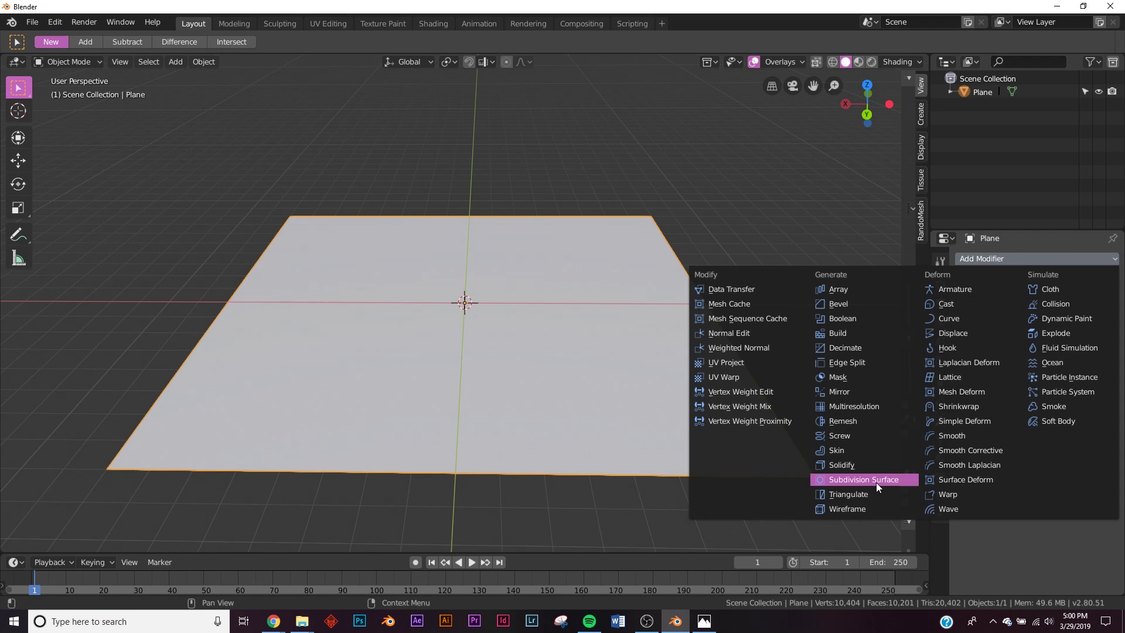
pyautogui.click(877, 484)
pyautogui.click(1008, 260)
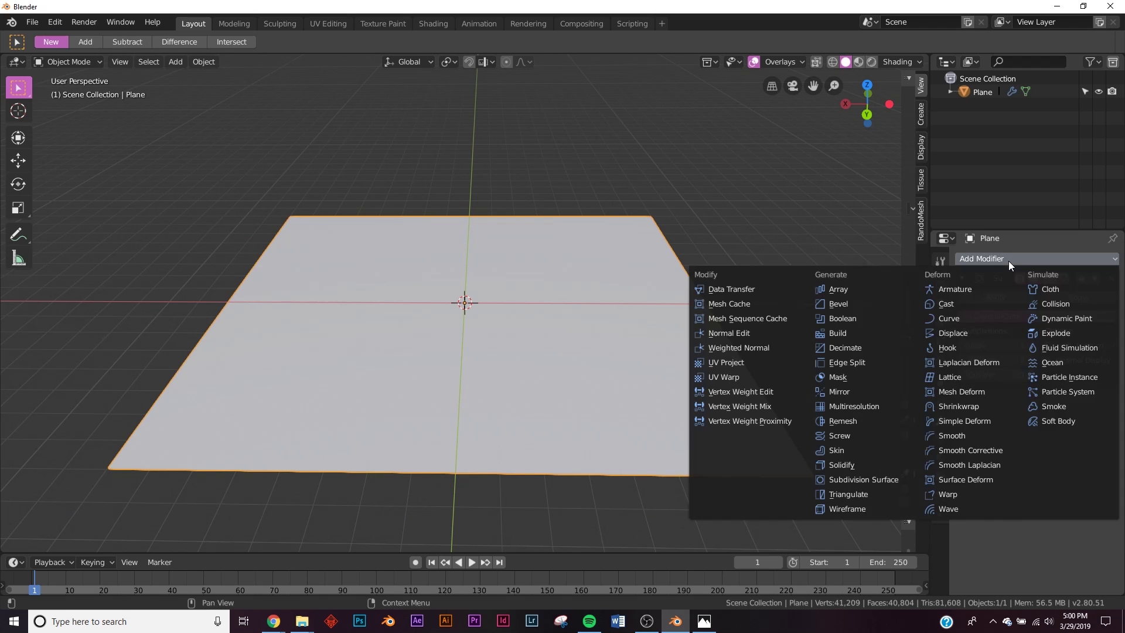
pyautogui.click(974, 333)
pyautogui.click(1064, 529)
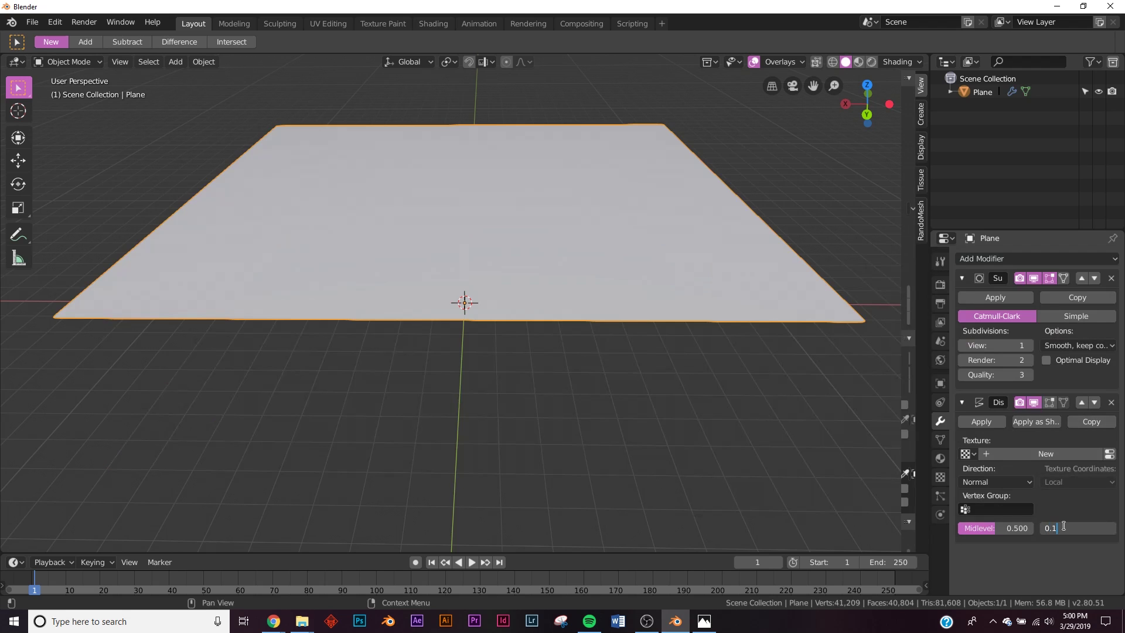
pyautogui.write('0.1')
pyautogui.press('Return')
# Give the Displace modifier a new Clouds texture and set its depth to 24.
pyautogui.moveTo(528, 230); pyautogui.dragTo(497, 231, button='middle')
pyautogui.click(1046, 453)
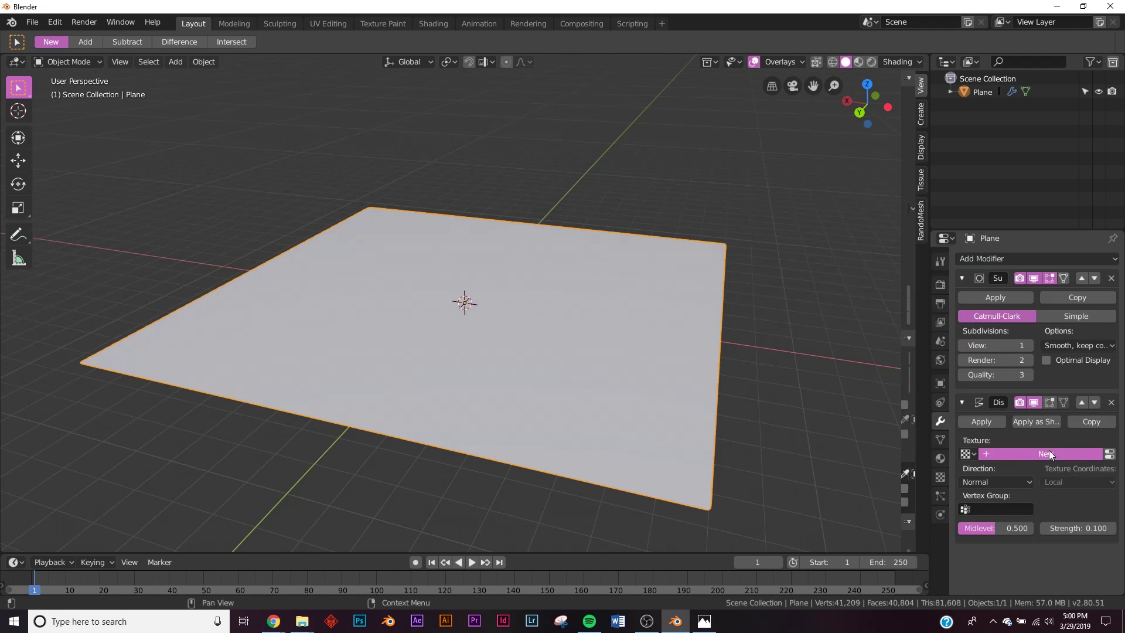
pyautogui.click(1109, 454)
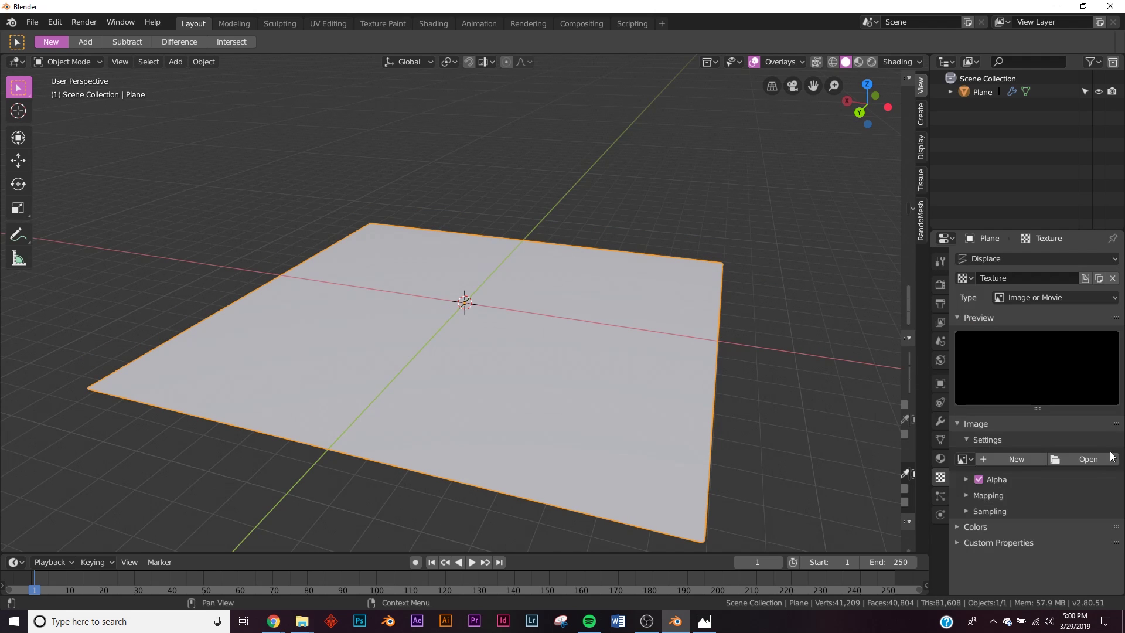
pyautogui.click(1046, 297)
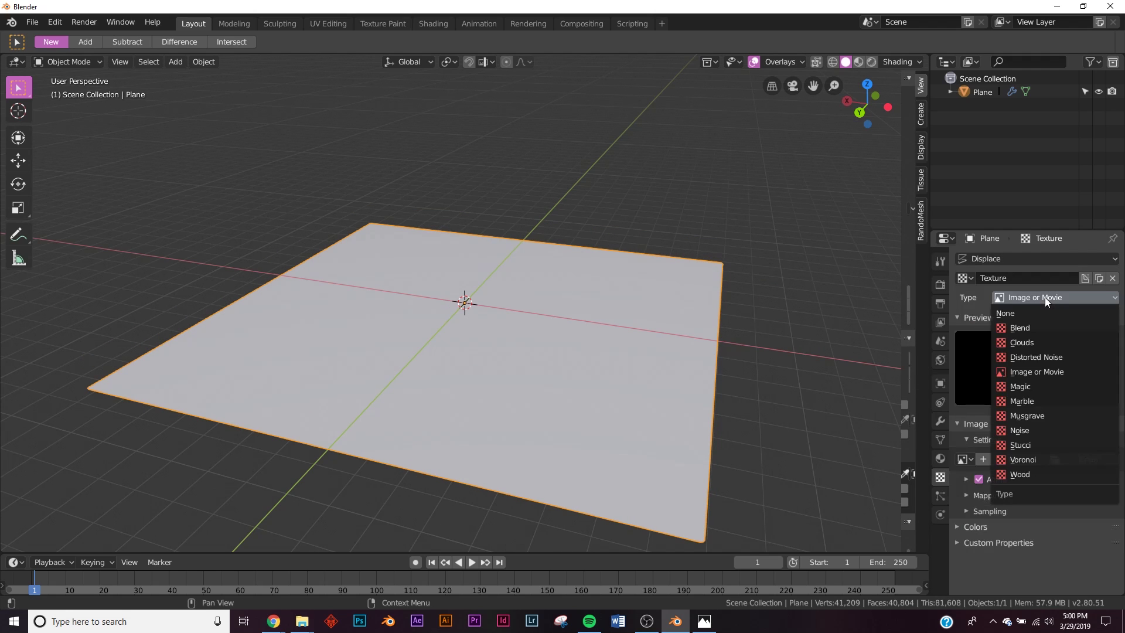
pyautogui.click(1043, 338)
pyautogui.moveTo(476, 374); pyautogui.dragTo(506, 369, button='middle')
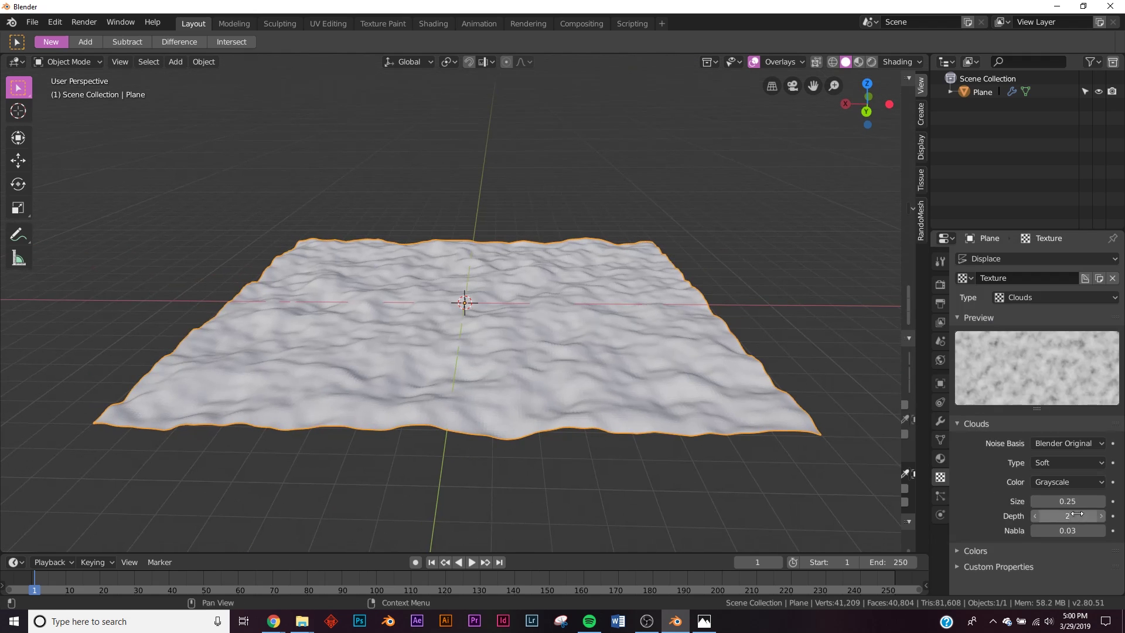
pyautogui.moveTo(1068, 516); pyautogui.dragTo(1076, 522)
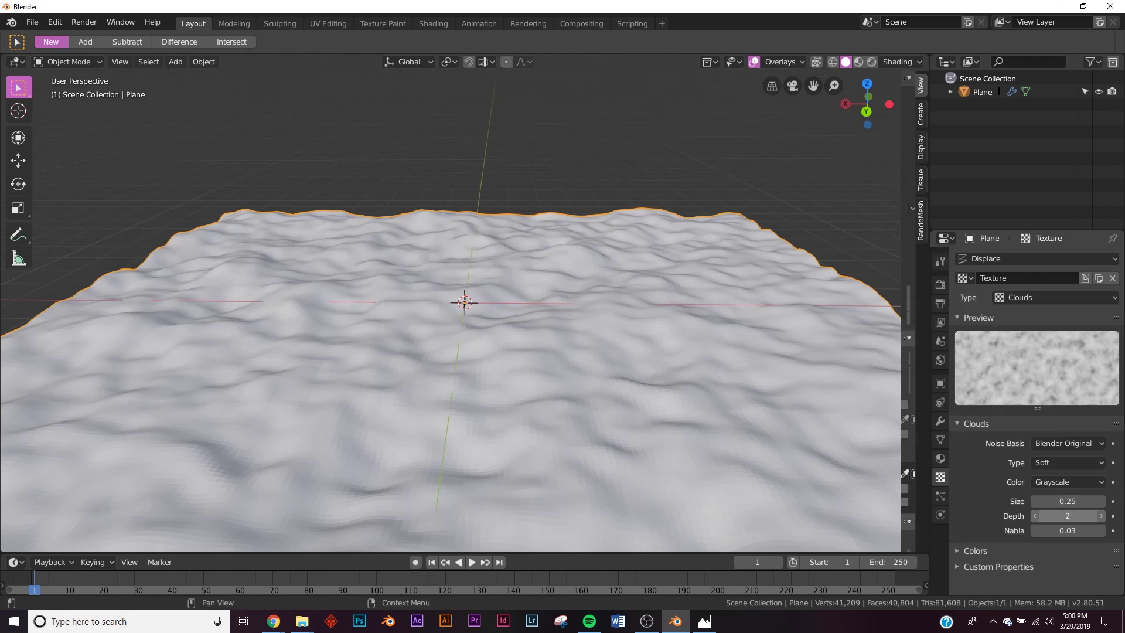
pyautogui.moveTo(469, 328); pyautogui.dragTo(473, 362, button='middle')
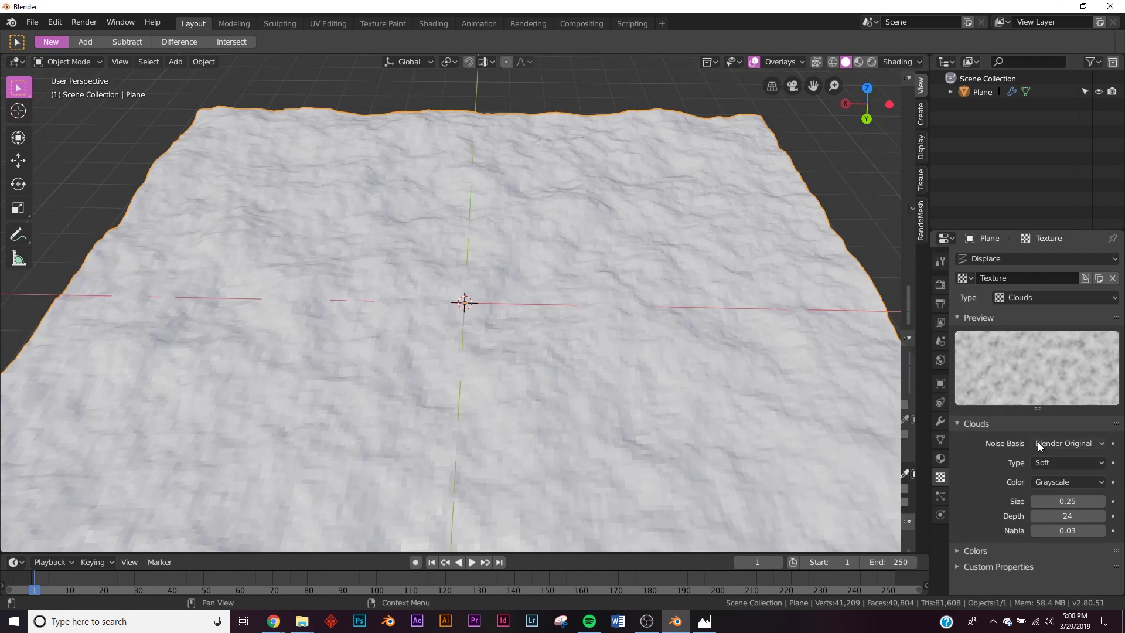
# Enable the Clouds texture's color ramp and move its white stop to position 0.433.
pyautogui.click(970, 550)
pyautogui.scroll(-4, 982, 509)
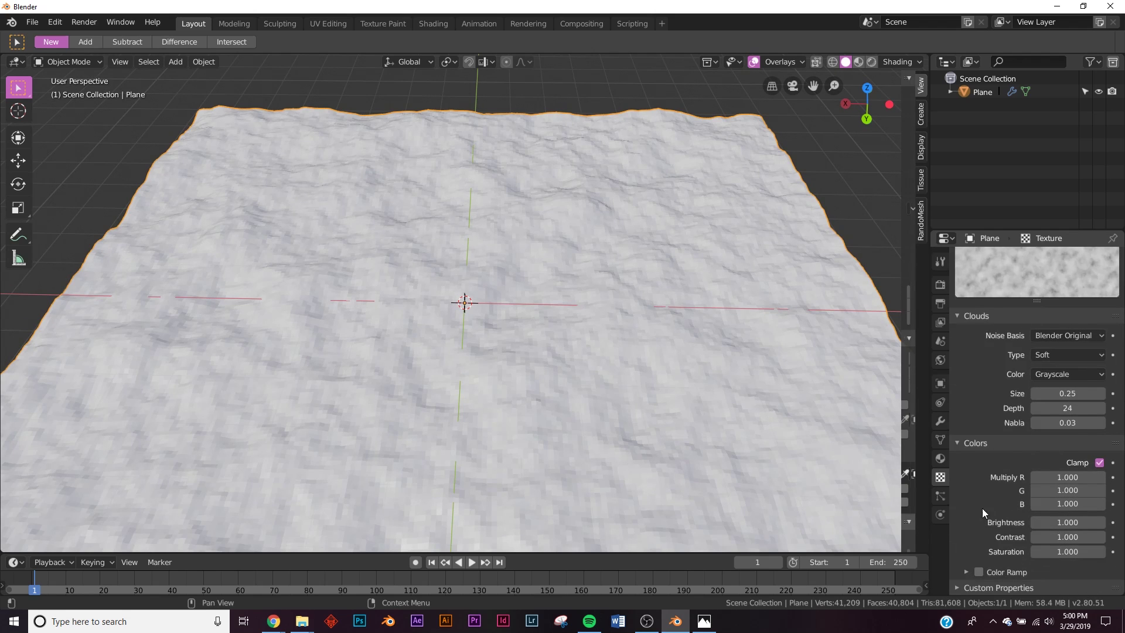
pyautogui.click(978, 572)
pyautogui.click(987, 572)
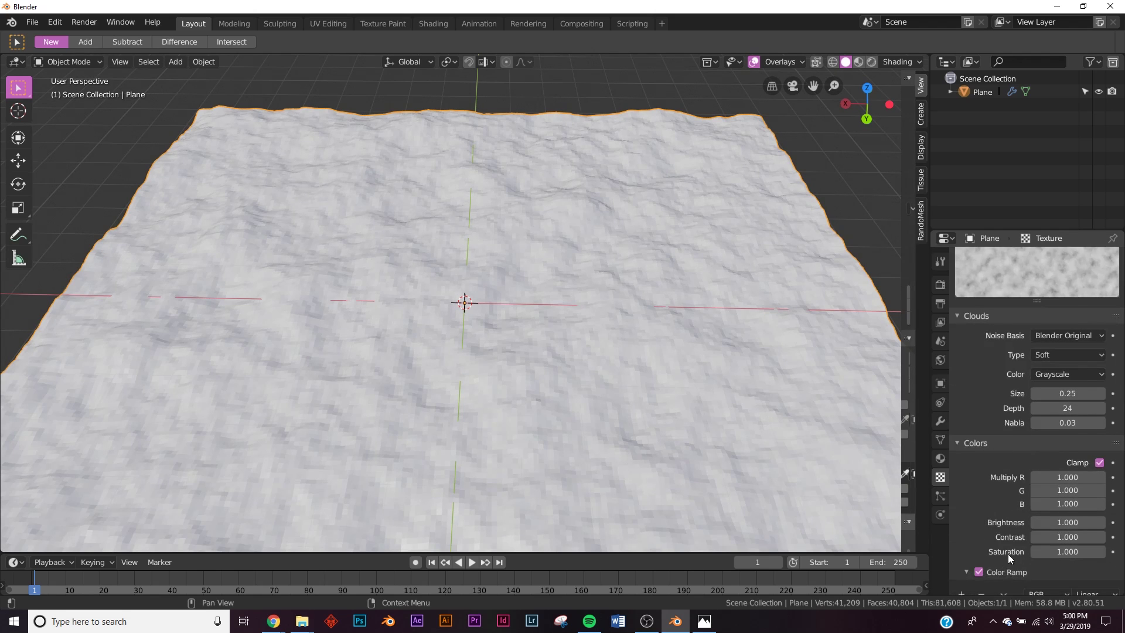
pyautogui.scroll(-2, 1004, 557)
pyautogui.moveTo(1119, 556); pyautogui.dragTo(1009, 552)
pyautogui.moveTo(466, 345); pyautogui.dragTo(468, 324, button='middle')
pyautogui.moveTo(1016, 553); pyautogui.dragTo(1027, 551)
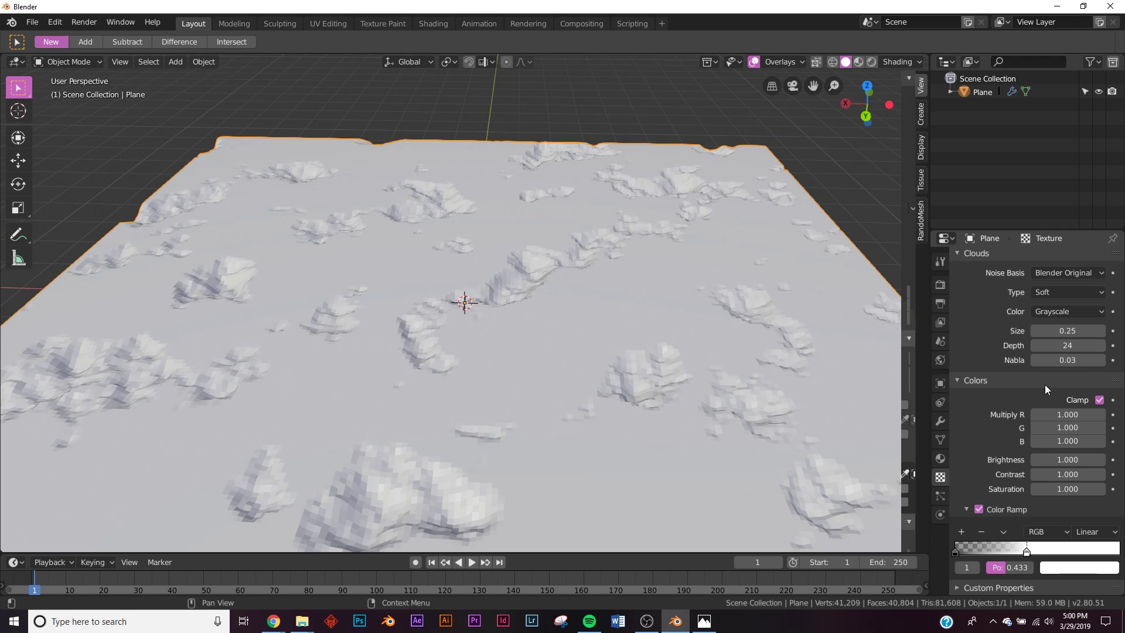
# Try Subdivision Surface viewport levels of 2 and 0 on the plane, ending at 2.
pyautogui.click(940, 422)
pyautogui.click(1030, 345)
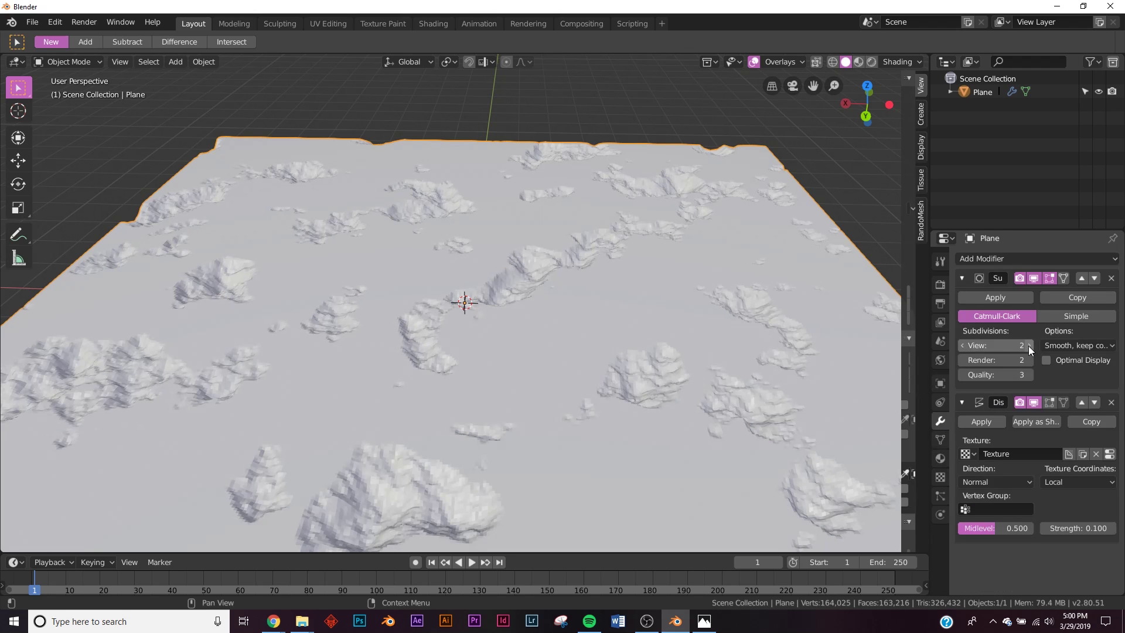
pyautogui.moveTo(540, 354); pyautogui.dragTo(446, 275, button='middle')
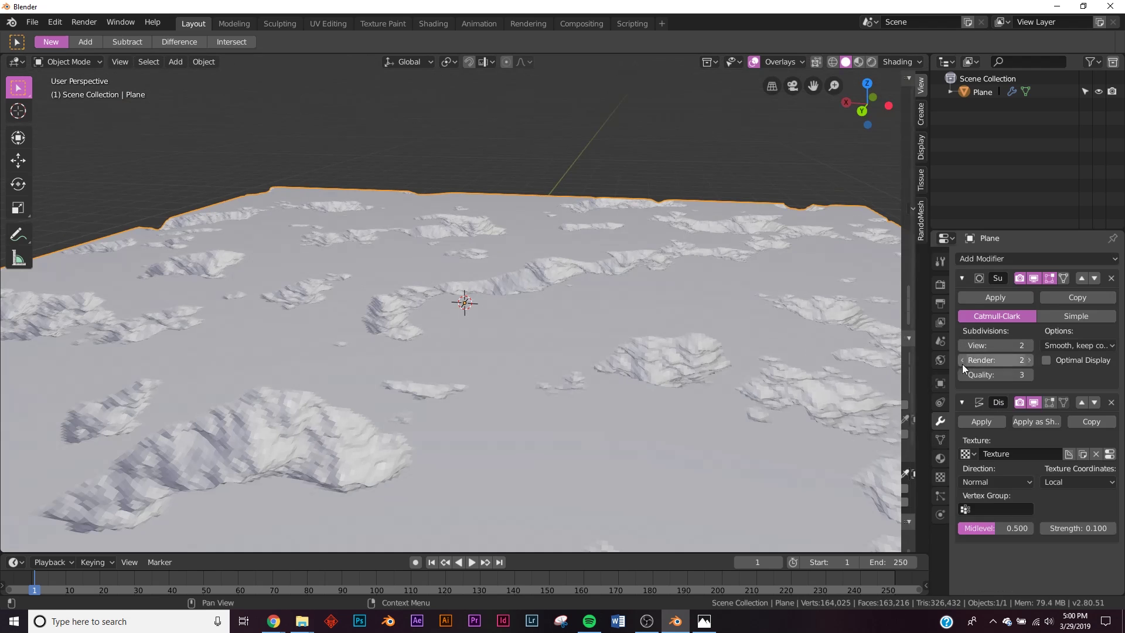
pyautogui.moveTo(997, 346); pyautogui.dragTo(964, 345)
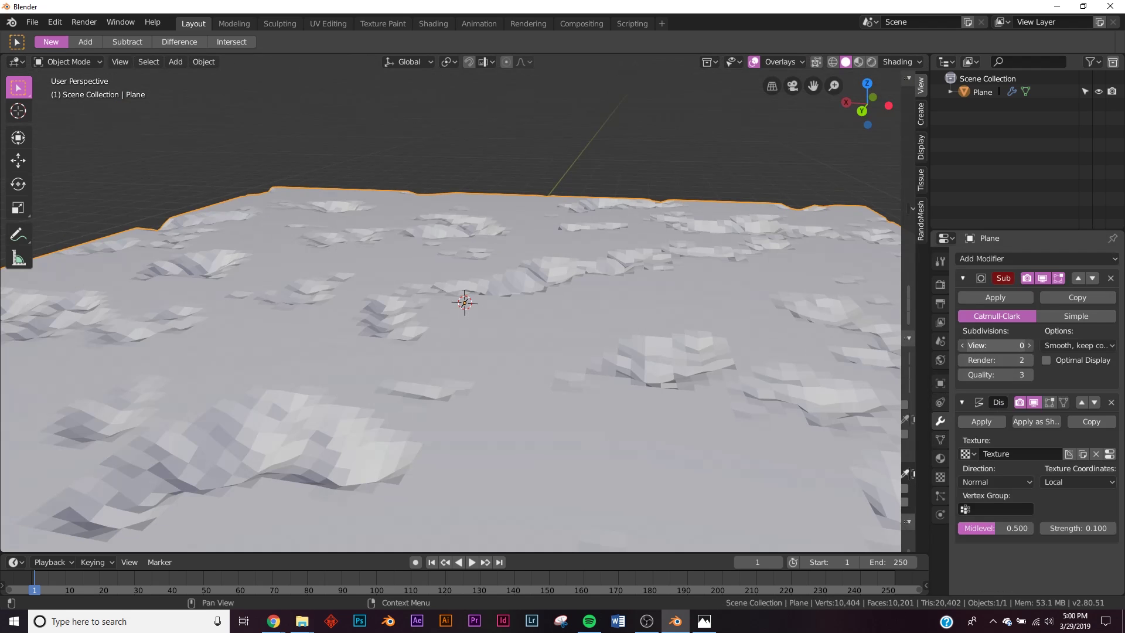
pyautogui.click(1031, 346)
pyautogui.click(1031, 346)
# Apply smooth shading to the displaced plane.
pyautogui.moveTo(380, 370); pyautogui.dragTo(411, 352, button='middle')
pyautogui.rightClick(476, 270)
pyautogui.click(475, 271)
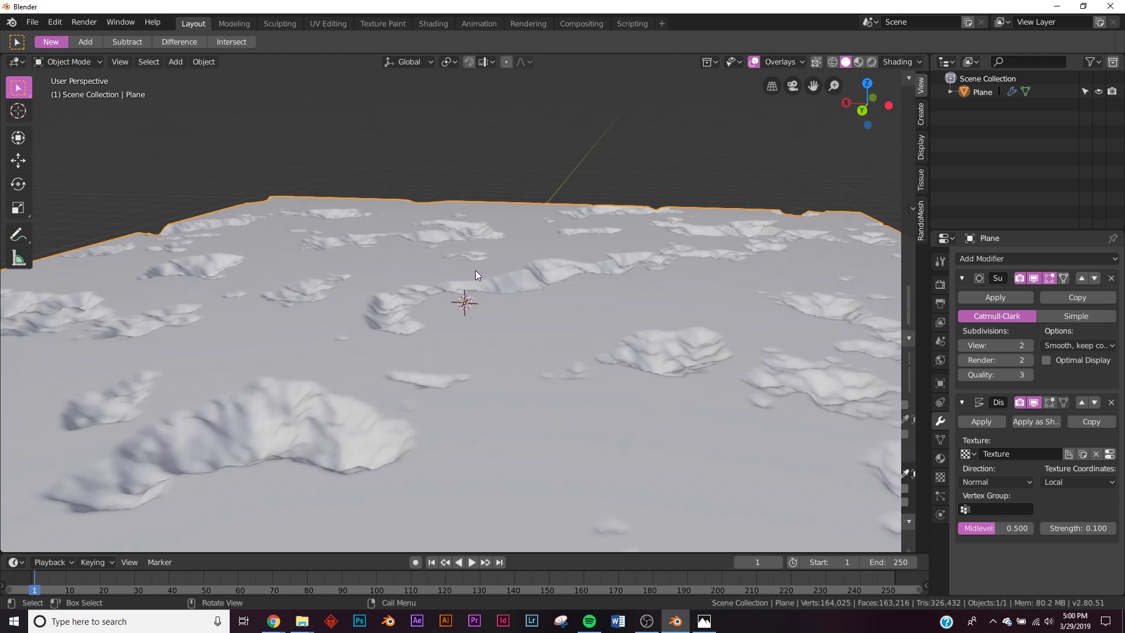
# Set the Subdivision Surface modifier to 3 render subdivisions and 1 viewport subdivision.
pyautogui.click(989, 359)
pyautogui.write('3')
pyautogui.press('Return')
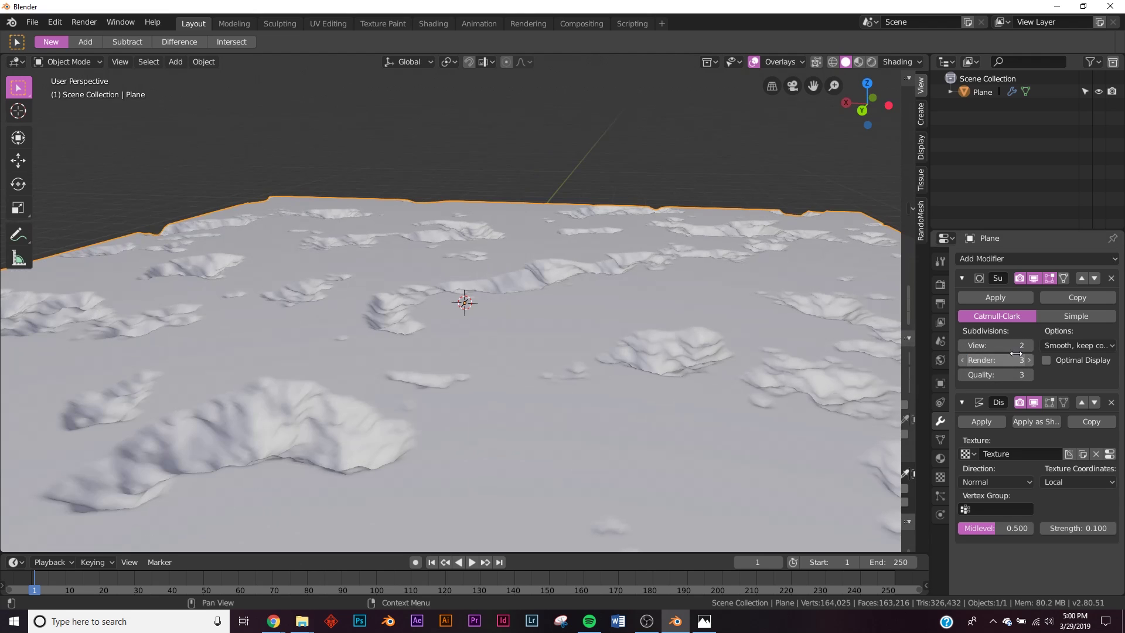
pyautogui.click(962, 345)
pyautogui.moveTo(578, 348)
pyautogui.mouseDown(button='middle')
pyautogui.moveTo(577, 367)
pyautogui.moveTo(585, 339)
pyautogui.mouseUp(button='middle')
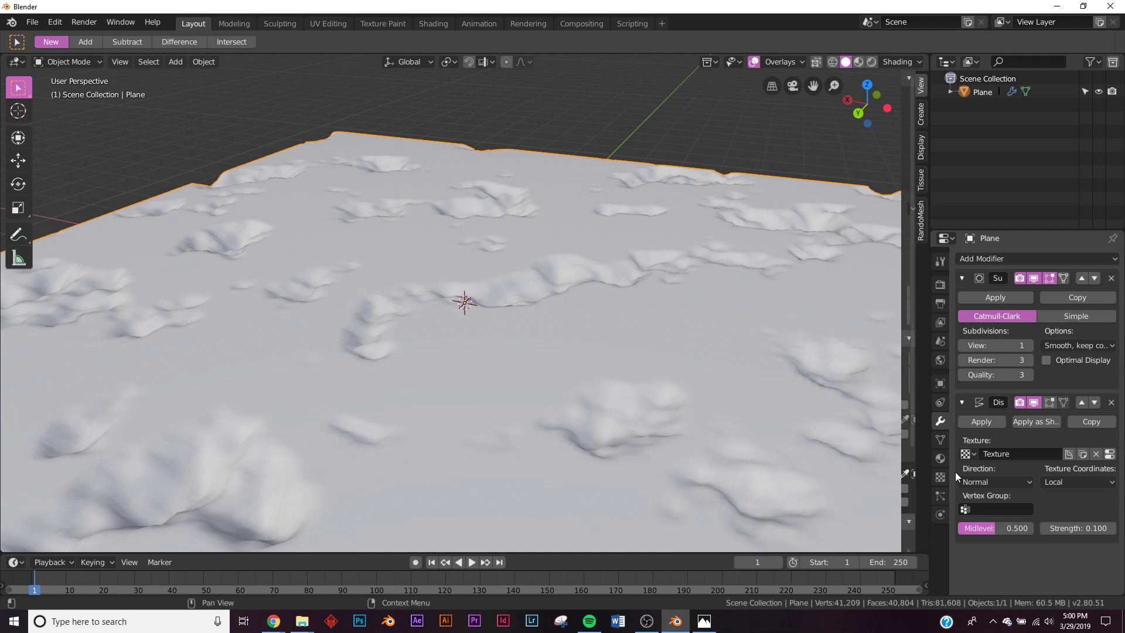
# Try a different Clouds size on the plane's displacement texture and inspect the terrain.
pyautogui.click(1108, 455)
pyautogui.scroll(5, 1019, 480)
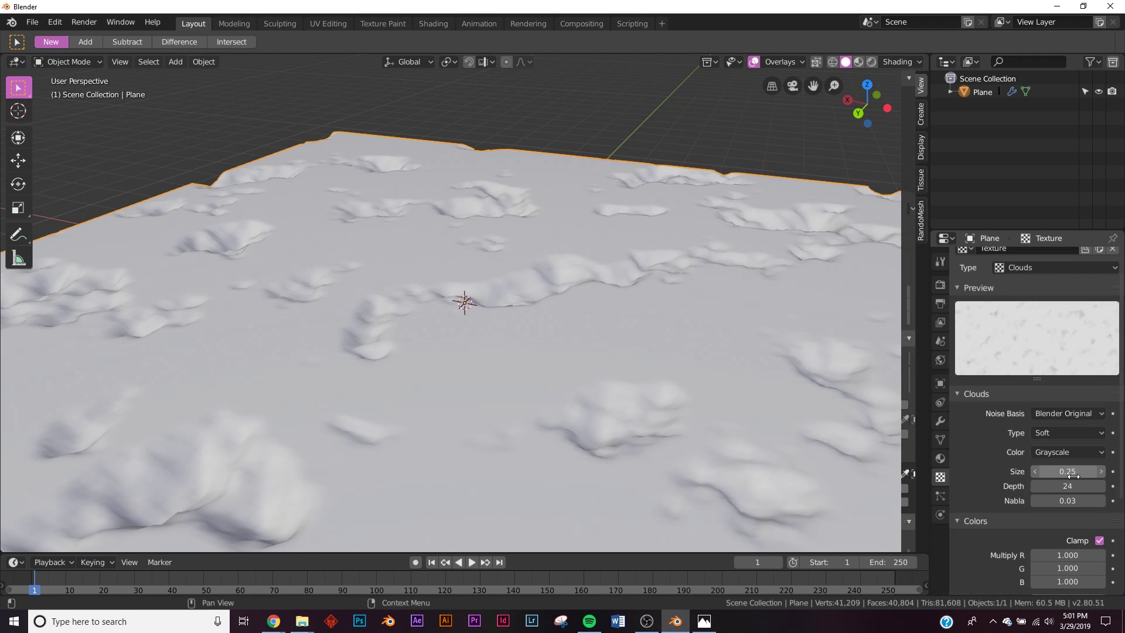
pyautogui.moveTo(1068, 472); pyautogui.dragTo(1105, 471)
pyautogui.moveTo(521, 360); pyautogui.dragTo(597, 357, button='middle')
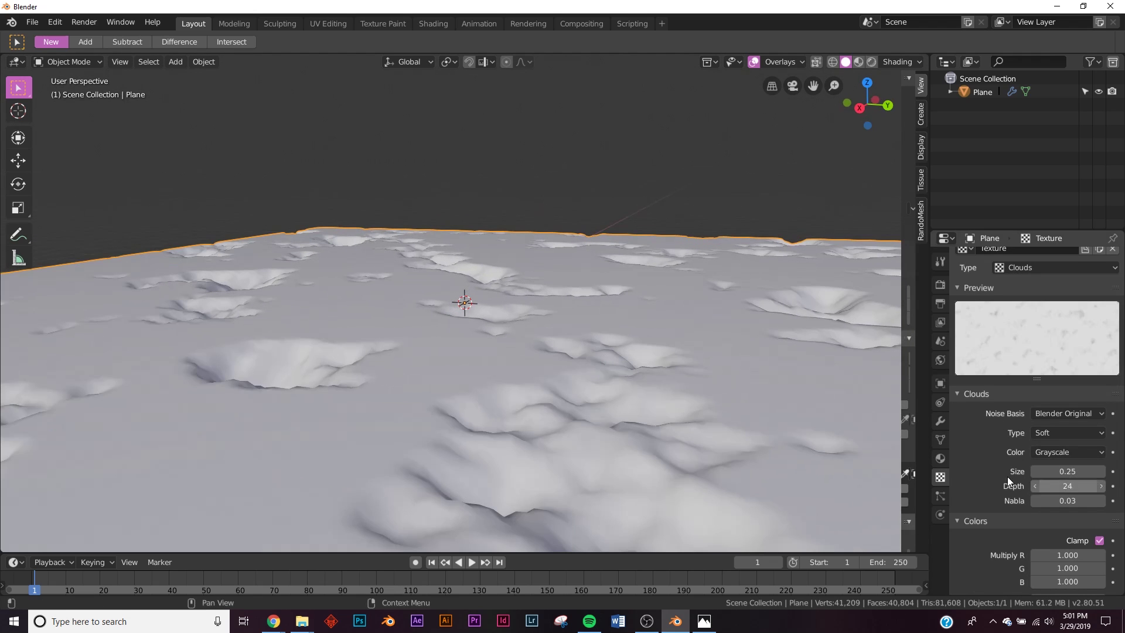
pyautogui.moveTo(562, 399); pyautogui.dragTo(561, 421, button='middle')
pyautogui.scroll(-6, 561, 416)
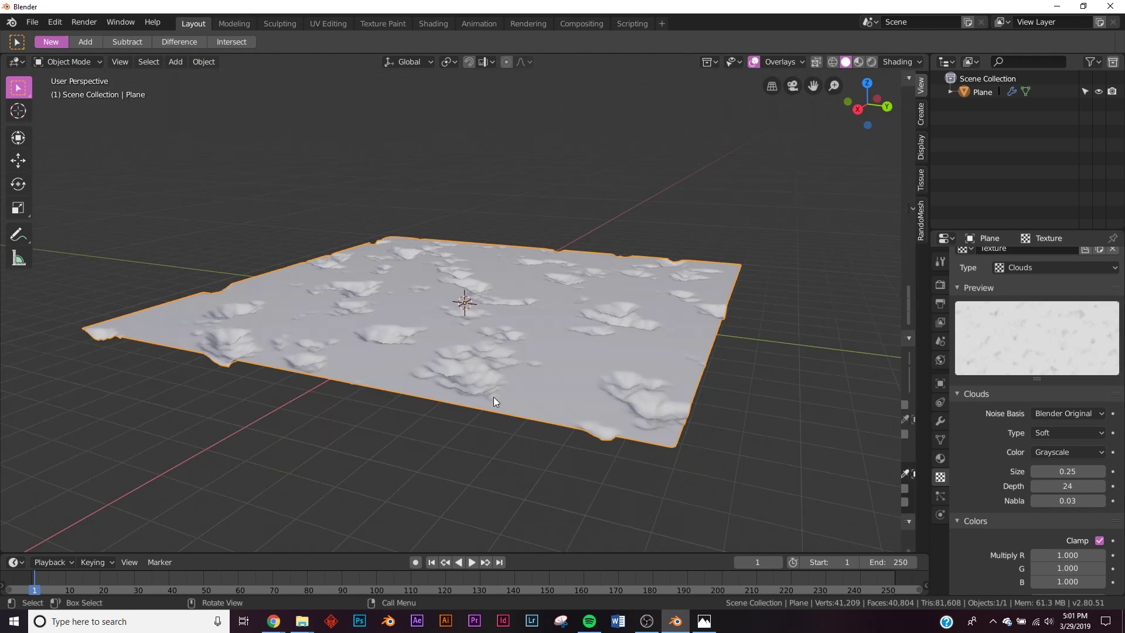
# Add a second plane mesh at the origin and scale it by 8 to match the terrain.
pyautogui.scroll(5, 521, 389)
pyautogui.hotkey('shift', 'a')
pyautogui.moveTo(507, 263)
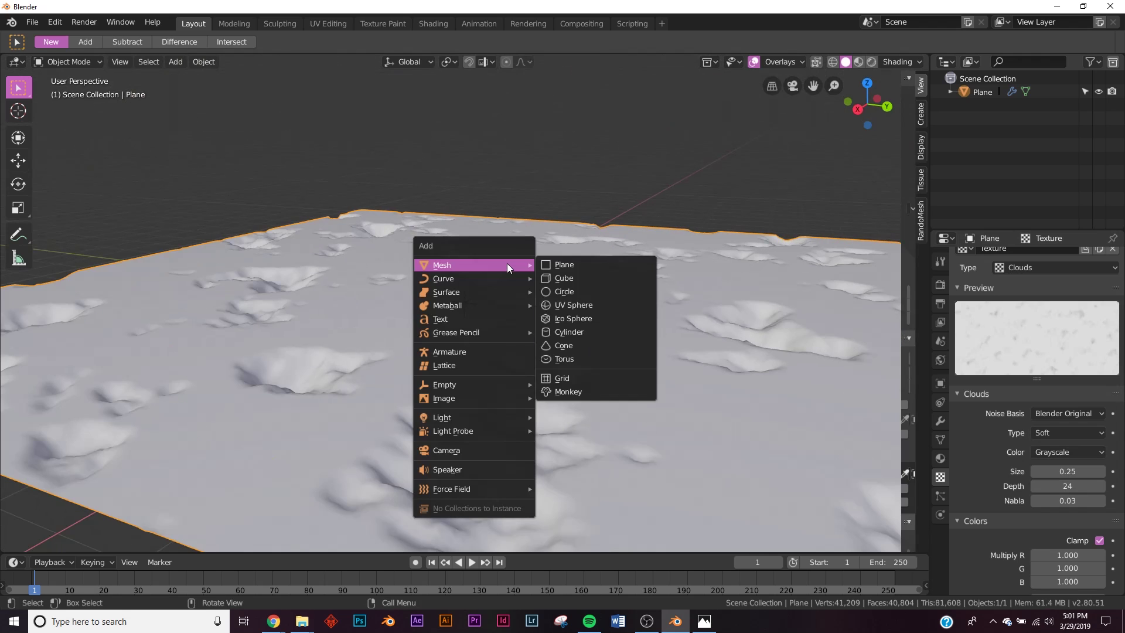
pyautogui.click(565, 263)
pyautogui.write('s8')
pyautogui.press('Return')
# Raise the second plane along Z until it intersects the surface of the displaced terrain.
pyautogui.moveTo(644, 392); pyautogui.dragTo(354, 284, button='middle')
pyautogui.click(18, 137)
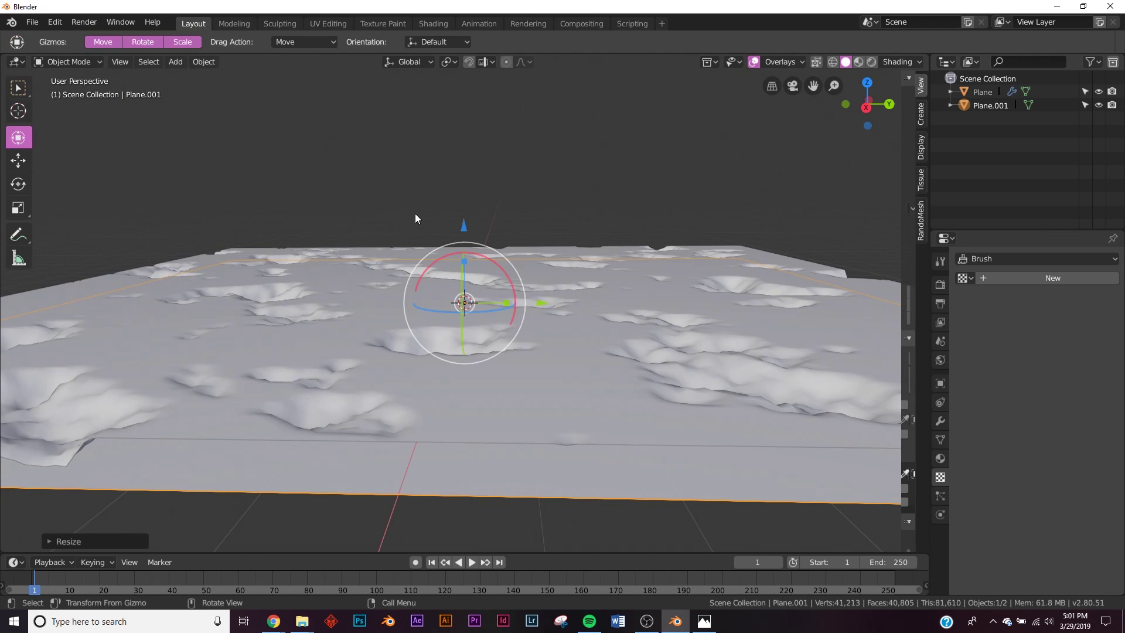
pyautogui.moveTo(470, 228); pyautogui.dragTo(495, 221)
pyautogui.scroll(5, 614, 325)
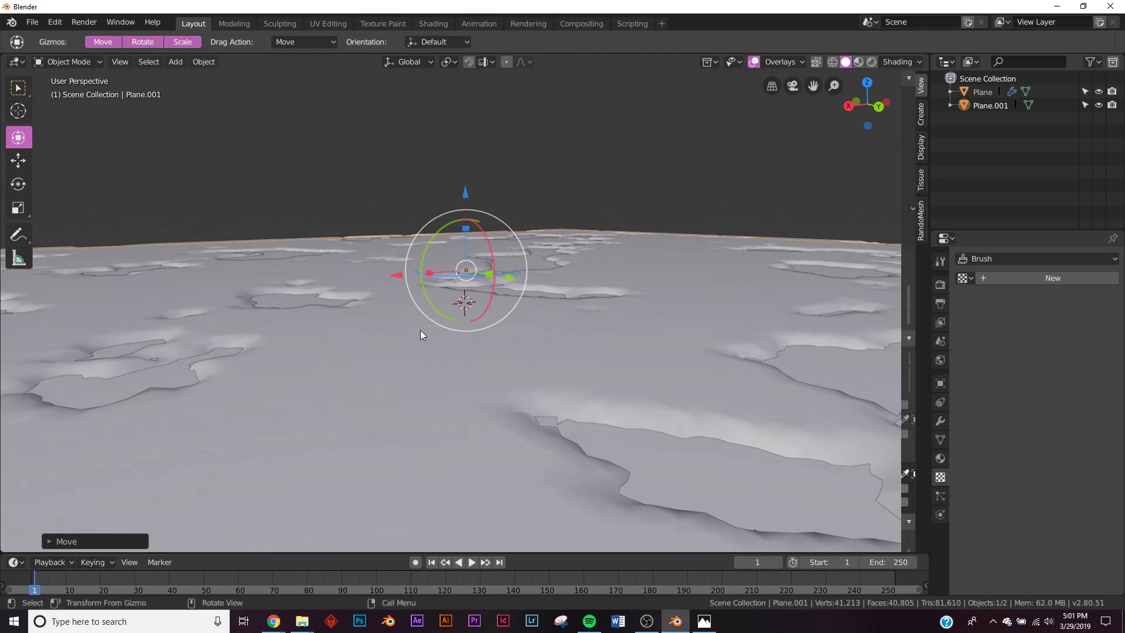
pyautogui.moveTo(432, 314); pyautogui.dragTo(634, 454, button='middle')
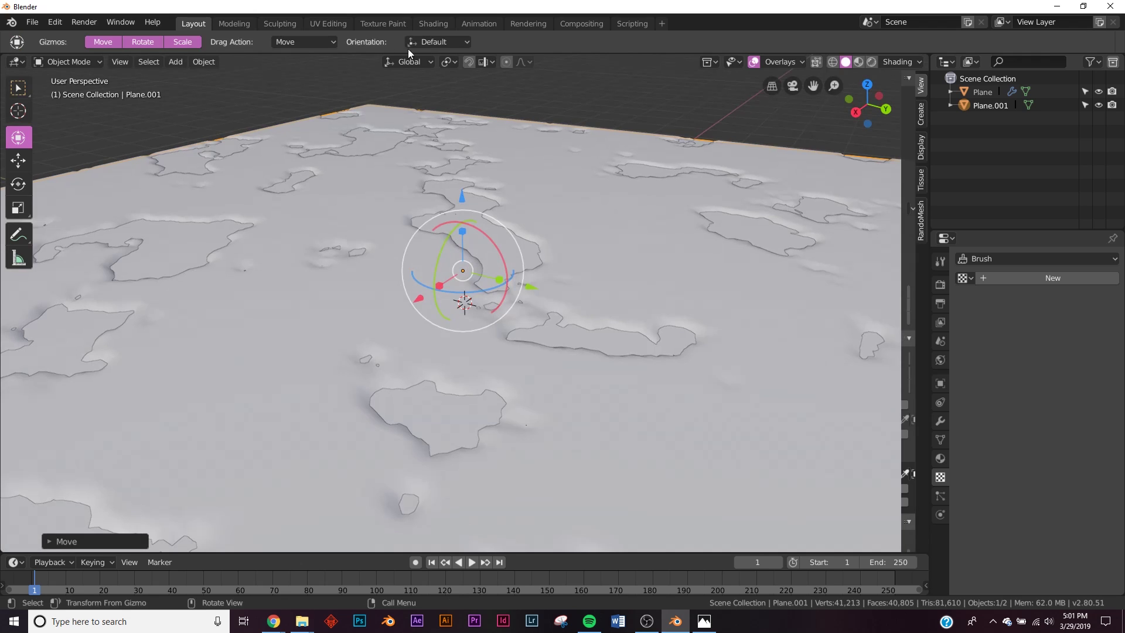
# Switch the scene's render engine to Eevee.
pyautogui.click(940, 284)
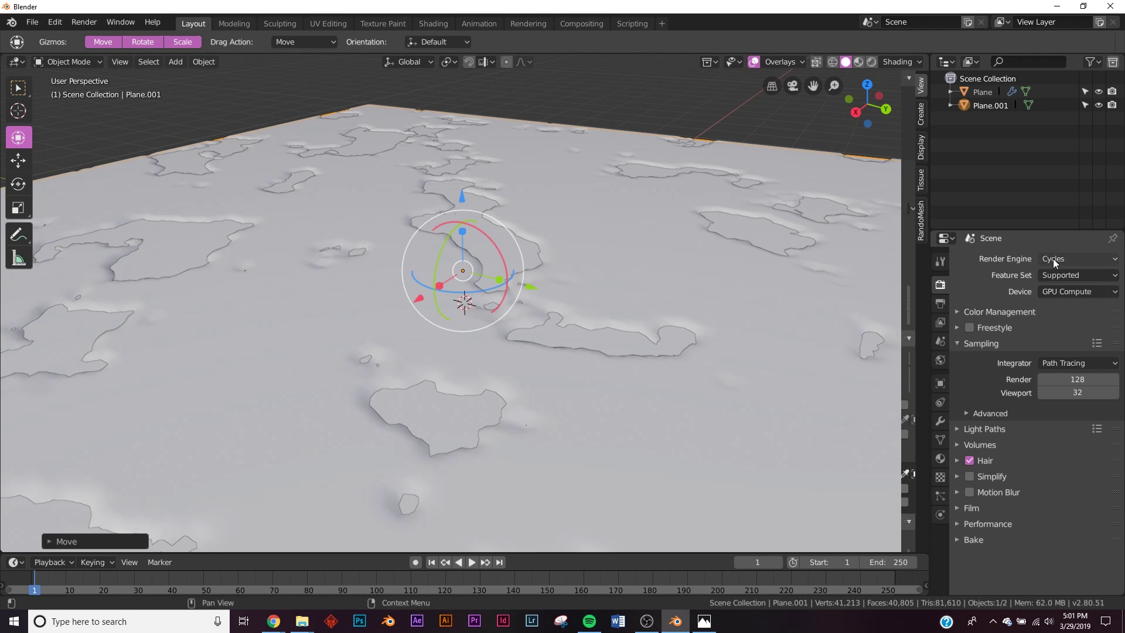
pyautogui.click(1070, 259)
pyautogui.click(1058, 276)
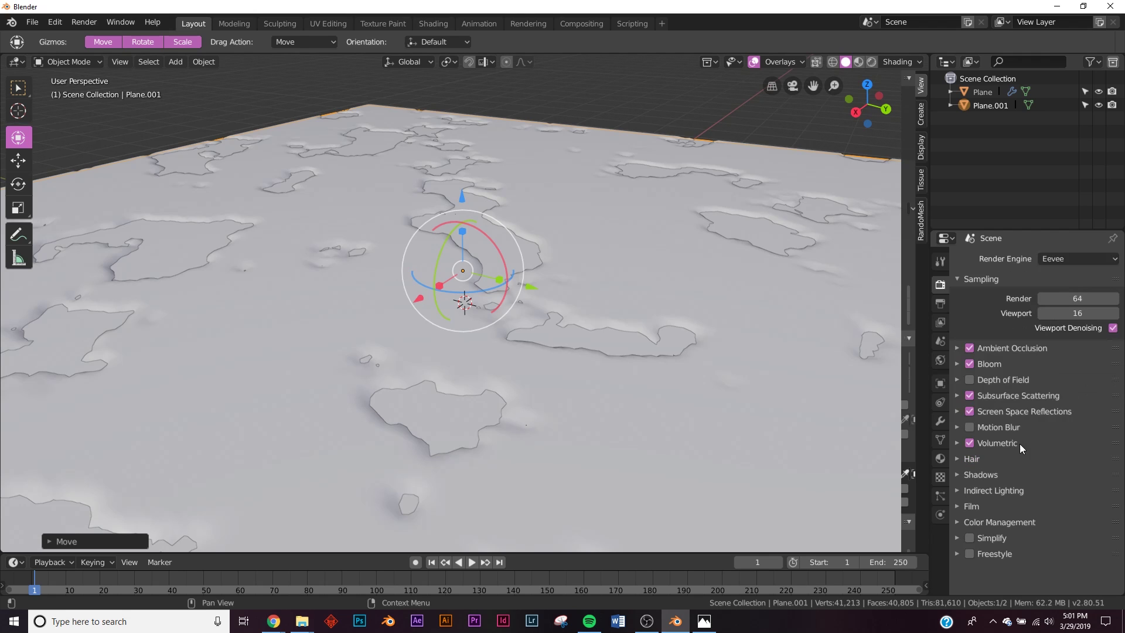
# Disable Bloom in the Eevee settings and switch the scene's render engine to Cycles.
pyautogui.click(970, 364)
pyautogui.click(1060, 258)
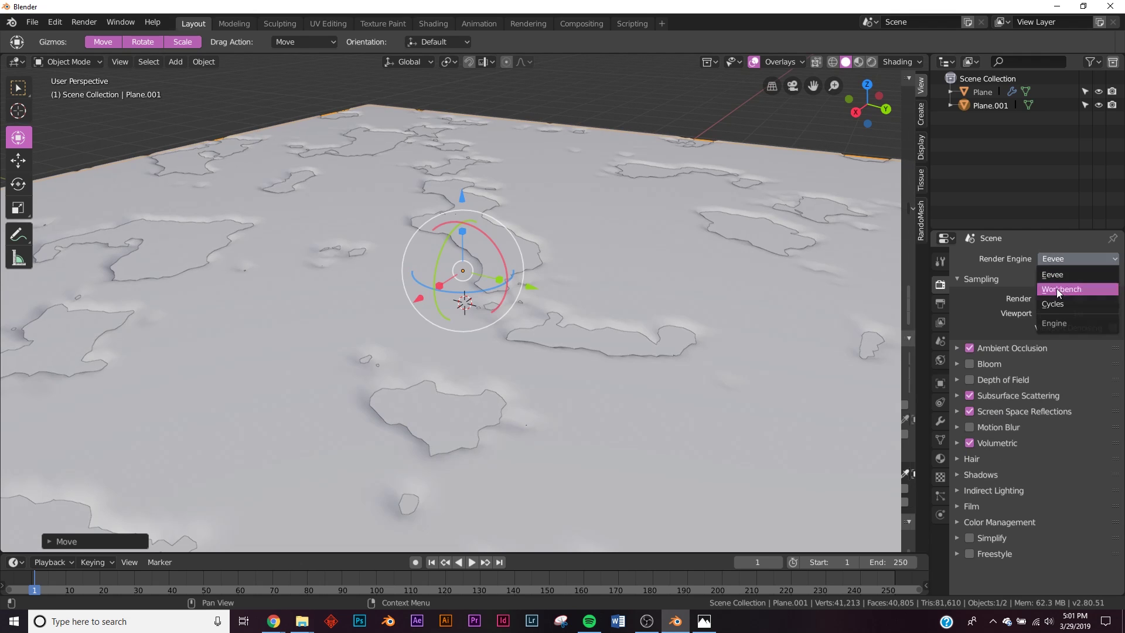
pyautogui.click(1055, 304)
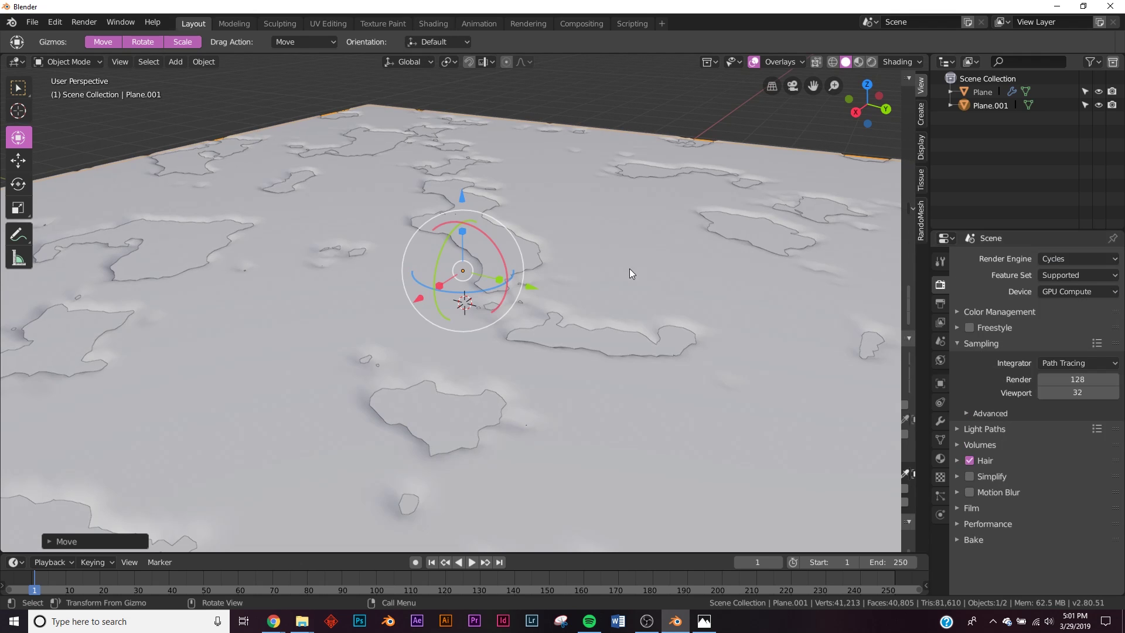
# Switch to the Shading workspace and display the 3D viewport in LookDev shading.
pyautogui.click(431, 24)
pyautogui.moveTo(584, 193)
pyautogui.mouseDown(button='middle')
pyautogui.moveTo(687, 340)
pyautogui.moveTo(706, 337)
pyautogui.mouseUp(button='middle')
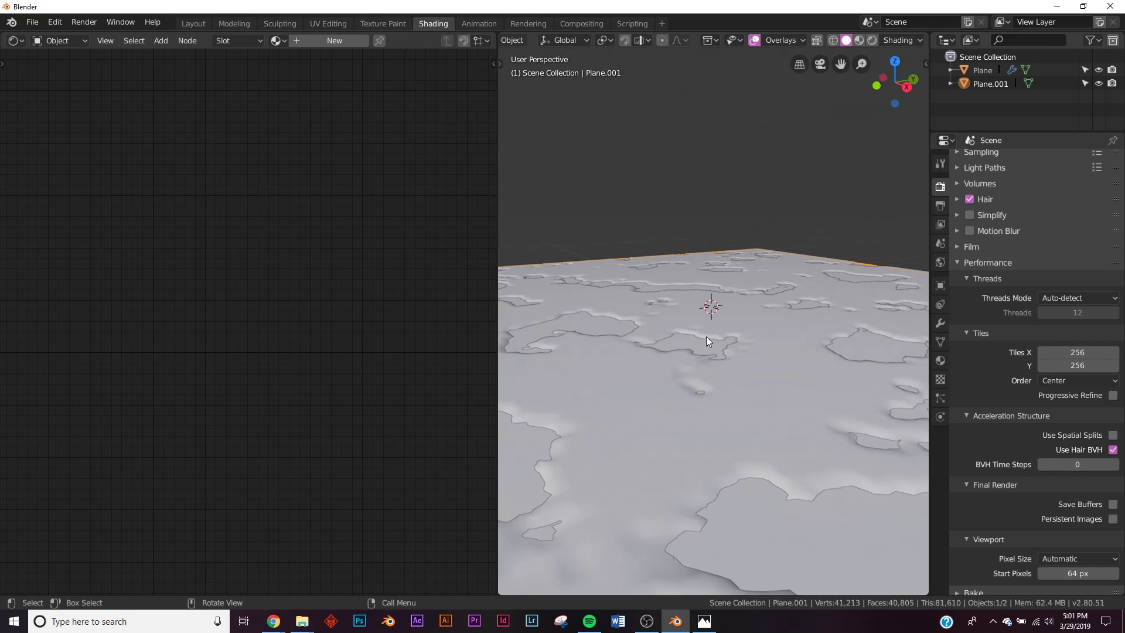
pyautogui.press('z')
pyautogui.click(674, 407)
pyautogui.moveTo(665, 402); pyautogui.dragTo(730, 353, button='middle')
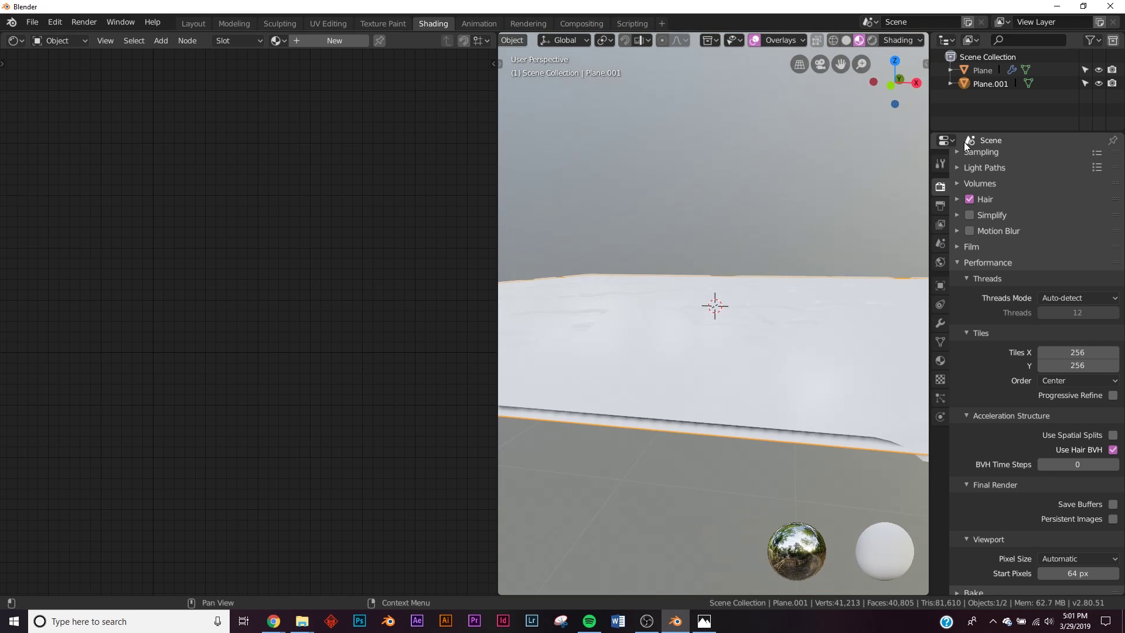
# Select the displaced terrain Plane and create a new material for it.
pyautogui.click(979, 71)
pyautogui.moveTo(802, 184); pyautogui.dragTo(708, 274, button='middle')
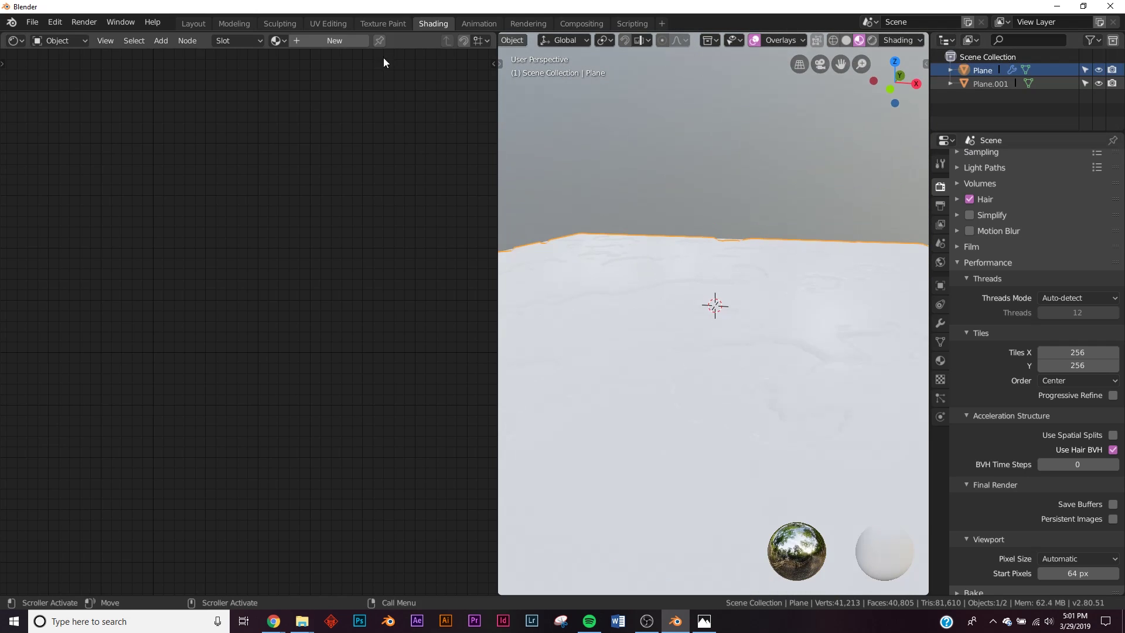
pyautogui.click(338, 43)
pyautogui.press('Home')
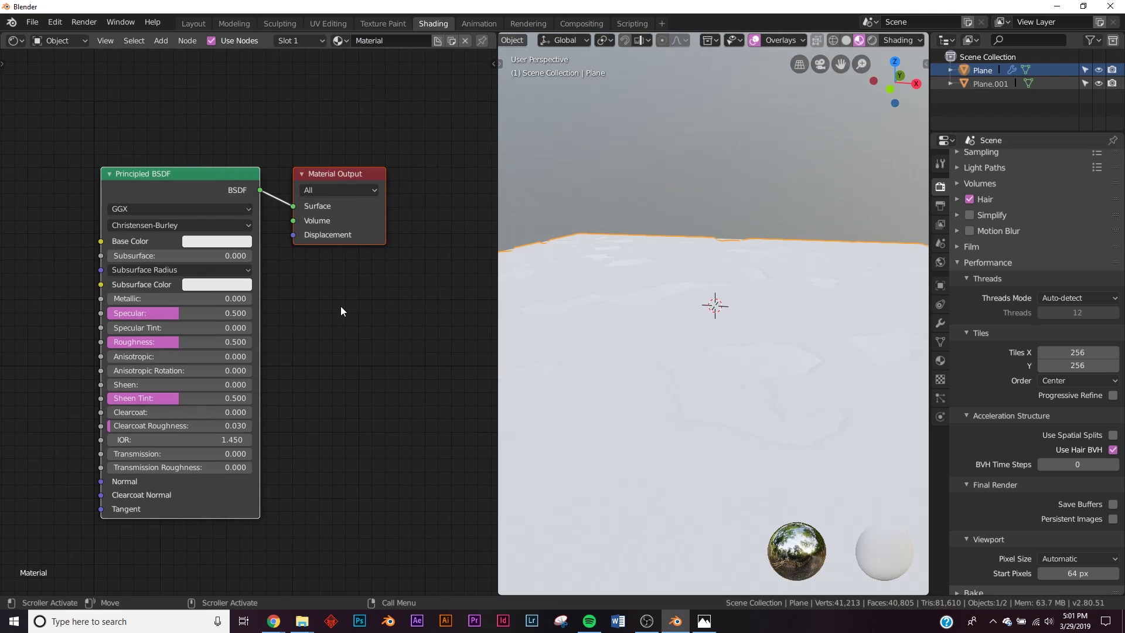
# Set the terrain material's Base Color to a darkened pink with hue 0.946 and saturation 0.760.
pyautogui.click(216, 243)
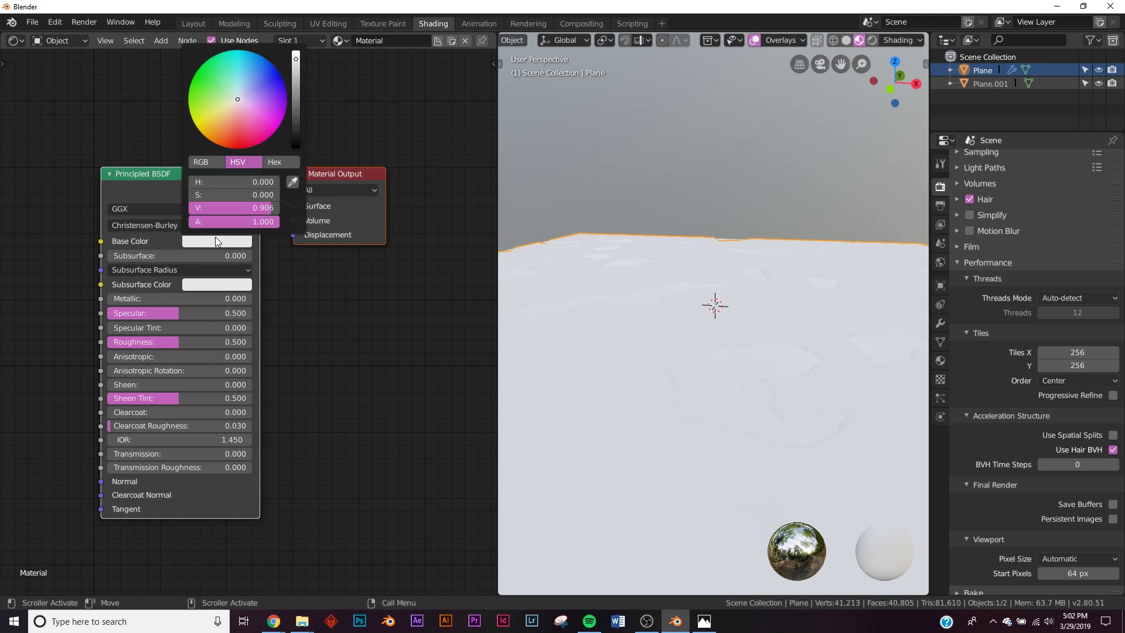
pyautogui.moveTo(249, 132); pyautogui.dragTo(251, 134)
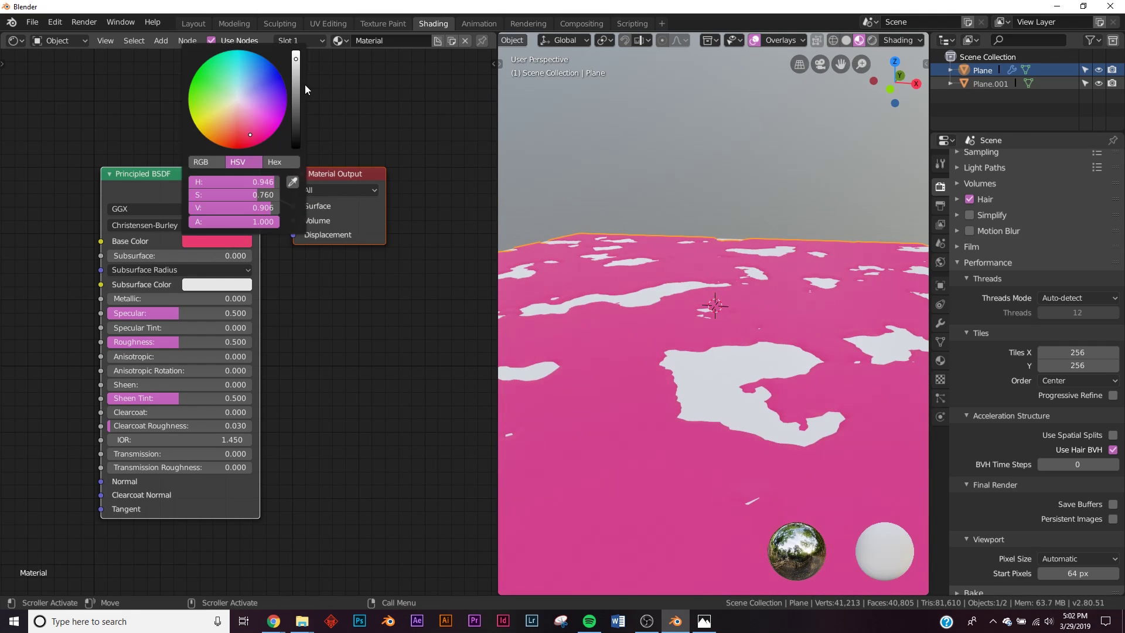
pyautogui.moveTo(296, 60); pyautogui.dragTo(296, 84)
pyautogui.moveTo(722, 351); pyautogui.dragTo(762, 387, button='middle')
pyautogui.moveTo(361, 364); pyautogui.dragTo(321, 330, button='middle')
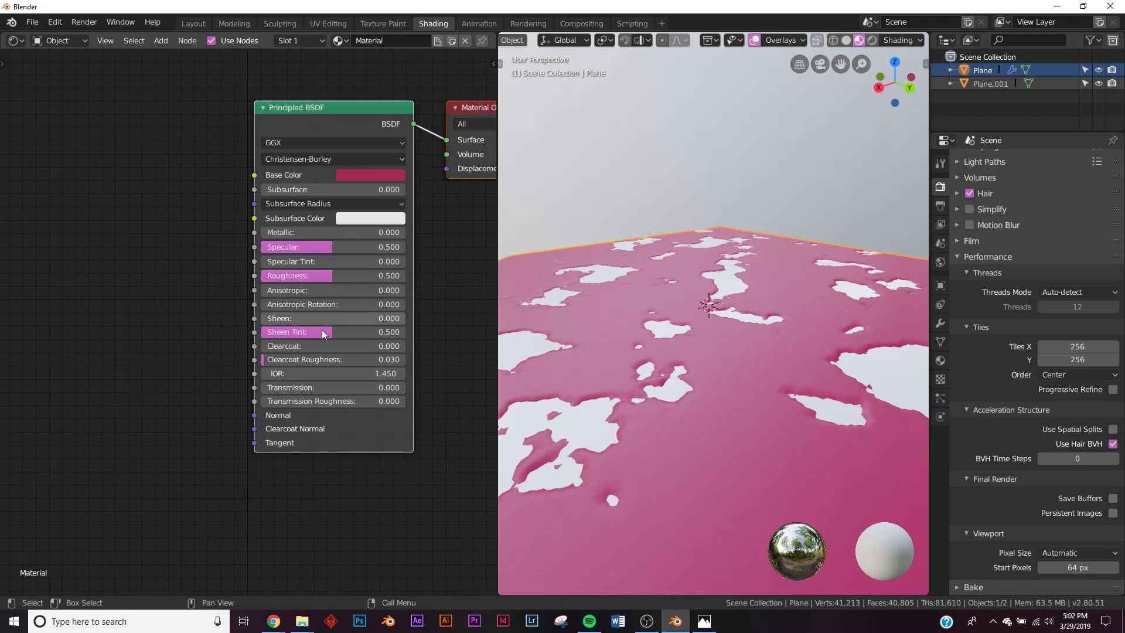
# Add a Bump node and link its Normal output to the Principled BSDF's Normal input.
pyautogui.hotkey('shift', 'a')
pyautogui.click(216, 357)
pyautogui.write('bump')
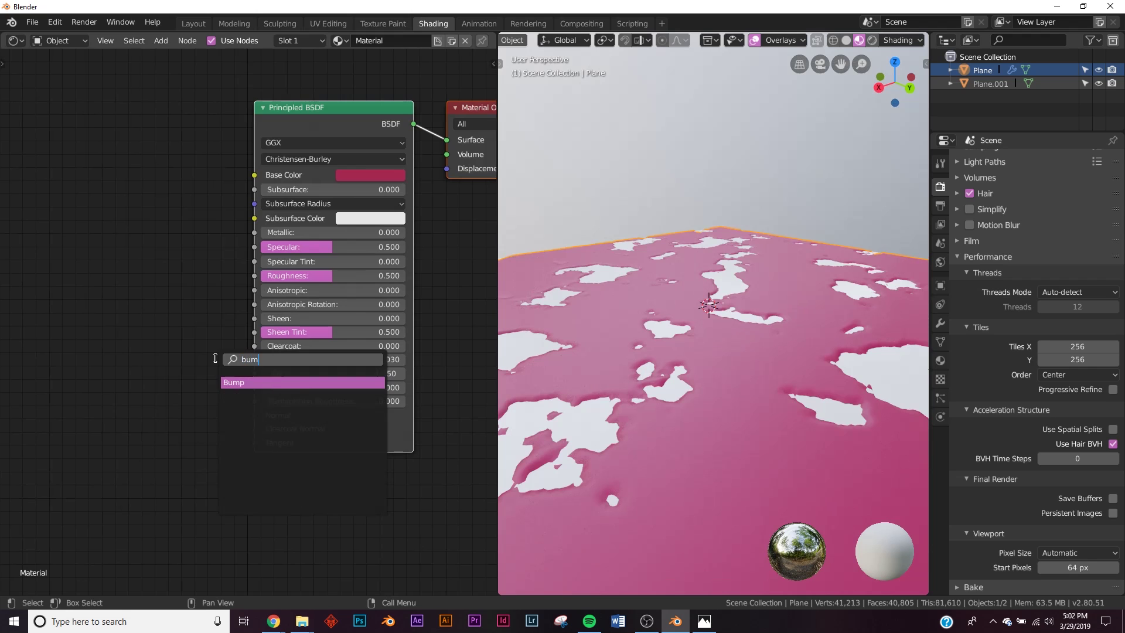
pyautogui.press('Return')
pyautogui.click(92, 394)
pyautogui.moveTo(199, 414); pyautogui.dragTo(254, 415)
# Add a Voronoi Texture using the Manhattan distance metric and link its Color to the Bump node's Height.
pyautogui.moveTo(142, 392); pyautogui.dragTo(202, 368, button='middle')
pyautogui.hotkey('shift', 'a')
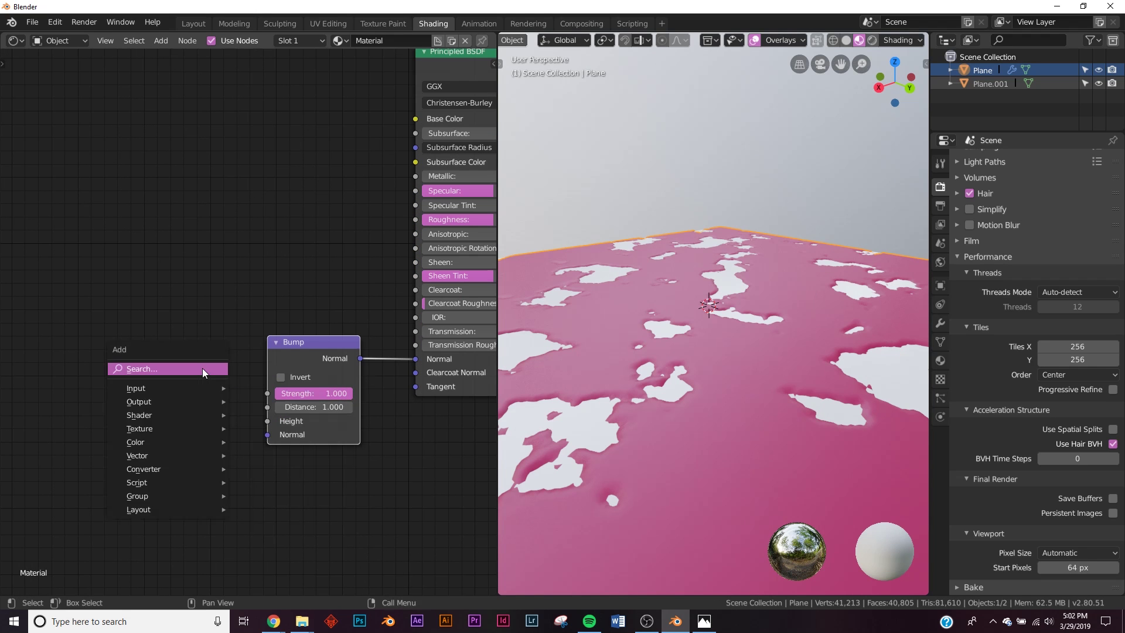
pyautogui.click(202, 368)
pyautogui.write('voronoi')
pyautogui.press('Return')
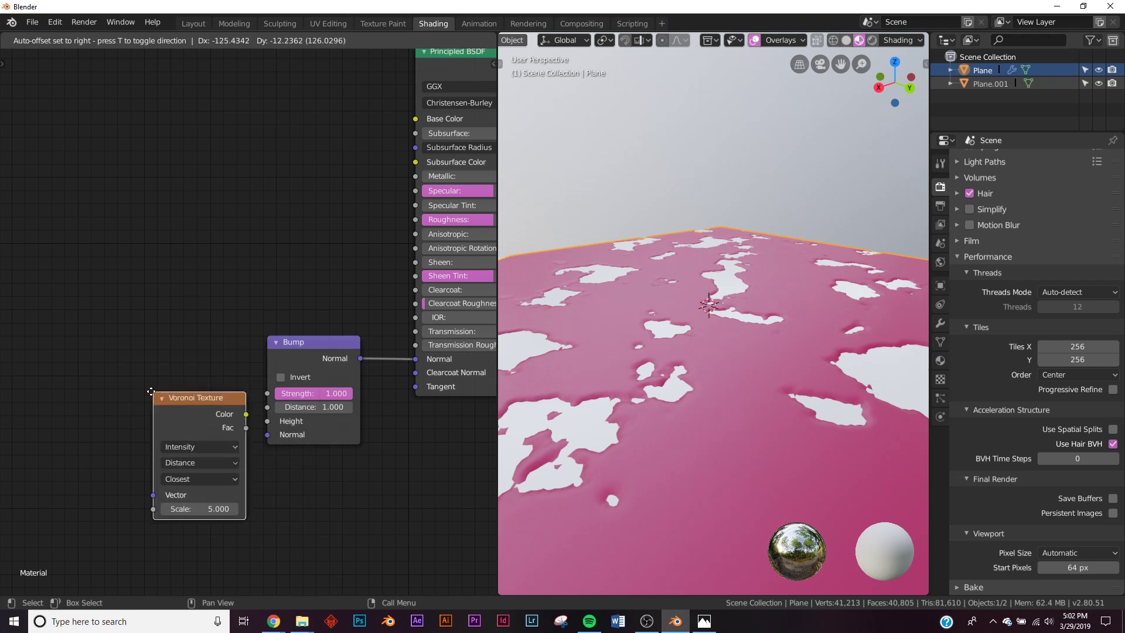
pyautogui.click(191, 414)
pyautogui.moveTo(199, 414); pyautogui.dragTo(266, 421)
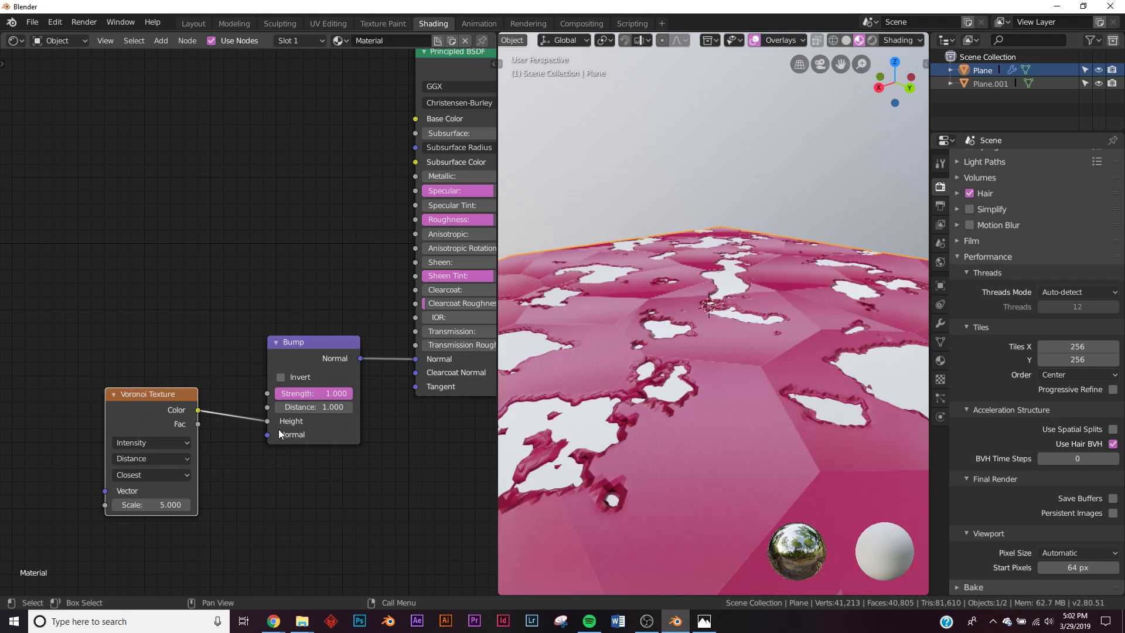
pyautogui.click(142, 456)
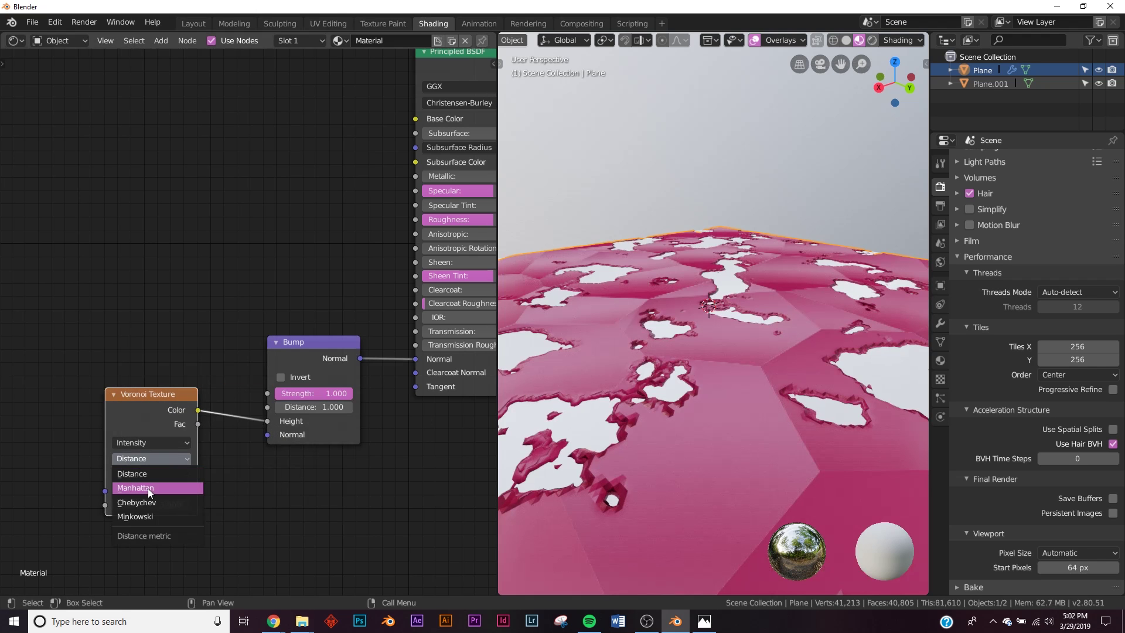
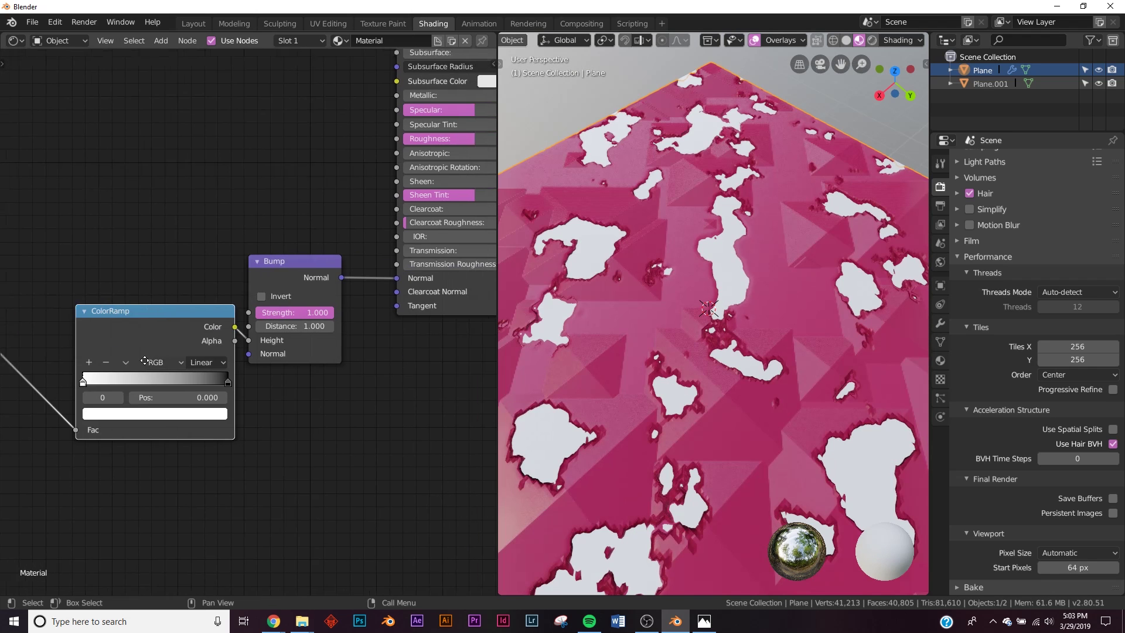
# Space the ColorRamp node away from the Bump node and set its black stop to position 0.638.
pyautogui.moveTo(145, 361); pyautogui.dragTo(211, 360, button='middle')
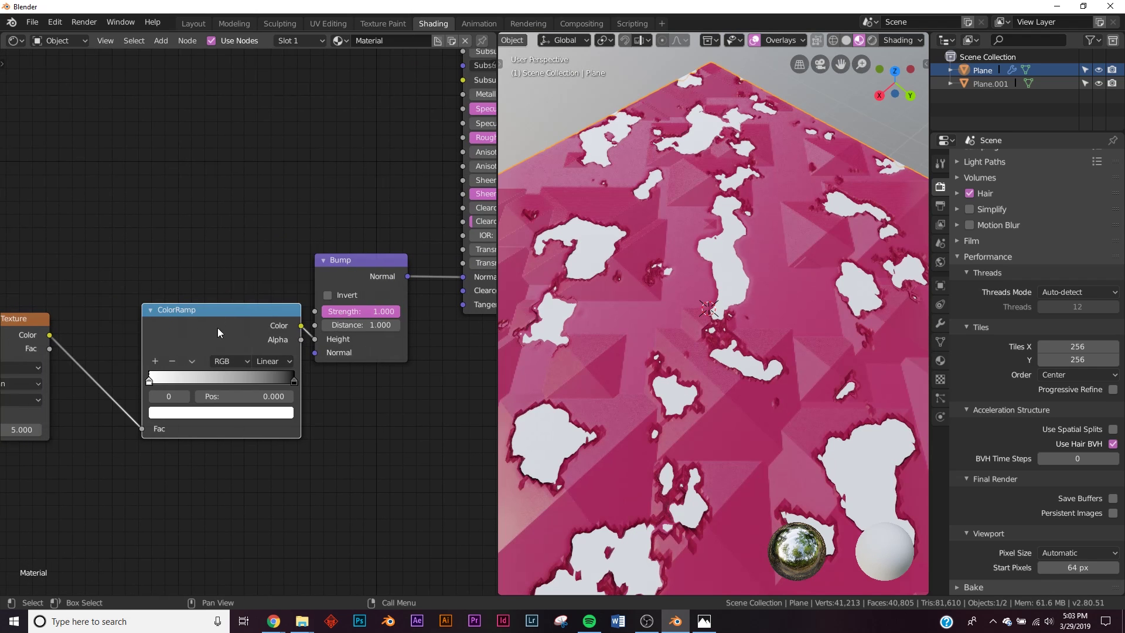
pyautogui.moveTo(215, 311); pyautogui.dragTo(185, 308)
pyautogui.scroll(2, 560, 383)
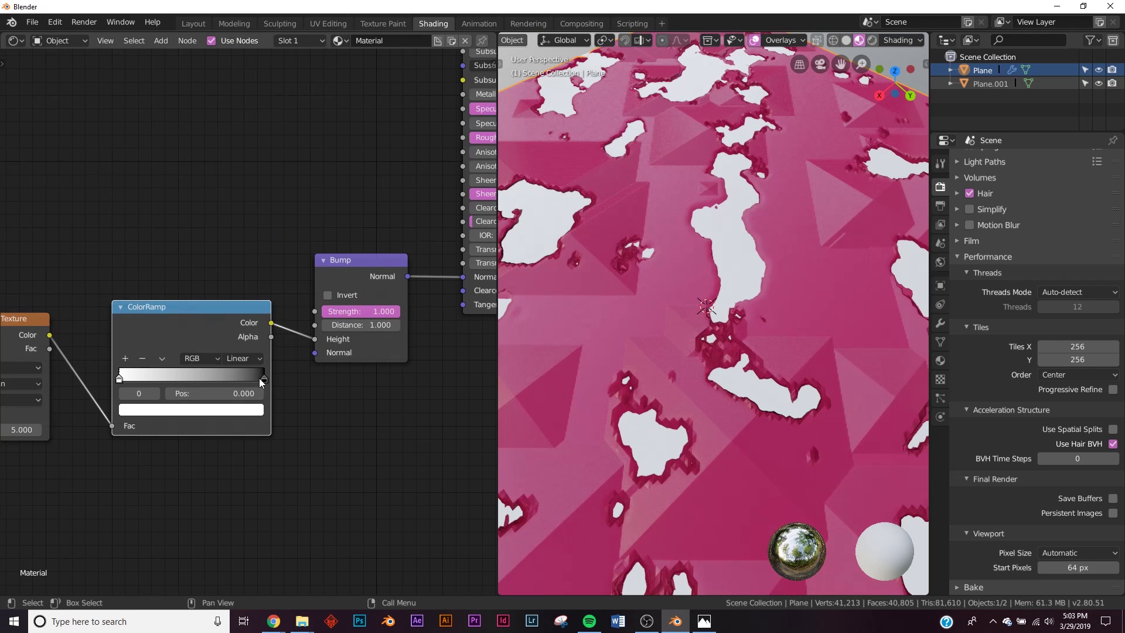
pyautogui.moveTo(264, 384); pyautogui.dragTo(221, 385)
pyautogui.moveTo(762, 498); pyautogui.dragTo(697, 349, button='middle')
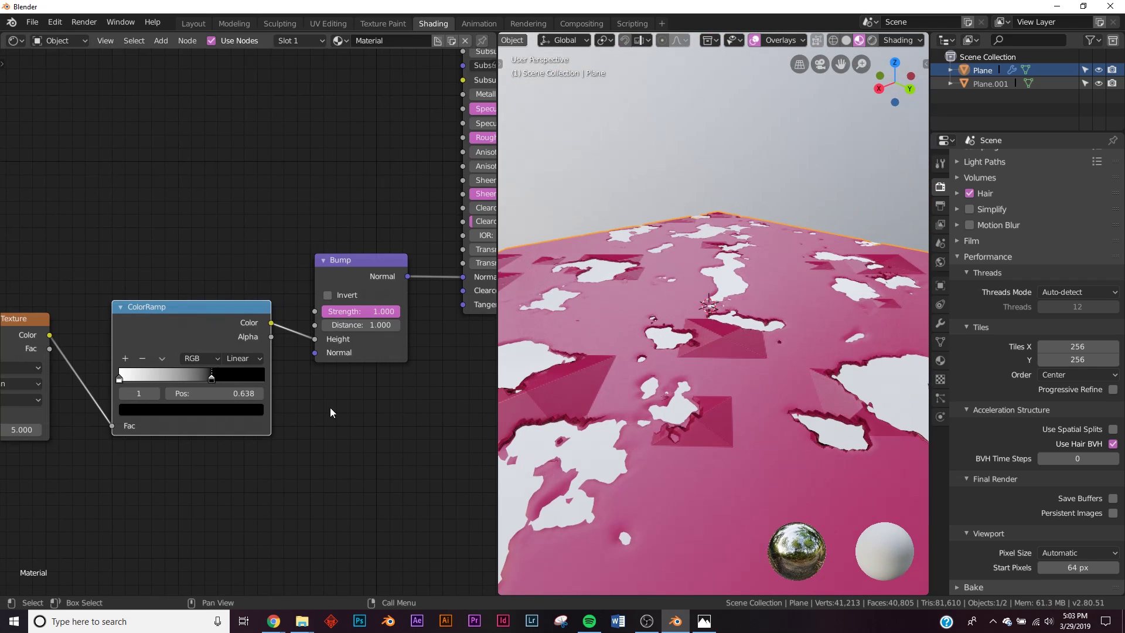
pyautogui.moveTo(207, 381); pyautogui.dragTo(235, 383)
# Add a Mapping node before the Voronoi Texture and link its Vector output to the texture's Vector input.
pyautogui.scroll(-3, 179, 442)
pyautogui.moveTo(125, 409); pyautogui.dragTo(351, 383, button='middle')
pyautogui.hotkey('shift', 'a')
pyautogui.click(182, 296)
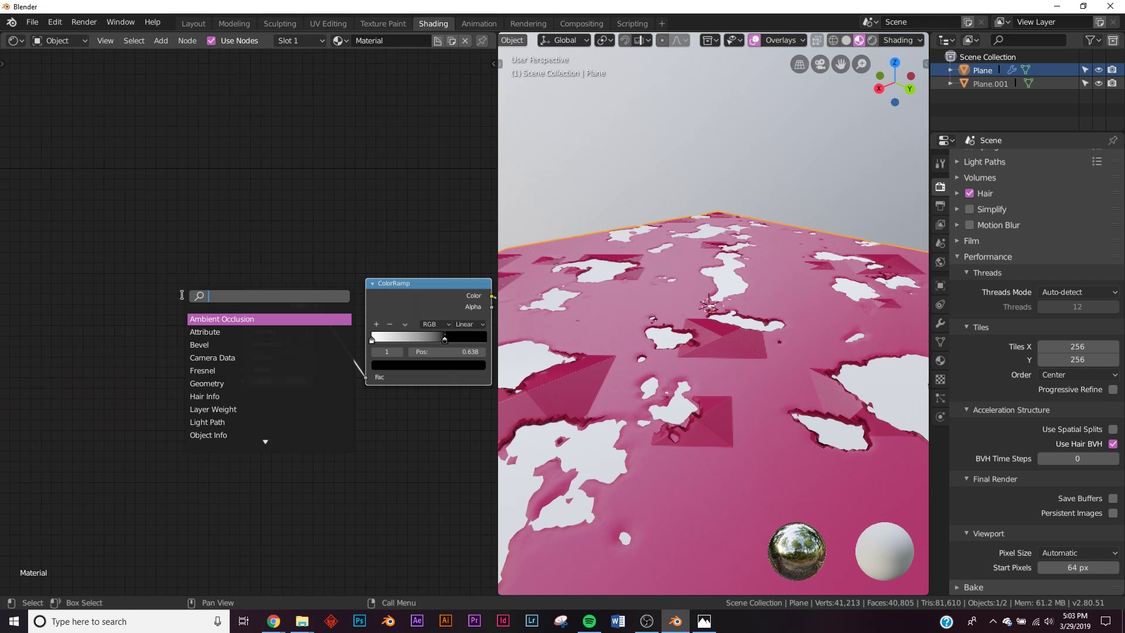
pyautogui.write('map')
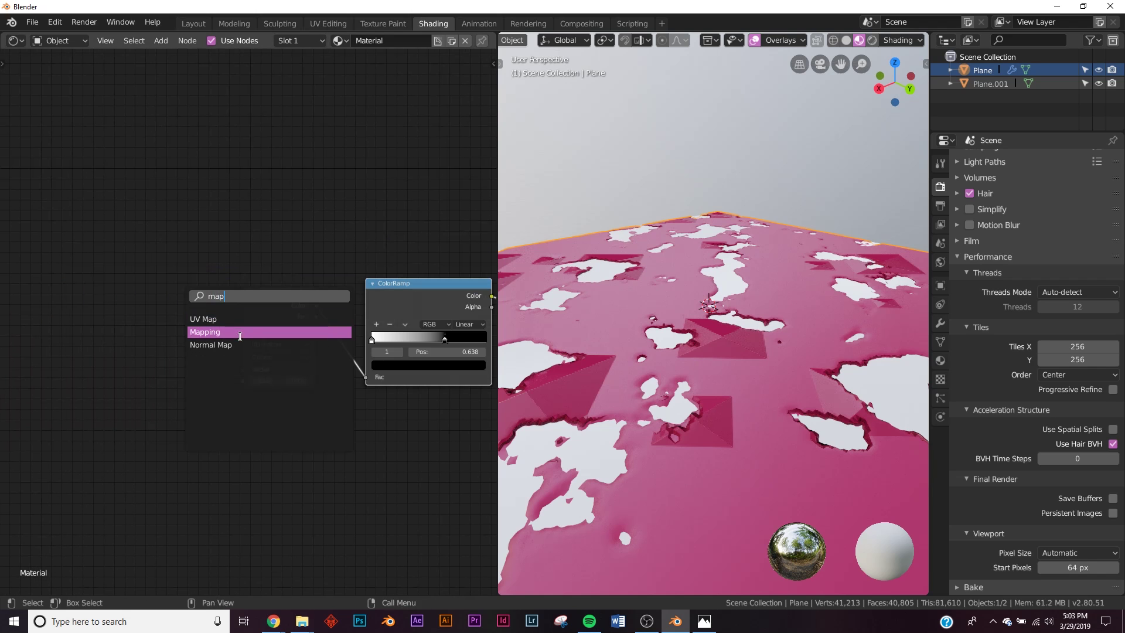
pyautogui.press('Return')
pyautogui.click(33, 294)
pyautogui.moveTo(205, 313); pyautogui.dragTo(243, 370)
# Add a Texture Coordinate node and link its Object output to the Mapping node's Vector input.
pyautogui.moveTo(139, 371); pyautogui.dragTo(363, 321, button='middle')
pyautogui.hotkey('shift', 'a')
pyautogui.click(178, 286)
pyautogui.write('tex')
pyautogui.press('Return')
pyautogui.click(189, 343)
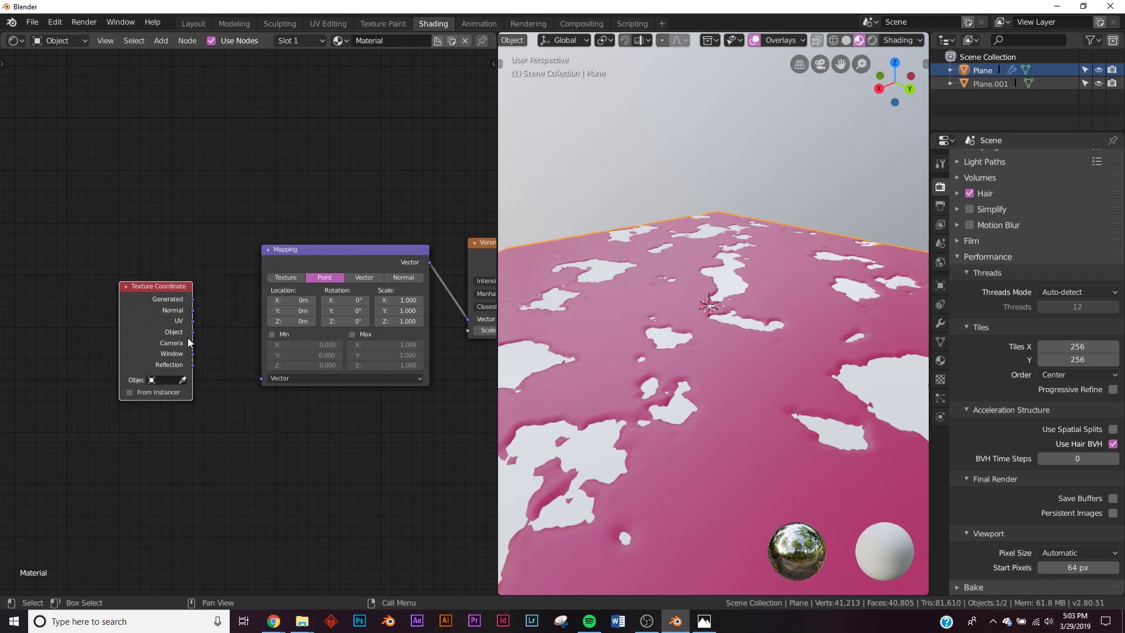
pyautogui.moveTo(193, 332); pyautogui.dragTo(261, 378)
pyautogui.moveTo(503, 371); pyautogui.dragTo(430, 371, button='middle')
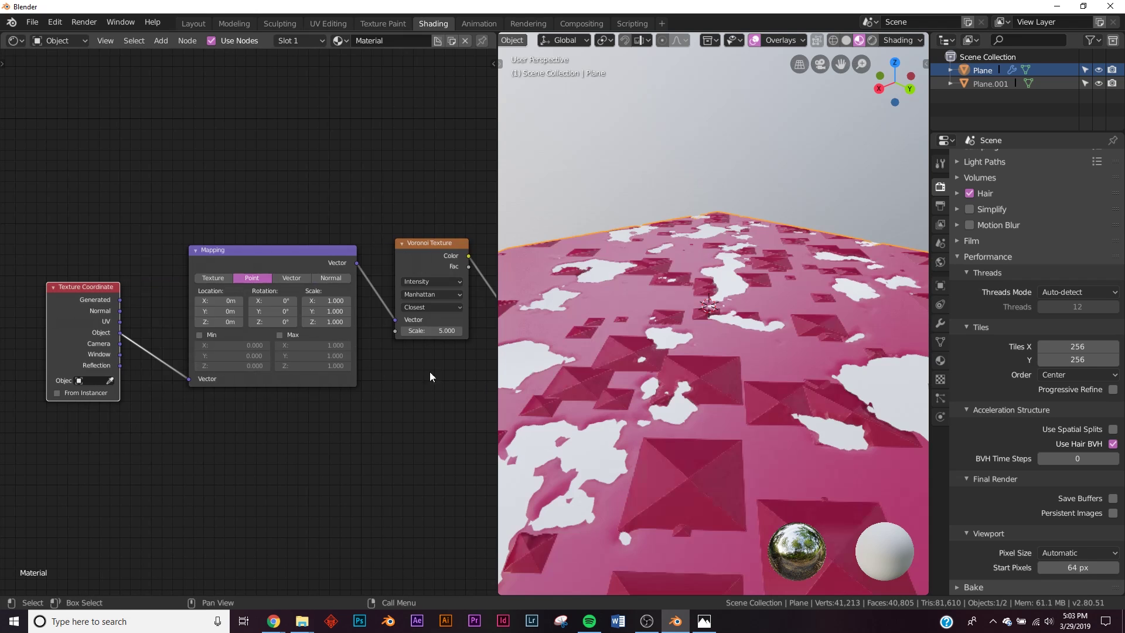
pyautogui.moveTo(761, 426); pyautogui.dragTo(691, 413, button='middle')
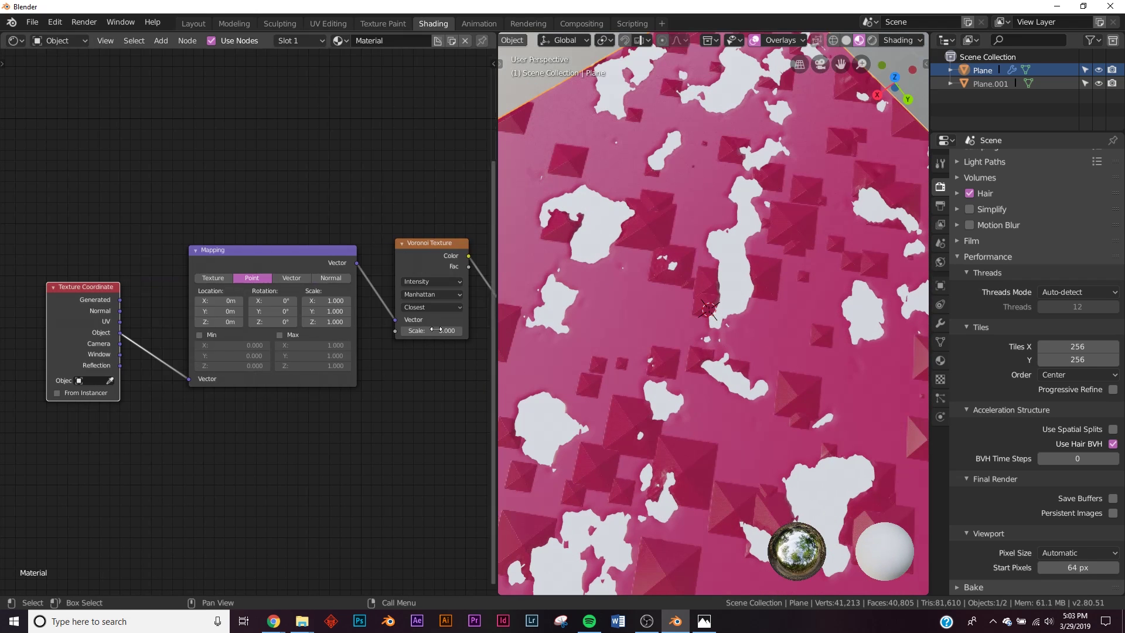
# Make room beside the Texture Coordinate node and insert a Noise Texture on its link to the Mapping node.
pyautogui.moveTo(224, 374); pyautogui.dragTo(267, 354, button='middle')
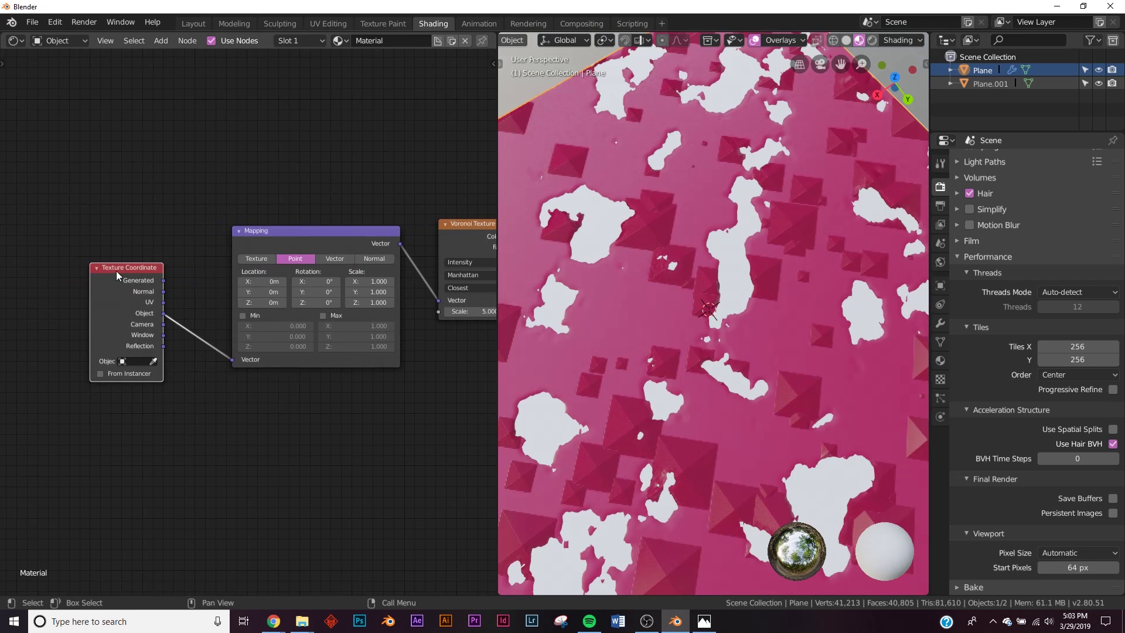
pyautogui.moveTo(116, 270); pyautogui.dragTo(37, 261)
pyautogui.scroll(2, 211, 304)
pyautogui.hotkey('shift', 'a')
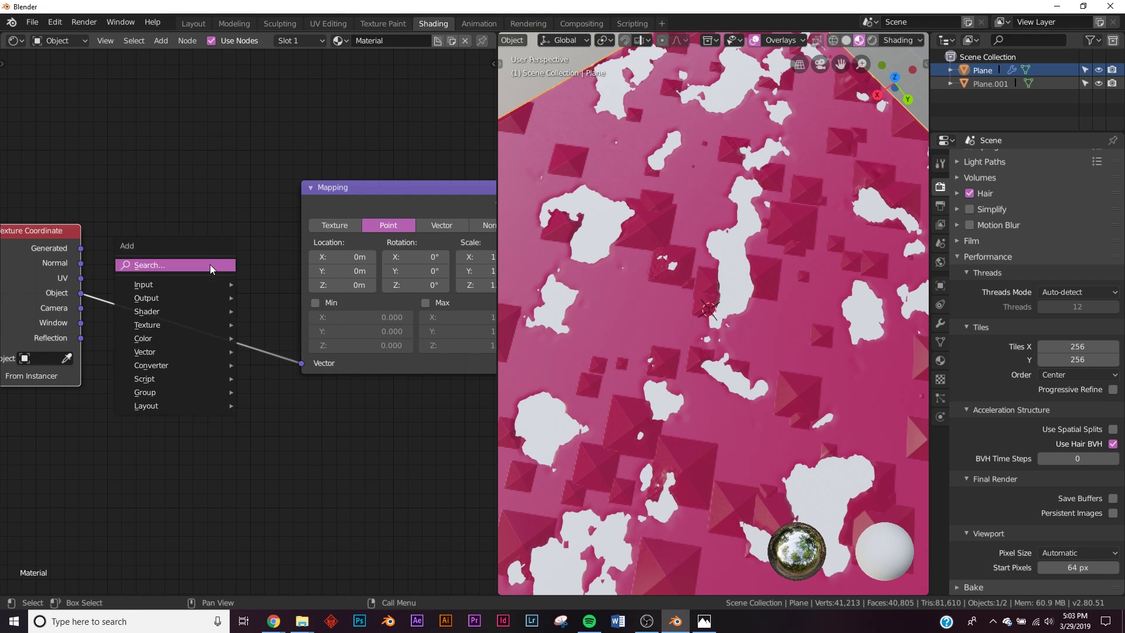
pyautogui.click(210, 265)
pyautogui.write('noi')
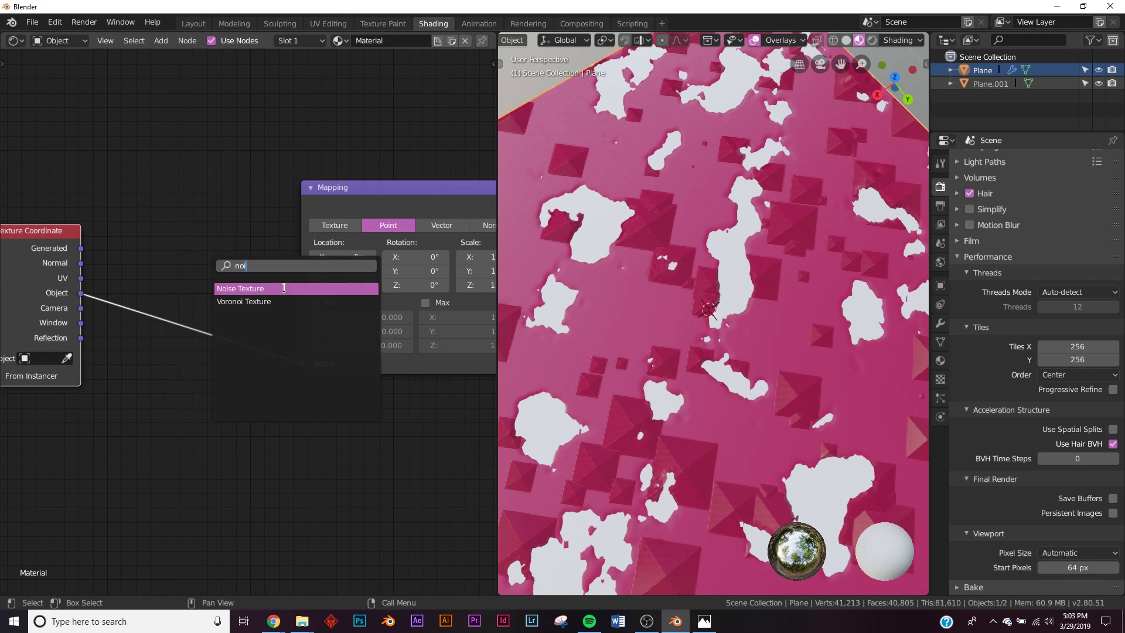
pyautogui.click(284, 288)
pyautogui.click(142, 293)
# Compare the terrain's bumps with Invert on and off, leaving Invert enabled on the Bump node.
pyautogui.moveTo(702, 366); pyautogui.dragTo(703, 309, button='middle')
pyautogui.moveTo(397, 406); pyautogui.dragTo(85, 418, button='middle')
pyautogui.moveTo(360, 347); pyautogui.dragTo(27, 372, button='middle')
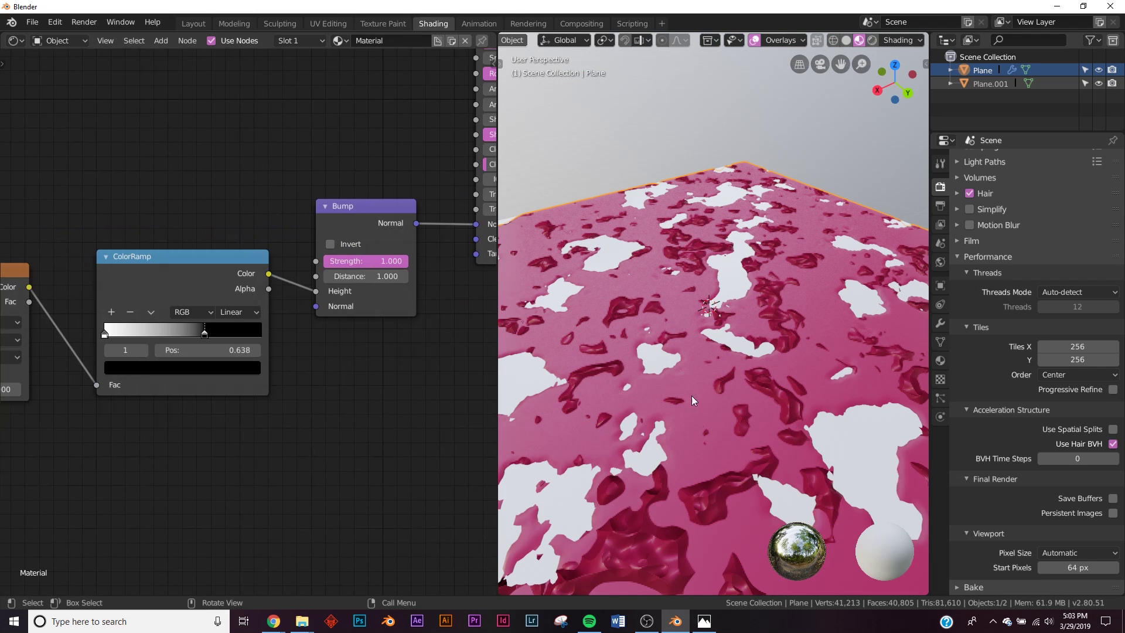
pyautogui.moveTo(694, 401); pyautogui.dragTo(729, 417, button='middle')
pyautogui.moveTo(766, 483); pyautogui.dragTo(804, 320, button='middle')
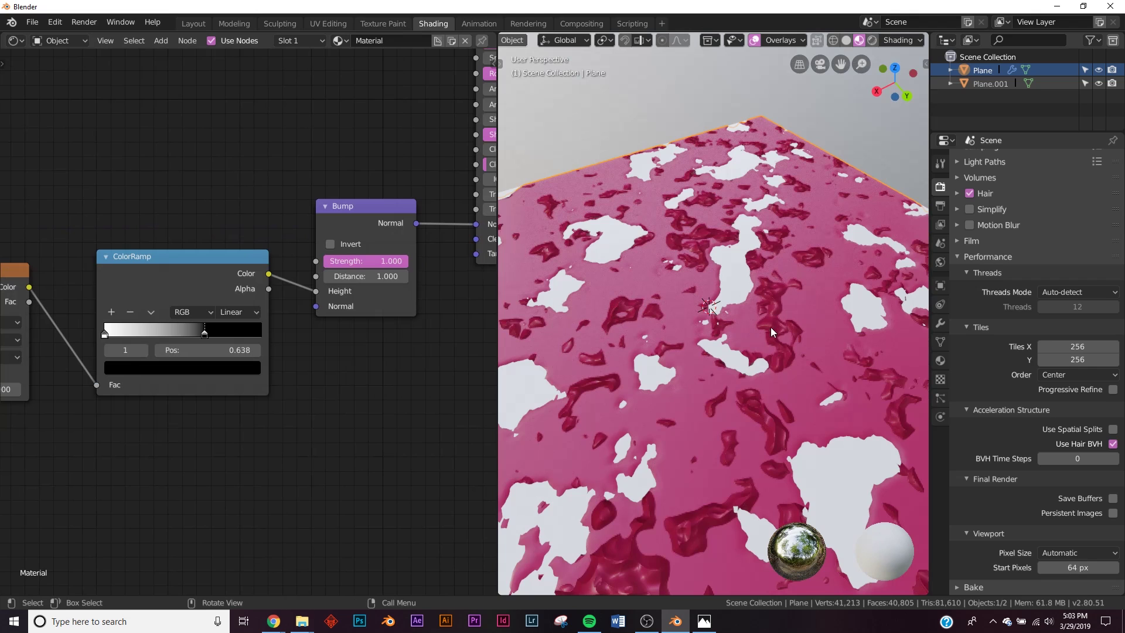
pyautogui.click(332, 245)
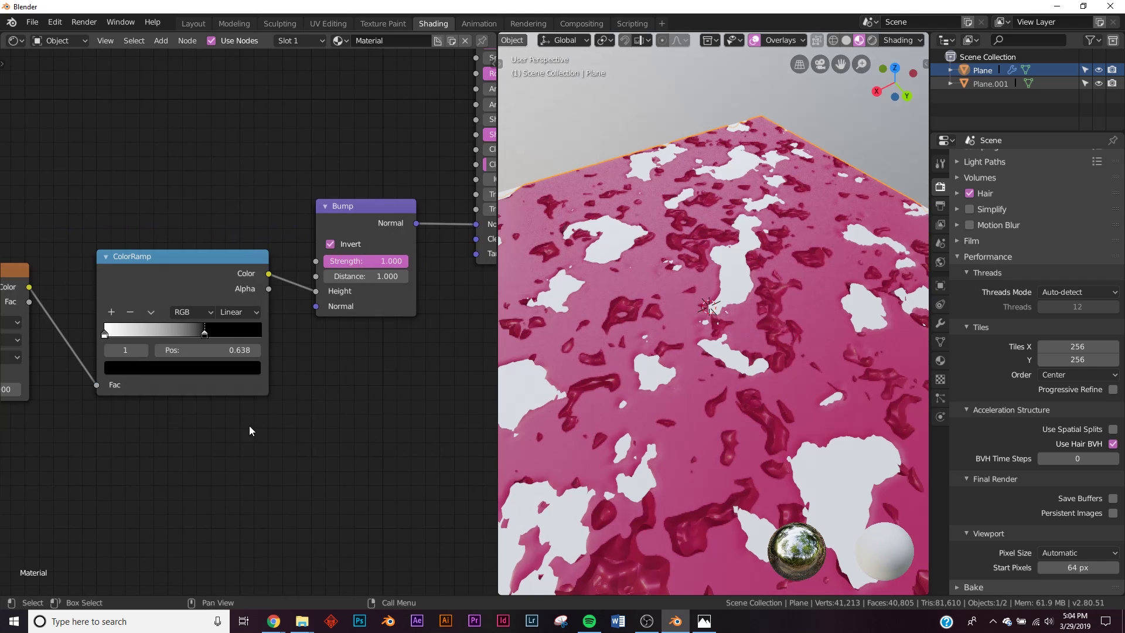
pyautogui.click(332, 245)
pyautogui.click(334, 246)
# Set the Noise Texture's Detail to 16 and inspect the terrain surface.
pyautogui.moveTo(220, 368); pyautogui.dragTo(91, 302, button='middle')
pyautogui.moveTo(204, 334); pyautogui.dragTo(212, 290)
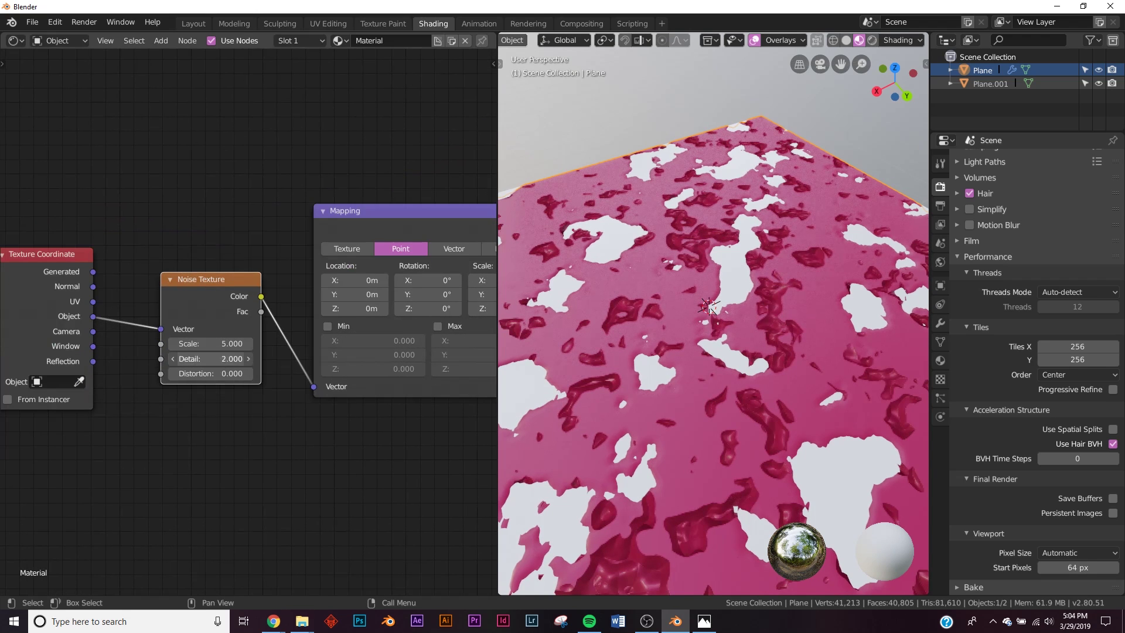
pyautogui.moveTo(211, 359); pyautogui.dragTo(246, 359)
pyautogui.moveTo(725, 432)
pyautogui.mouseDown(button='middle')
pyautogui.moveTo(719, 477)
pyautogui.moveTo(719, 437)
pyautogui.mouseUp(button='middle')
pyautogui.scroll(-2, 823, 427)
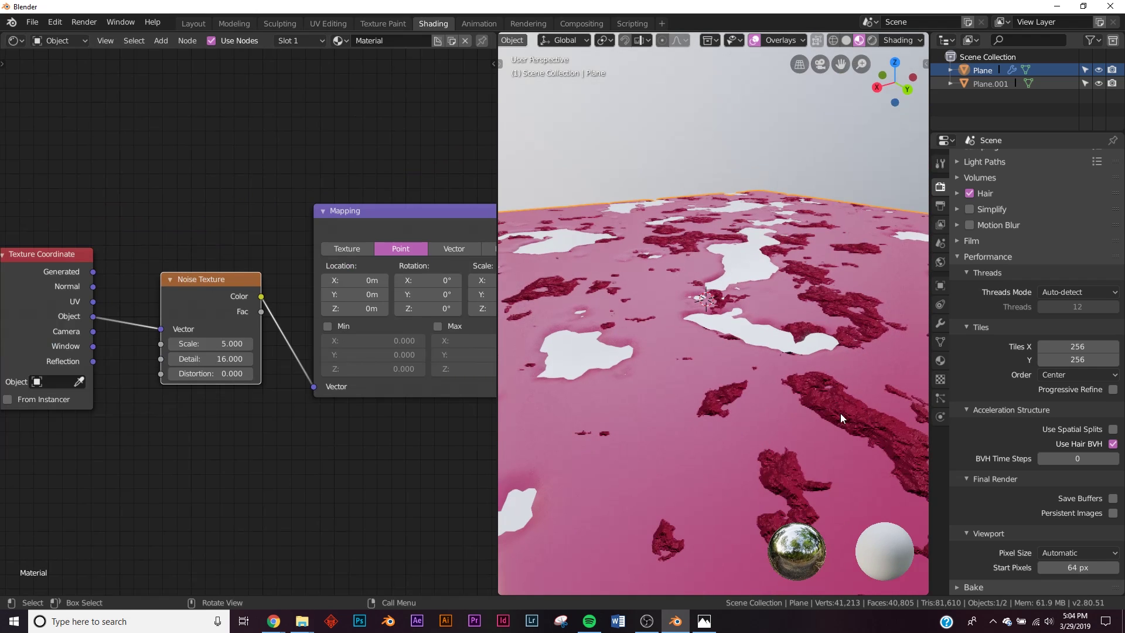
pyautogui.moveTo(585, 259); pyautogui.dragTo(709, 384, button='middle')
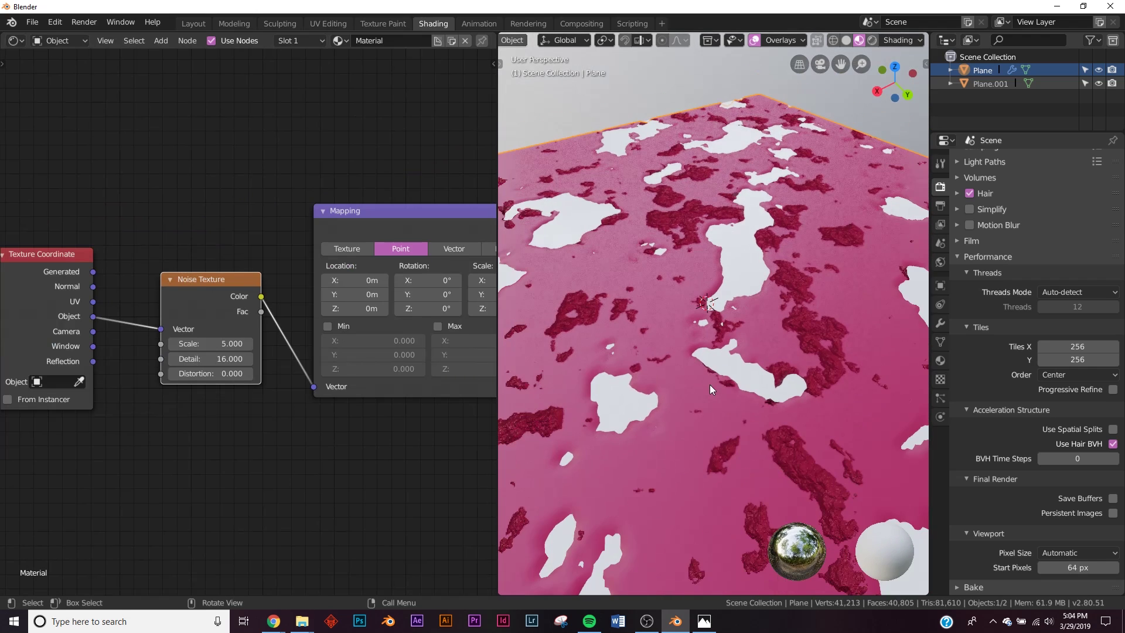
# Insert a MixRGB node between the Noise Texture and Mapping nodes, and link the Texture Coordinate's Object output to its Color2.
pyautogui.moveTo(138, 359); pyautogui.dragTo(266, 322, button='middle')
pyautogui.moveTo(196, 231); pyautogui.dragTo(53, 222)
pyautogui.moveTo(344, 256); pyautogui.dragTo(225, 246)
pyautogui.hotkey('shift', 'a')
pyautogui.write('smix')
pyautogui.click(391, 275)
pyautogui.click(392, 275)
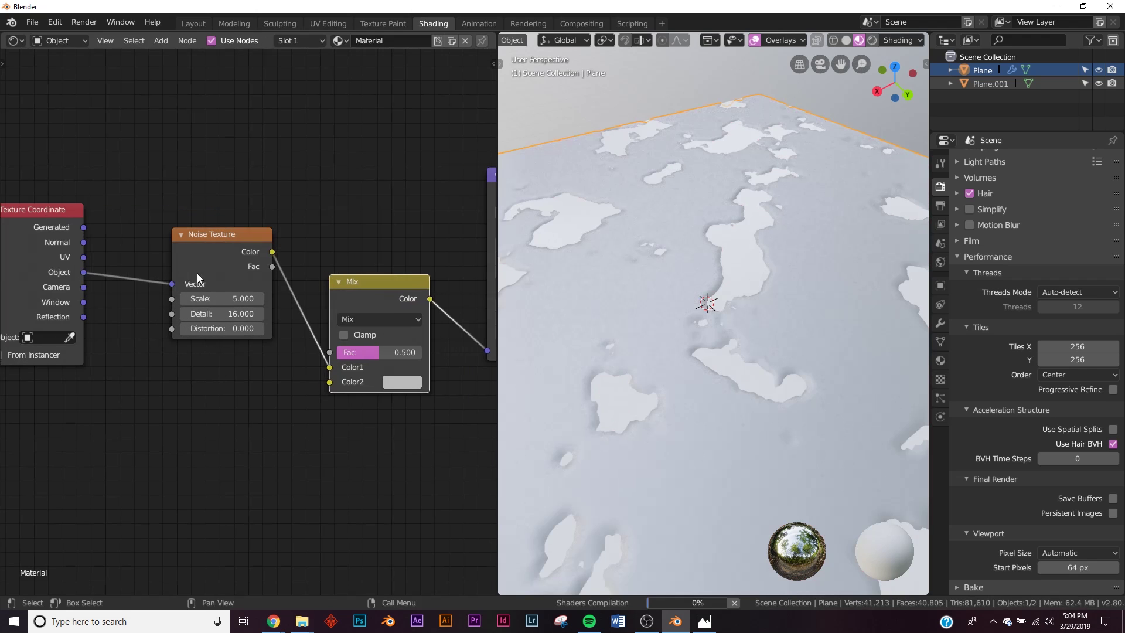
pyautogui.moveTo(85, 275); pyautogui.dragTo(131, 297)
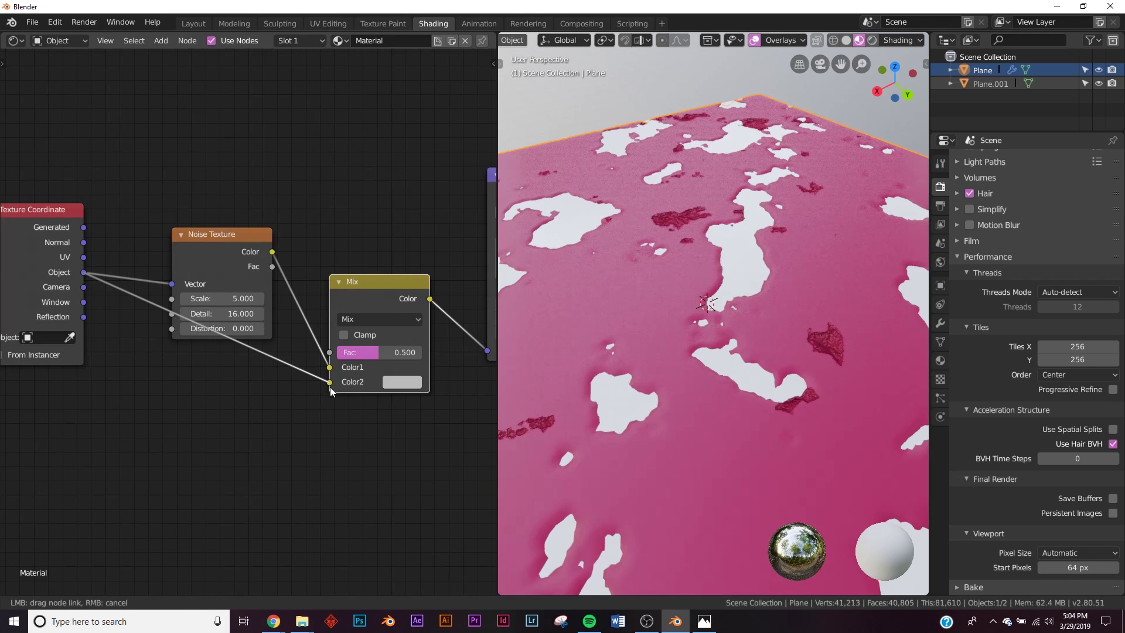
pyautogui.moveTo(332, 387); pyautogui.dragTo(332, 387)
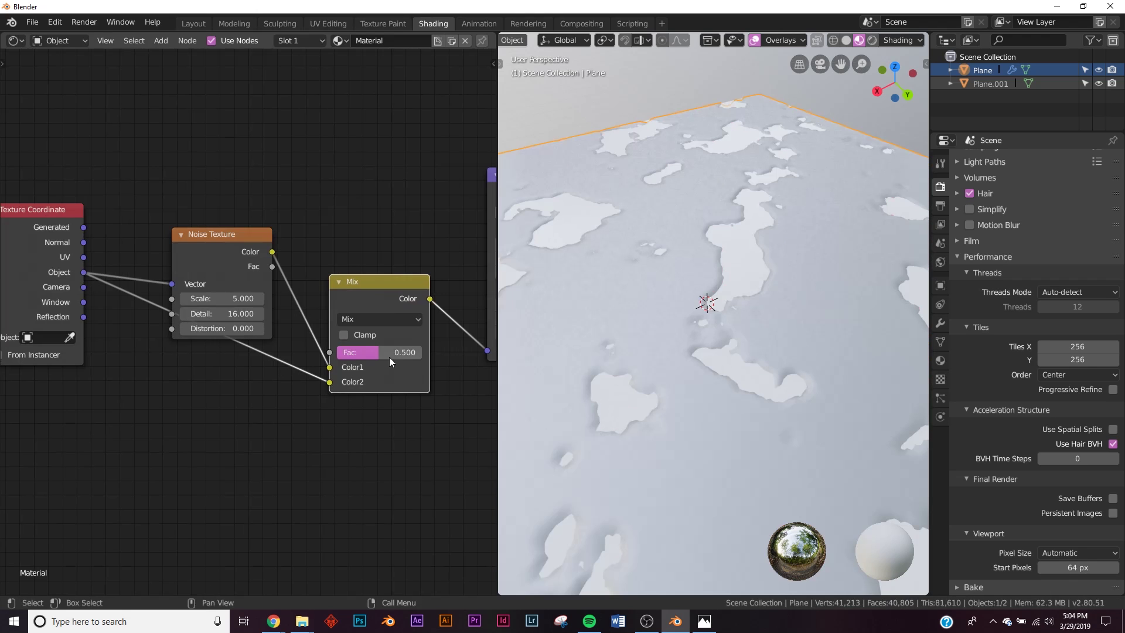
# Adjust the Mix node's Fac to roughly 0.8 to roughen the Voronoi bump shapes, and inspect the terrain.
pyautogui.moveTo(377, 352); pyautogui.dragTo(431, 354)
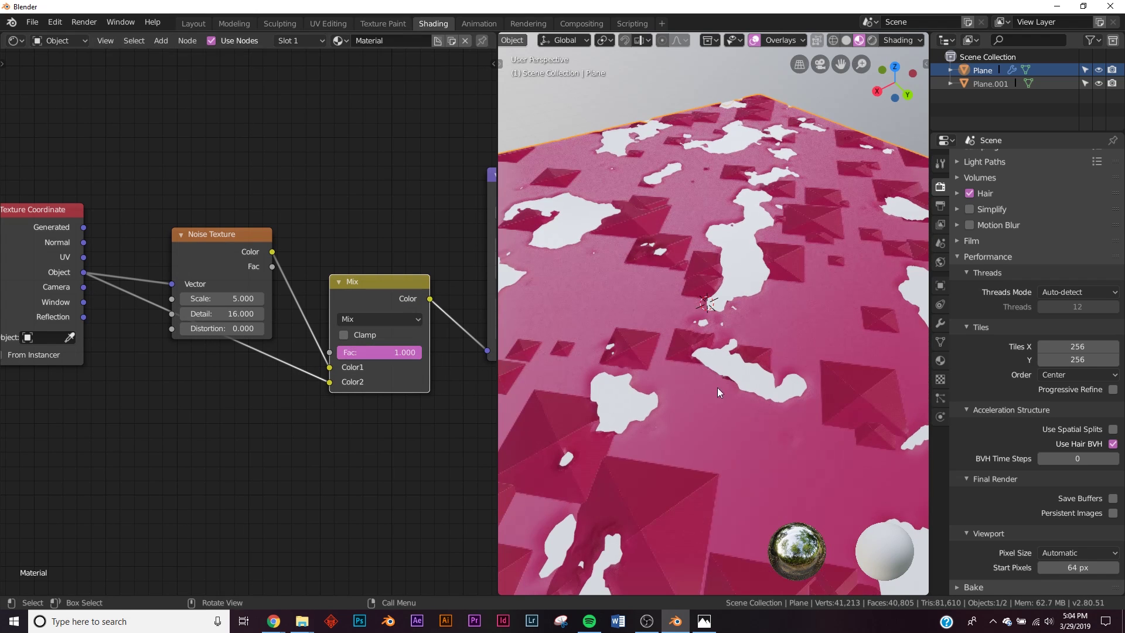
pyautogui.moveTo(446, 368); pyautogui.dragTo(391, 346, button='middle')
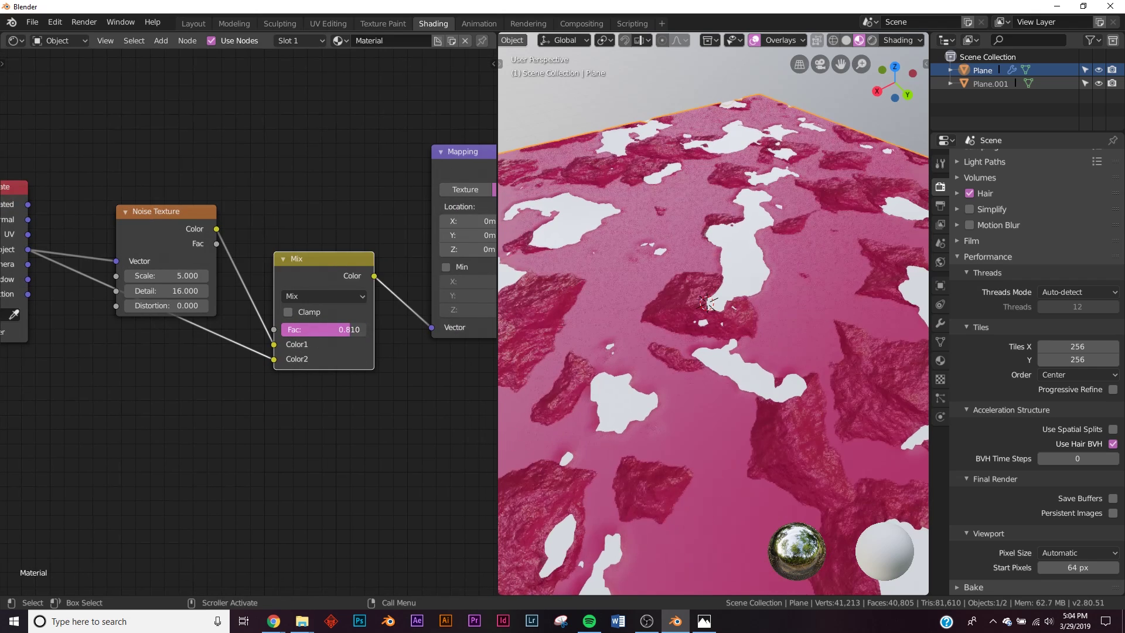
pyautogui.moveTo(367, 329); pyautogui.dragTo(93, 175)
pyautogui.moveTo(342, 332); pyautogui.dragTo(367, 332)
pyautogui.moveTo(364, 334); pyautogui.dragTo(0, 363, button='middle')
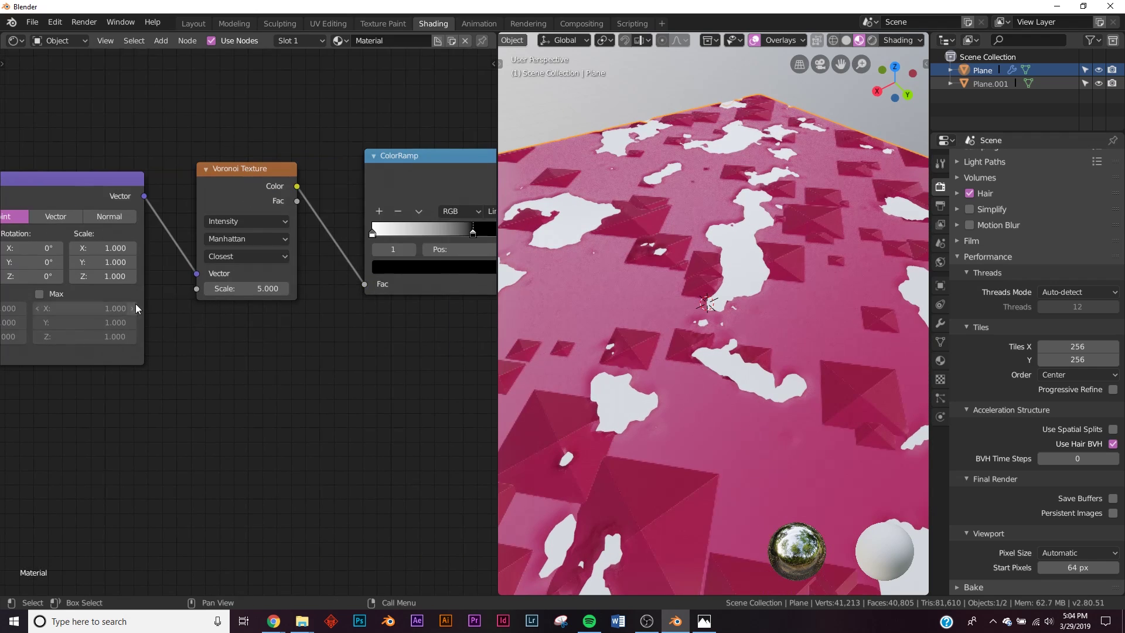
pyautogui.moveTo(136, 308); pyautogui.dragTo(475, 267, button='middle')
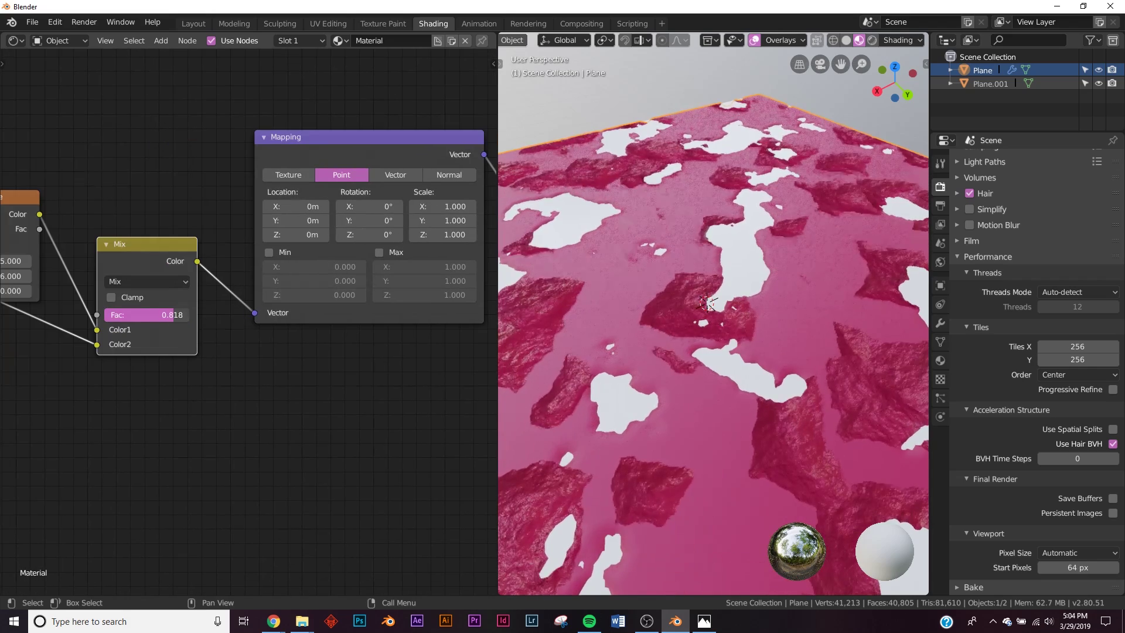
pyautogui.moveTo(173, 315); pyautogui.dragTo(166, 315)
pyautogui.moveTo(648, 331)
pyautogui.mouseDown(button='middle')
pyautogui.moveTo(680, 274)
pyautogui.moveTo(807, 322)
pyautogui.moveTo(740, 377)
pyautogui.moveTo(651, 312)
pyautogui.mouseUp(button='middle')
pyautogui.moveTo(491, 264); pyautogui.dragTo(278, 406, button='middle')
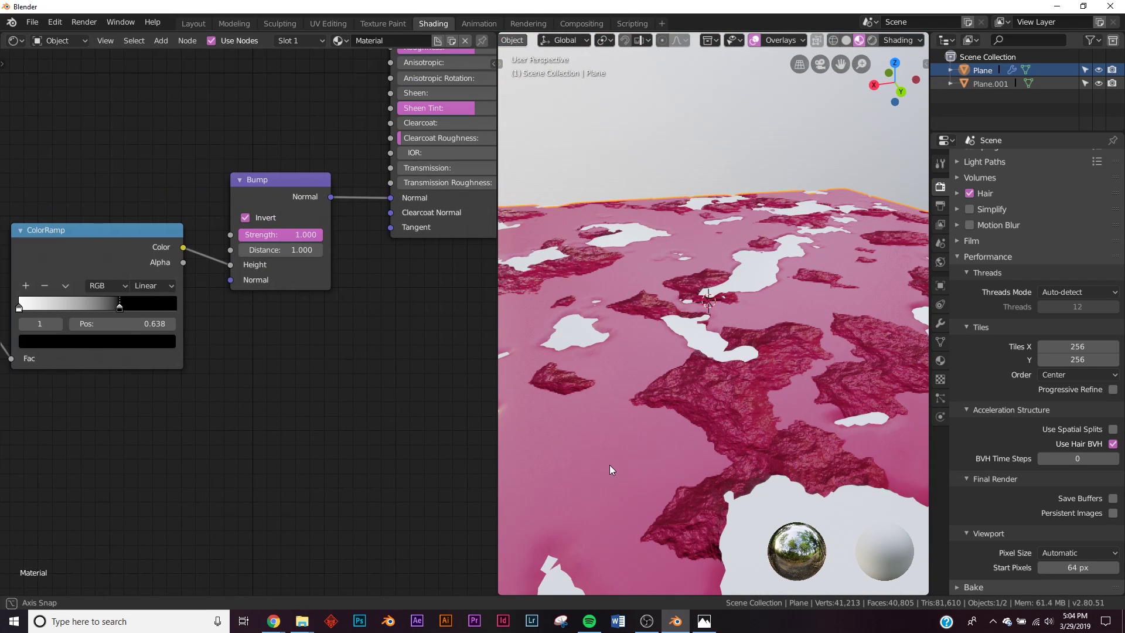
pyautogui.moveTo(607, 469); pyautogui.dragTo(651, 463, button='middle')
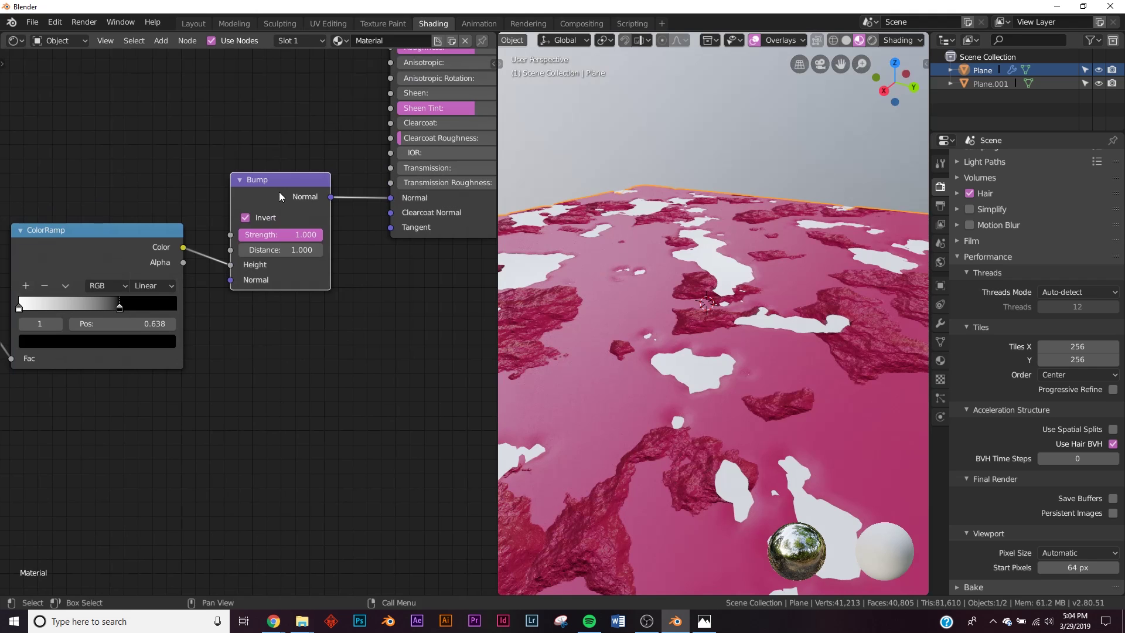
# Duplicate the Bump node and link the copy's Normal output to the original Bump's Normal input.
pyautogui.hotkey('shift', 'd')
pyautogui.click(144, 424)
pyautogui.moveTo(196, 424); pyautogui.dragTo(251, 330)
pyautogui.moveTo(233, 282); pyautogui.dragTo(230, 280)
# Add a Noise Texture below the ColorRamp and link its Color to the second Bump node's Height.
pyautogui.moveTo(189, 395); pyautogui.dragTo(391, 324, button='middle')
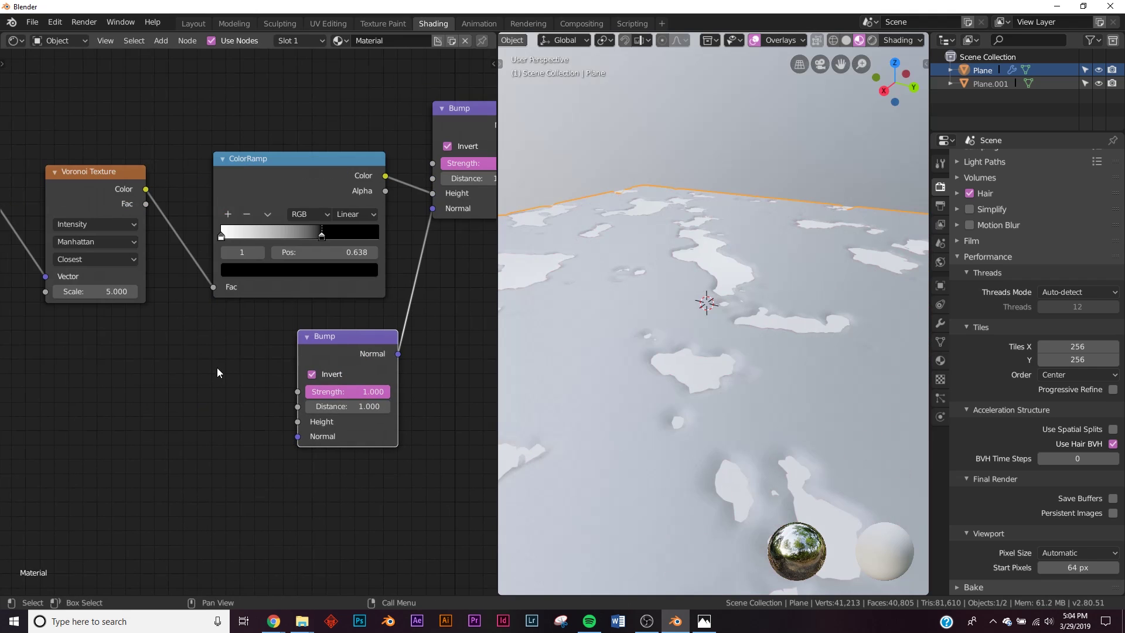
pyautogui.hotkey('shift', 'a')
pyautogui.click(216, 368)
pyautogui.write('noi')
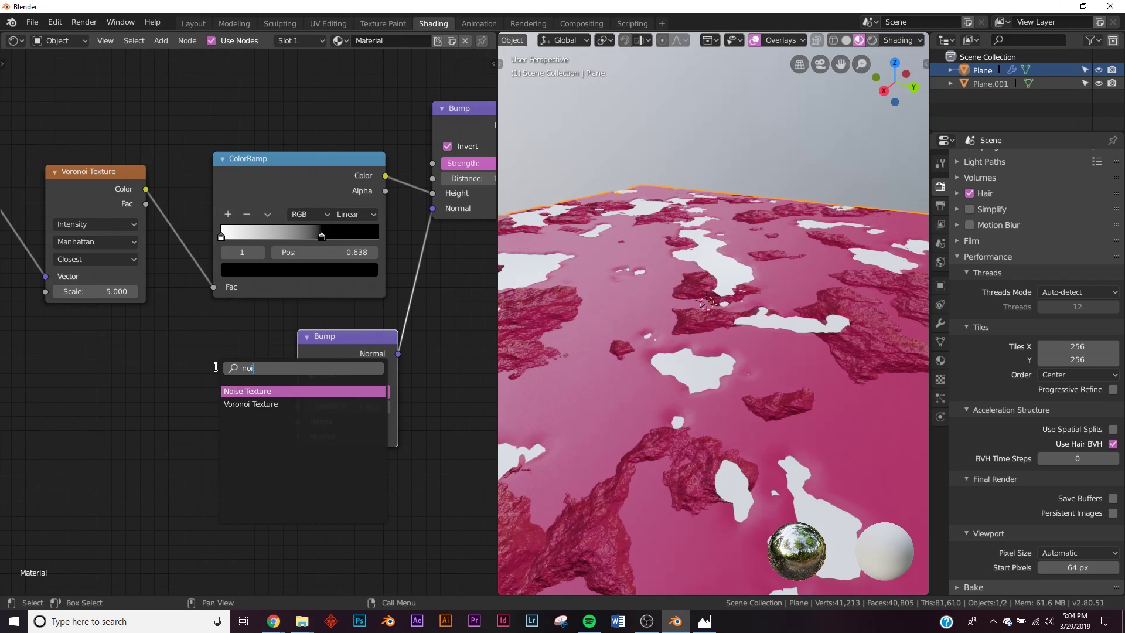
pyautogui.press('Return')
pyautogui.moveTo(249, 412); pyautogui.dragTo(299, 422)
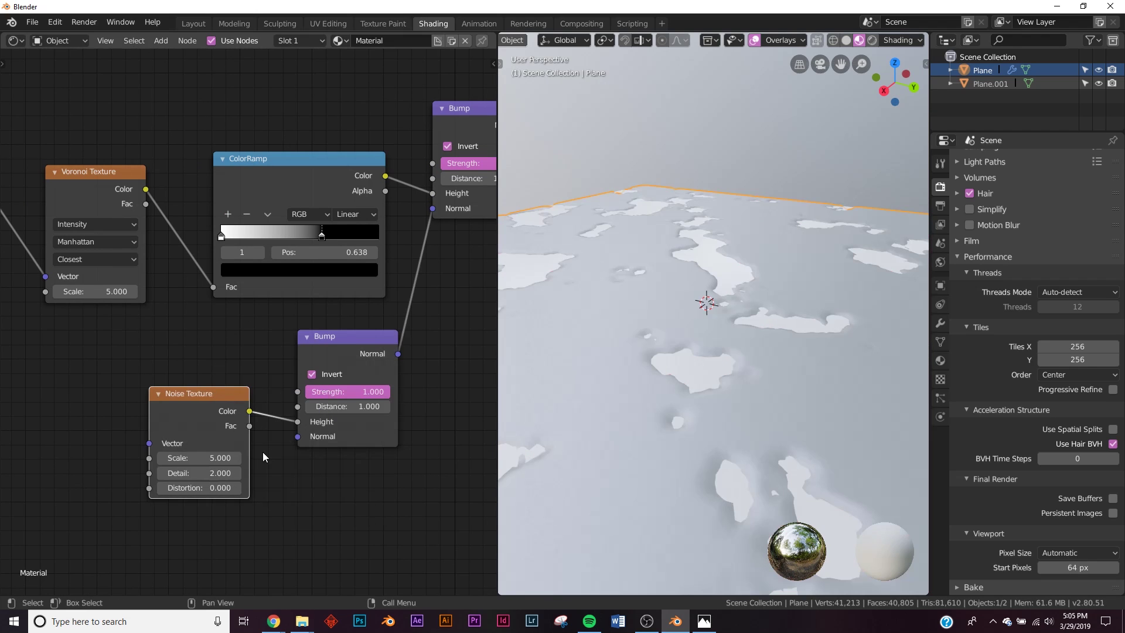
# Set the new Noise Texture's Detail to 16 and Scale to 50, and lower the second Bump's Strength to about 0.16.
pyautogui.moveTo(197, 472); pyautogui.dragTo(288, 472)
pyautogui.click(202, 462)
pyautogui.write('50')
pyautogui.press('Return')
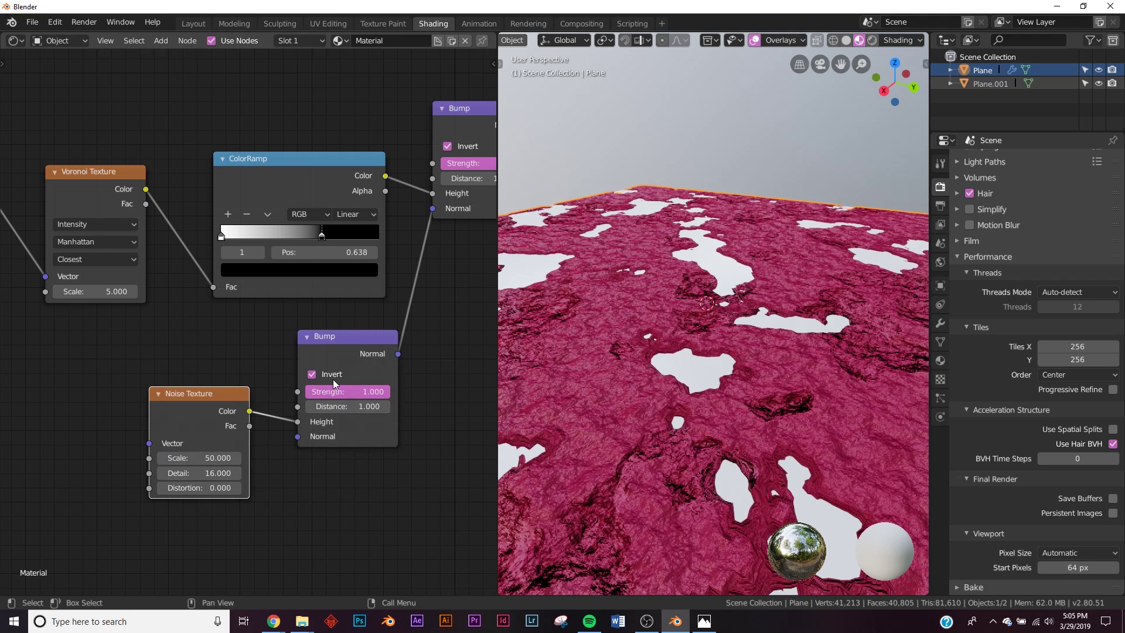
pyautogui.scroll(3, 335, 385)
pyautogui.moveTo(397, 417)
pyautogui.mouseDown()
pyautogui.moveTo(352, 417)
pyautogui.moveTo(372, 409)
pyautogui.mouseUp()
# Duplicate the 50-scale Noise Texture, set the copy's Scale to 10, and link its Color to the original's Vector.
pyautogui.moveTo(283, 409); pyautogui.dragTo(368, 370, button='middle')
pyautogui.hotkey('shift', 'd')
pyautogui.click(18, 439)
pyautogui.click(87, 485)
pyautogui.write('10')
pyautogui.press('Return')
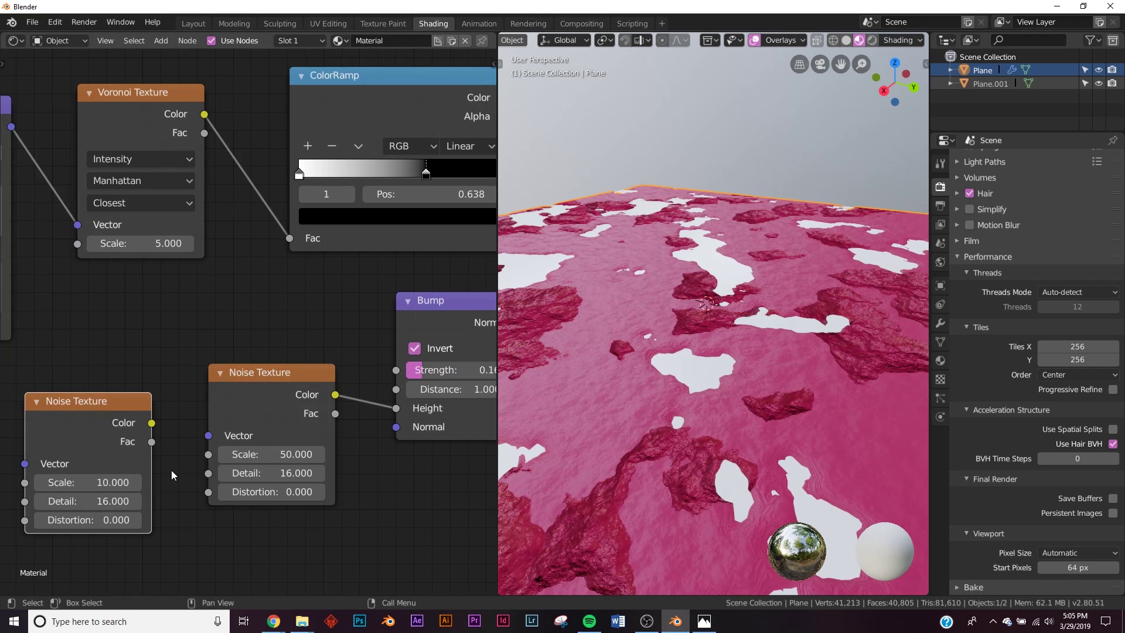
pyautogui.moveTo(153, 425); pyautogui.dragTo(208, 435)
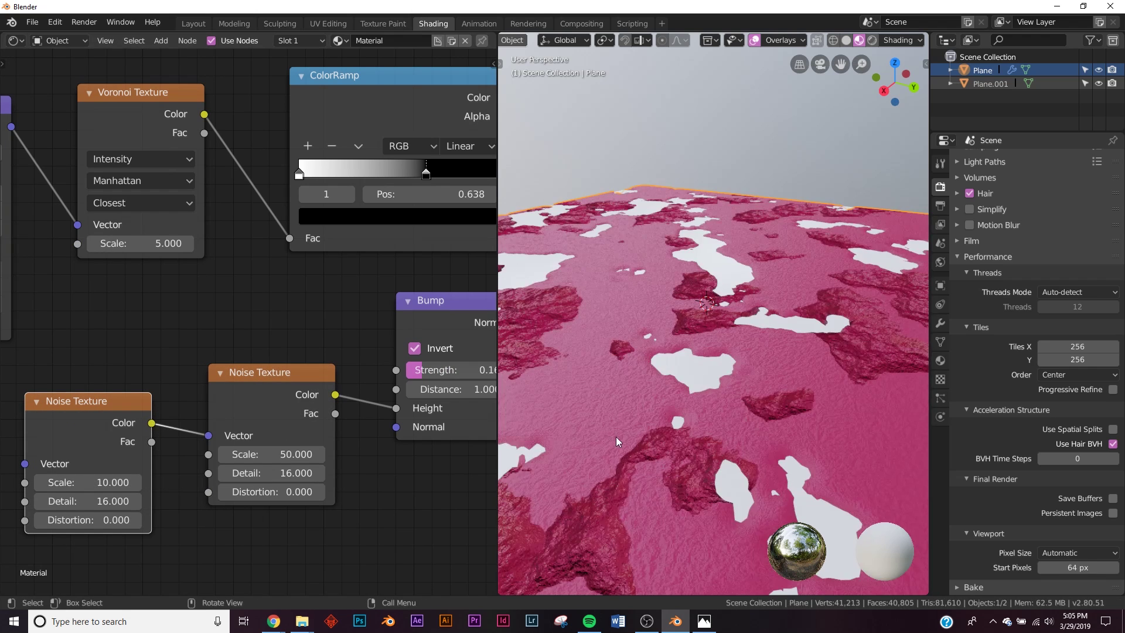
# Inspect the terrain, and give the intersecting plane a new material.
pyautogui.moveTo(617, 437); pyautogui.dragTo(633, 414, button='middle')
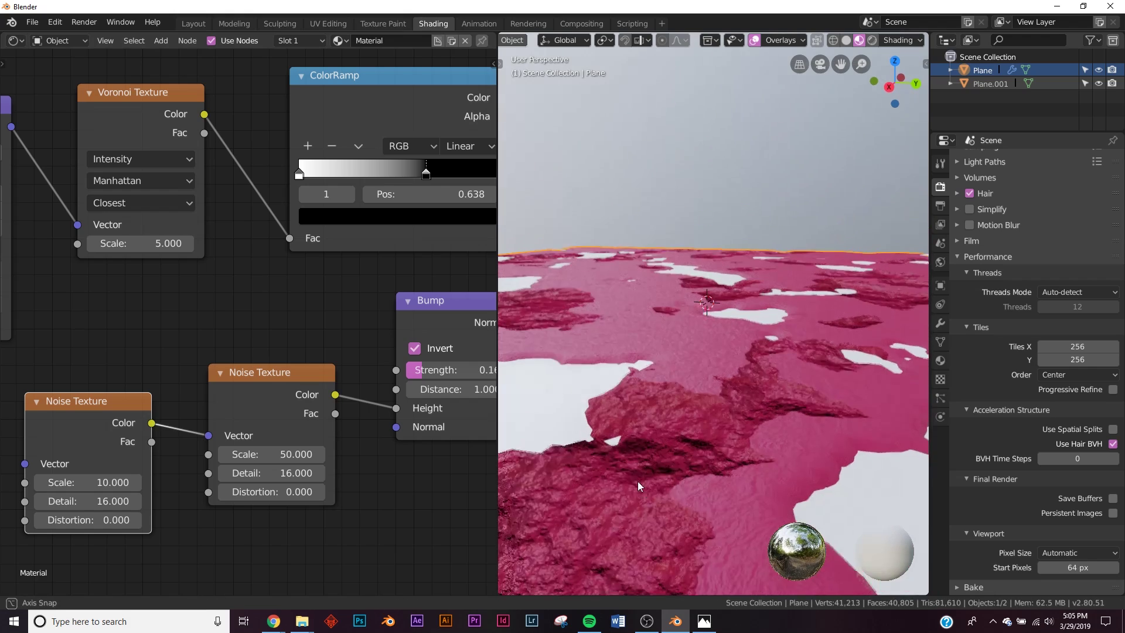
pyautogui.moveTo(637, 481); pyautogui.dragTo(677, 533, button='middle')
pyautogui.moveTo(624, 304); pyautogui.dragTo(699, 342, button='middle')
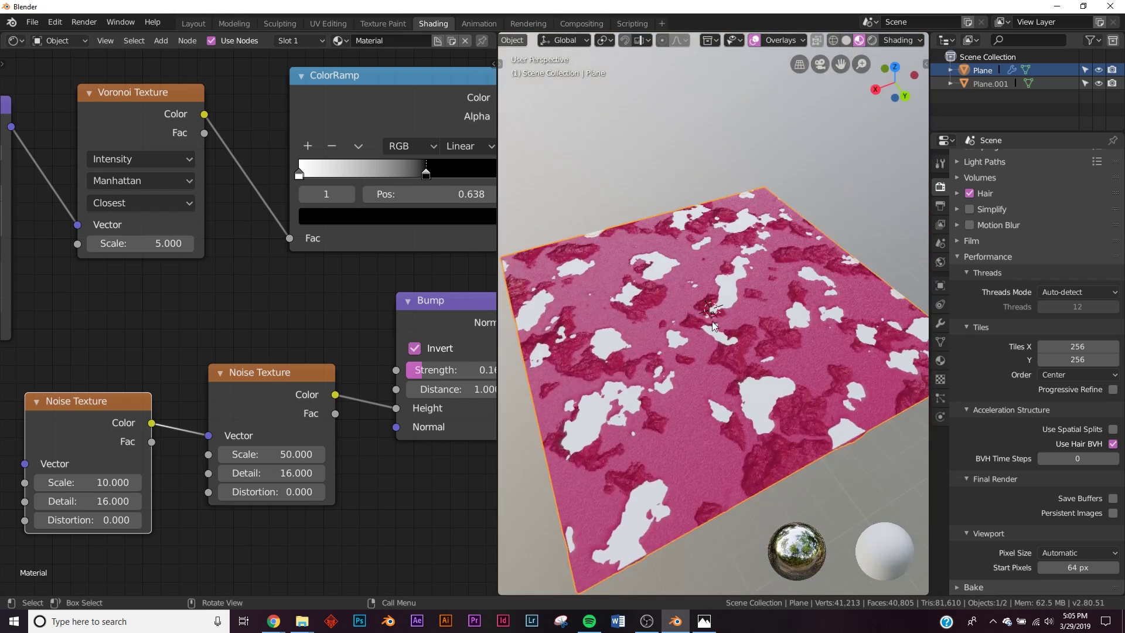
pyautogui.click(724, 299)
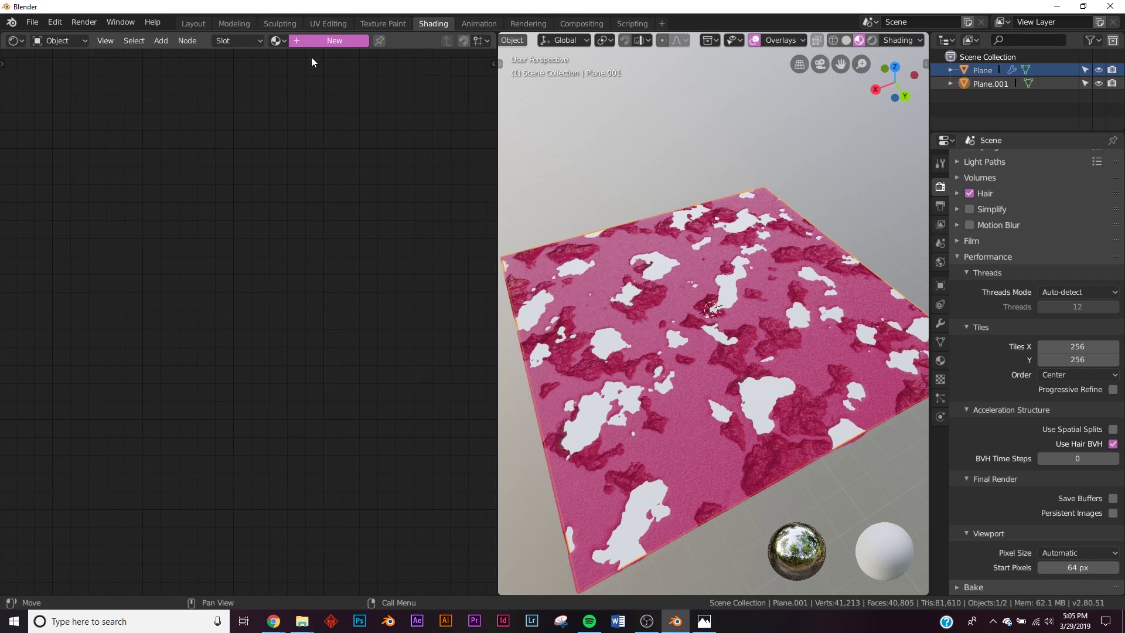
pyautogui.click(334, 40)
pyautogui.press('Home')
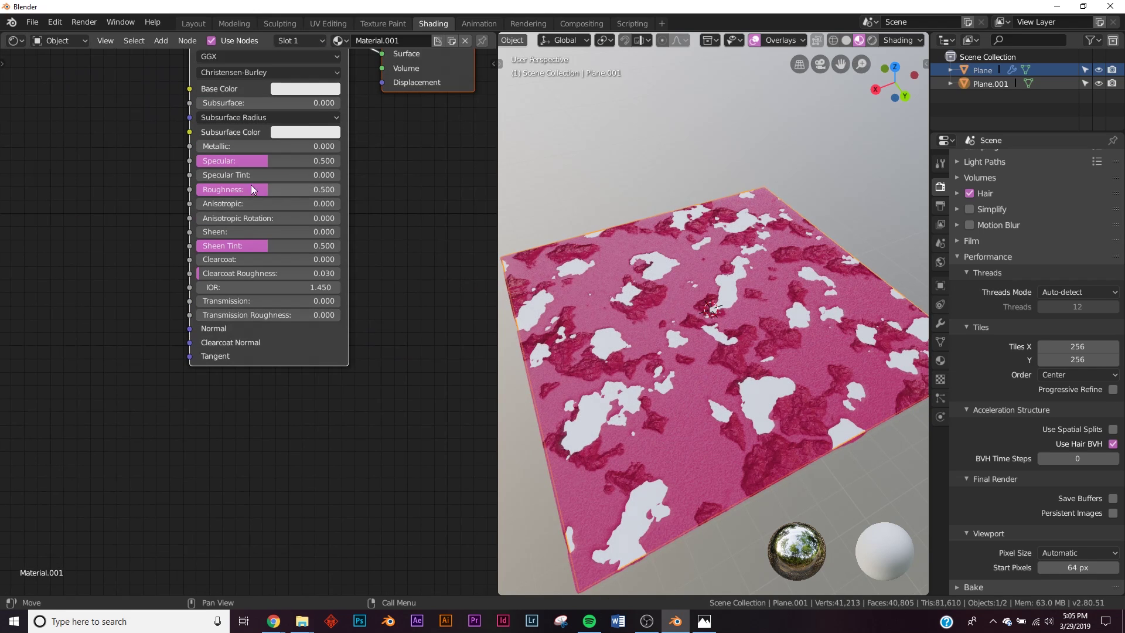
# Set the intersecting plane's Principled BSDF Roughness to 0 and Transmission to 1.
pyautogui.moveTo(340, 335); pyautogui.dragTo(337, 349, button='middle')
pyautogui.moveTo(262, 204); pyautogui.dragTo(196, 205)
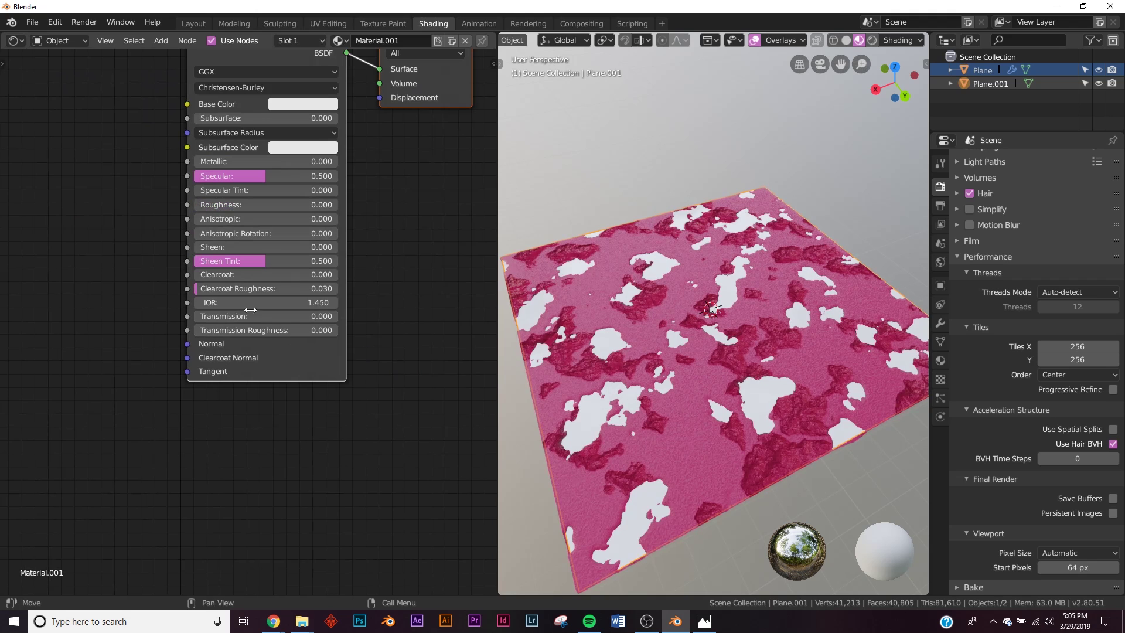
pyautogui.moveTo(211, 317); pyautogui.dragTo(339, 317)
pyautogui.moveTo(629, 402); pyautogui.dragTo(642, 365, button='middle')
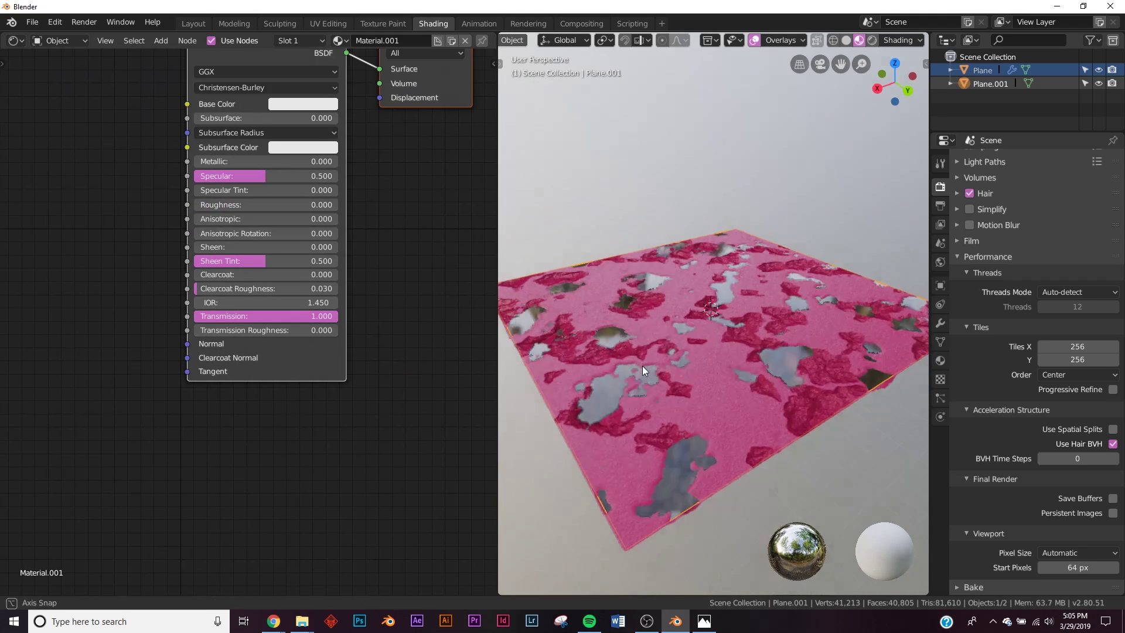
# Add a Bump node to the intersecting plane's material and link it to the Principled BSDF's Normal input.
pyautogui.scroll(3, 643, 366)
pyautogui.moveTo(97, 361); pyautogui.dragTo(201, 379, button='middle')
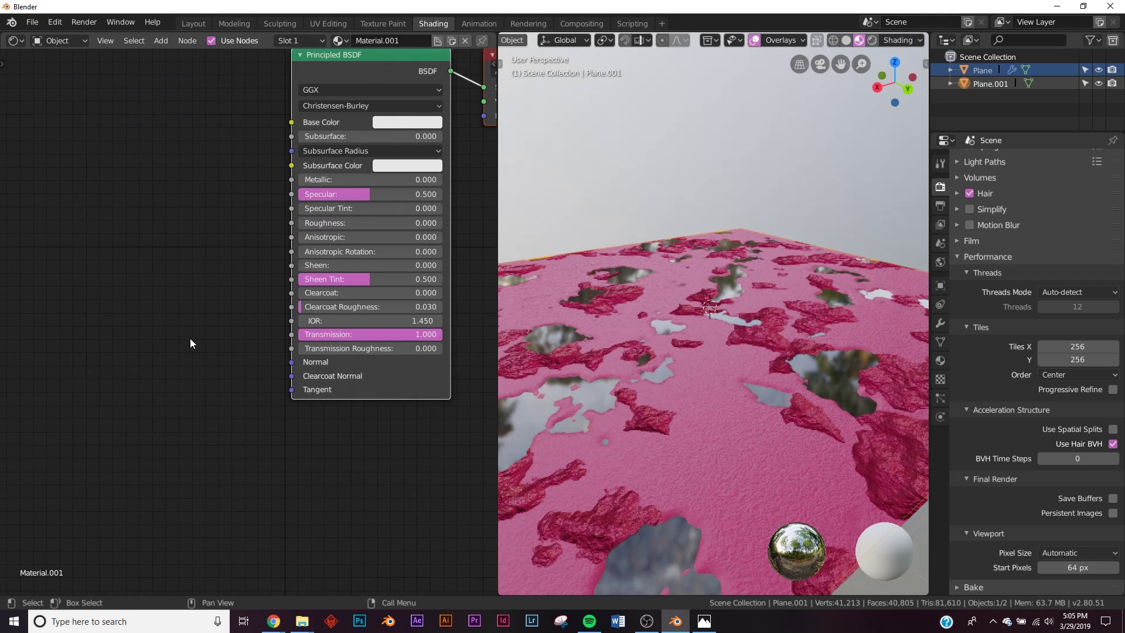
pyautogui.hotkey('shift', 'a')
pyautogui.click(189, 330)
pyautogui.write('bi')
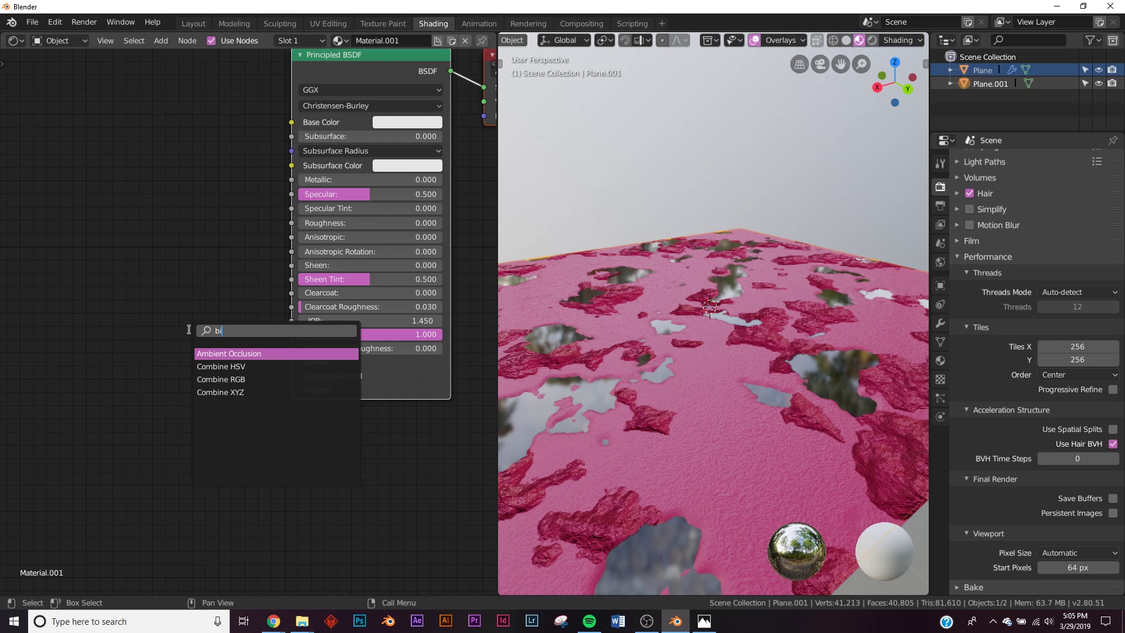
pyautogui.press('BackSpace')
pyautogui.write('um')
pyautogui.click(209, 354)
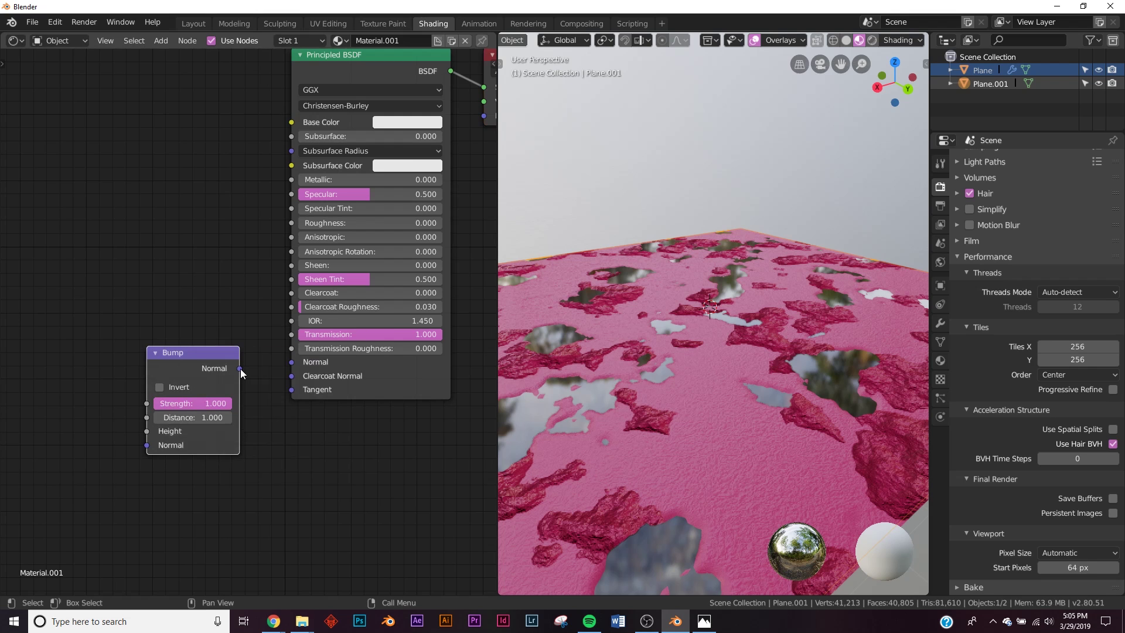
pyautogui.moveTo(271, 366); pyautogui.dragTo(288, 362)
# Add a Noise Texture, link its Color to the Bump node's Height, and inspect the ripples on the water plane.
pyautogui.moveTo(125, 364); pyautogui.dragTo(180, 344, button='middle')
pyautogui.hotkey('shift', 'a')
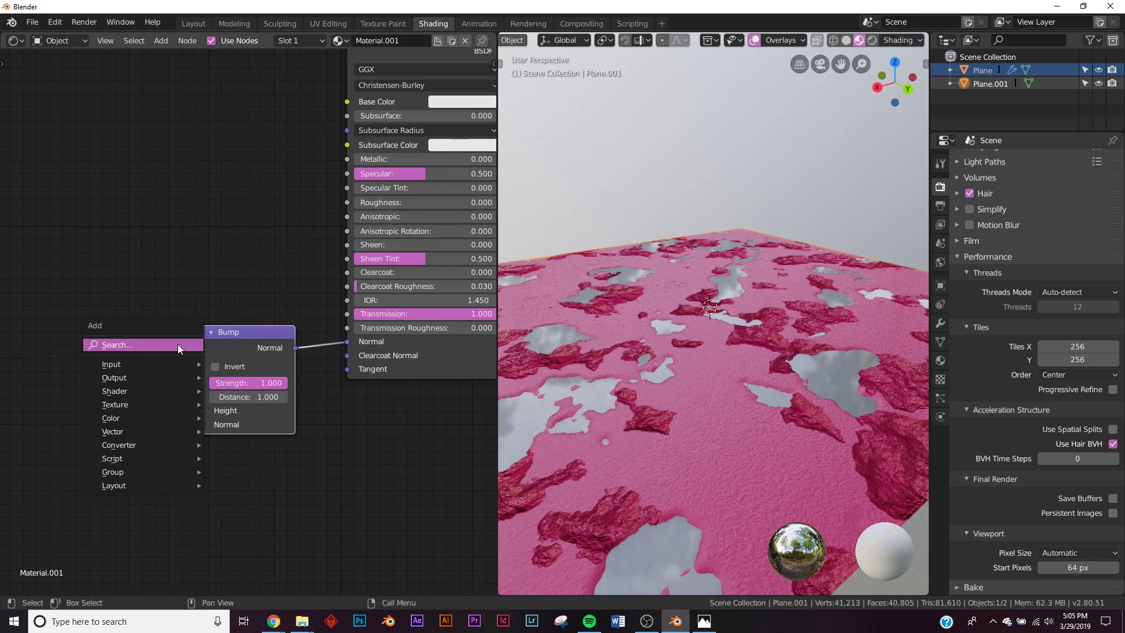
pyautogui.click(178, 345)
pyautogui.write('noi')
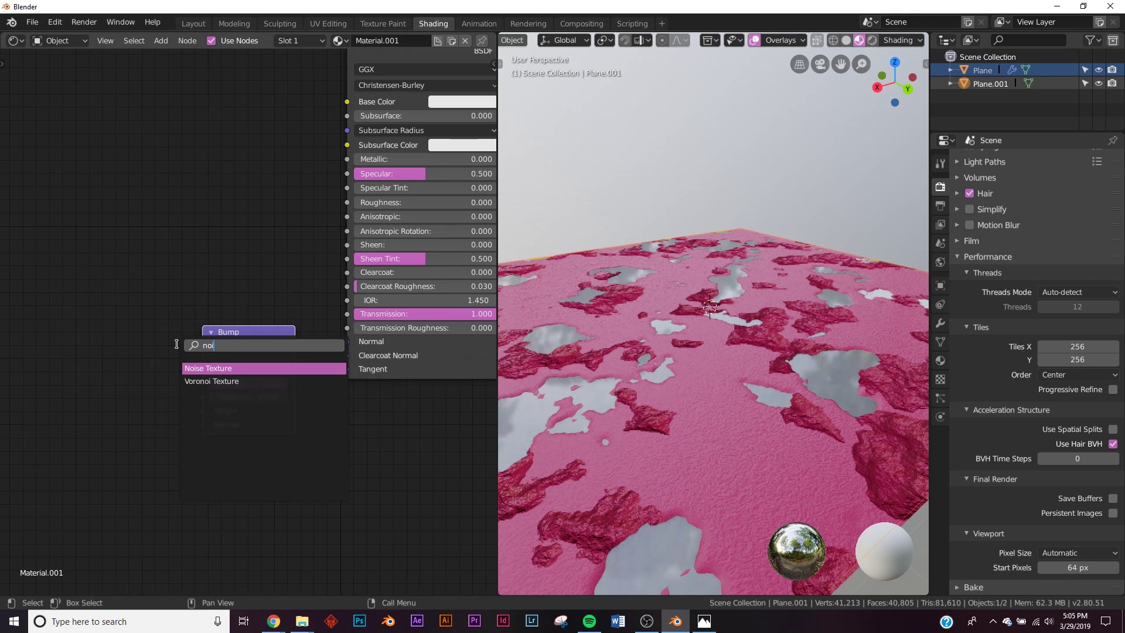
pyautogui.press('Return')
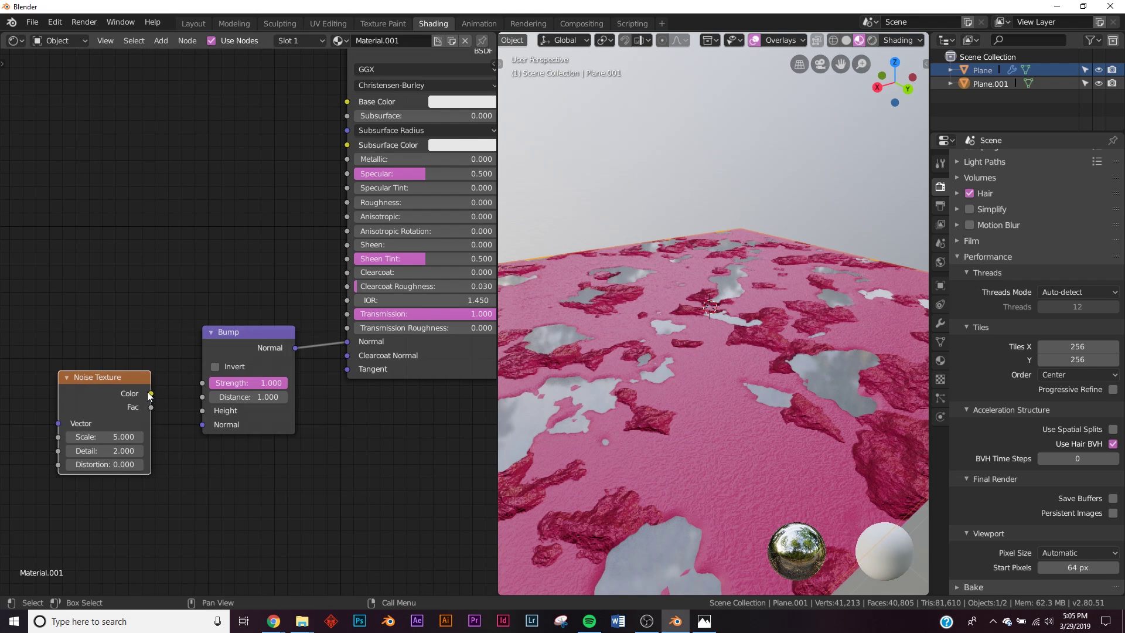
pyautogui.moveTo(151, 393); pyautogui.dragTo(203, 410)
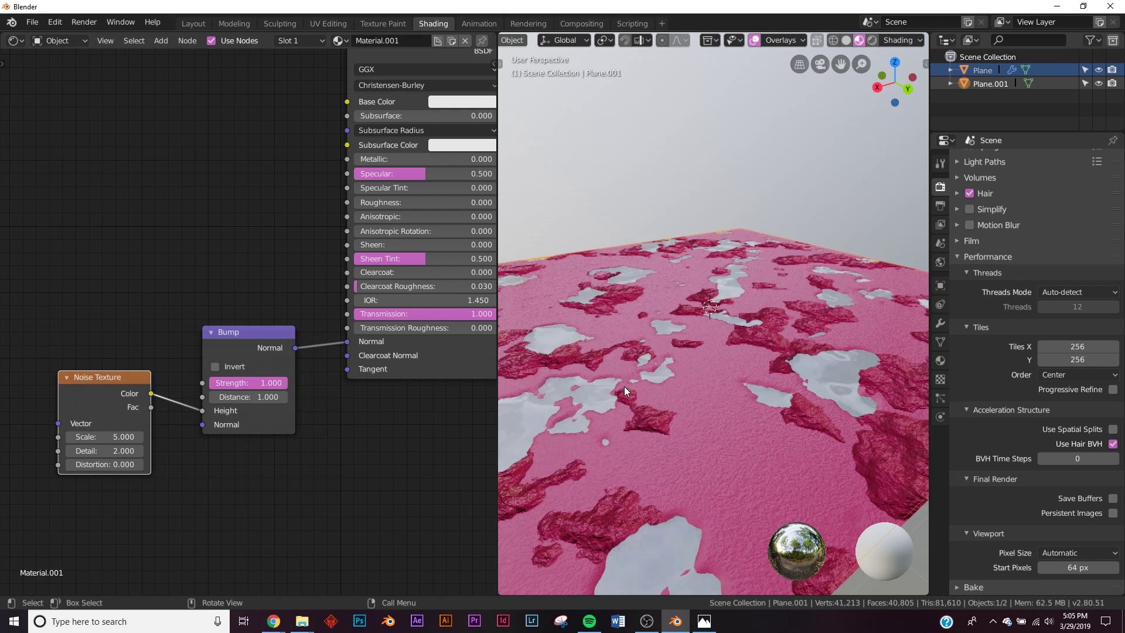
pyautogui.moveTo(644, 385); pyautogui.dragTo(618, 391, button='middle')
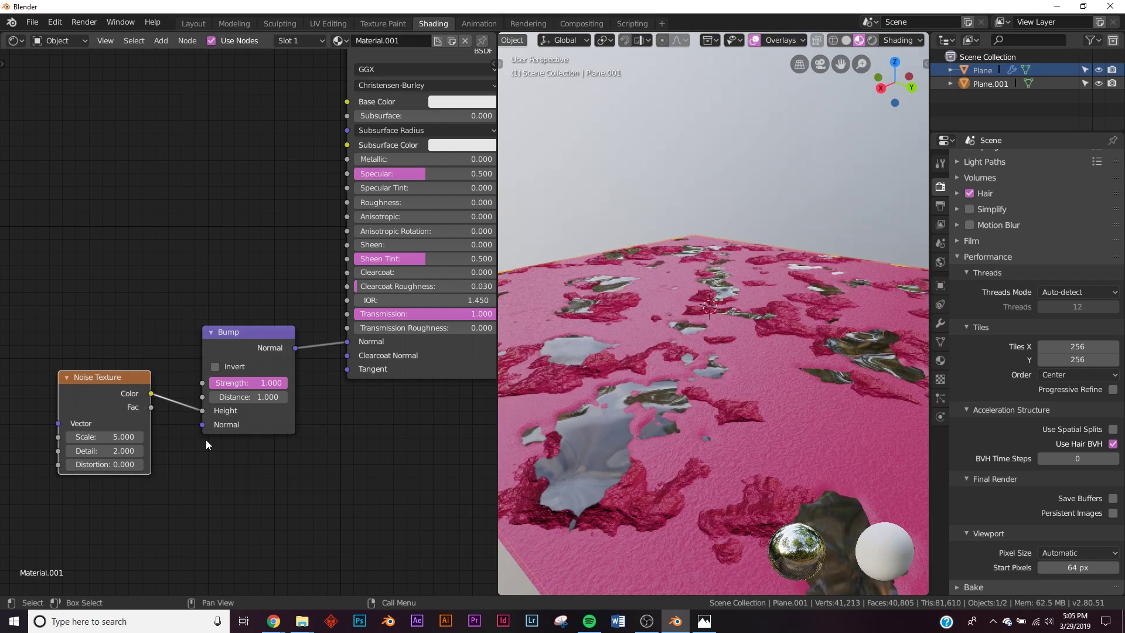
# Set the water's Noise Texture Scale to 11.4 and Bump Strength to 0.565, and inspect the ripples.
pyautogui.moveTo(117, 436); pyautogui.dragTo(121, 445)
pyautogui.moveTo(258, 384); pyautogui.dragTo(224, 384)
pyautogui.moveTo(629, 414); pyautogui.dragTo(634, 414, button='middle')
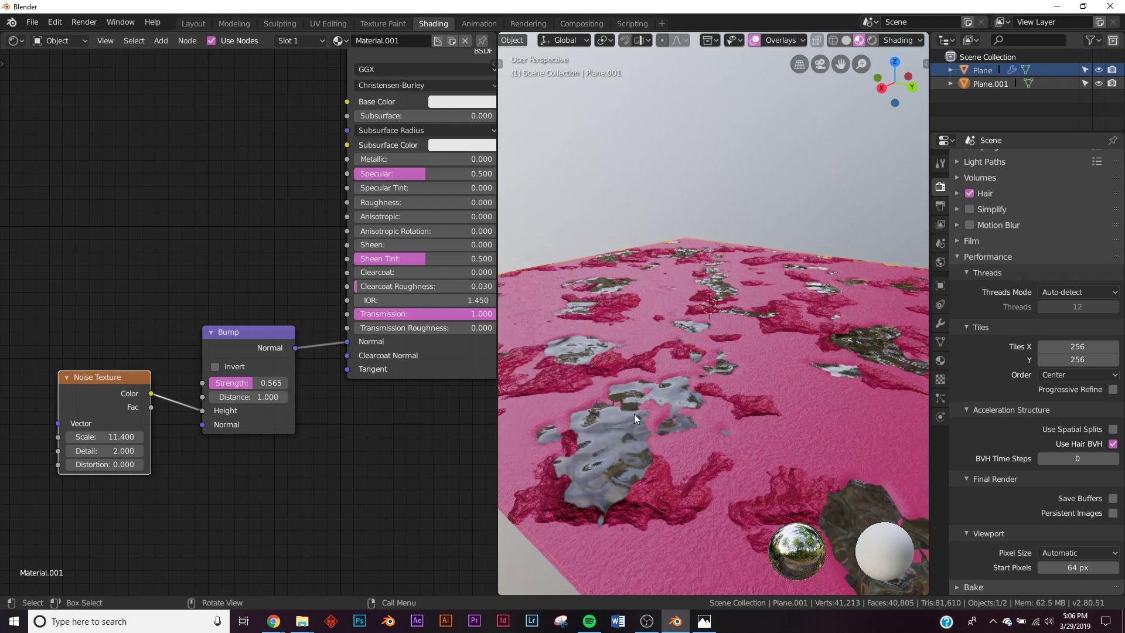
pyautogui.scroll(2, 637, 413)
pyautogui.moveTo(723, 330)
pyautogui.mouseDown(button='middle')
pyautogui.moveTo(718, 456)
pyautogui.moveTo(737, 345)
pyautogui.mouseUp(button='middle')
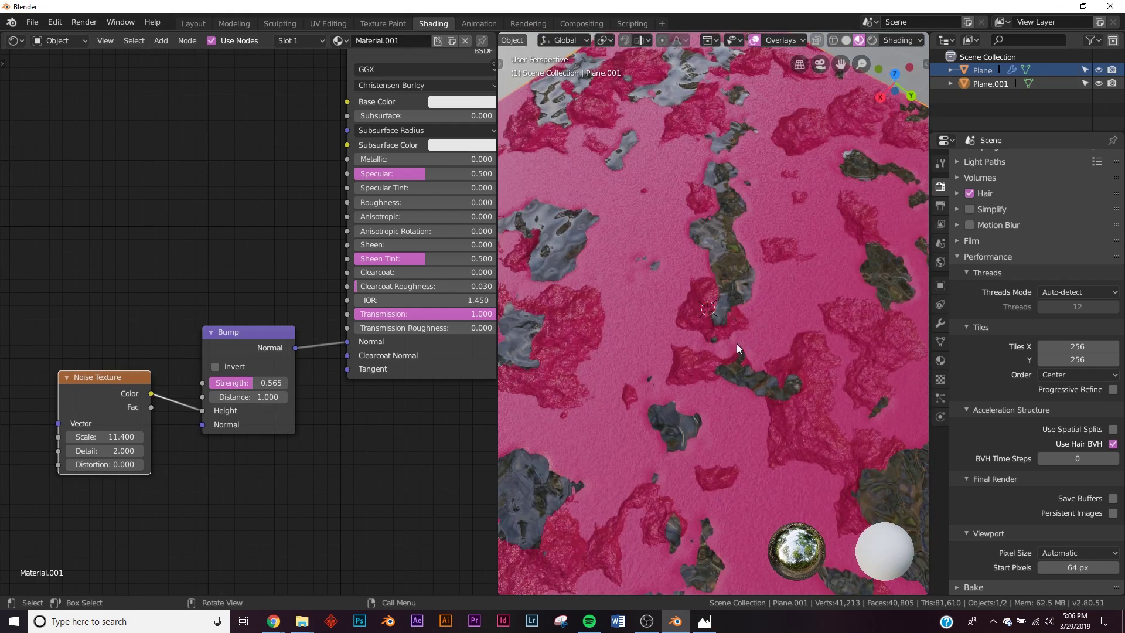
# Switch to the reference render in Photos, minimize it, and browse the mantissa.xyz Instagram posts in Chrome.
pyautogui.hotkey('alt', 'Tab')
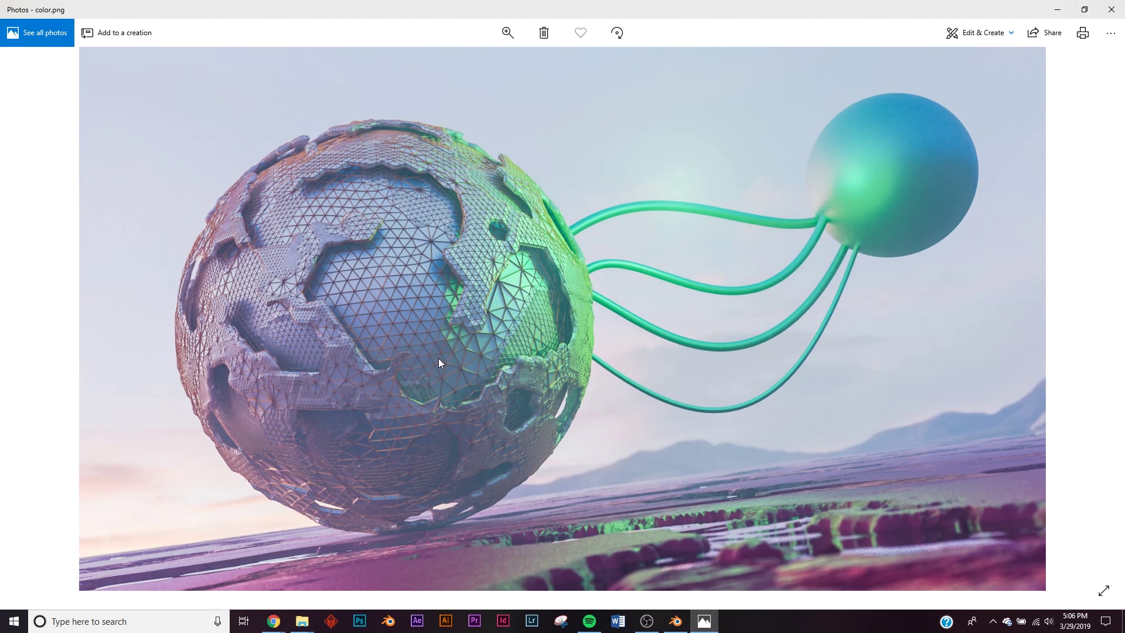
pyautogui.click(1058, 10)
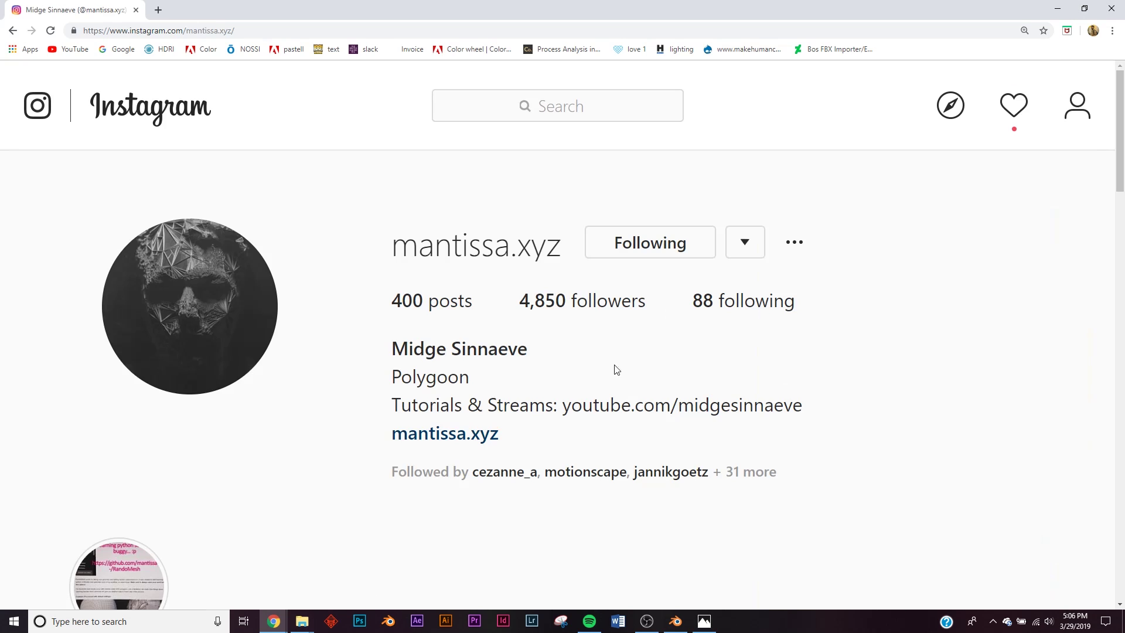
pyautogui.scroll(-8, 586, 345)
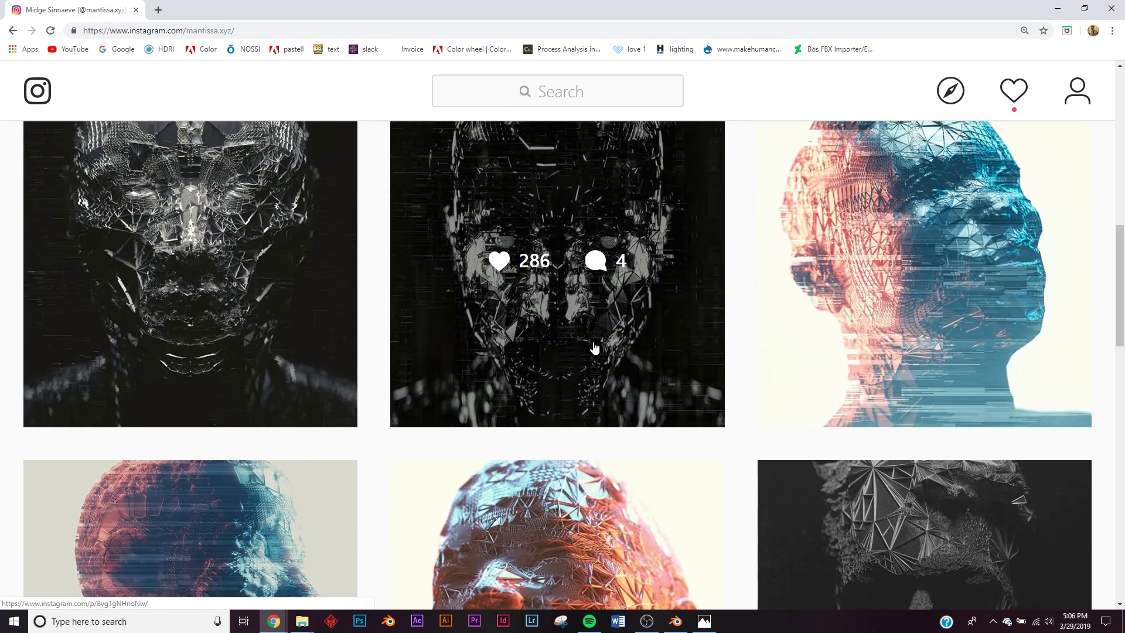
pyautogui.scroll(2, 579, 350)
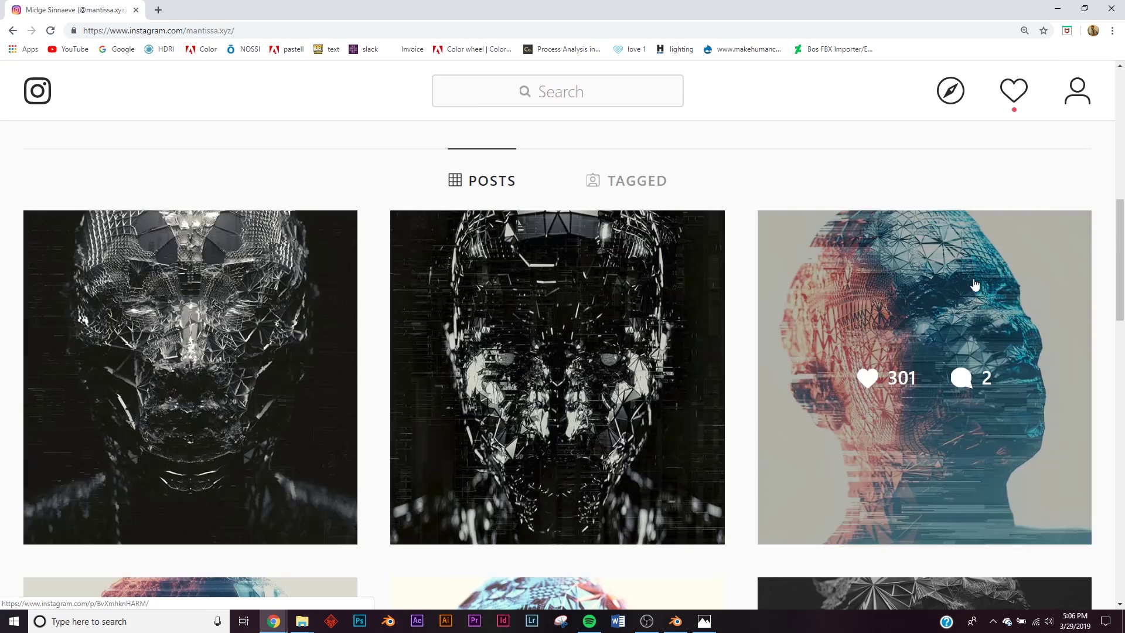
pyautogui.scroll(-5, 176, 346)
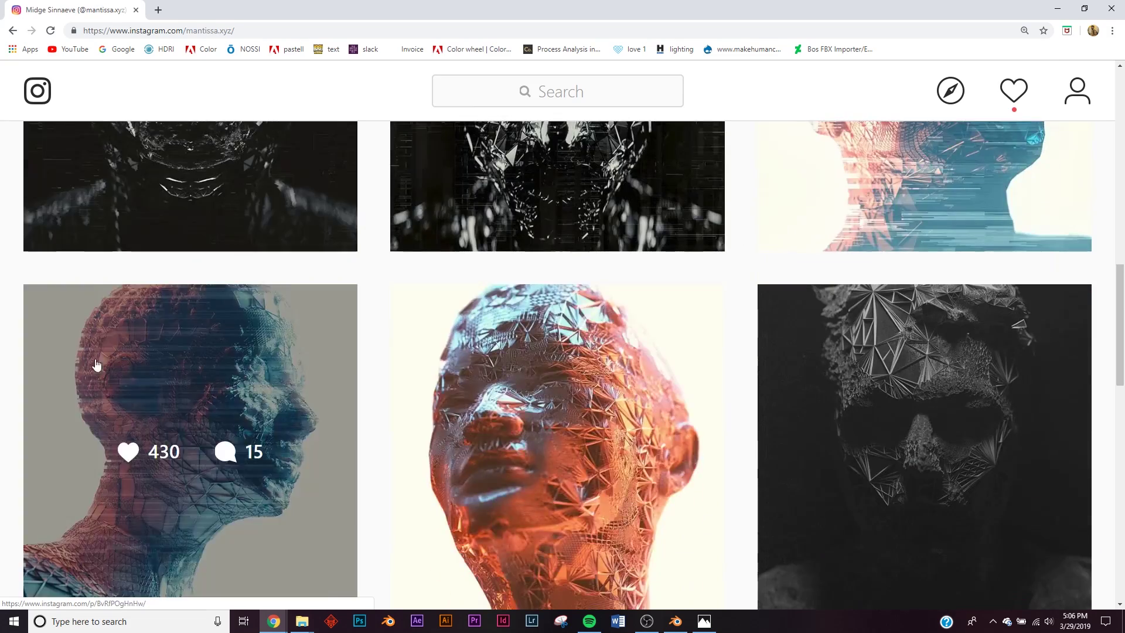
pyautogui.scroll(11, 581, 432)
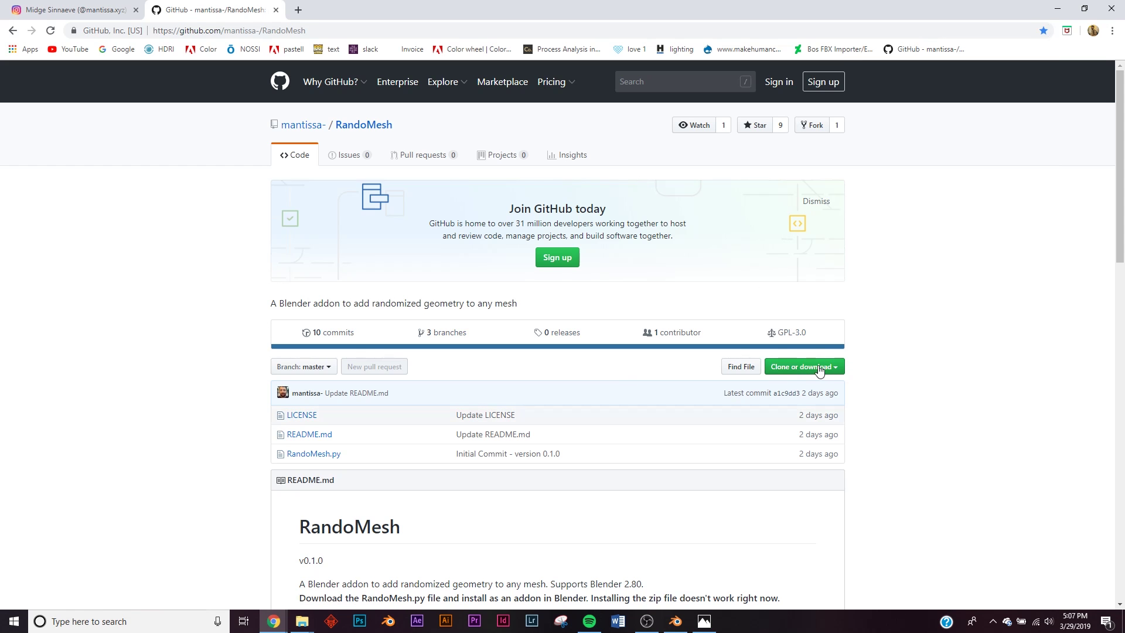
# Download the RandoMesh add-on from its GitHub repository.
pyautogui.click(819, 371)
pyautogui.click(803, 455)
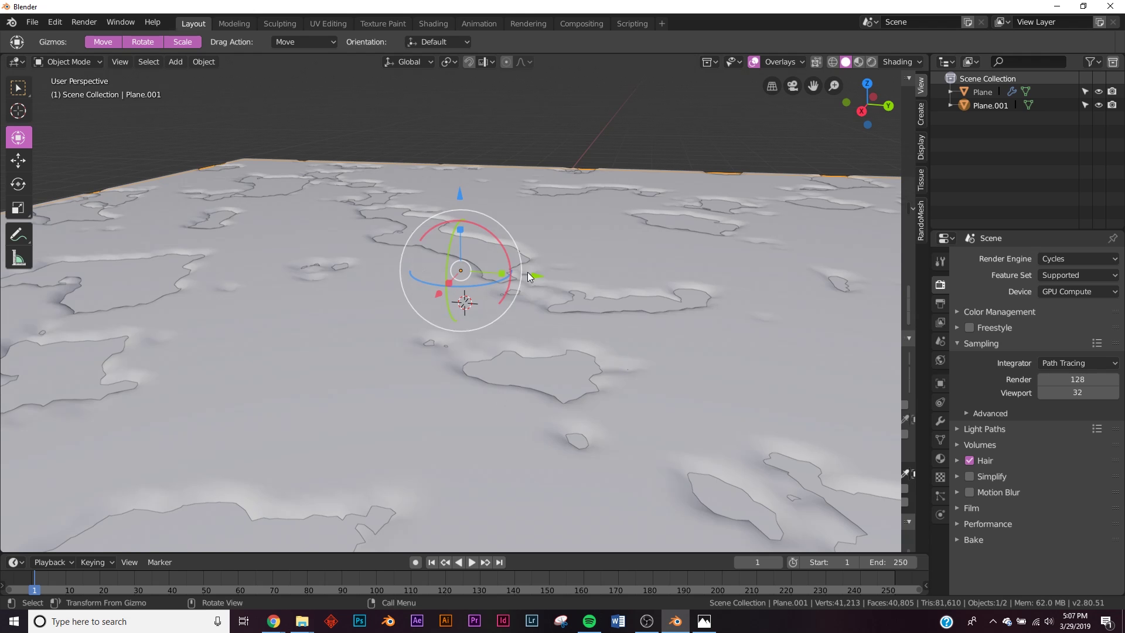
# Browse the add-on installer to RandoMesh.py inside the desktop's RandoMesh-master (1) folder, and close the preferences.
pyautogui.click(55, 22)
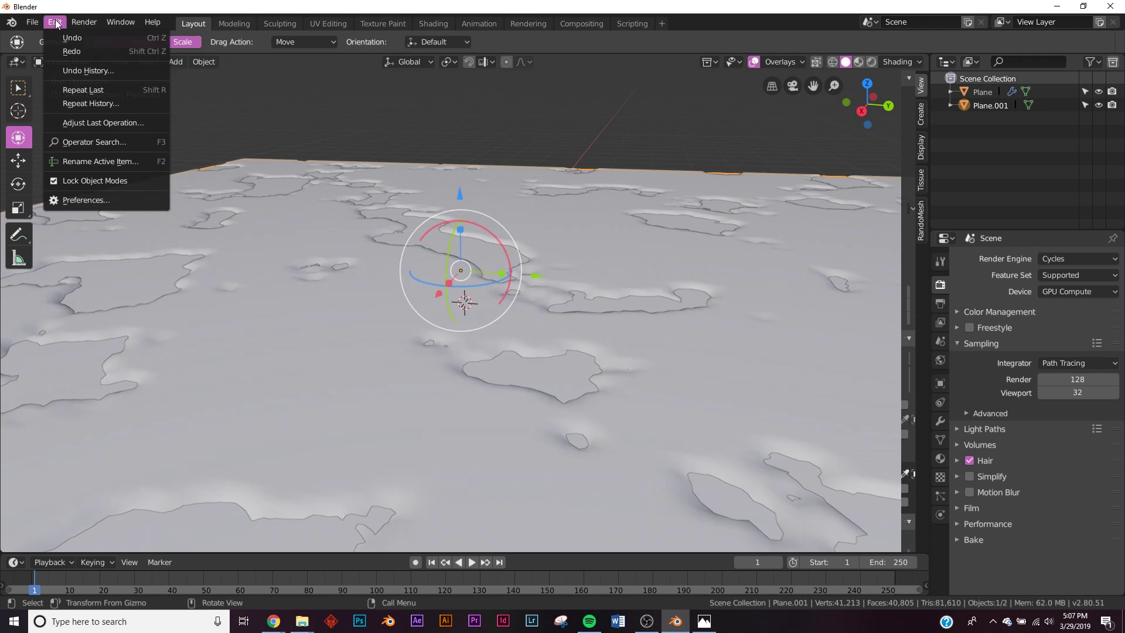
pyautogui.click(82, 199)
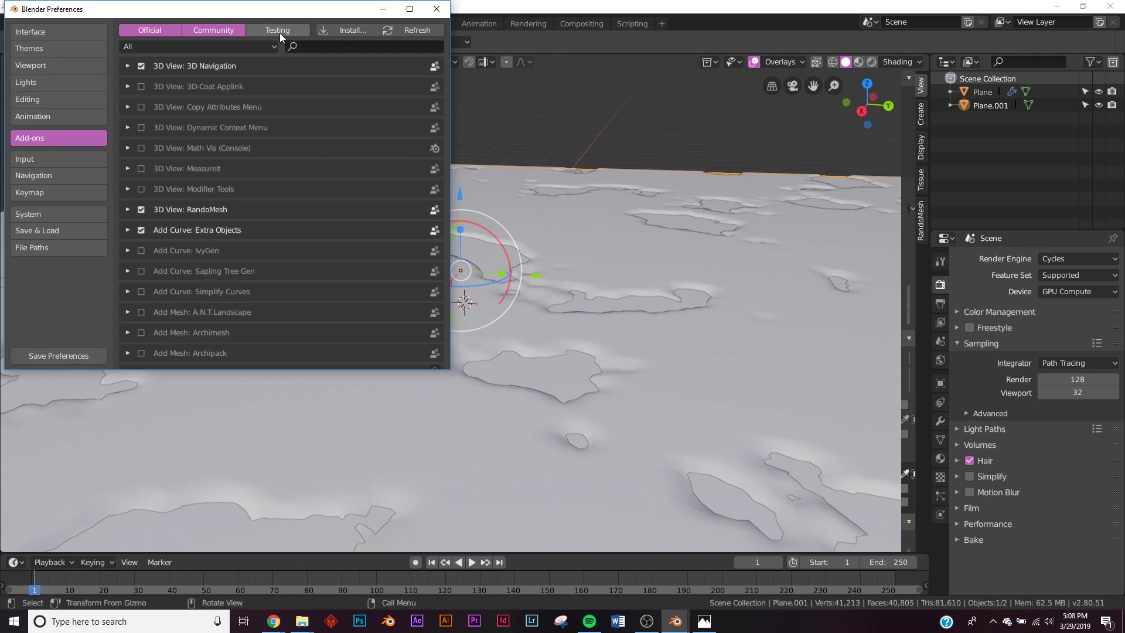
pyautogui.click(344, 30)
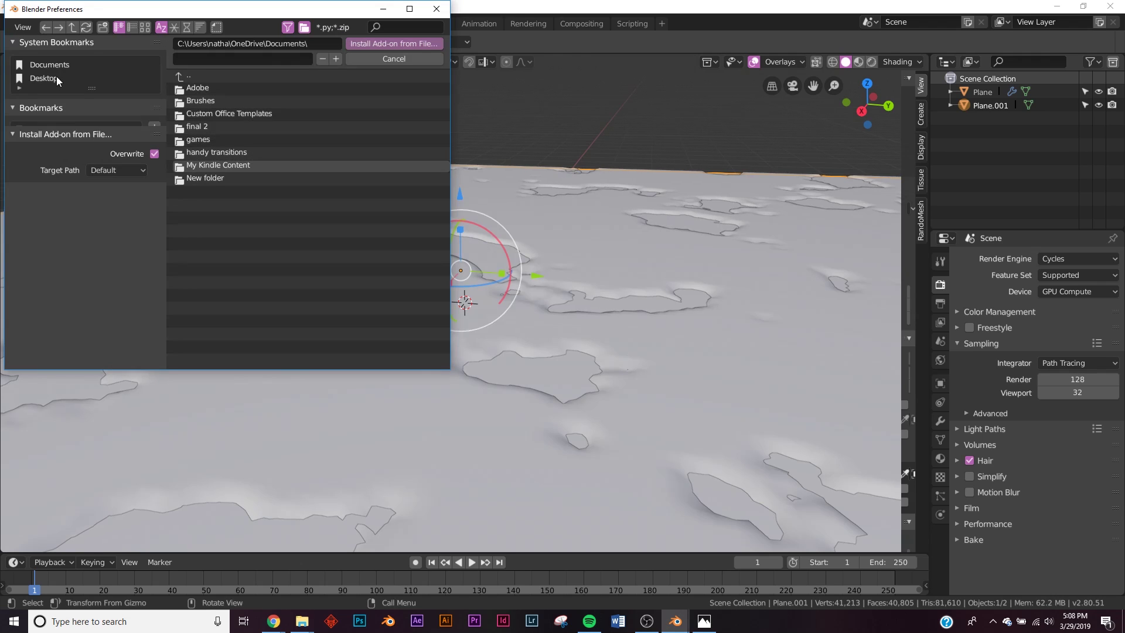
pyautogui.click(56, 78)
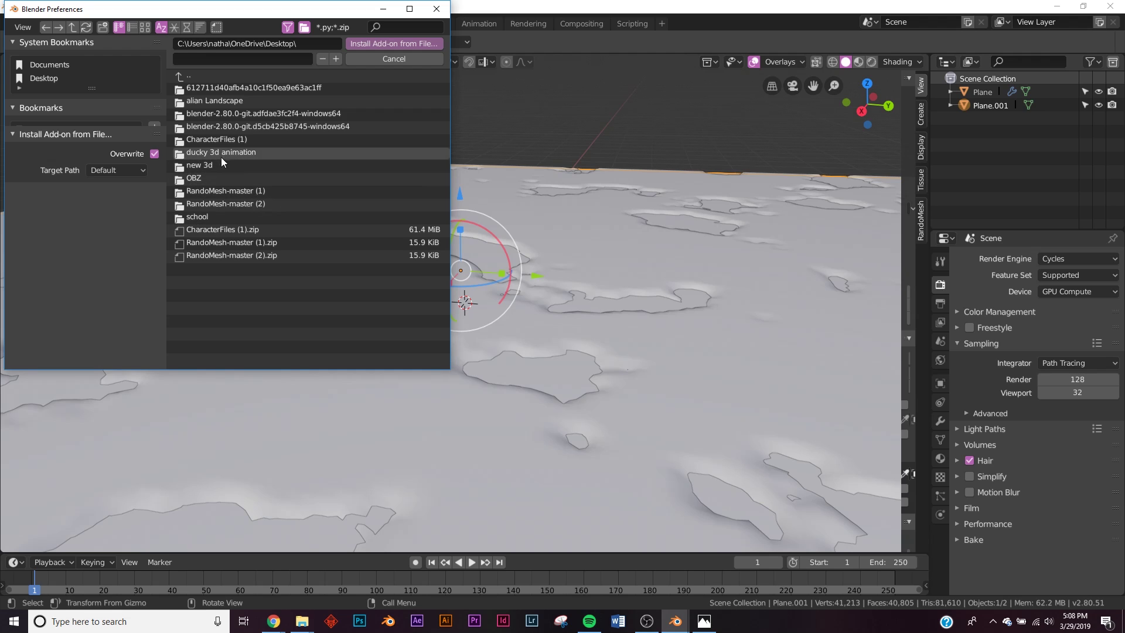
pyautogui.click(238, 191)
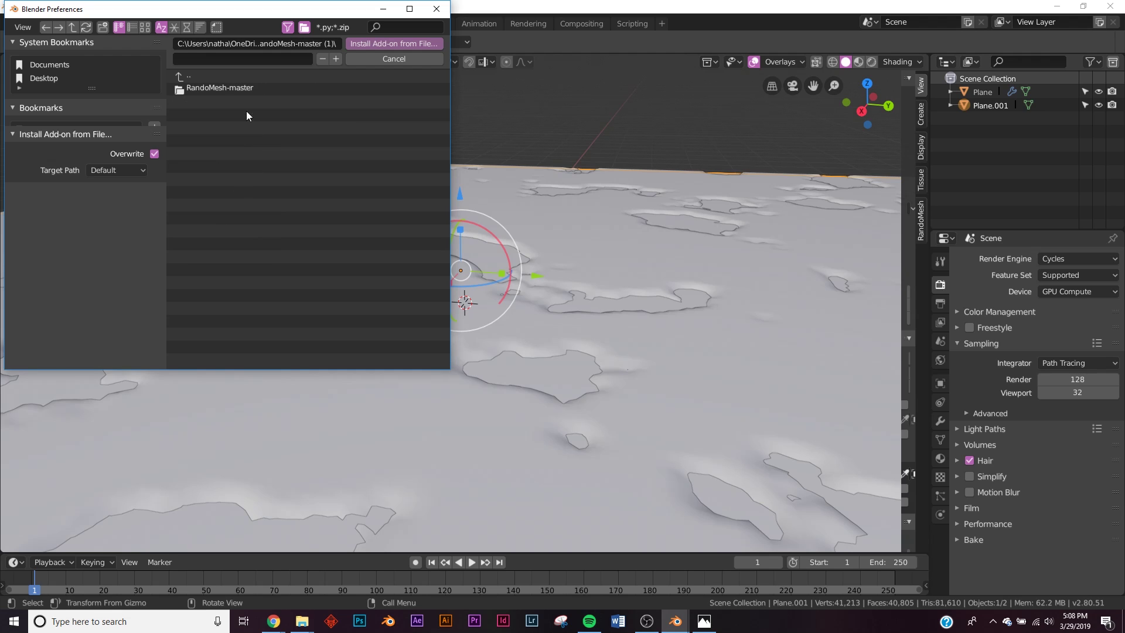
pyautogui.click(226, 92)
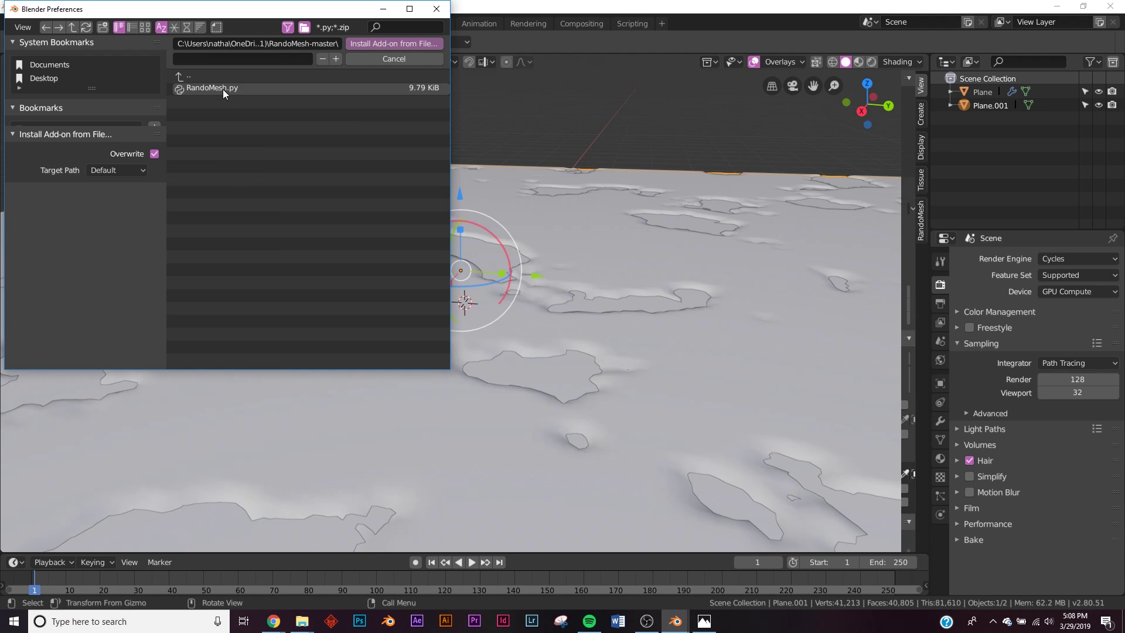
pyautogui.click(434, 15)
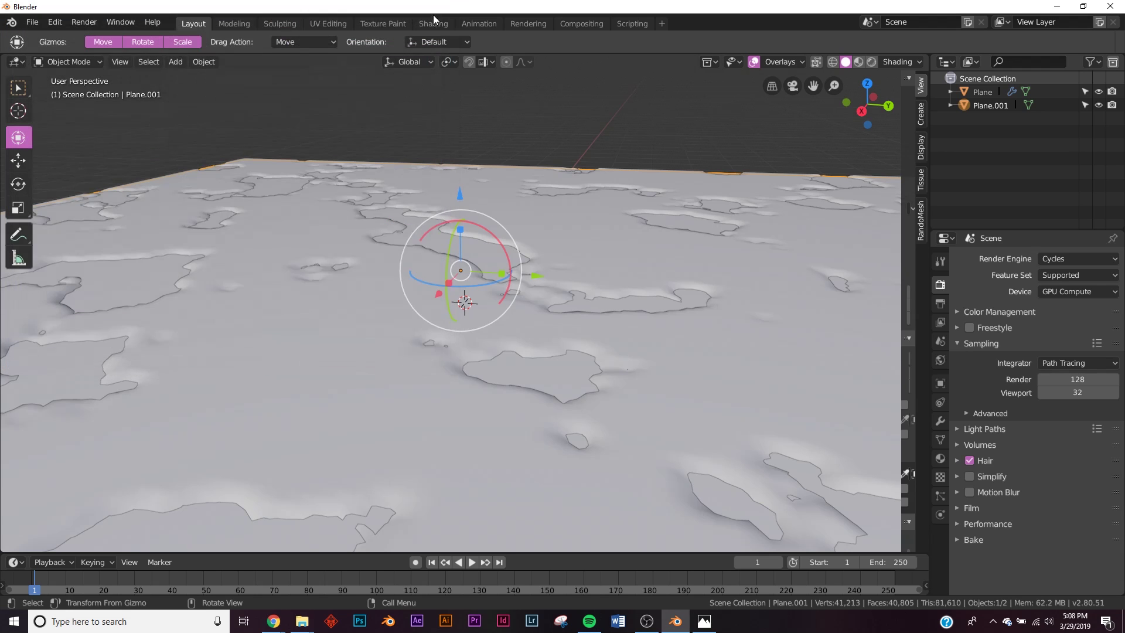
# Display the RandoMesh add-on's options in the viewport at a readable width.
pyautogui.click(922, 218)
pyautogui.moveTo(900, 214); pyautogui.dragTo(729, 214)
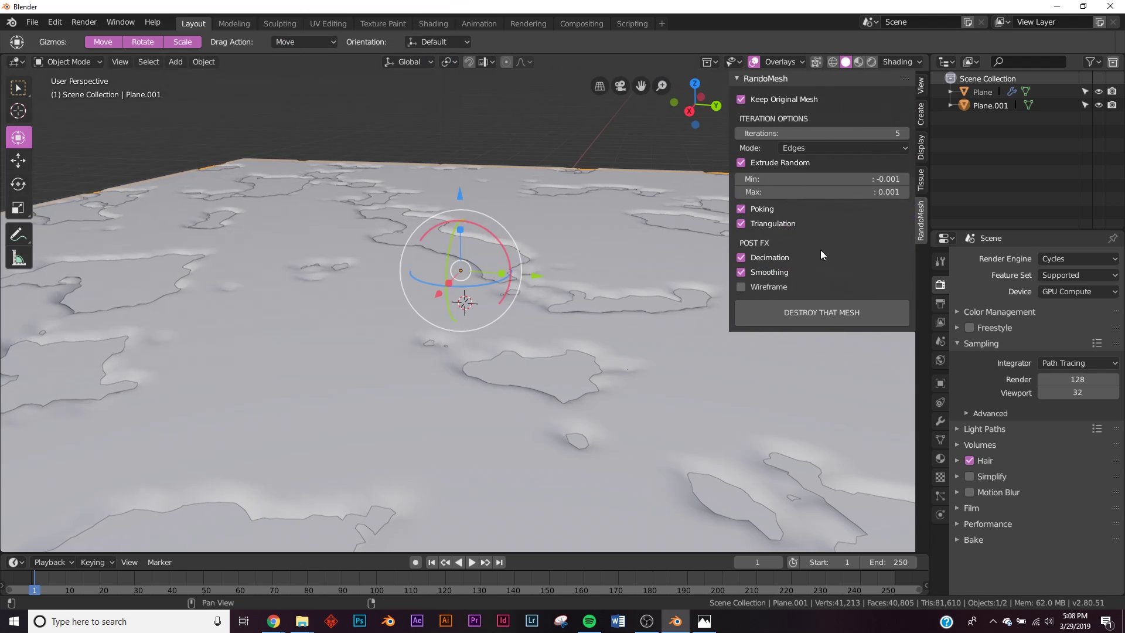
# Add a camera and align it to a low view across the terrain.
pyautogui.moveTo(557, 276); pyautogui.dragTo(550, 335, button='middle')
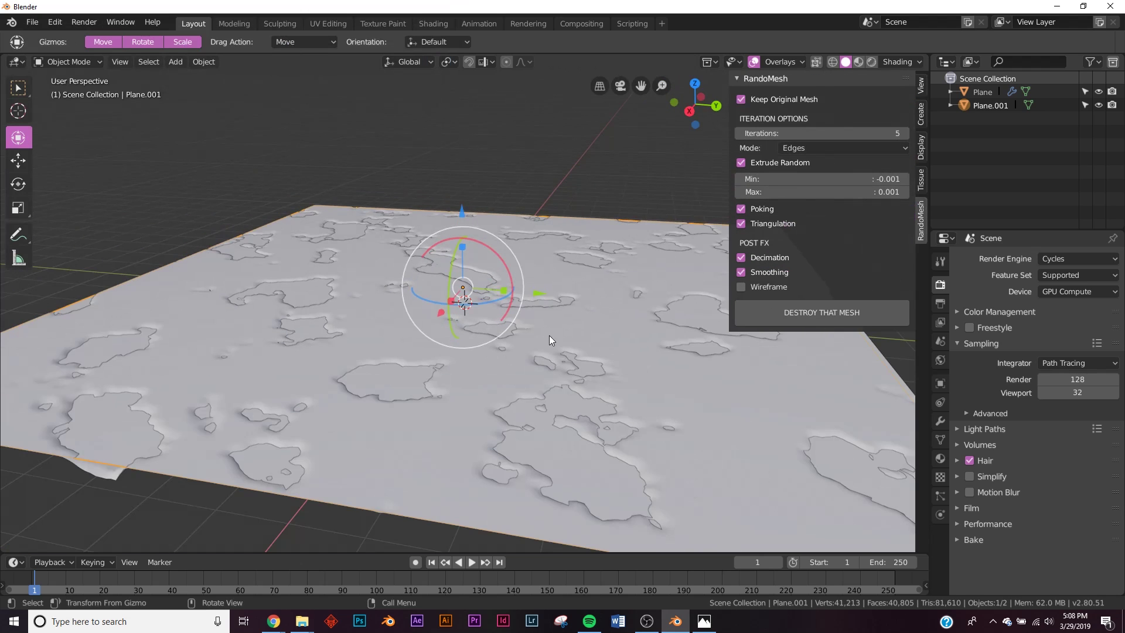
pyautogui.moveTo(367, 367); pyautogui.dragTo(424, 386, button='middle')
pyautogui.moveTo(203, 382); pyautogui.dragTo(430, 334, button='middle')
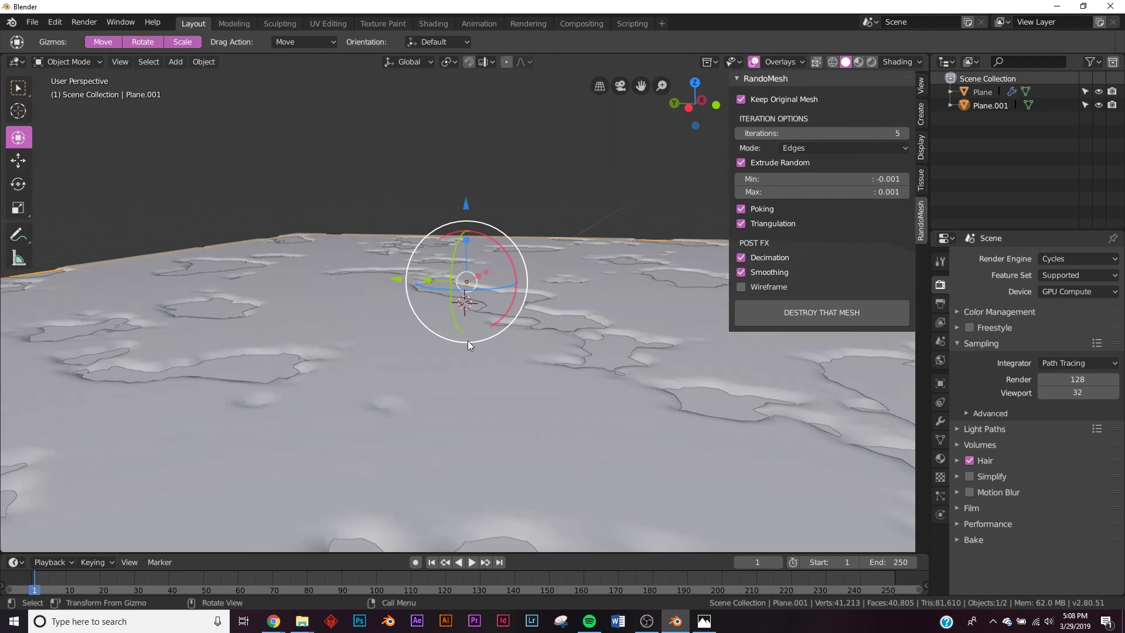
pyautogui.moveTo(611, 377); pyautogui.dragTo(631, 409, button='middle')
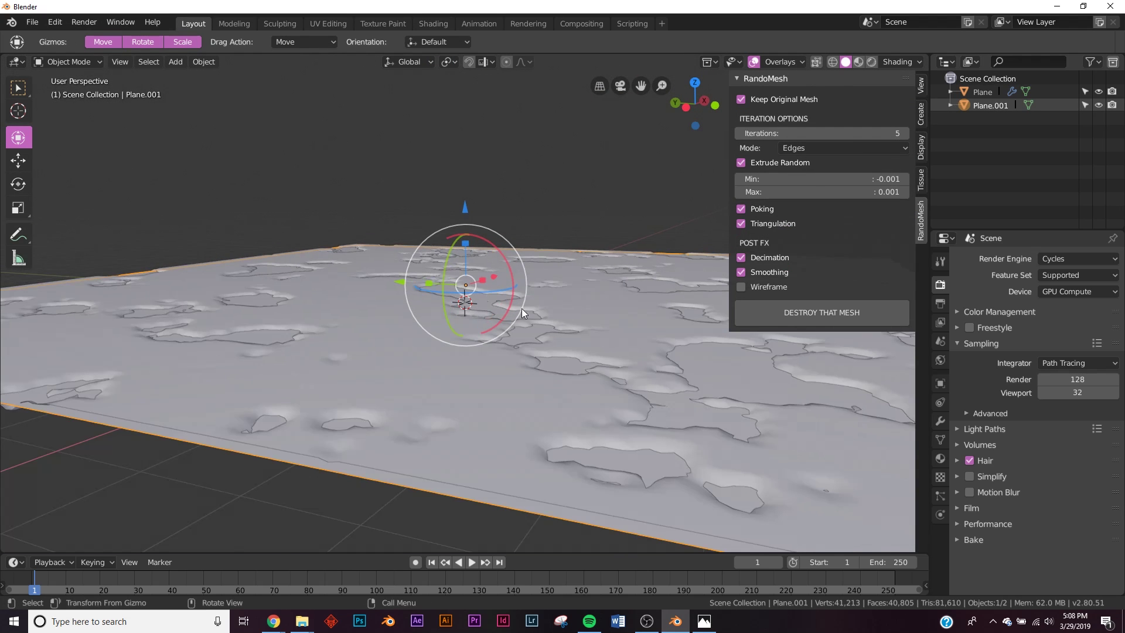
pyautogui.moveTo(621, 415); pyautogui.dragTo(553, 381, button='middle')
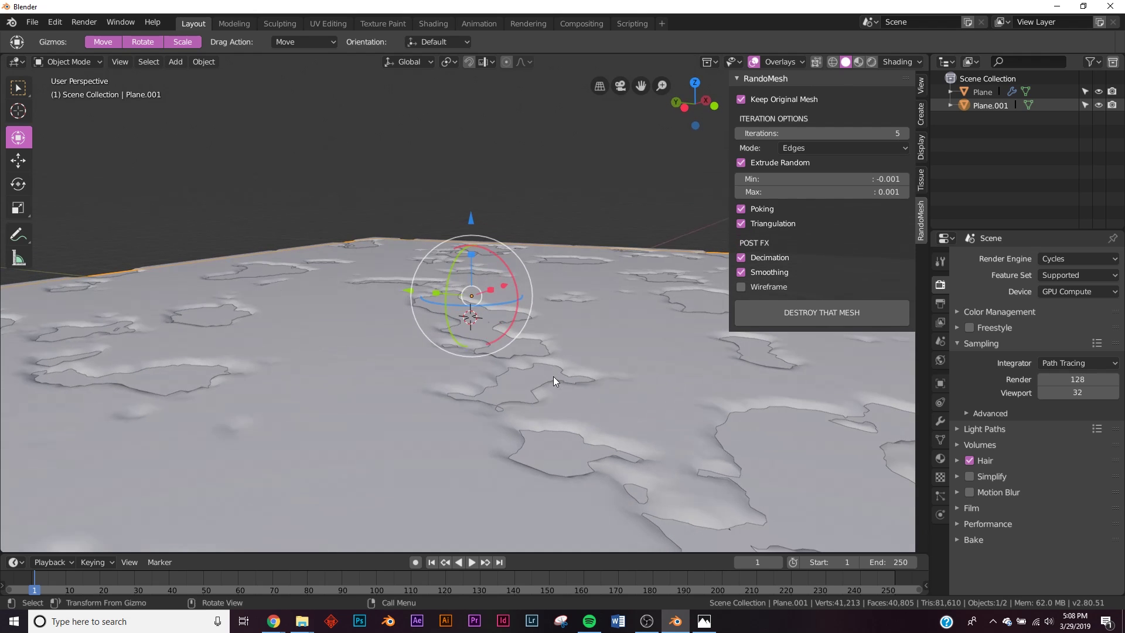
pyautogui.hotkey('shift', 'a')
pyautogui.click(468, 489)
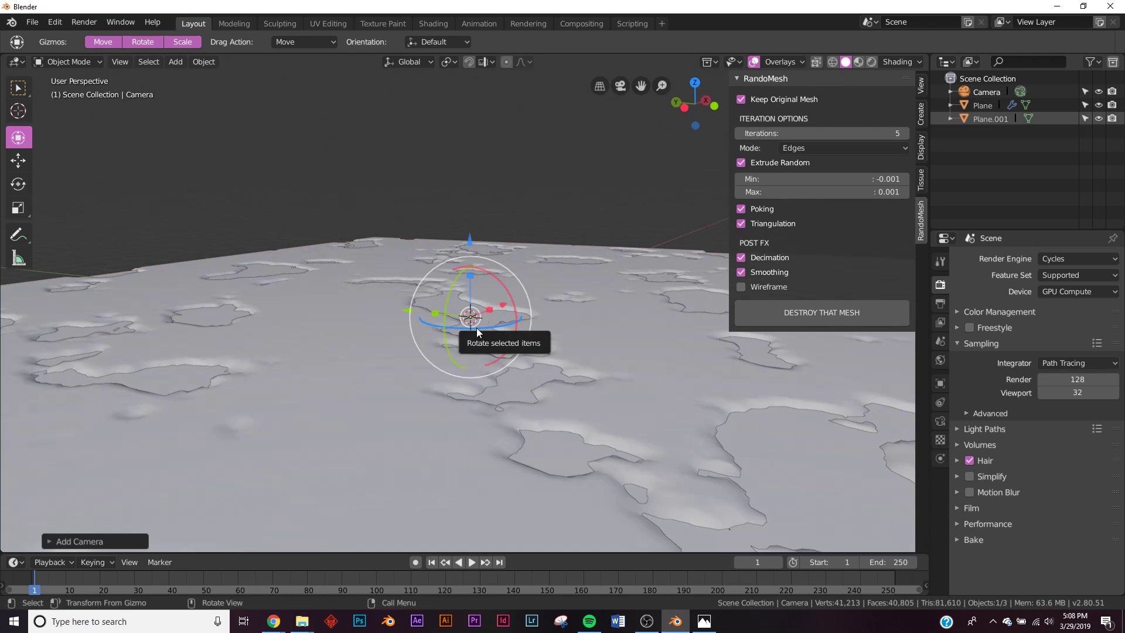
pyautogui.press('ctrl+alt+KP_0')
# Move and trackball-rotate the camera so the terrain's horizon sits near the middle of the frame.
pyautogui.press('g')
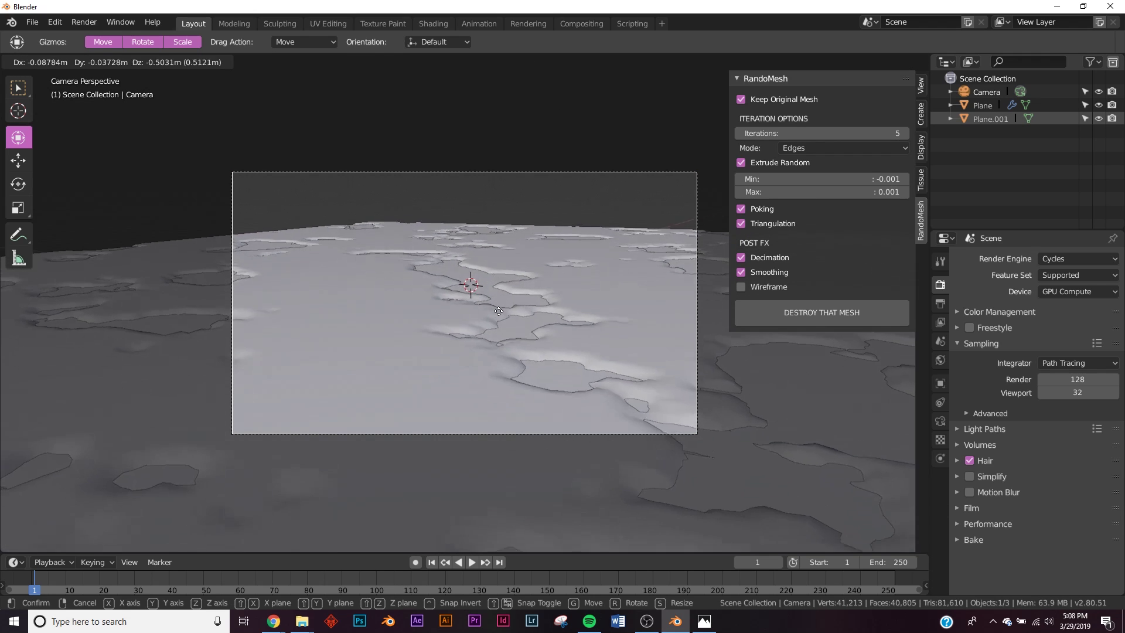
pyautogui.click(497, 332)
pyautogui.press('r')
pyautogui.press('r')
pyautogui.press('Return')
pyautogui.press('g')
pyautogui.press('Return')
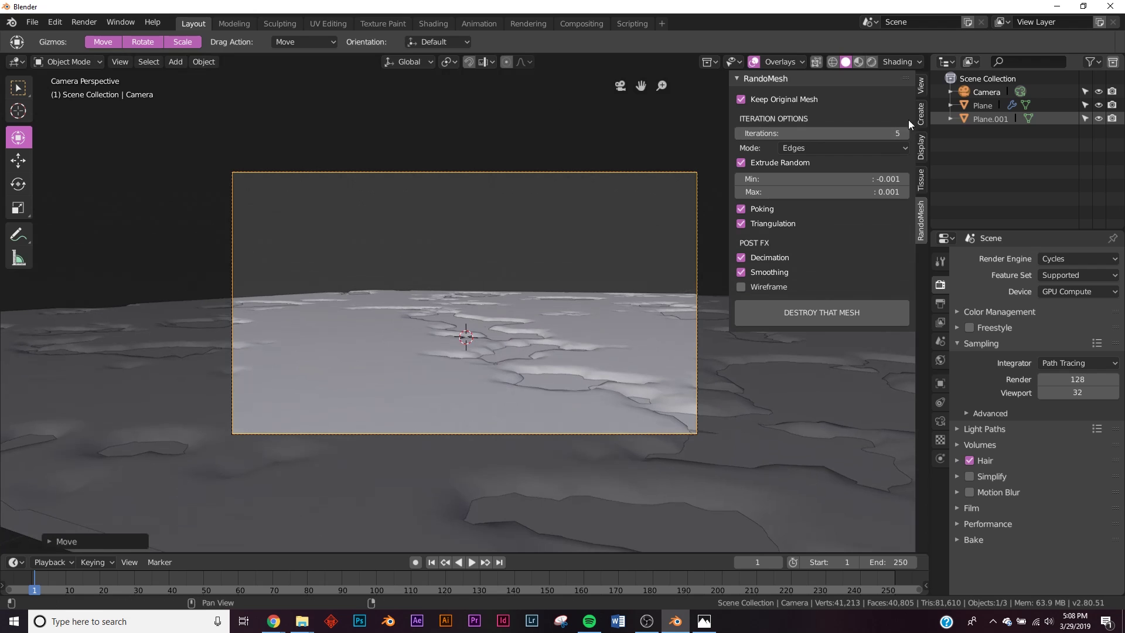
# Set the camera's focal length to 30 mm.
pyautogui.click(985, 94)
pyautogui.click(941, 421)
pyautogui.moveTo(1067, 322)
pyautogui.mouseDown()
pyautogui.moveTo(1020, 322)
pyautogui.moveTo(1067, 322)
pyautogui.mouseUp()
pyautogui.click(1066, 322)
pyautogui.write('30')
pyautogui.press('Return')
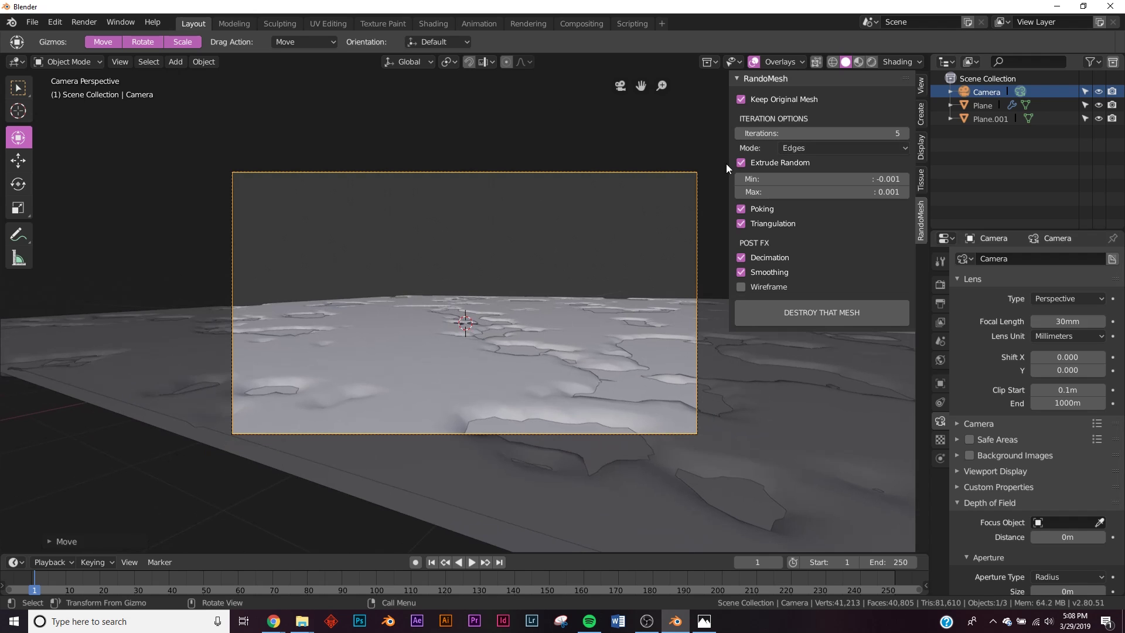
# Hide the RandoMesh options and reposition the camera over the terrain, including a move along its local Z axis.
pyautogui.press('n')
pyautogui.press('g')
pyautogui.click(530, 434)
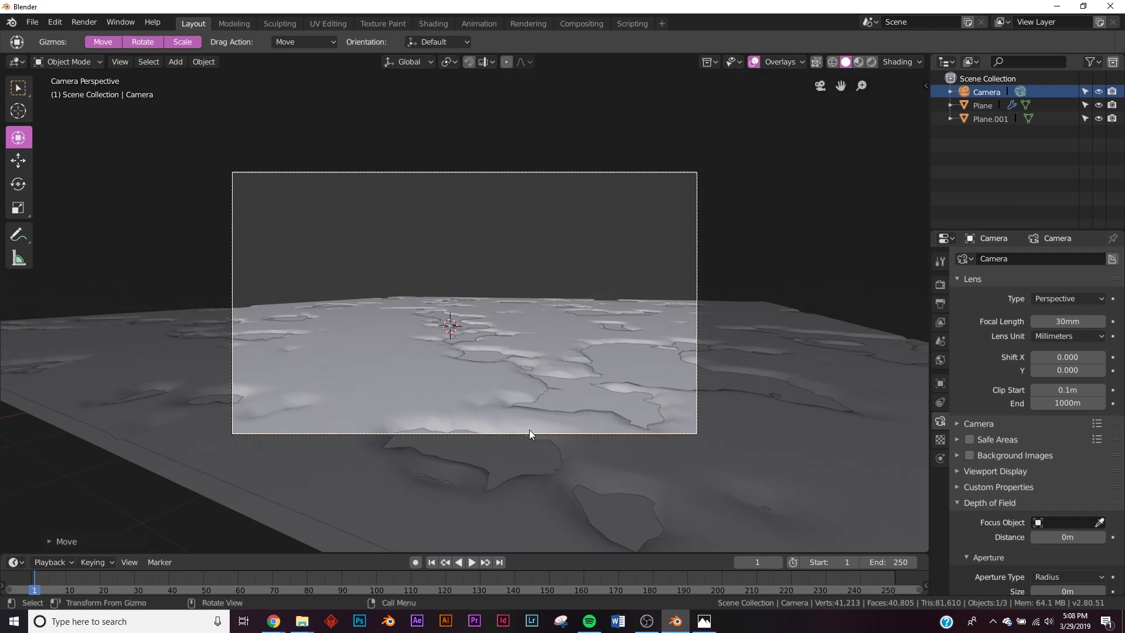
pyautogui.press('g')
pyautogui.press('z')
pyautogui.press('z')
pyautogui.click(519, 410)
pyautogui.press('g')
pyautogui.click(518, 418)
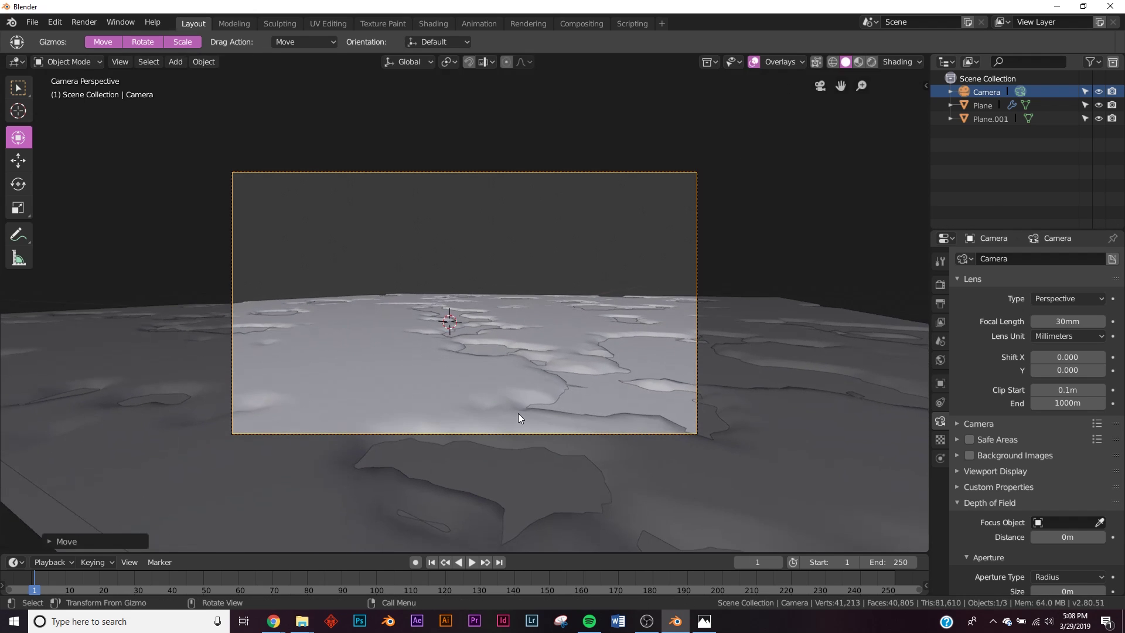
# Move the camera farther along its local Z axis, rotate it slightly with the trackball, and lower it toward the terrain.
pyautogui.press('g')
pyautogui.press('z')
pyautogui.press('z')
pyautogui.click(522, 390)
pyautogui.press('r')
pyautogui.press('r')
pyautogui.click(524, 384)
pyautogui.press('g')
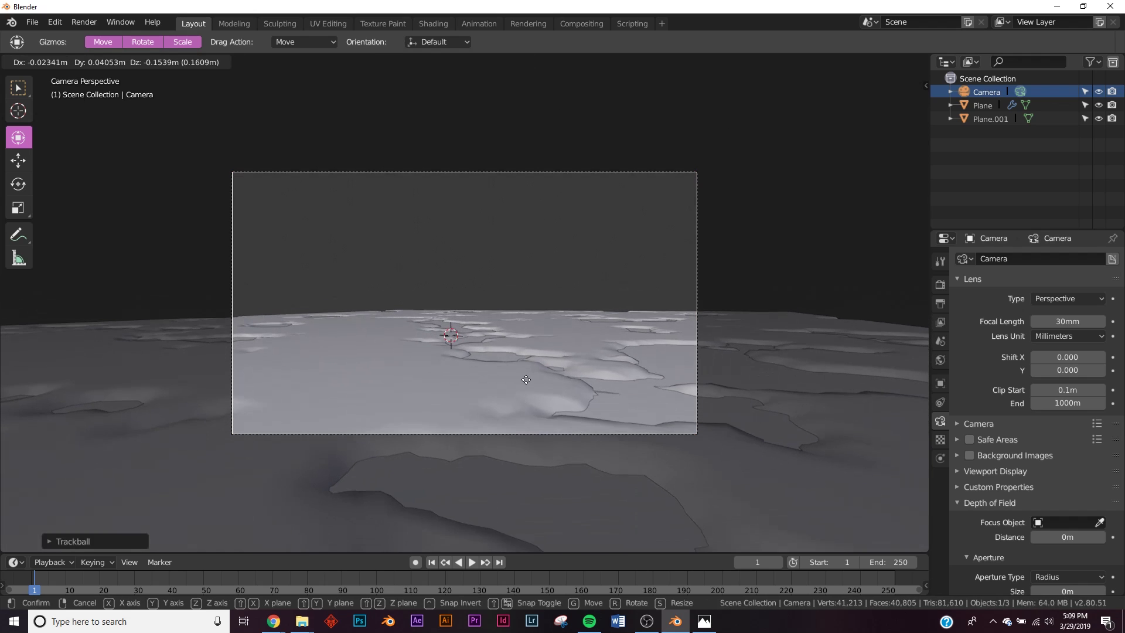
pyautogui.click(530, 369)
# Fine-tune the camera's local Z distance, position and tilt so the horizon sits below the middle of the frame.
pyautogui.press('g')
pyautogui.press('z')
pyautogui.press('z')
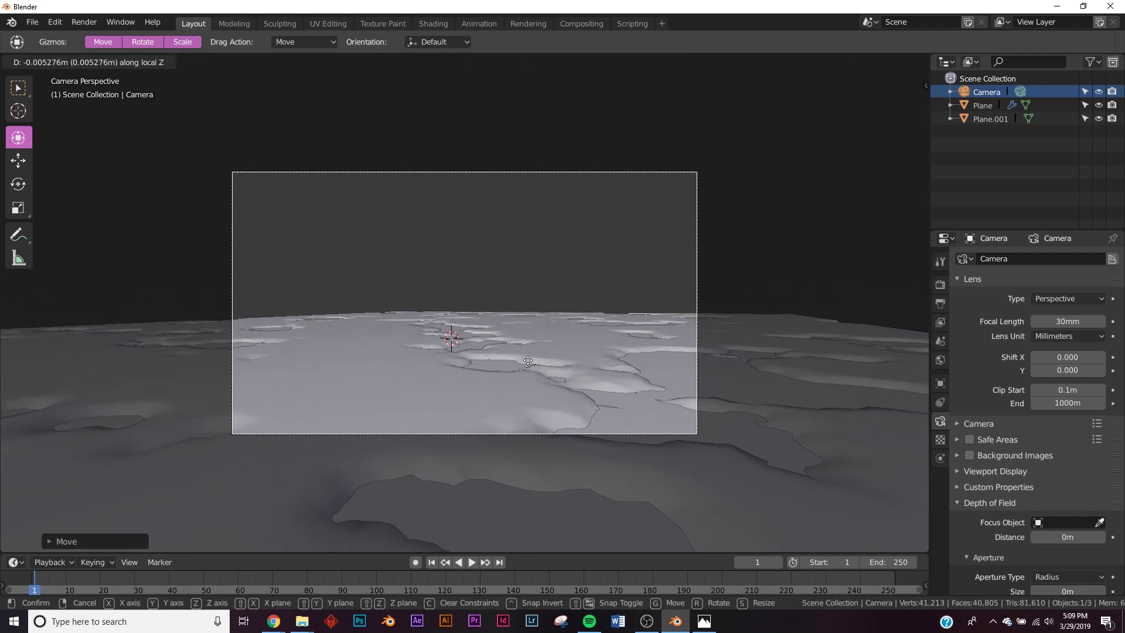
pyautogui.click(521, 349)
pyautogui.press('g')
pyautogui.click(519, 349)
pyautogui.press('r')
pyautogui.press('r')
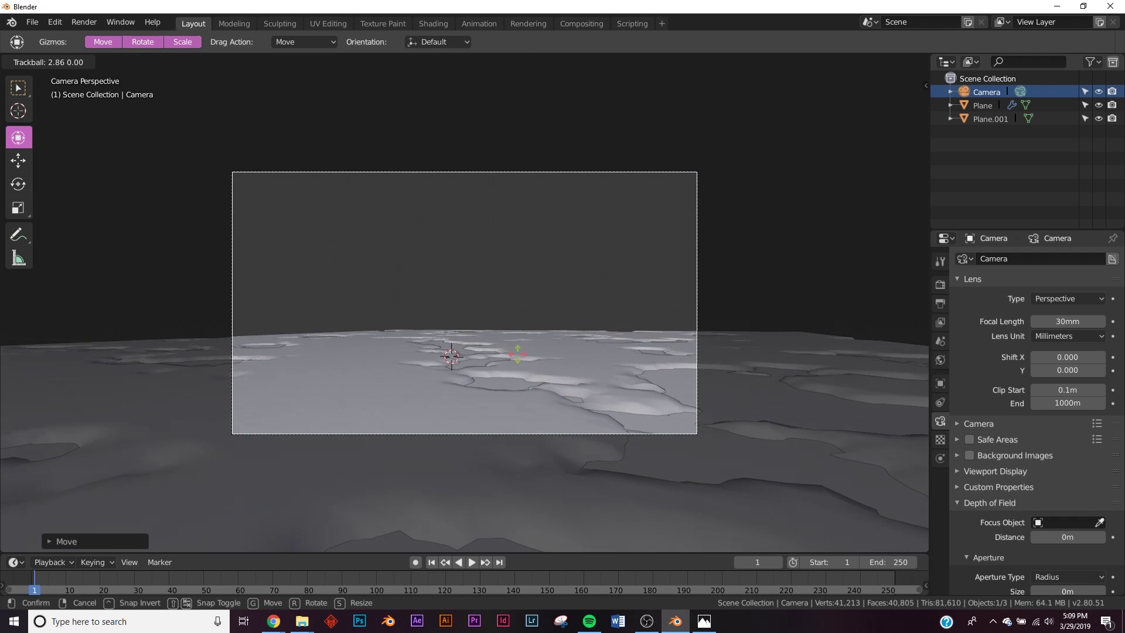
pyautogui.click(518, 354)
pyautogui.moveTo(518, 354); pyautogui.dragTo(500, 345, button='middle')
pyautogui.moveTo(501, 344); pyautogui.dragTo(494, 346, button='middle')
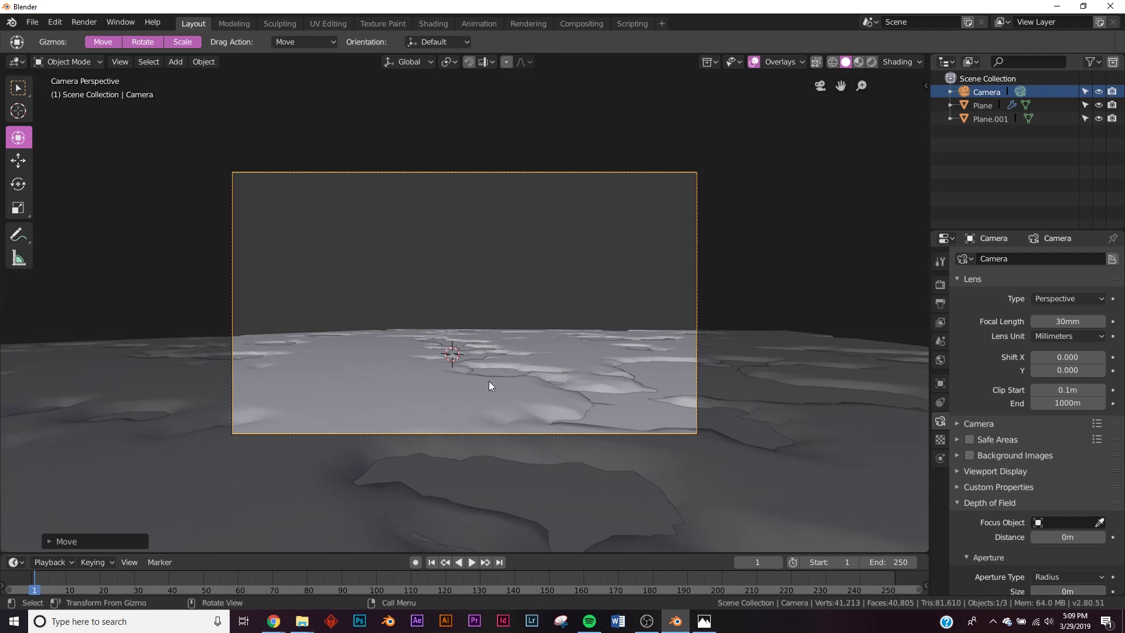
# Add an Ico Sphere and subdivide its mesh with an increased number of cuts for a smoother surface.
pyautogui.hotkey('shift', 'a')
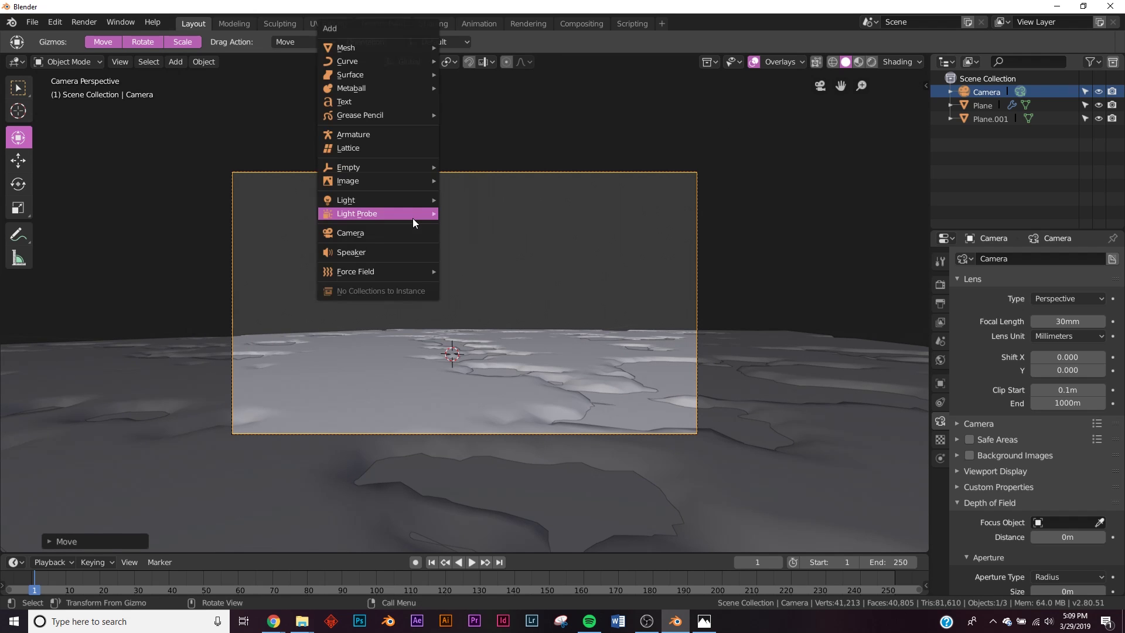
pyautogui.moveTo(363, 50)
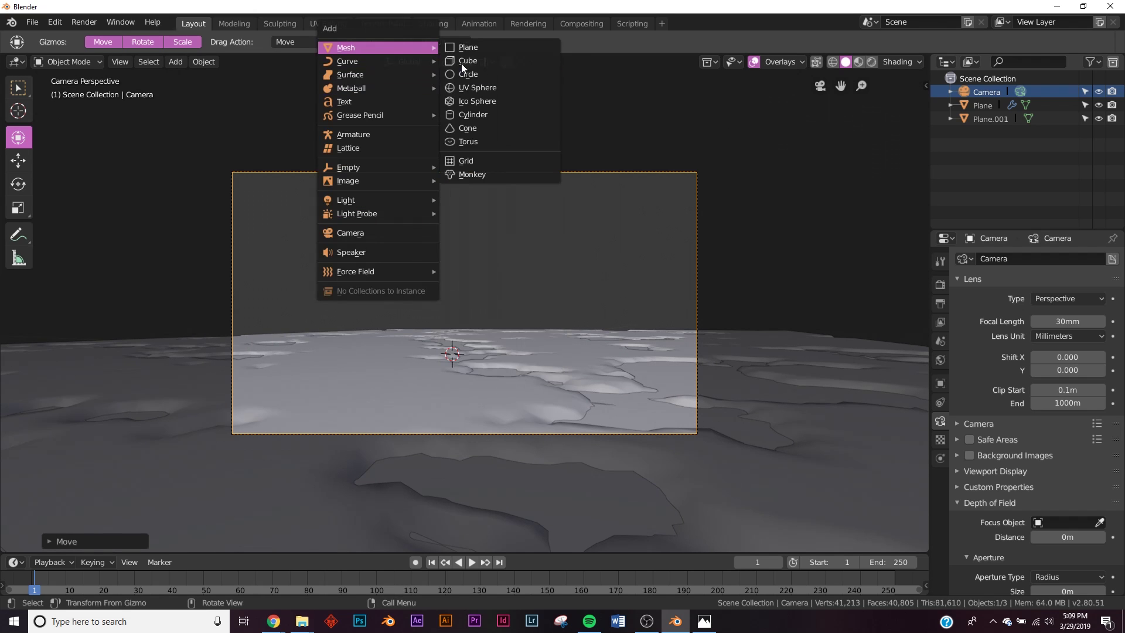
pyautogui.click(499, 101)
pyautogui.press('Tab')
pyautogui.rightClick(490, 219)
pyautogui.click(490, 219)
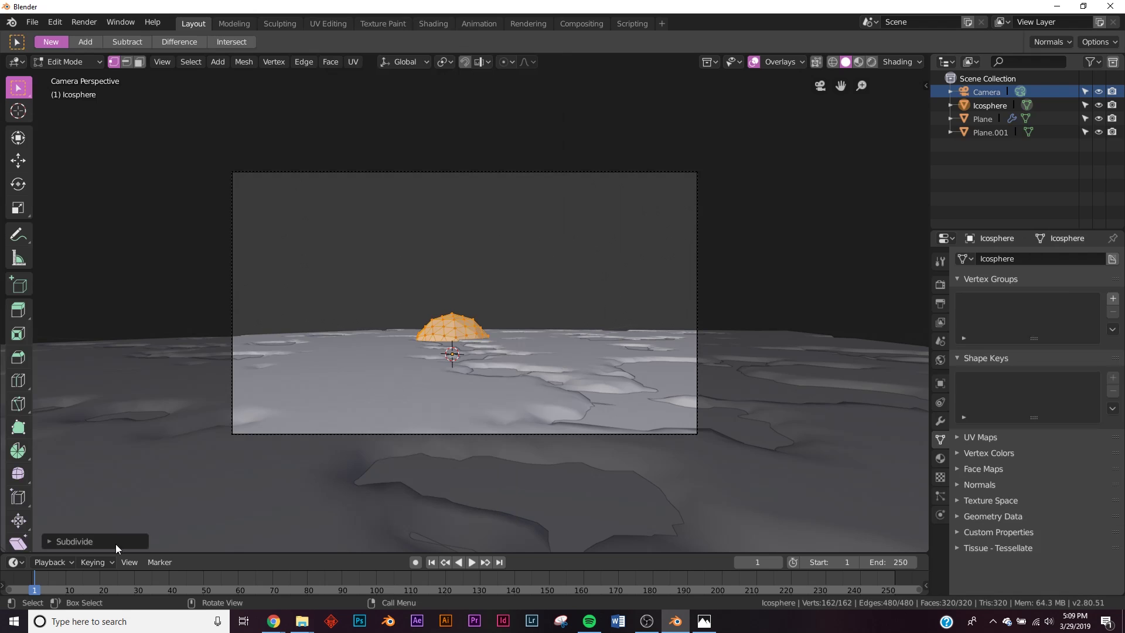
pyautogui.click(103, 548)
pyautogui.moveTo(178, 464)
pyautogui.mouseDown()
pyautogui.moveTo(199, 463)
pyautogui.moveTo(176, 449)
pyautogui.moveTo(187, 448)
pyautogui.moveTo(163, 453)
pyautogui.mouseUp()
pyautogui.press('Tab')
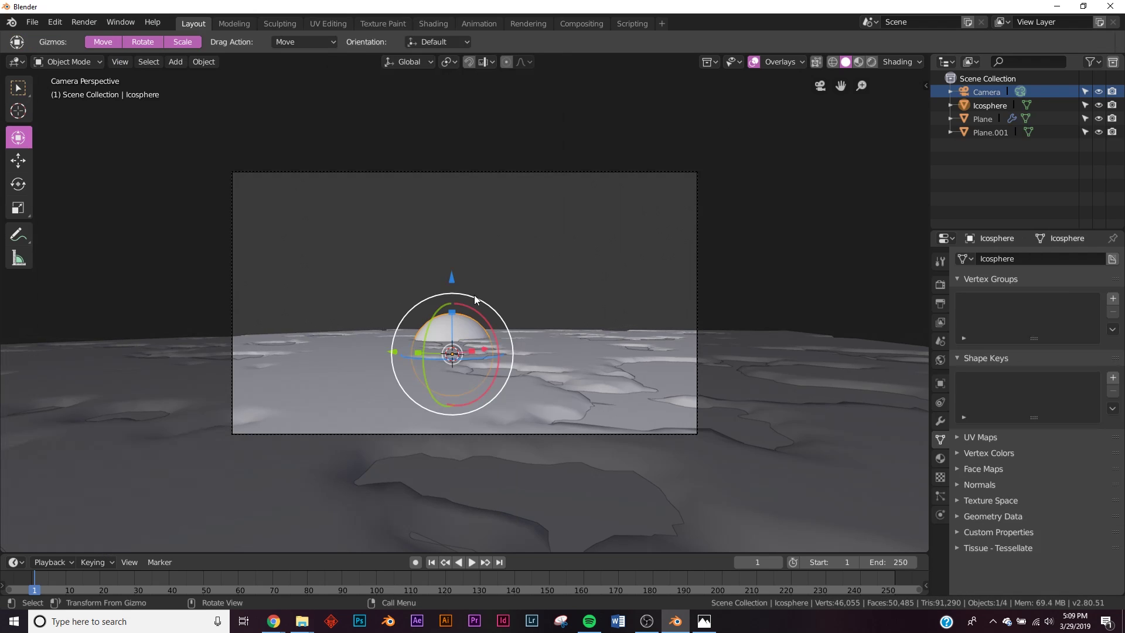
# Raise the icosphere above the terrain, move it -2.58 m along X, and lower it 0.468 m in the camera view.
pyautogui.moveTo(440, 273); pyautogui.dragTo(454, 202)
pyautogui.moveTo(434, 269); pyautogui.dragTo(463, 316, button='middle')
pyautogui.moveTo(483, 260); pyautogui.dragTo(377, 347)
pyautogui.press('KP_0')
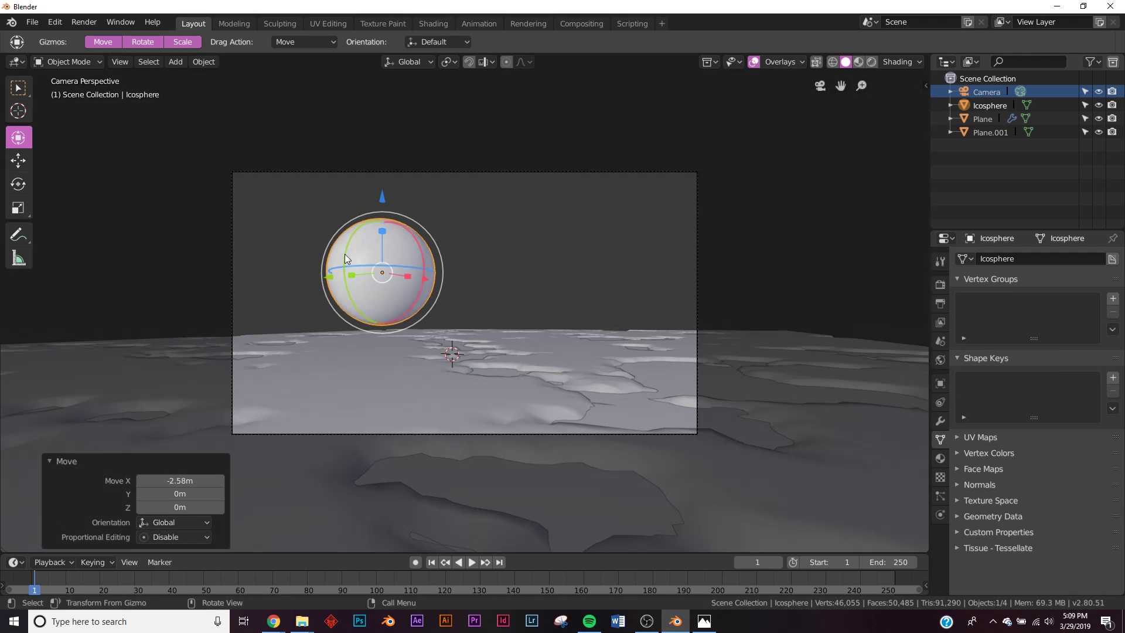
pyautogui.moveTo(390, 201); pyautogui.dragTo(418, 227)
# Scale the icosphere up about 1.85 times and raise it 0.883 m.
pyautogui.press('s')
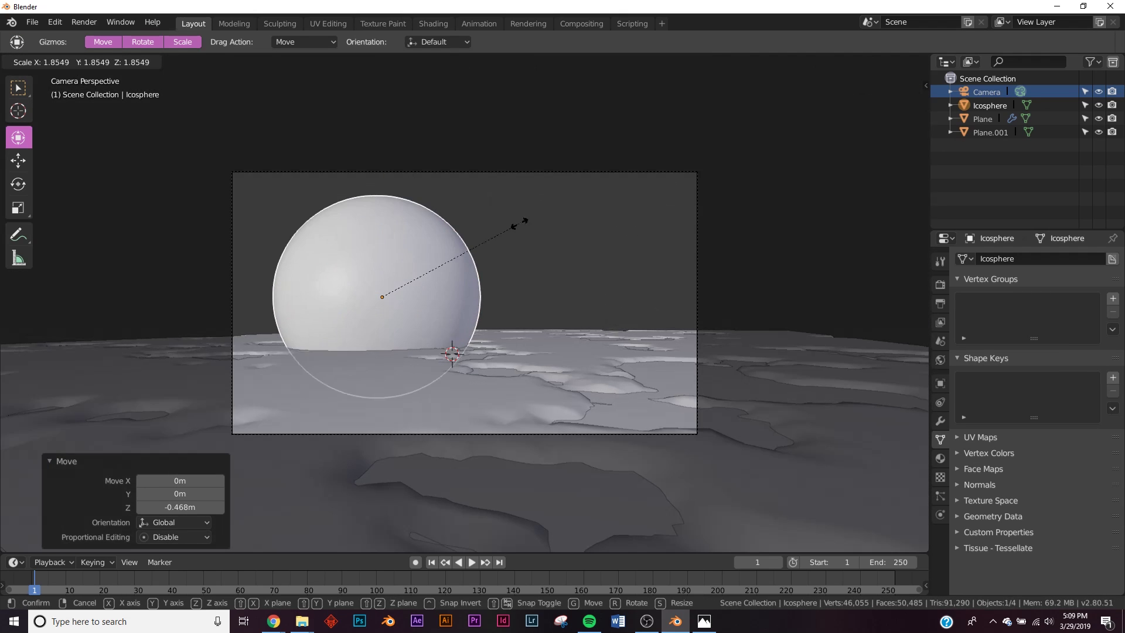
pyautogui.click(513, 218)
pyautogui.moveTo(391, 198); pyautogui.dragTo(386, 170)
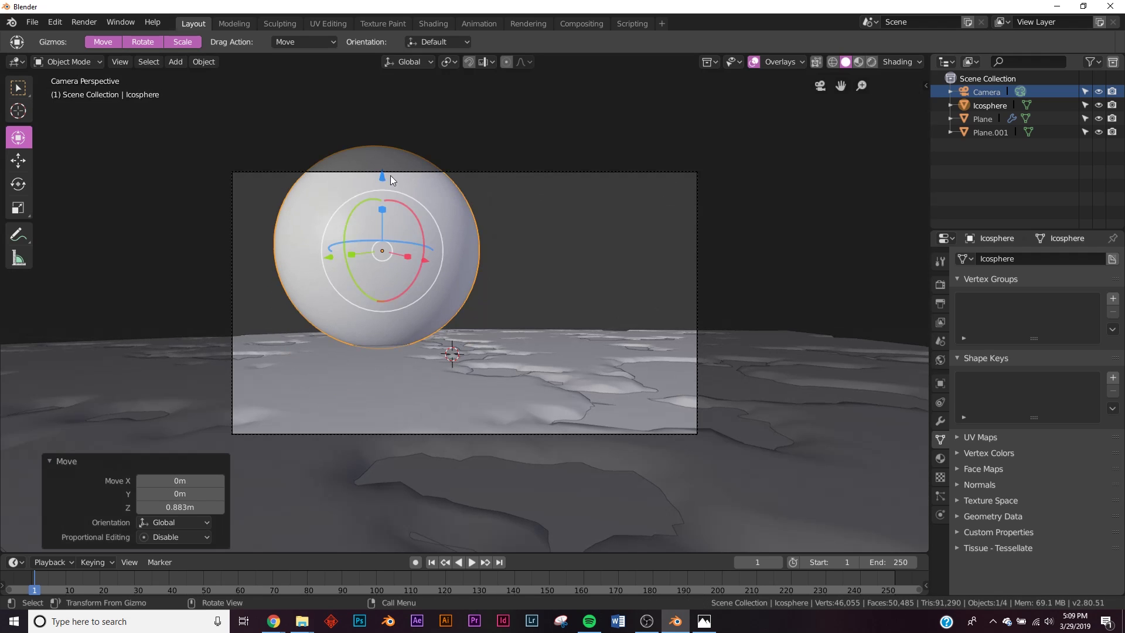
# Rotate the camera with a trackball angle of 8.59° and 1.72° to fit the whole sphere in frame, and adjust its position.
pyautogui.click(987, 93)
pyautogui.press('r')
pyautogui.press('r')
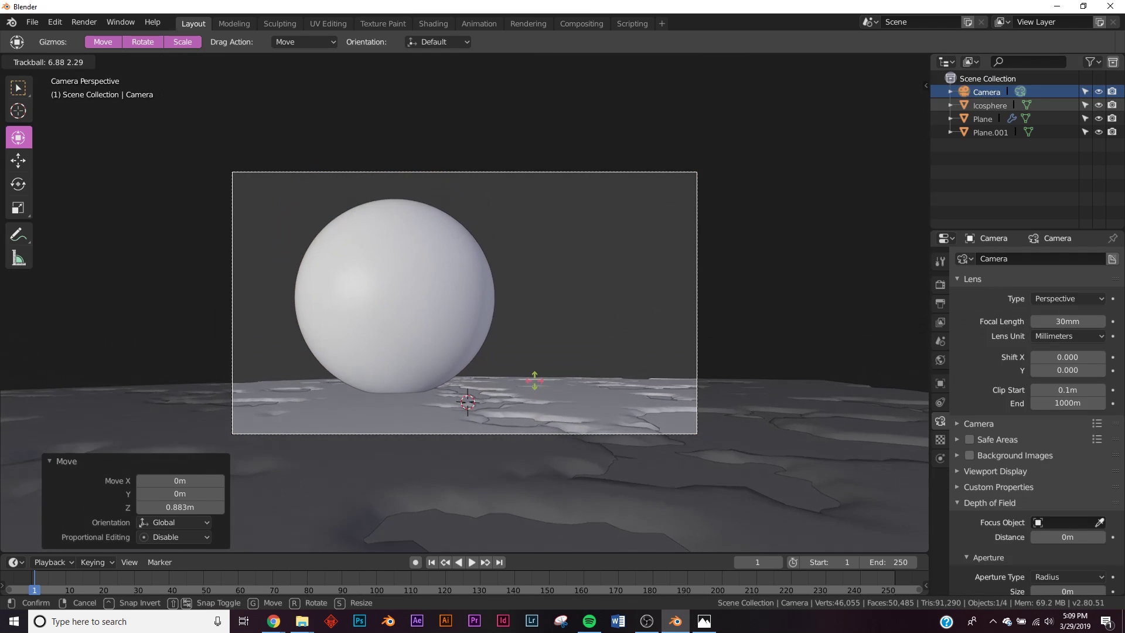
pyautogui.click(533, 382)
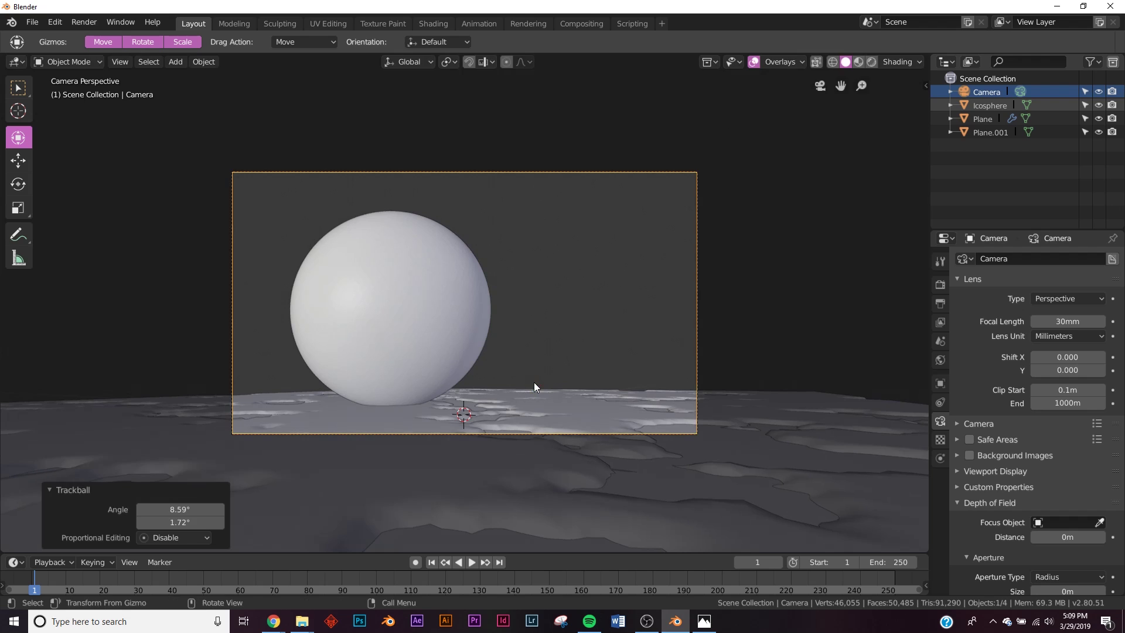
pyautogui.press('g')
pyautogui.click(535, 388)
# Enlarge the icosphere slightly, raise it 0.187 m, and scale it by 0.922 so it rests just above the horizon.
pyautogui.click(446, 328)
pyautogui.press('s')
pyautogui.click(523, 301)
pyautogui.moveTo(397, 232); pyautogui.dragTo(399, 221)
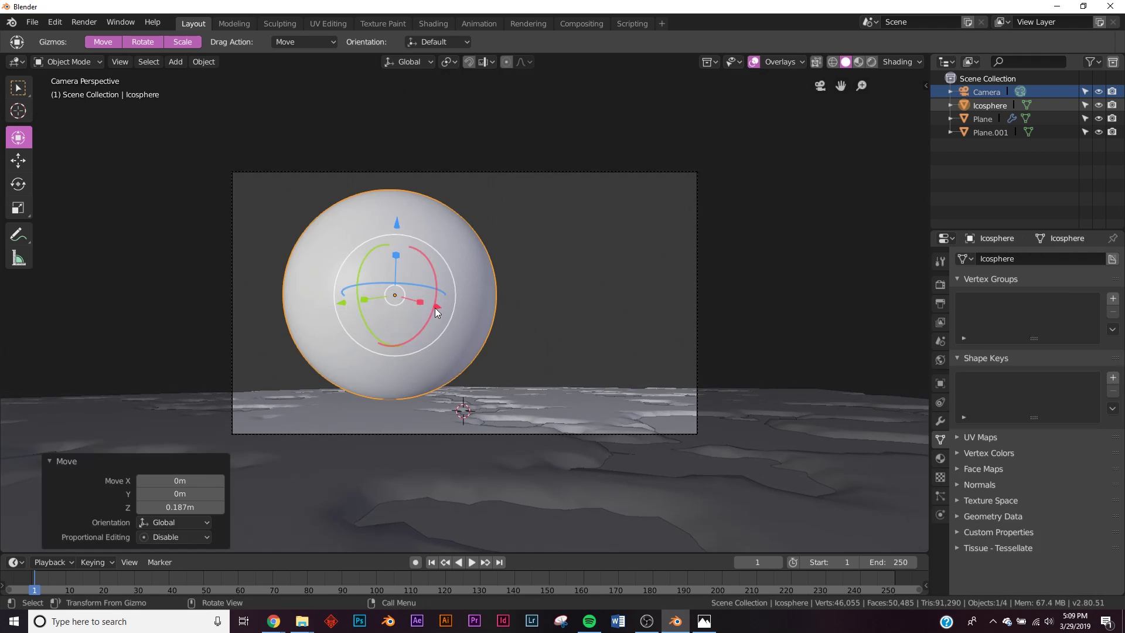
pyautogui.press('s')
pyautogui.click(439, 305)
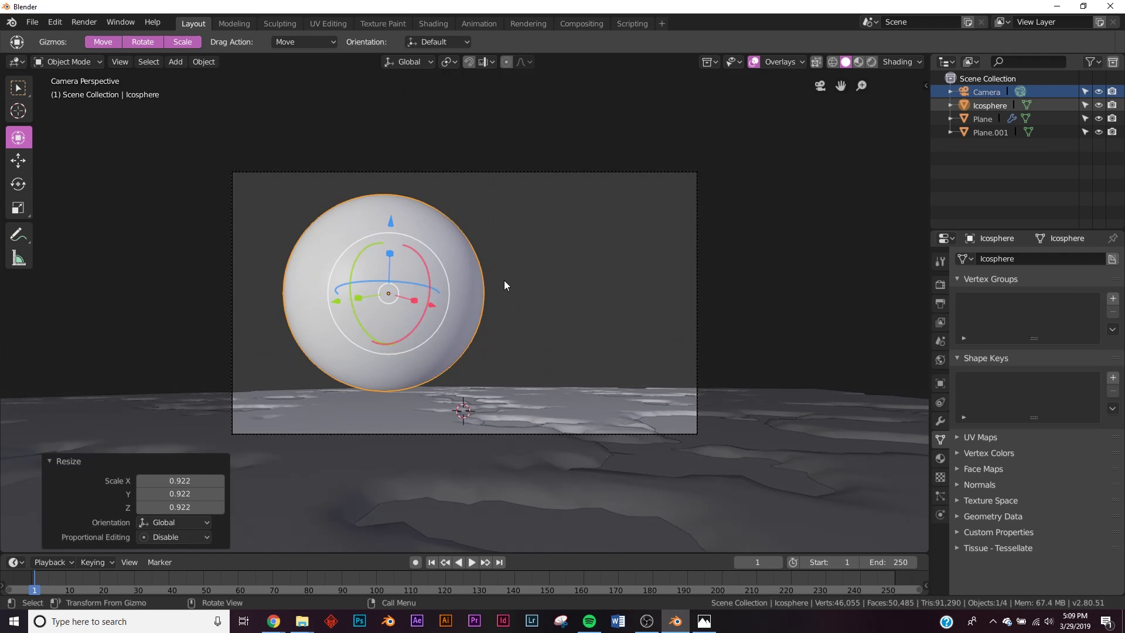
pyautogui.scroll(3, 504, 280)
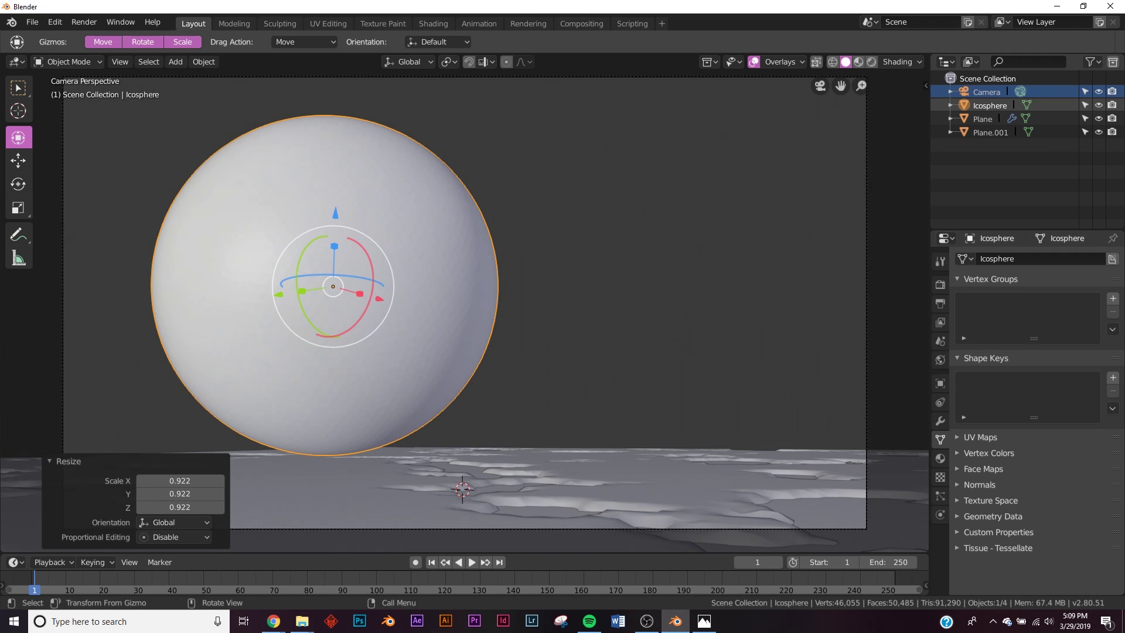
pyautogui.click(66, 462)
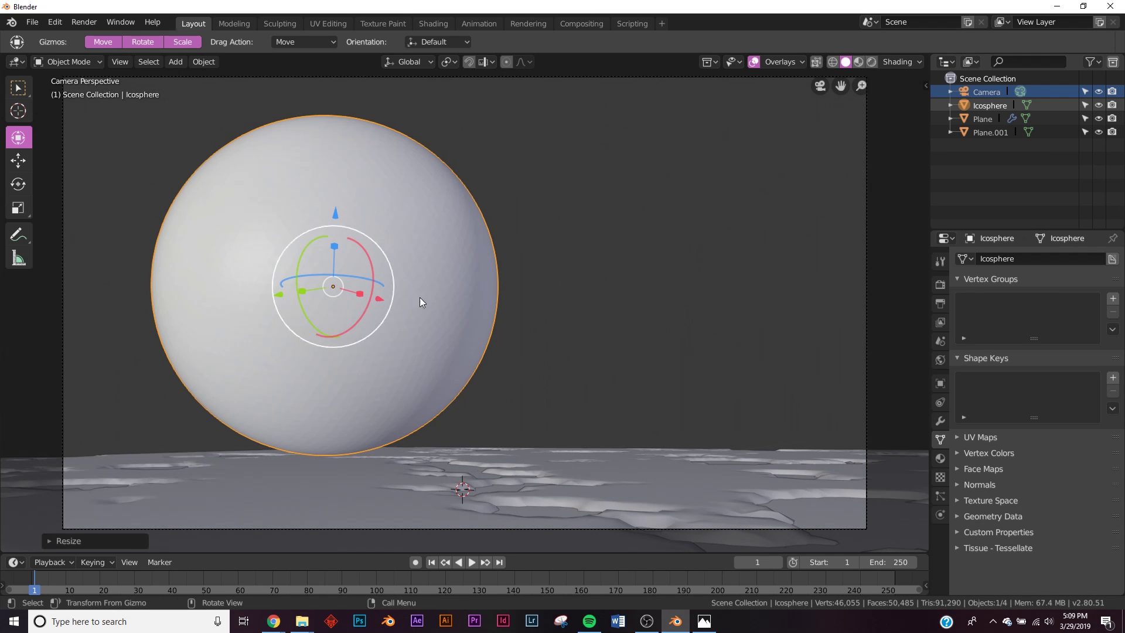
# Turn off RandoMesh's Keep Original Mesh option, hide an in-place duplicate of the icosphere, and reselect the original sphere.
pyautogui.click(925, 85)
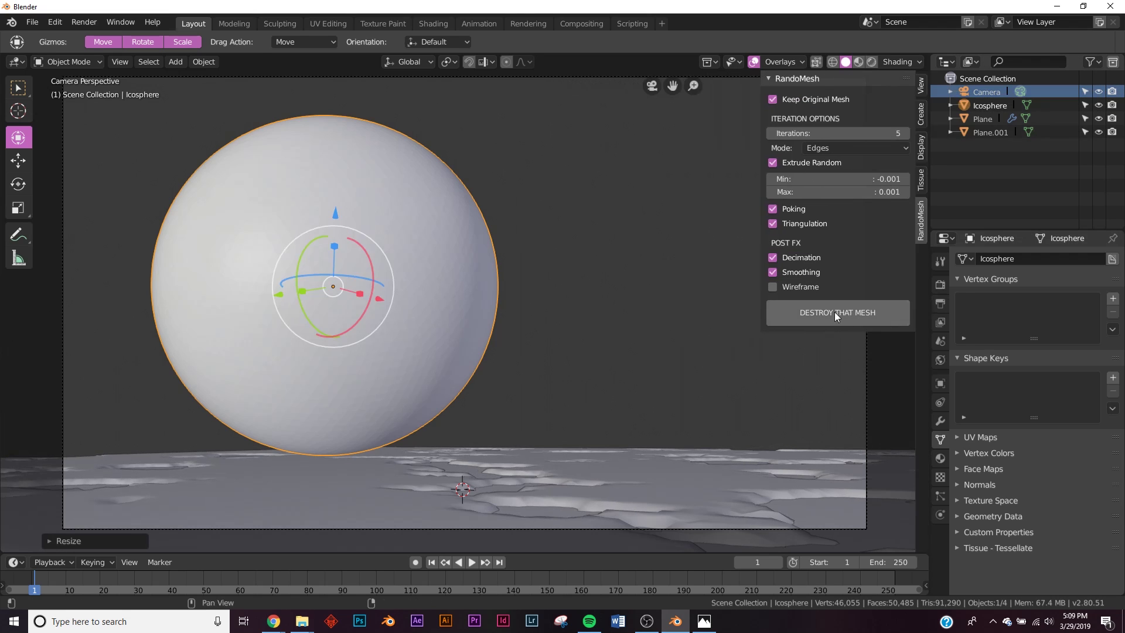
pyautogui.click(773, 100)
pyautogui.hotkey('shift', 'd')
pyautogui.rightClick(554, 211)
pyautogui.press('h')
pyautogui.click(409, 214)
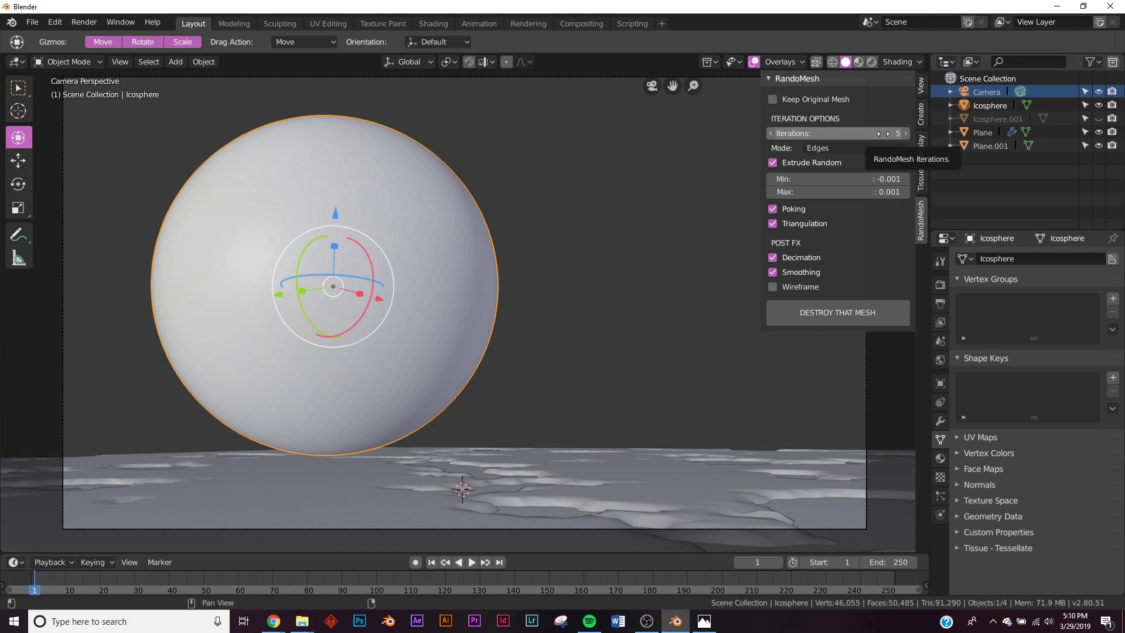
# Run RandoMesh on the visible icosphere with 5 iterations and the Wireframe effect enabled.
pyautogui.click(773, 135)
pyautogui.moveTo(792, 135); pyautogui.dragTo(768, 135)
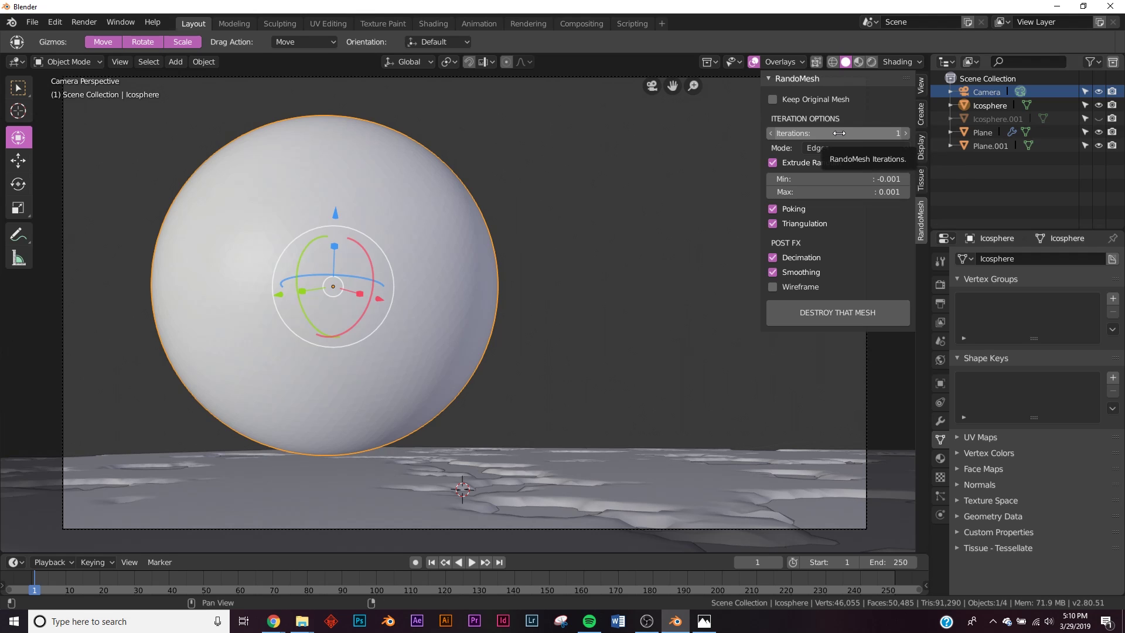
pyautogui.click(907, 135)
pyautogui.click(909, 133)
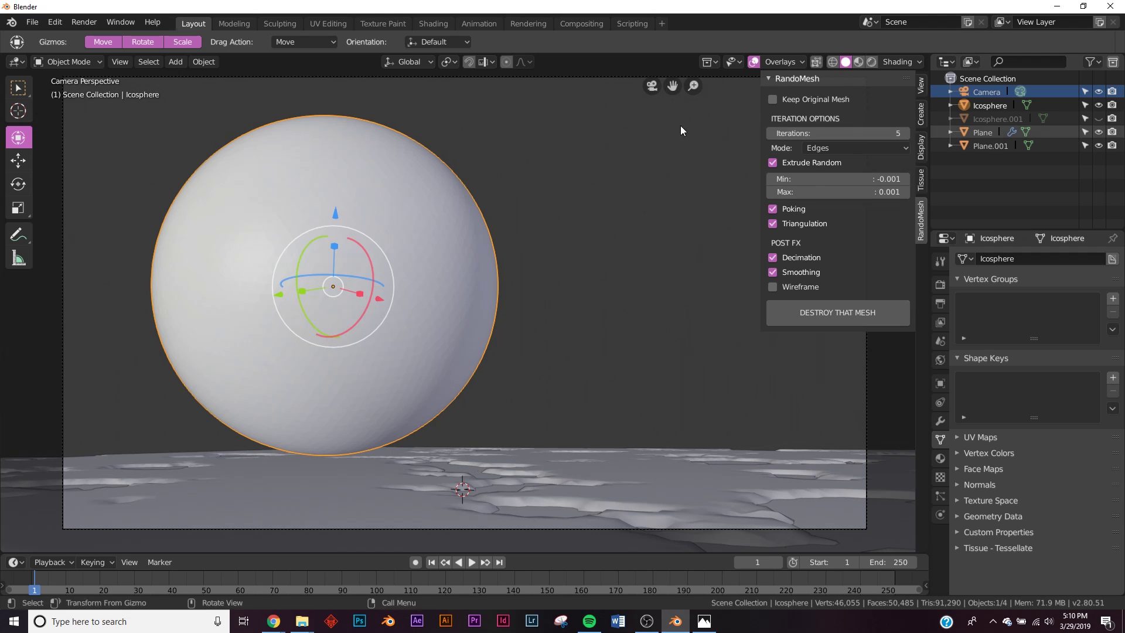
pyautogui.click(772, 287)
pyautogui.click(857, 313)
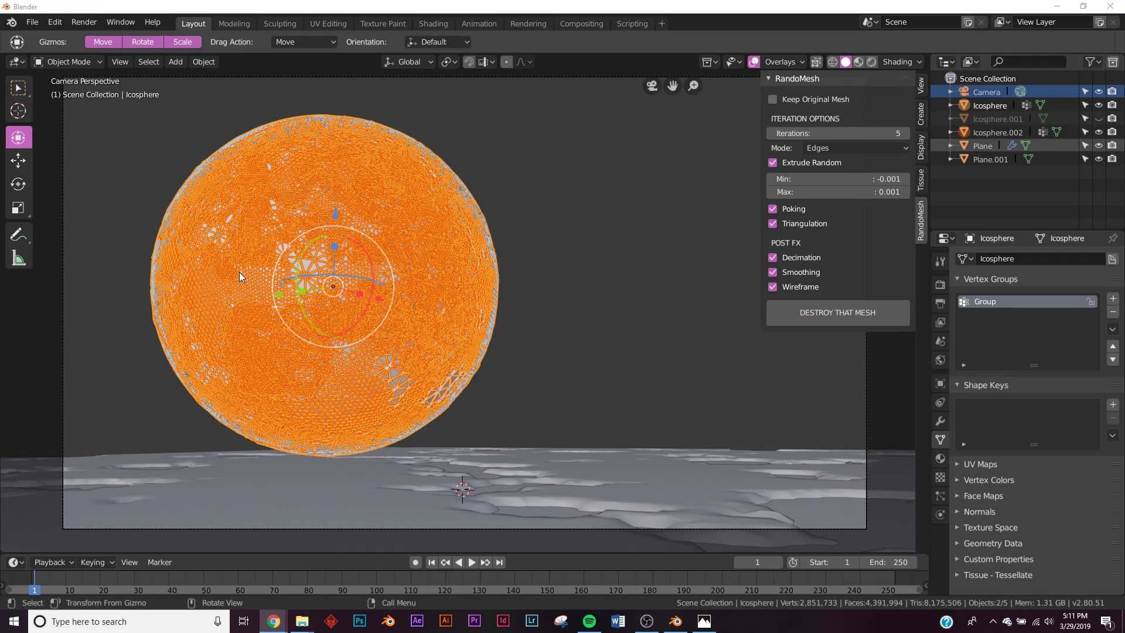
# Deselect everything and examine the sphere's randomized surface and wireframe detail up close and in the full camera frame.
pyautogui.click(538, 260)
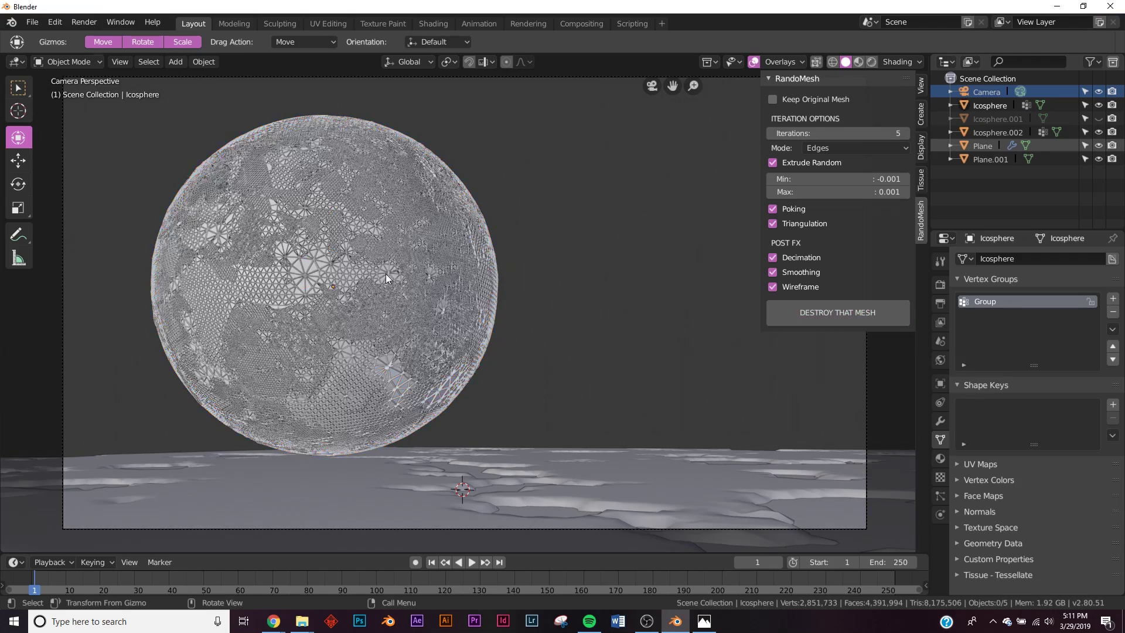
pyautogui.scroll(5, 387, 274)
pyautogui.scroll(-5, 369, 270)
pyautogui.scroll(4, 339, 263)
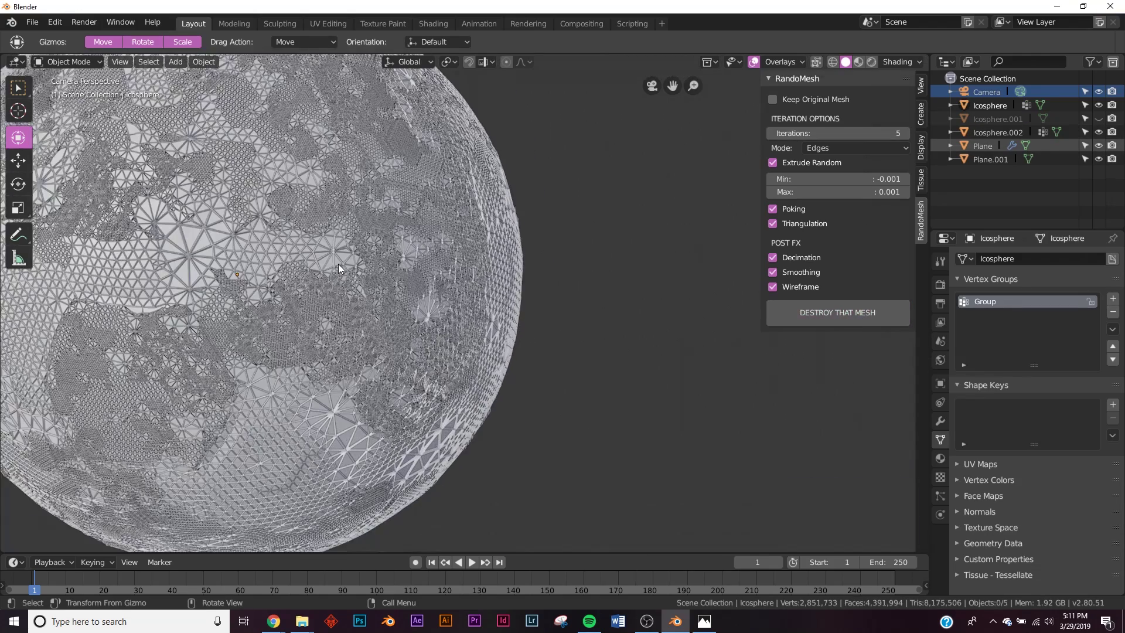
pyautogui.keyDown('shift'); pyautogui.moveTo(324, 259); pyautogui.dragTo(473, 280, button='middle'); pyautogui.keyUp('shift')
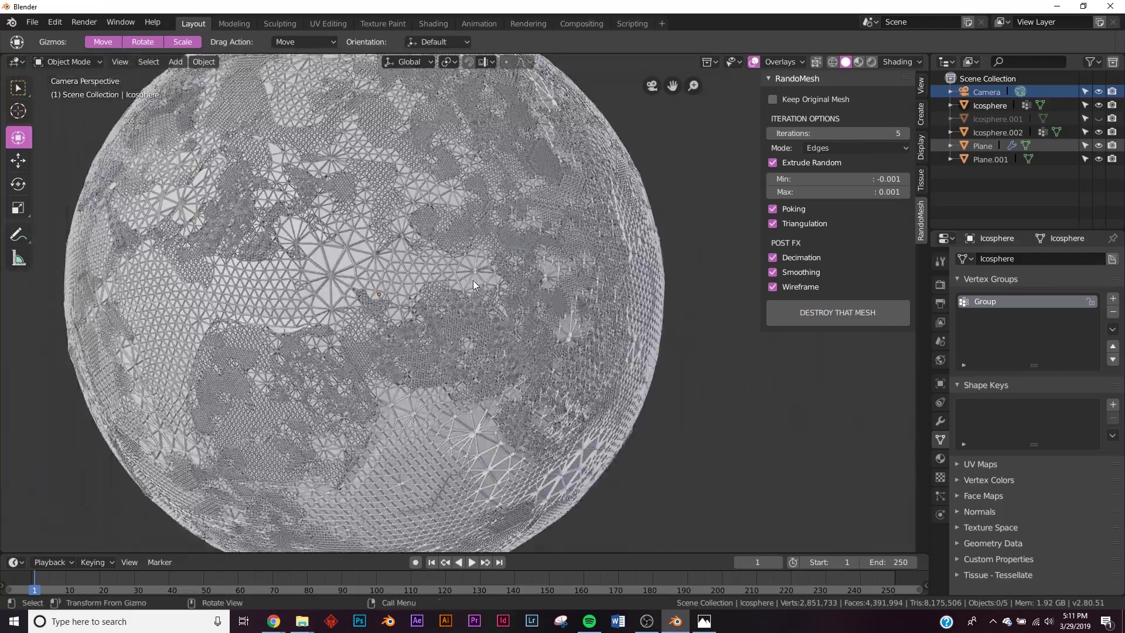
pyautogui.scroll(2, 473, 281)
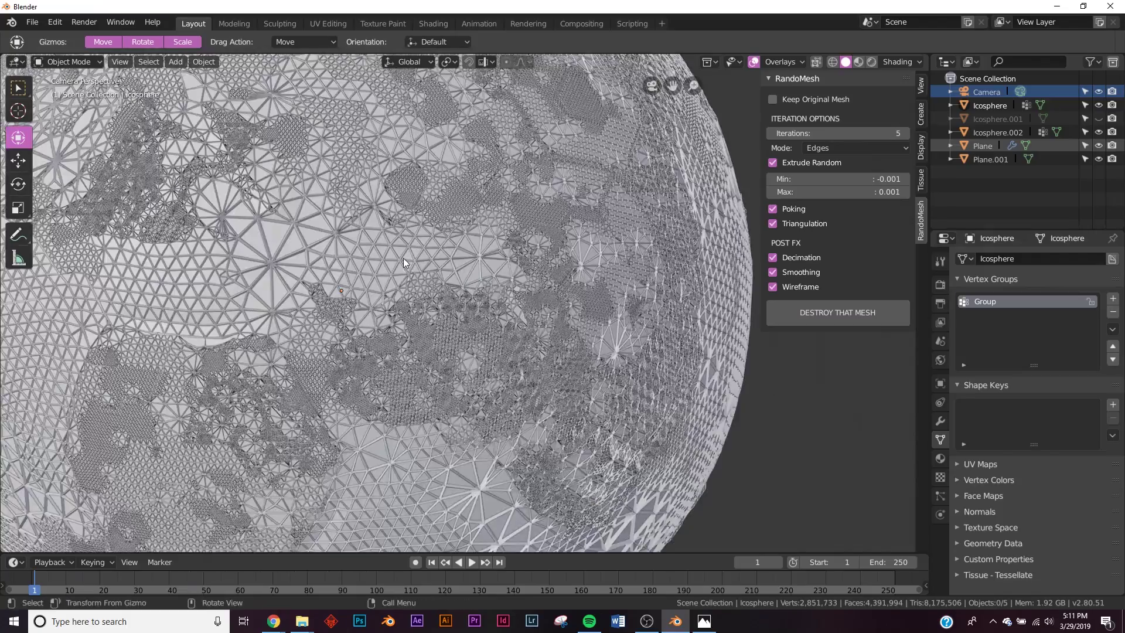
pyautogui.scroll(7, 411, 275)
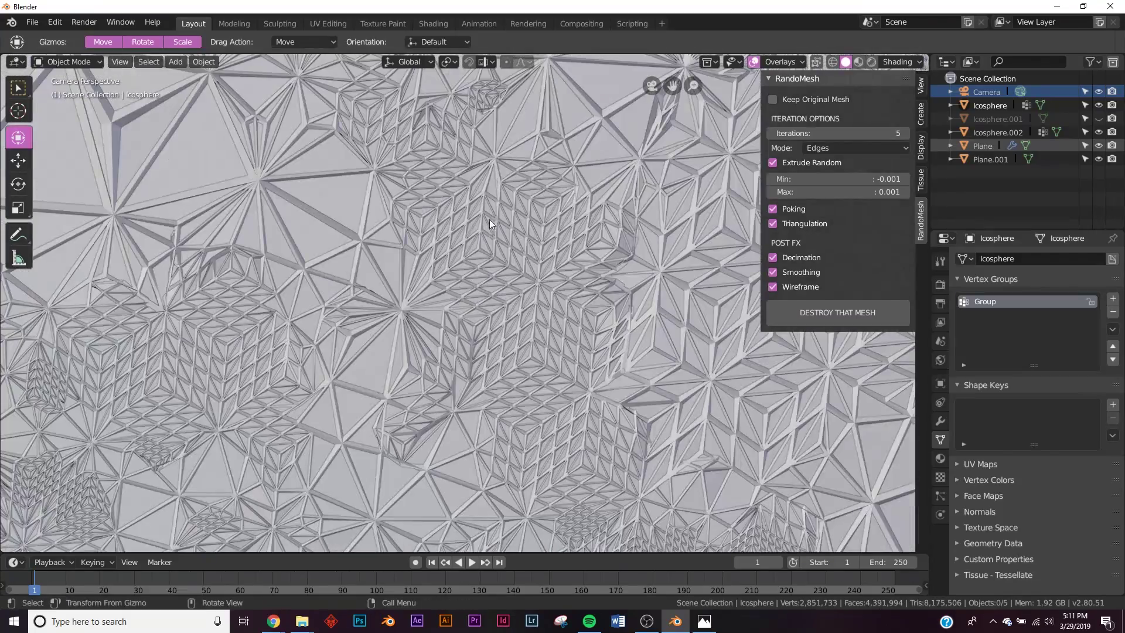
pyautogui.scroll(-8, 235, 326)
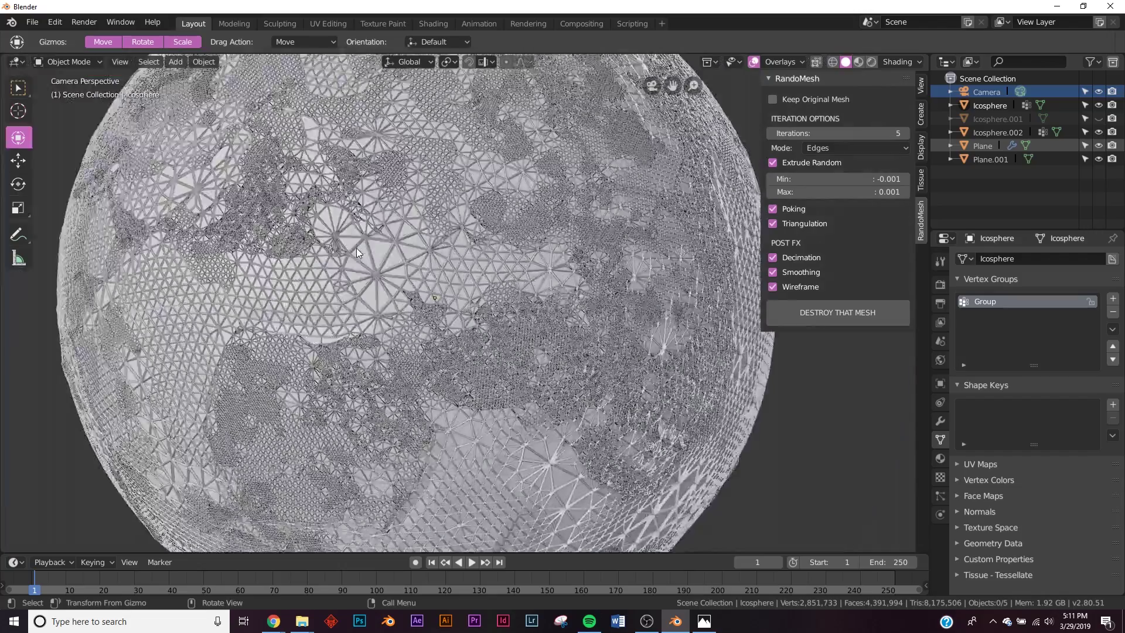
pyautogui.scroll(3, 411, 255)
pyautogui.keyDown('shift'); pyautogui.moveTo(416, 240); pyautogui.dragTo(431, 349, button='middle'); pyautogui.keyUp('shift')
pyautogui.scroll(-2, 431, 349)
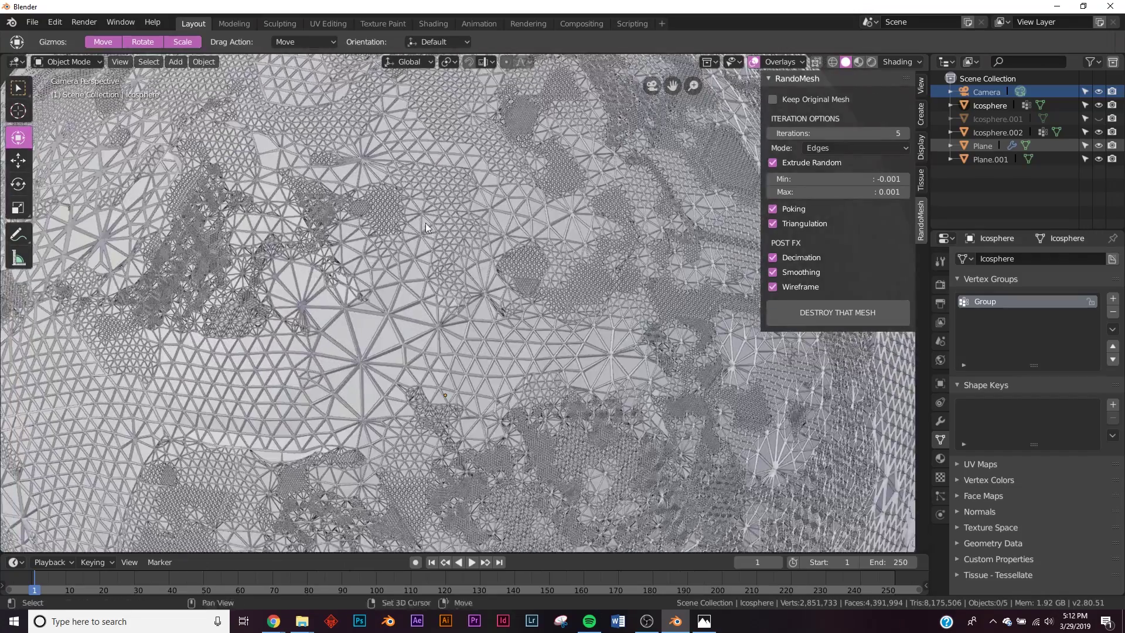
pyautogui.scroll(4, 432, 349)
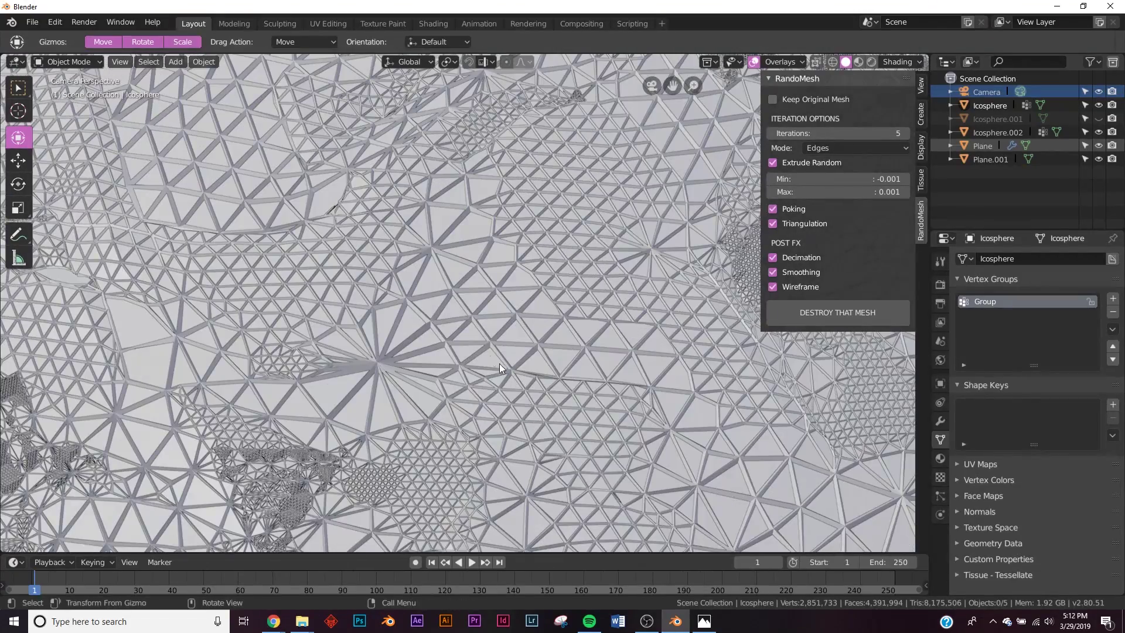
pyautogui.scroll(-8, 389, 223)
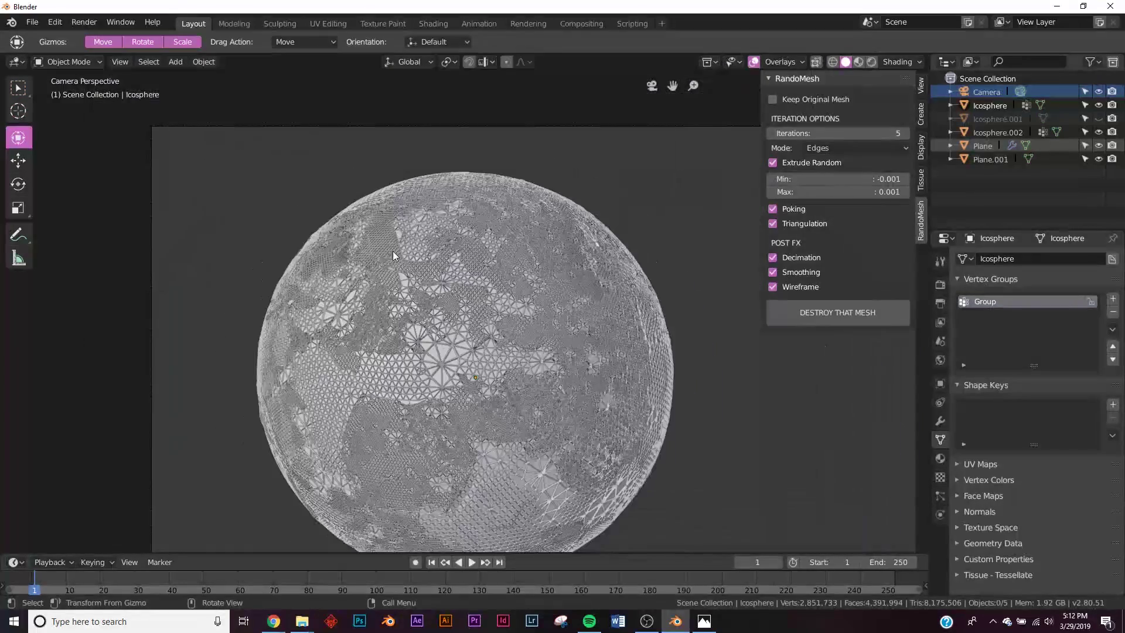
pyautogui.keyDown('shift'); pyautogui.moveTo(450, 339); pyautogui.dragTo(338, 258, button='middle'); pyautogui.keyUp('shift')
pyautogui.scroll(-1, 420, 276)
# Unhide the smooth duplicate Icosphere.001 and scale it up by about 1.013 so it encloses the randomized sphere.
pyautogui.click(1099, 119)
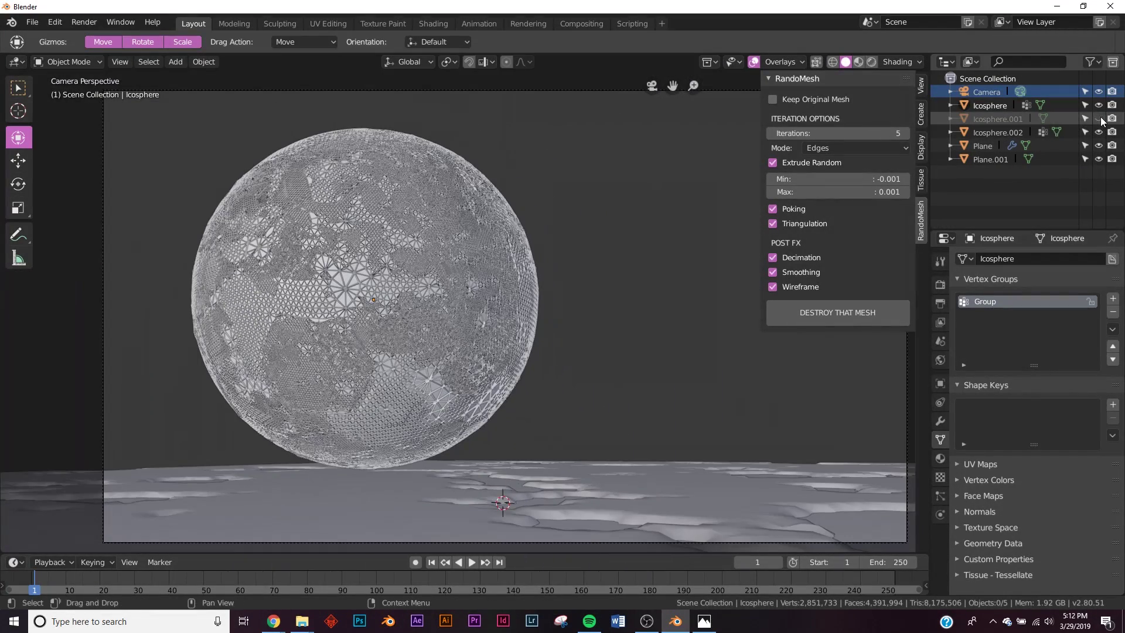
pyautogui.click(997, 119)
pyautogui.press('s')
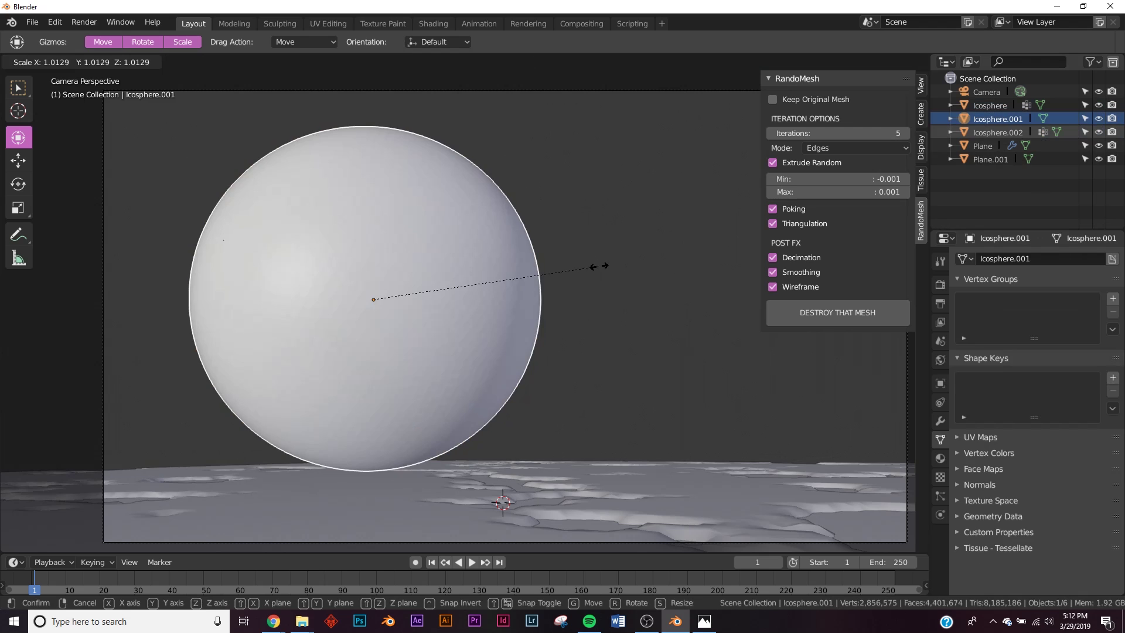
pyautogui.click(599, 267)
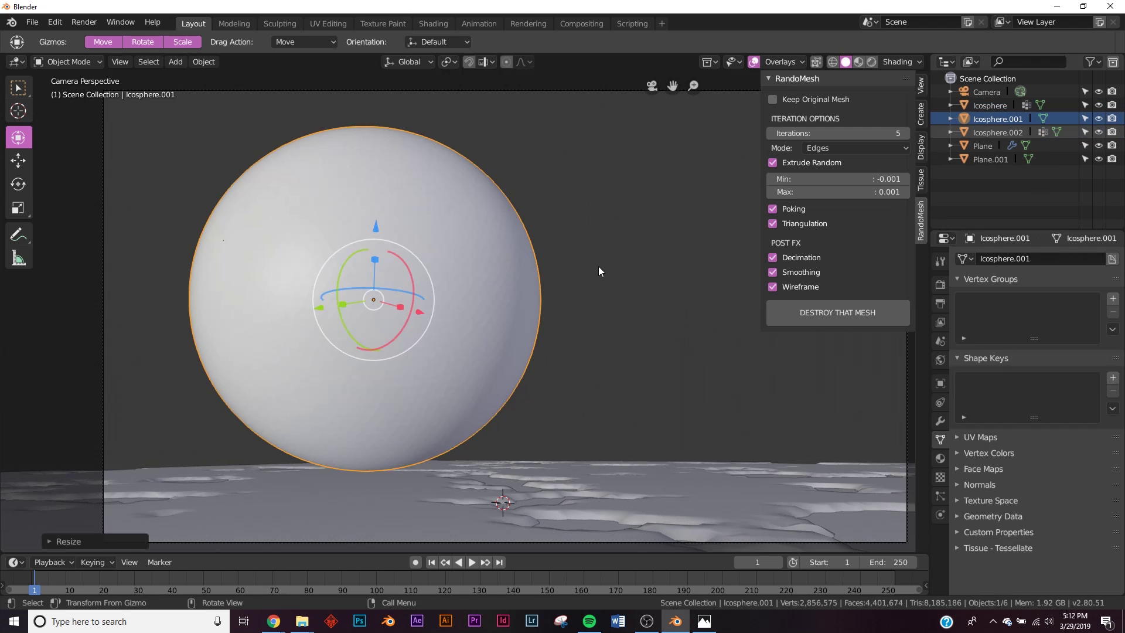
# Add a new vertex group to Icosphere.001 in Edit Mode, and return to Object Mode.
pyautogui.press('Tab')
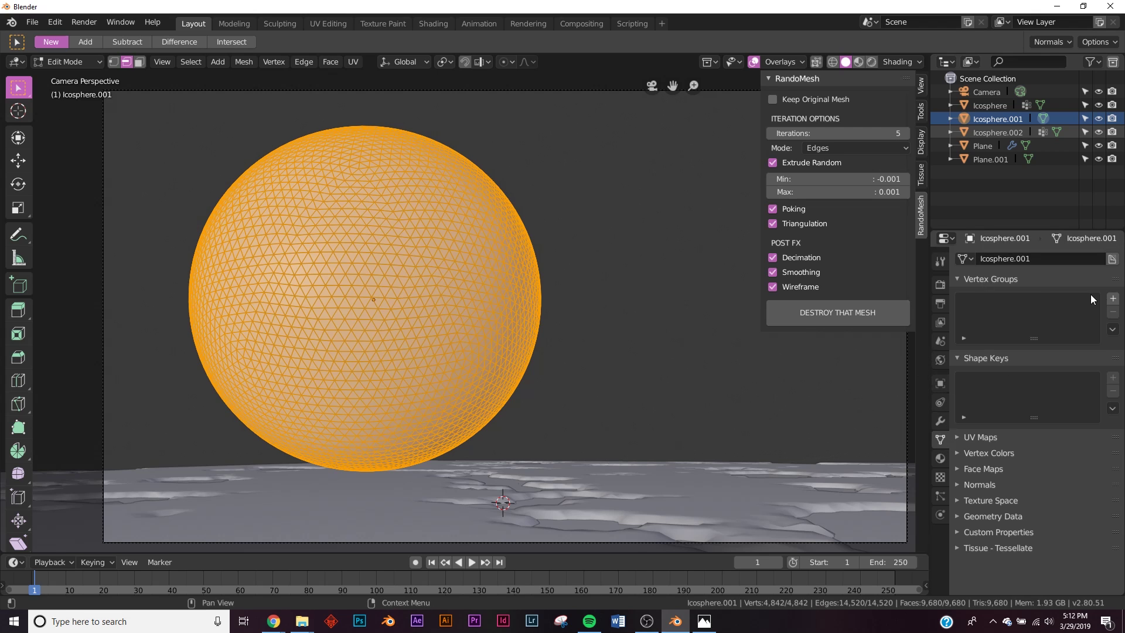
pyautogui.click(1113, 299)
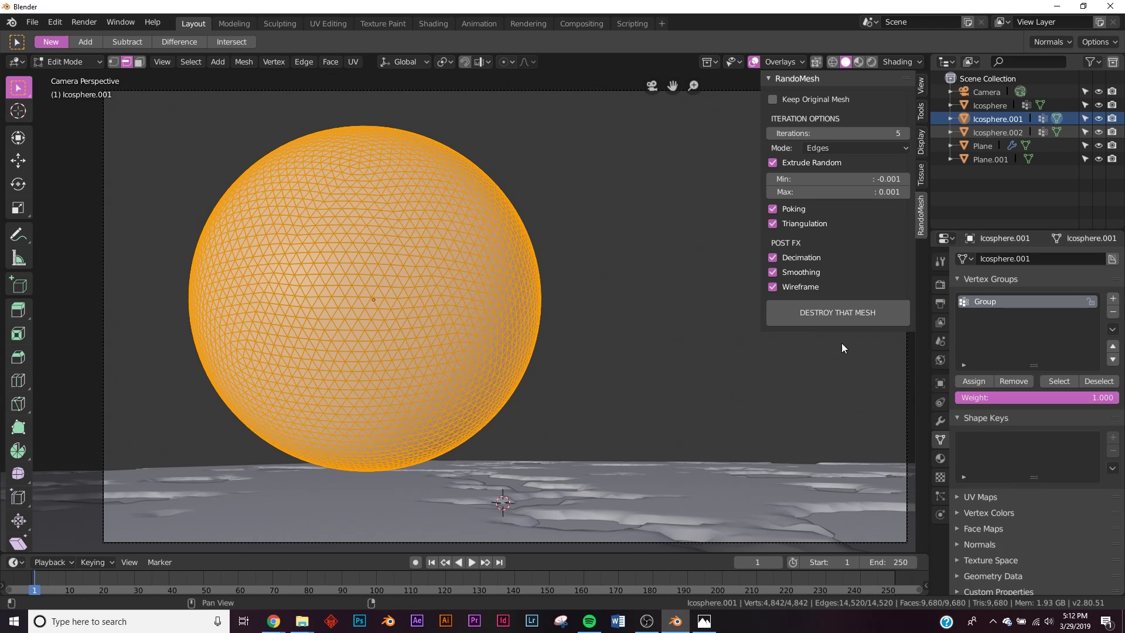
pyautogui.press('Tab')
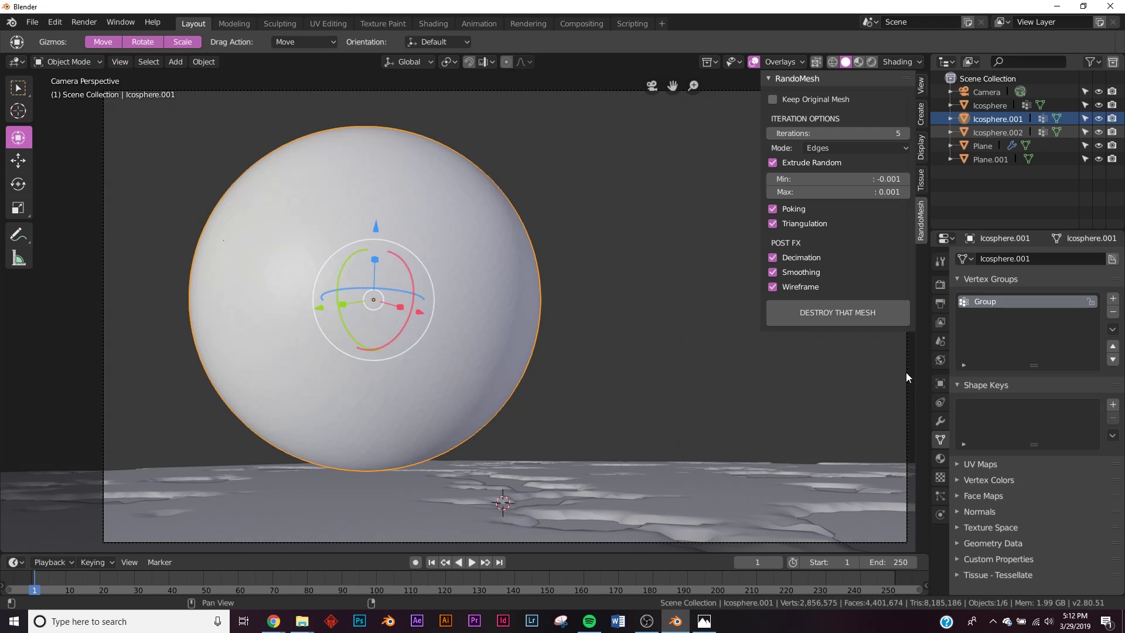
# Add a Vertex Weight Edit modifier to Icosphere.001 targeting the vertex group Group, with Group Add and Group Remove enabled.
pyautogui.click(940, 421)
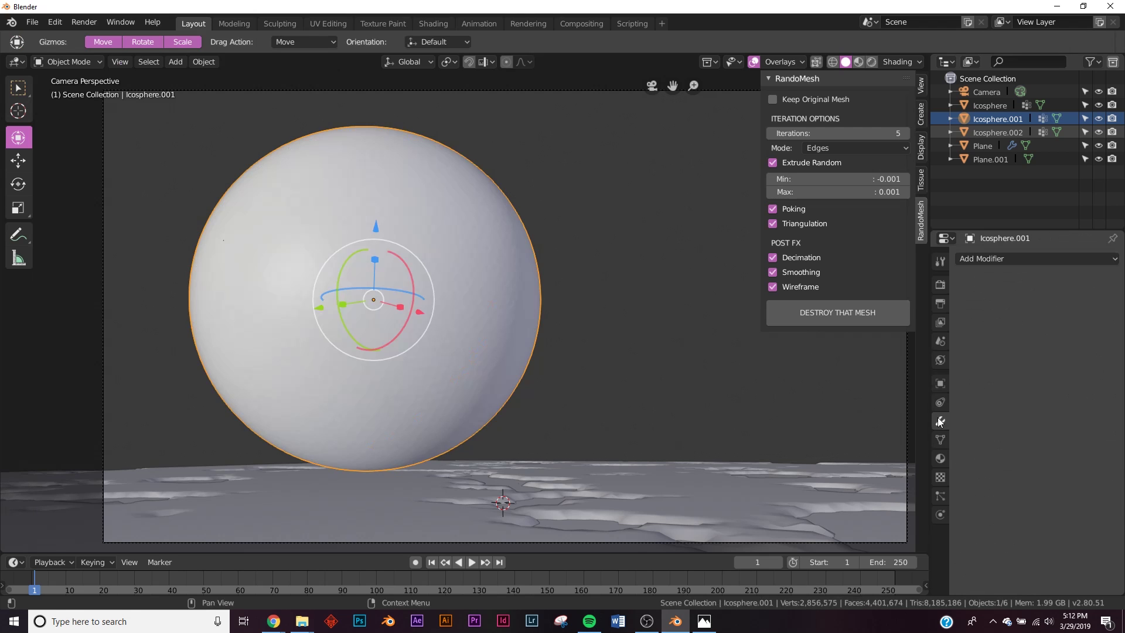
pyautogui.click(1012, 260)
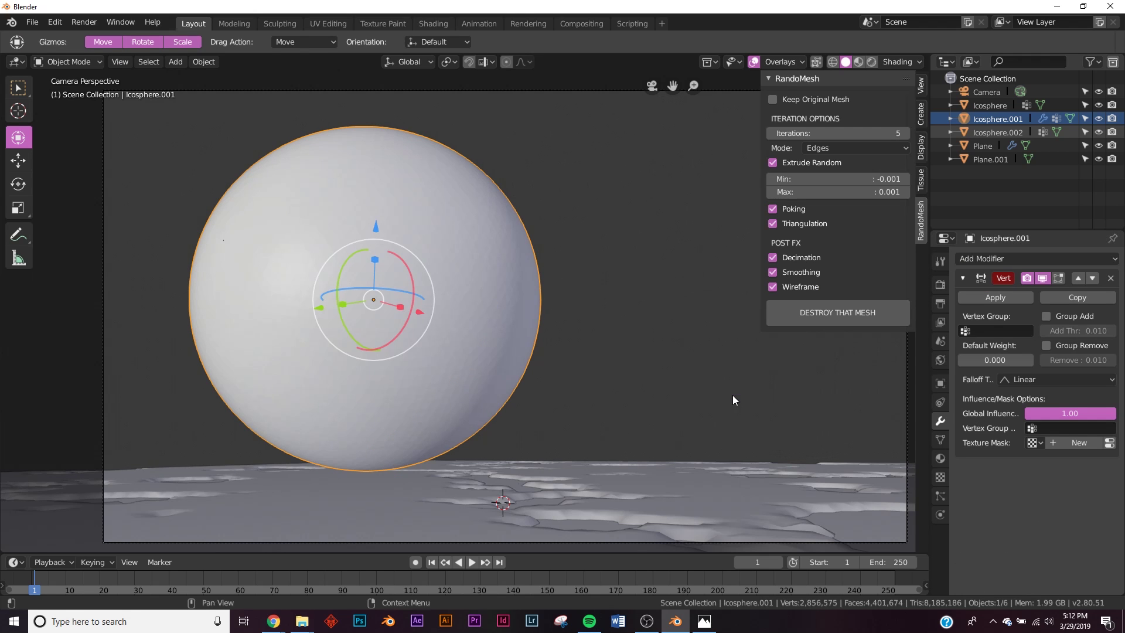
pyautogui.click(732, 391)
pyautogui.click(996, 333)
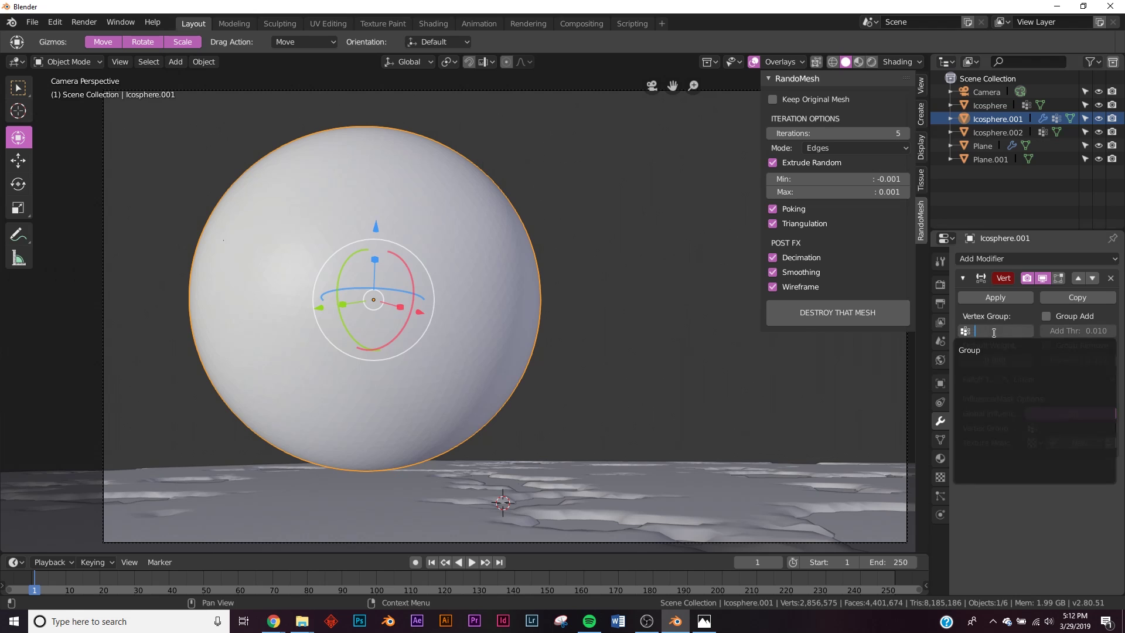
pyautogui.click(967, 351)
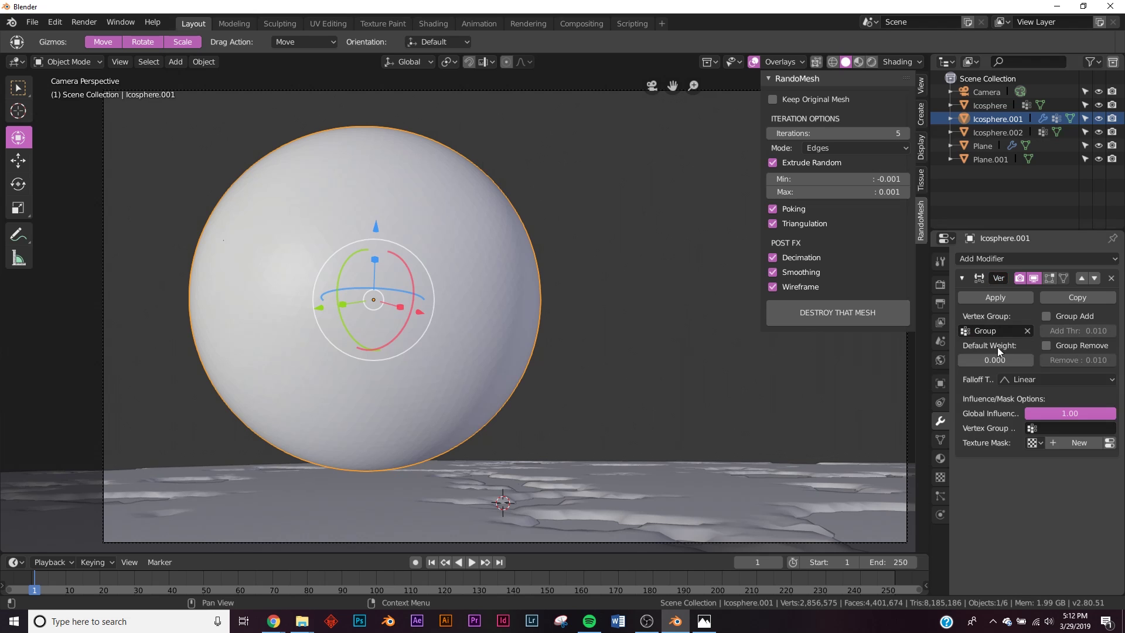
pyautogui.click(1046, 317)
pyautogui.click(1047, 346)
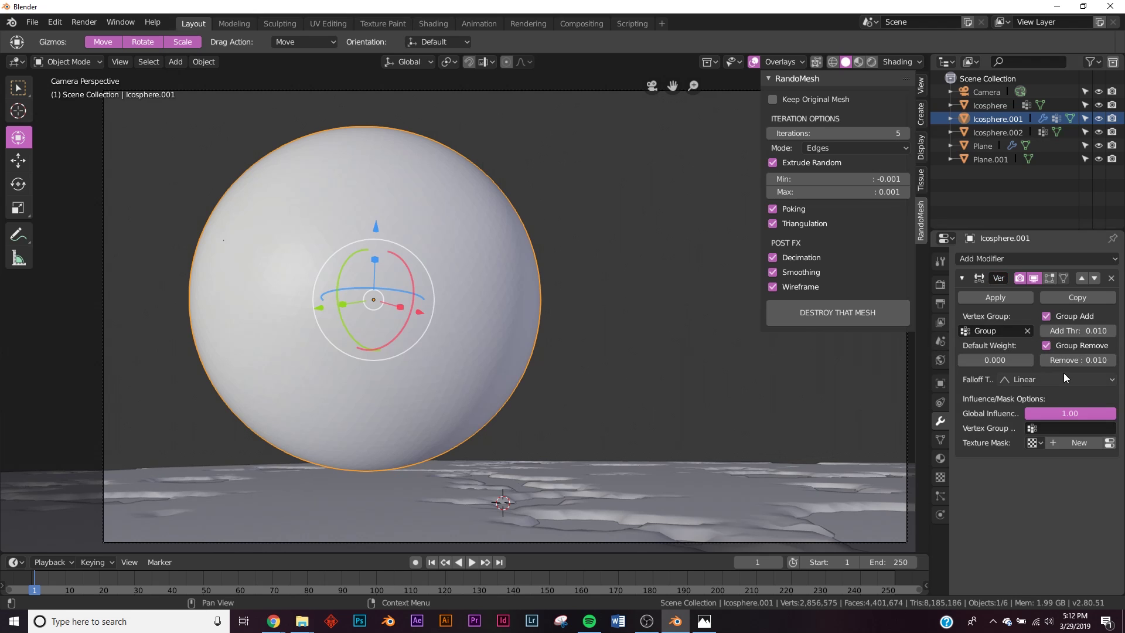
# Set the modifier's falloff to Custom Curve and invert it so it descends from 1 at the start to 0 at the end.
pyautogui.click(1039, 380)
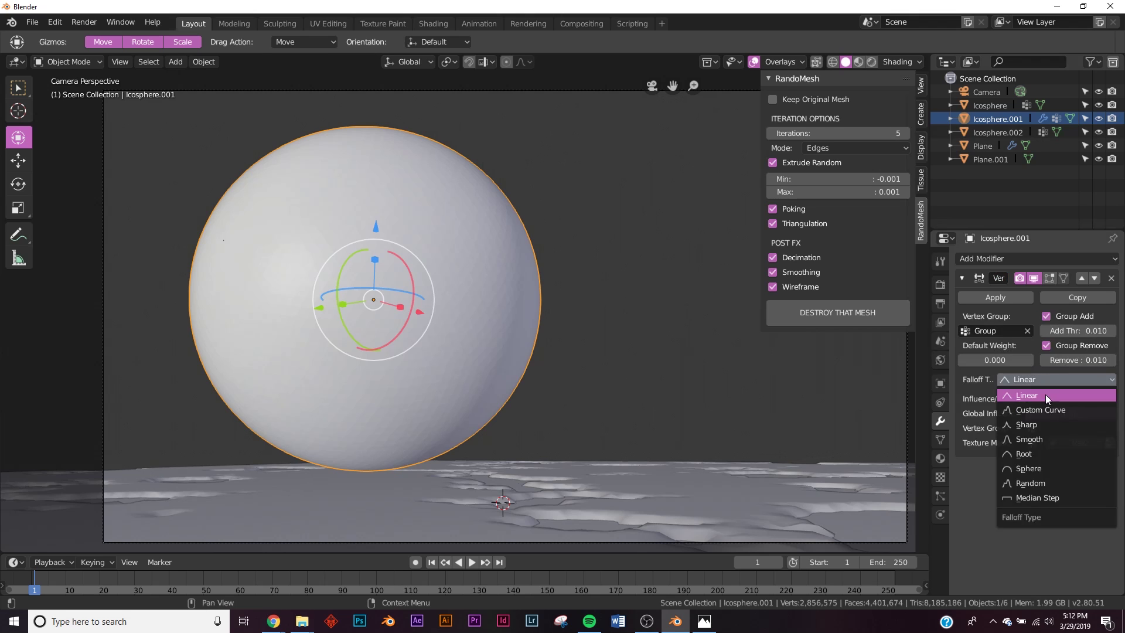
pyautogui.click(1041, 410)
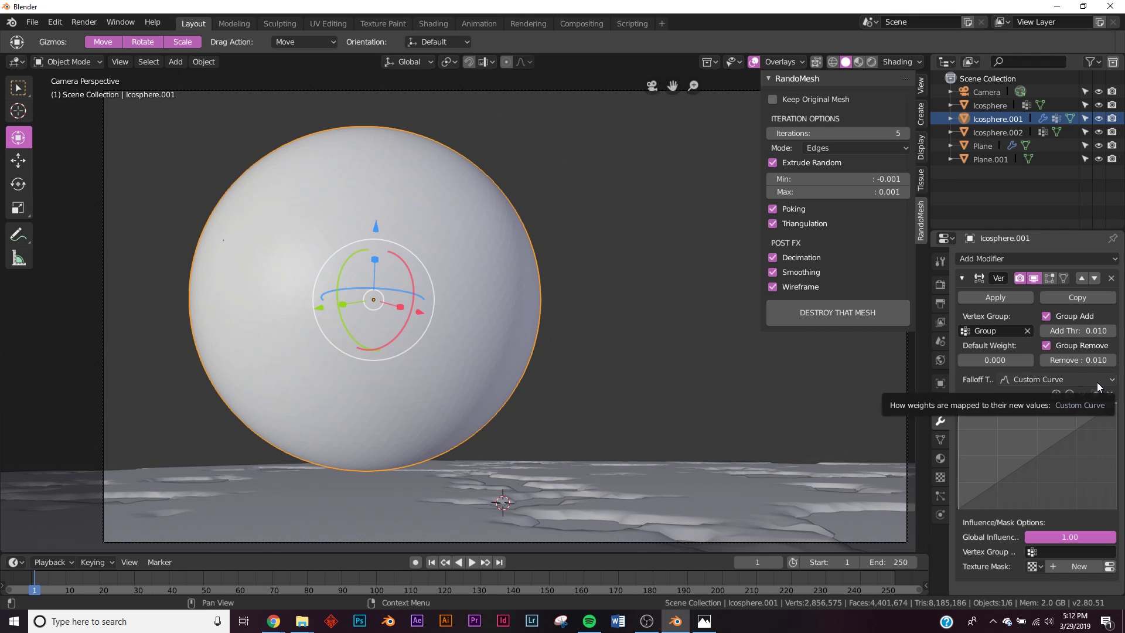
pyautogui.click(1115, 403)
pyautogui.moveTo(1116, 404); pyautogui.dragTo(1113, 508)
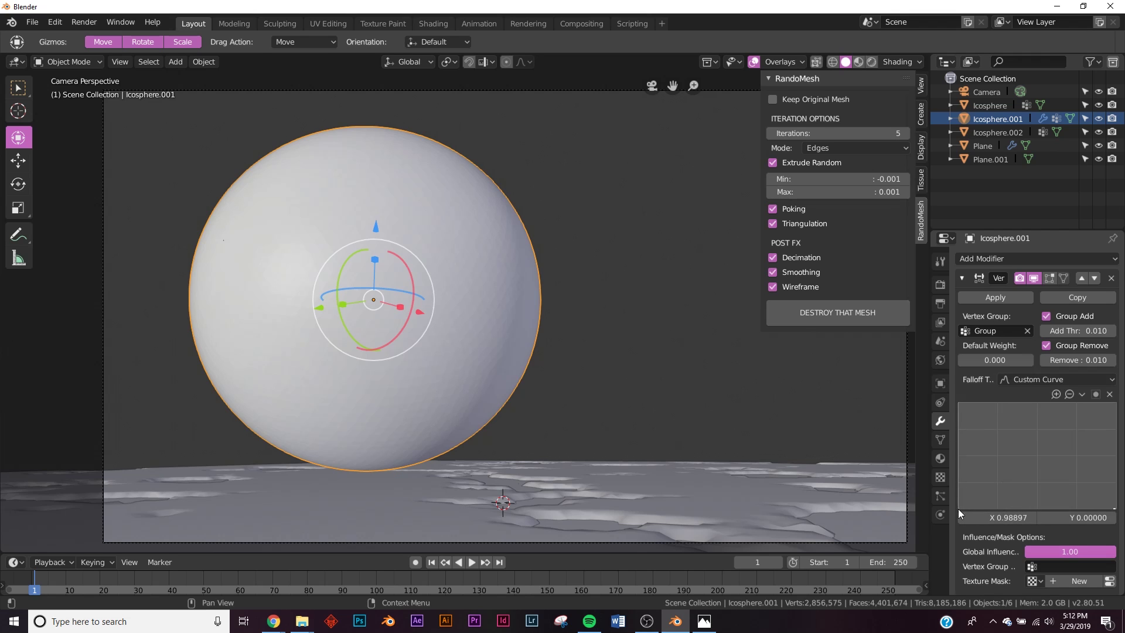
pyautogui.moveTo(959, 509); pyautogui.dragTo(959, 404)
# Create a new texture mask for the Vertex Weight Edit modifier, using the Clouds type with a depth of 0.
pyautogui.click(1072, 582)
pyautogui.click(1110, 580)
pyautogui.click(1036, 297)
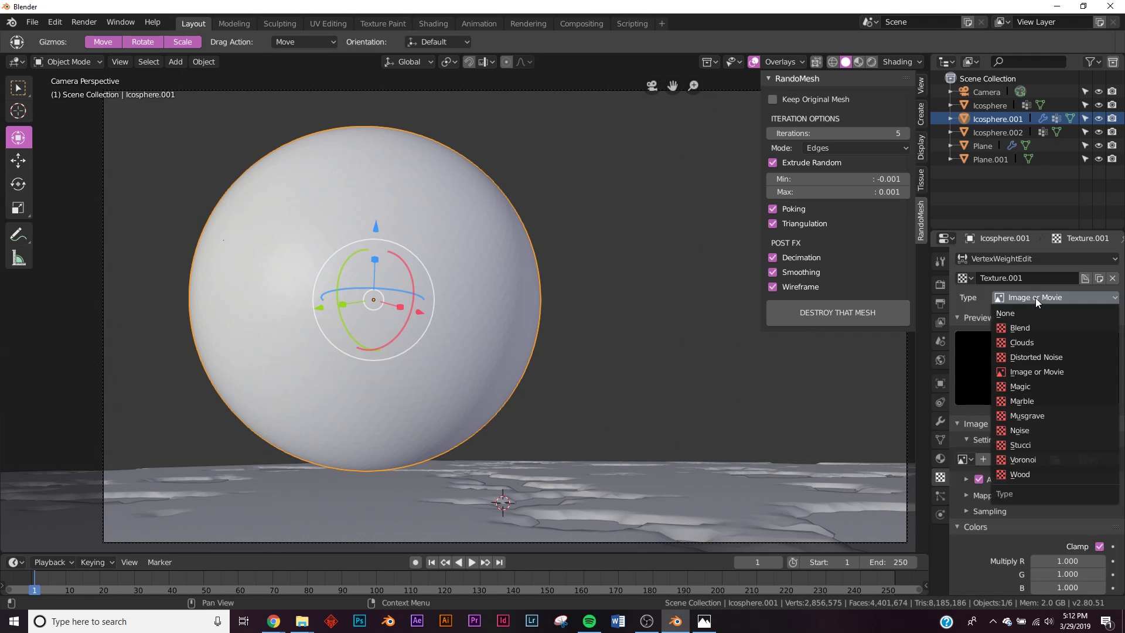
pyautogui.click(1043, 343)
pyautogui.moveTo(1071, 510); pyautogui.dragTo(1046, 511)
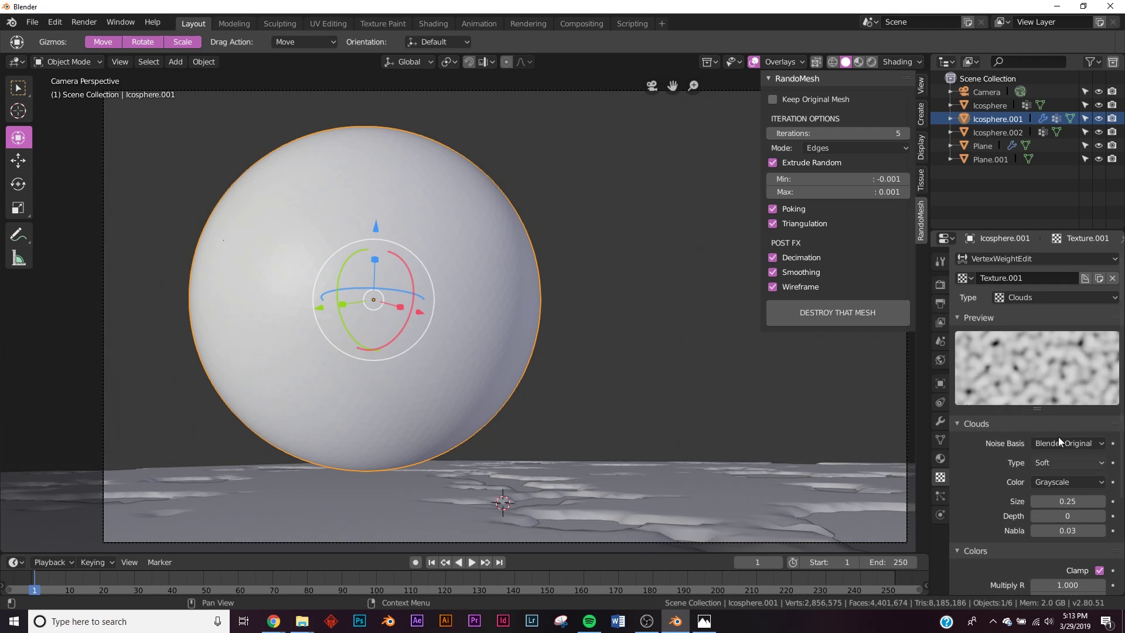
# Add a Mask modifier to Icosphere.001 using the vertex group Group.
pyautogui.click(940, 421)
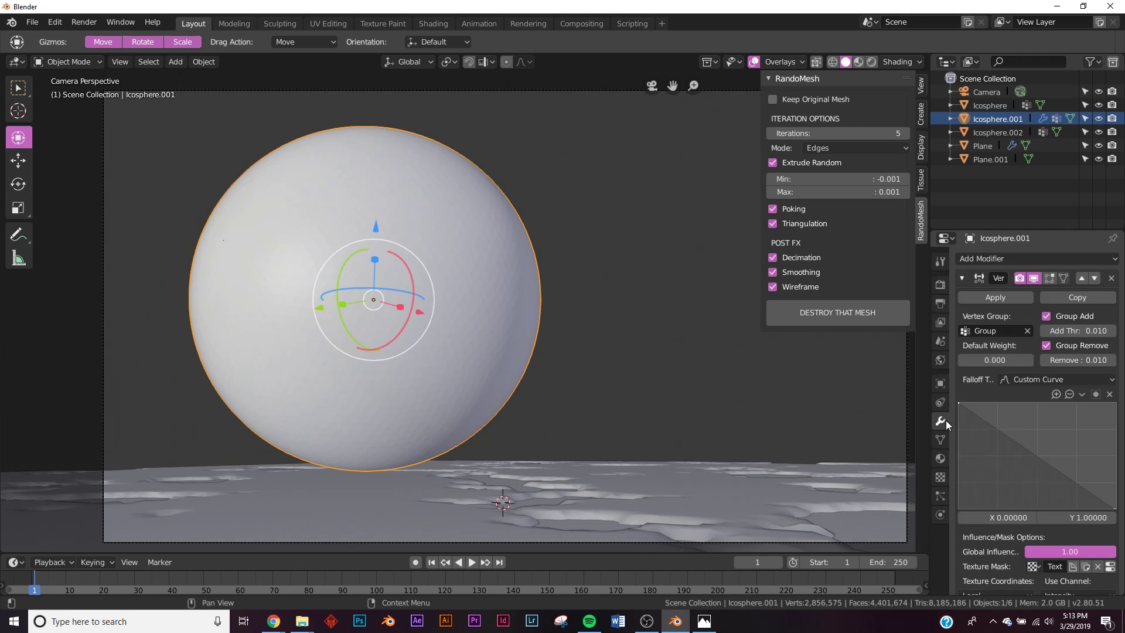
pyautogui.click(1014, 258)
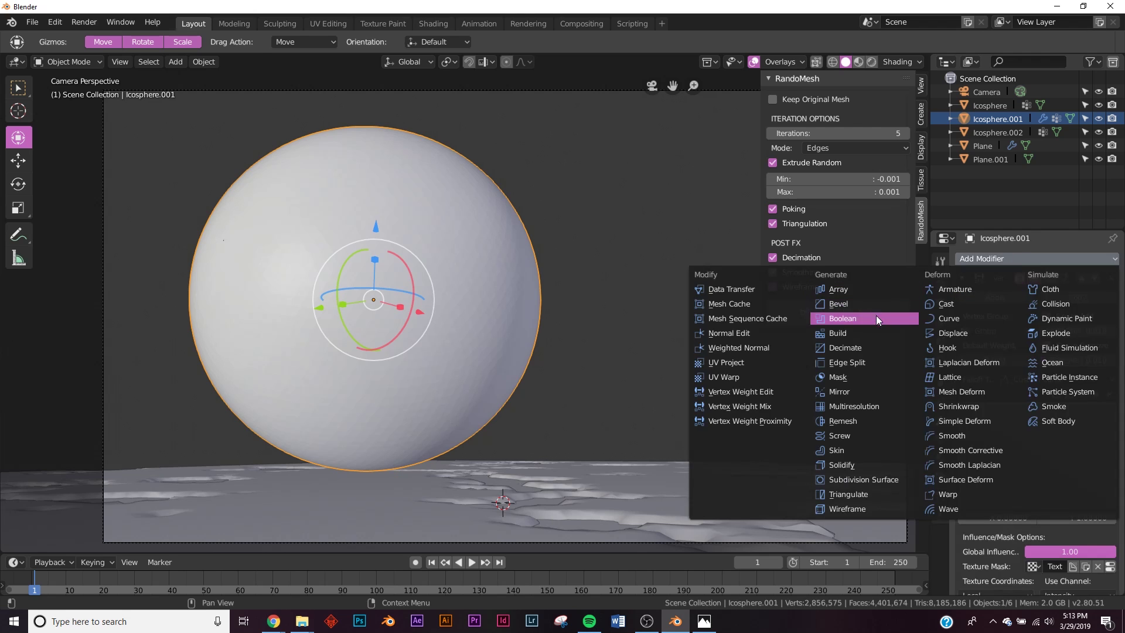
pyautogui.click(740, 392)
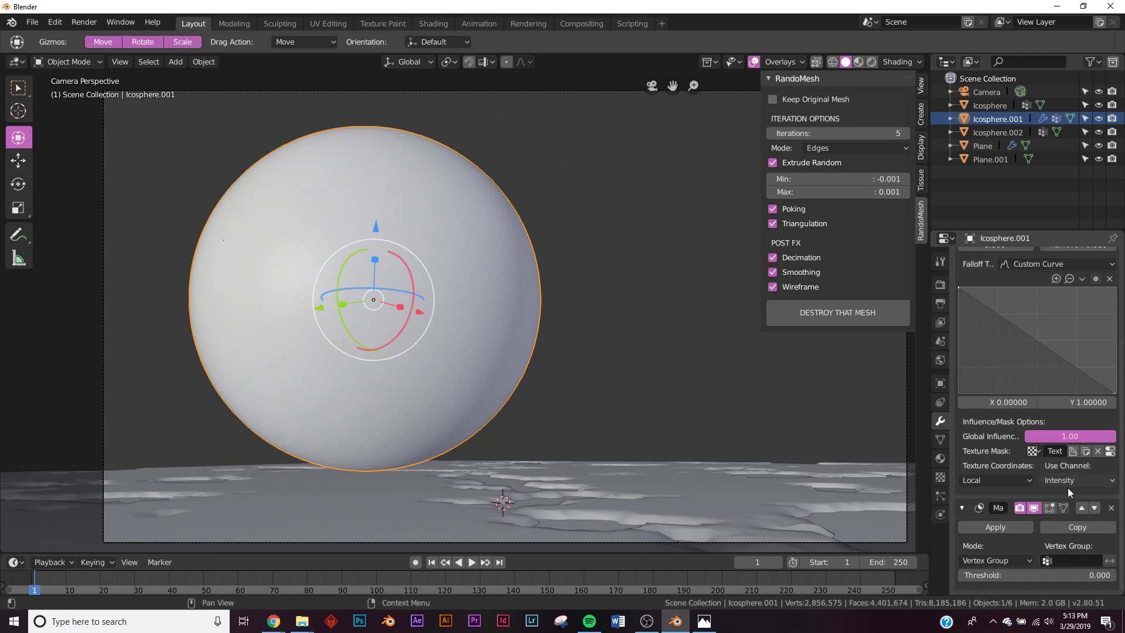
pyautogui.click(1063, 560)
pyautogui.click(996, 423)
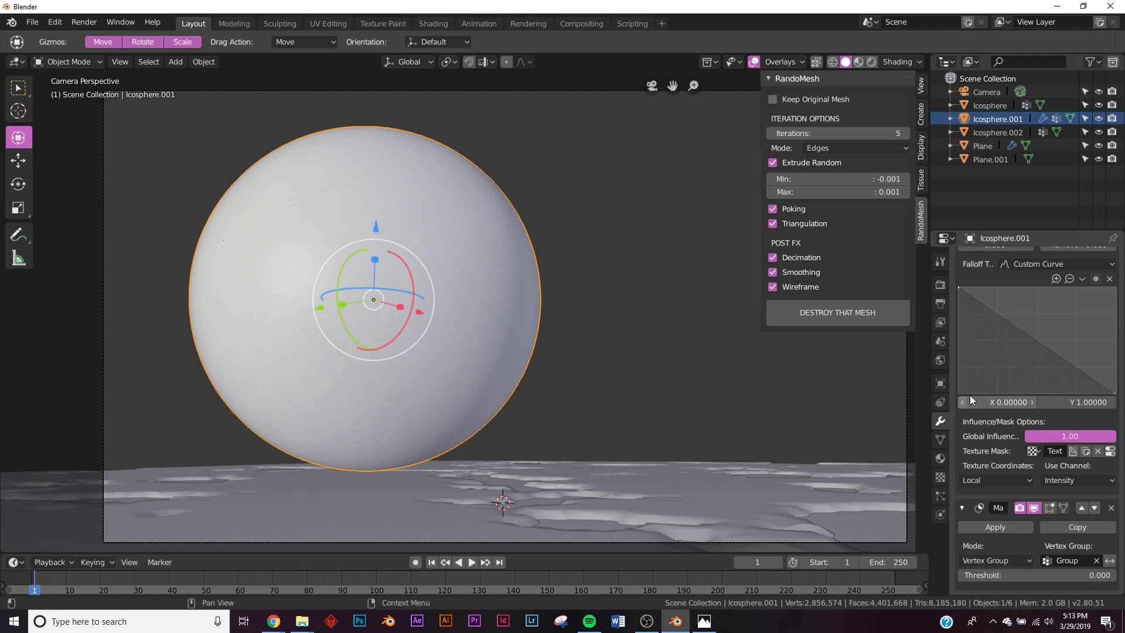
pyautogui.scroll(5, 970, 395)
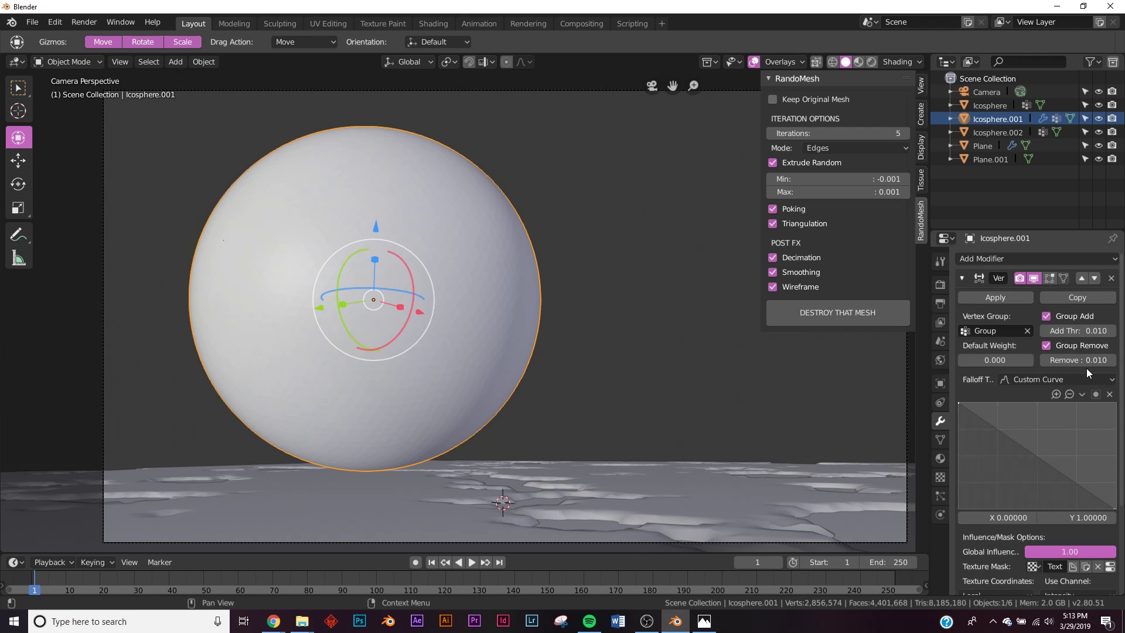
# Enable the color ramp on Icosphere.001's Clouds mask texture and move its white stop to position 0.560.
pyautogui.scroll(-3, 1084, 414)
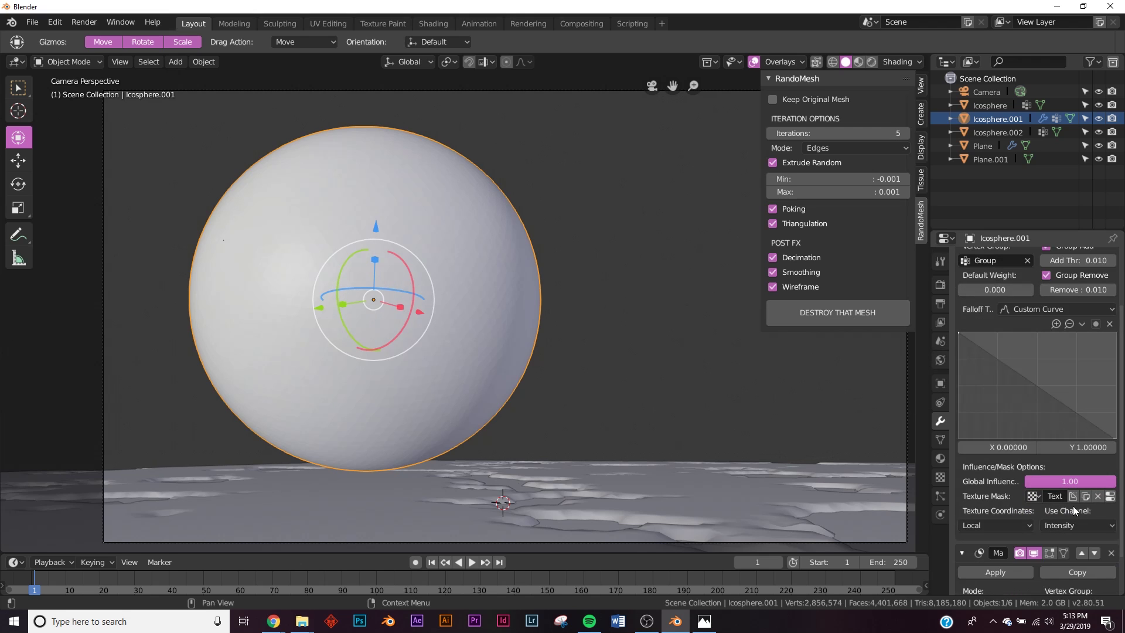
pyautogui.click(1109, 499)
pyautogui.scroll(-5, 1035, 501)
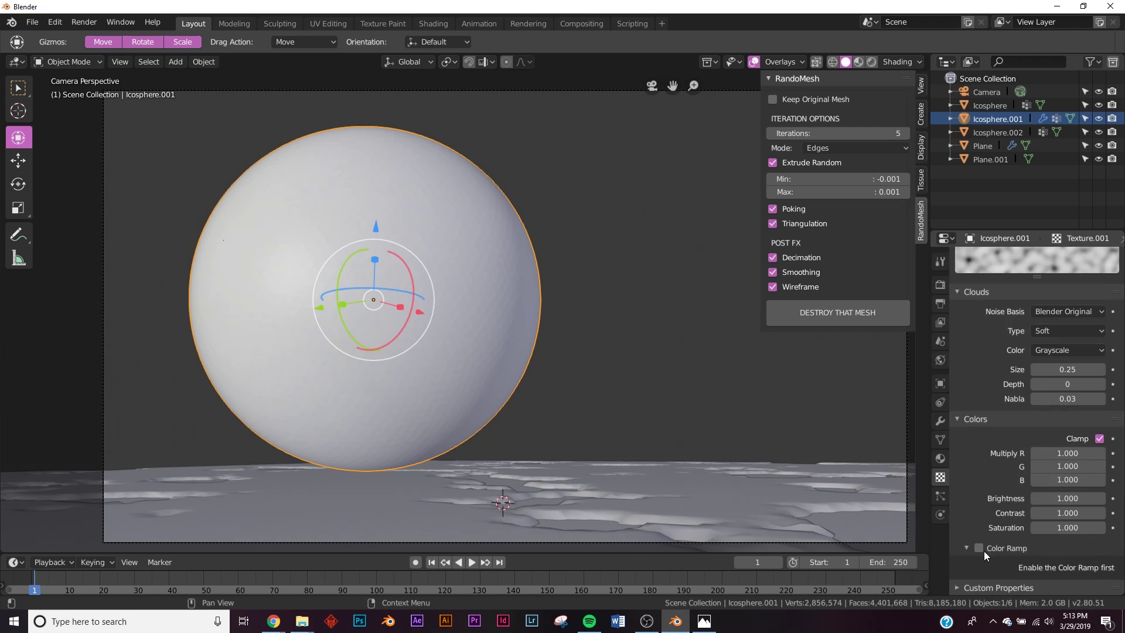
pyautogui.click(982, 549)
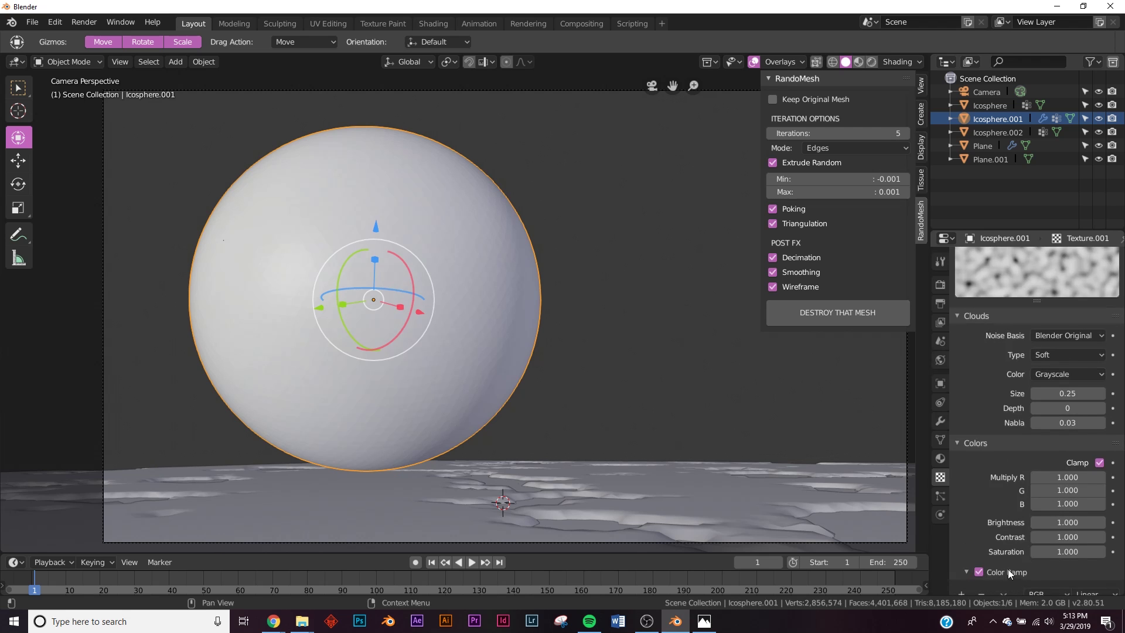
pyautogui.scroll(-3, 1009, 573)
pyautogui.moveTo(1117, 552); pyautogui.dragTo(1047, 550)
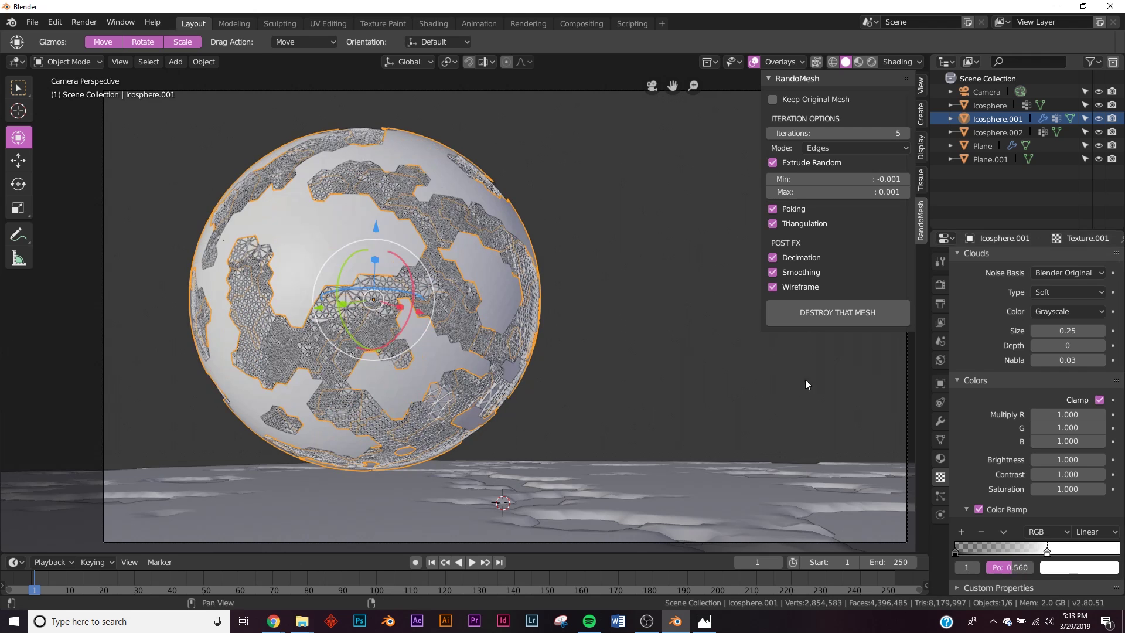
# Add a Solidify modifier to Icosphere.001 and adjust its thickness so the shell patches stand out from the sphere.
pyautogui.scroll(5, 1046, 422)
pyautogui.click(940, 421)
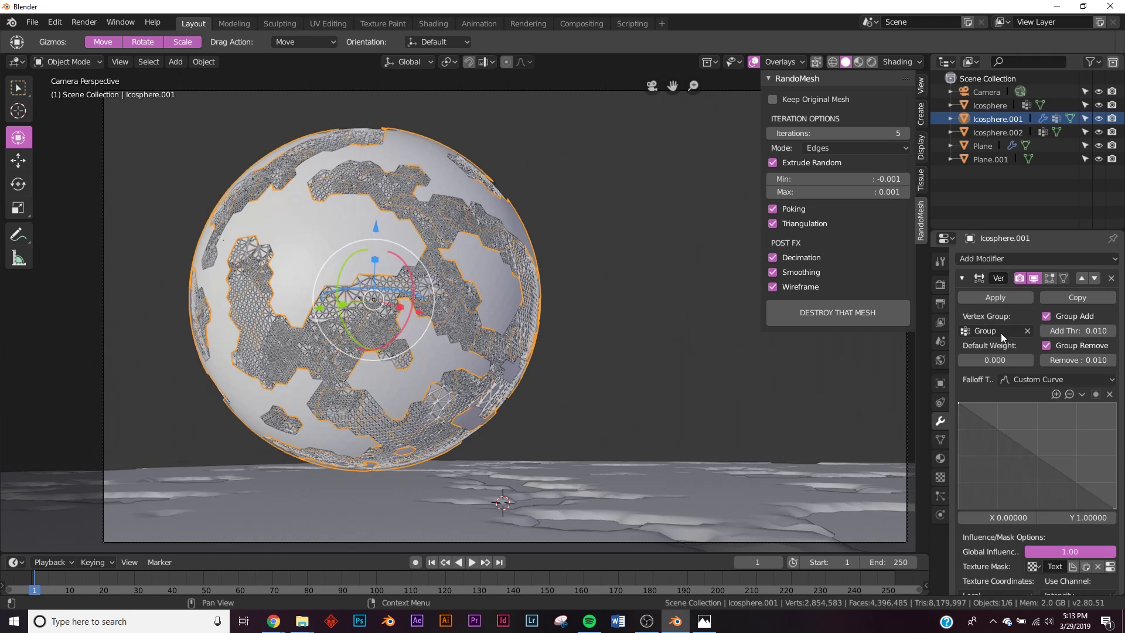
pyautogui.click(990, 262)
pyautogui.click(873, 464)
pyautogui.scroll(-8, 1019, 444)
pyautogui.moveTo(1000, 469); pyautogui.dragTo(977, 469)
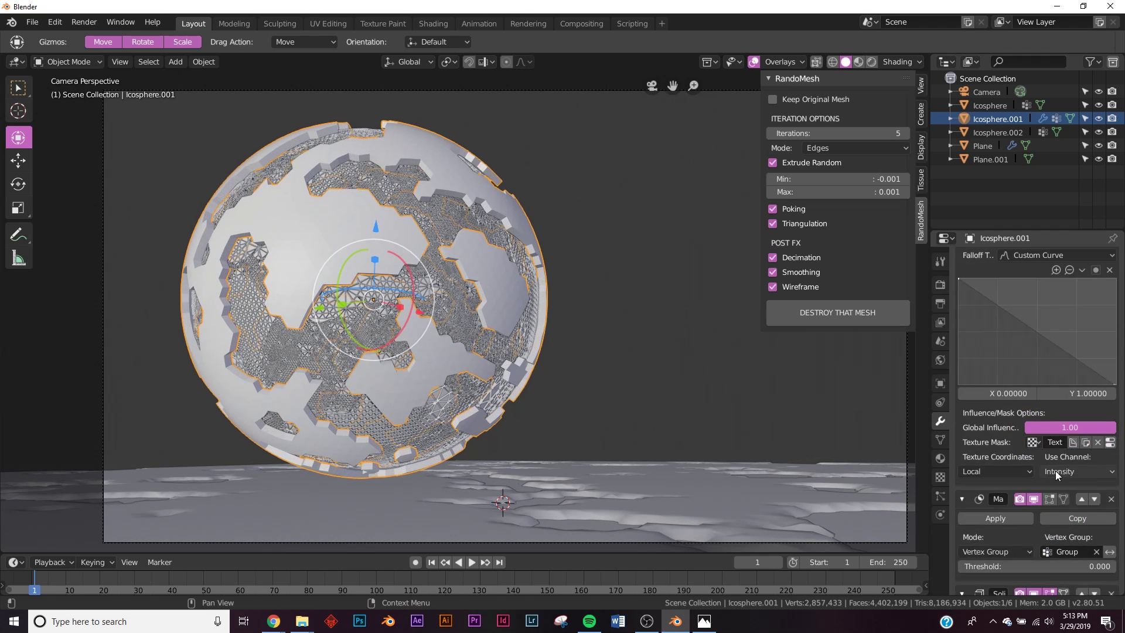
# Apply the Vertex Weight Edit, Mask and Solidify modifiers on Icosphere.001.
pyautogui.scroll(3, 1056, 470)
pyautogui.click(990, 299)
pyautogui.click(989, 298)
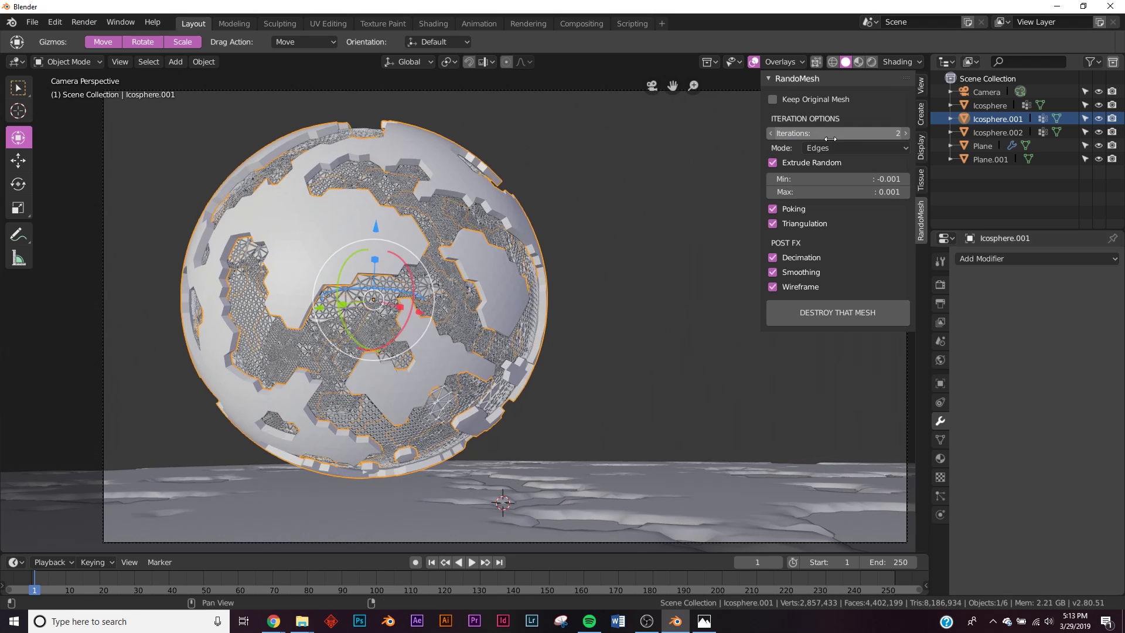
# Run RandoMesh on Icosphere.001 with 2 iterations in Edges mode, then deselect the sphere.
pyautogui.click(855, 320)
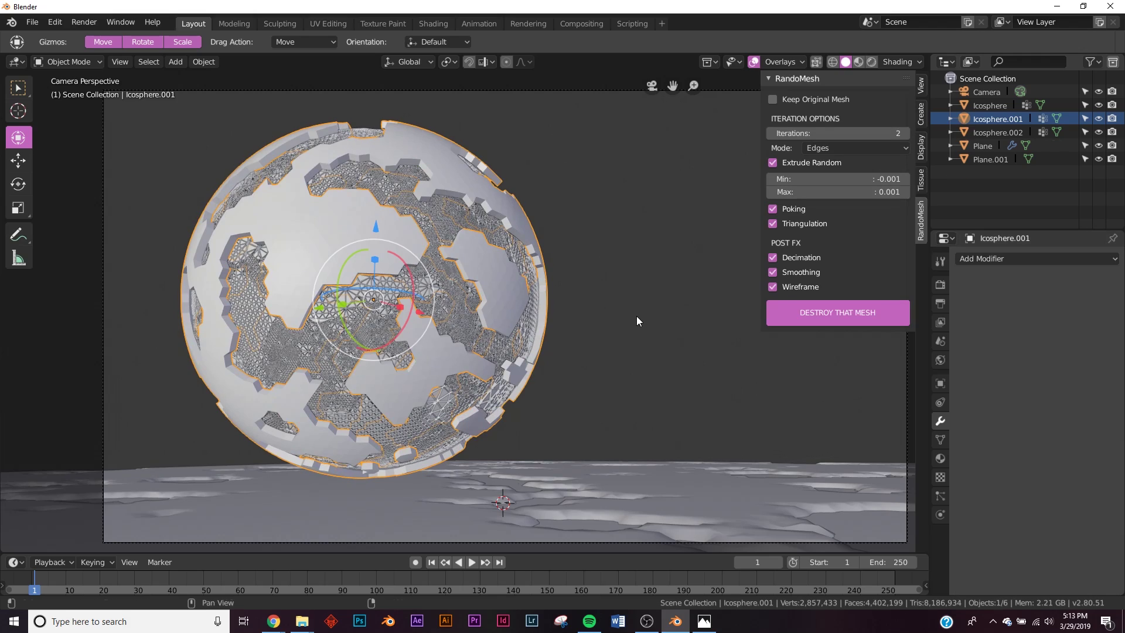
pyautogui.click(589, 282)
pyautogui.scroll(6, 498, 290)
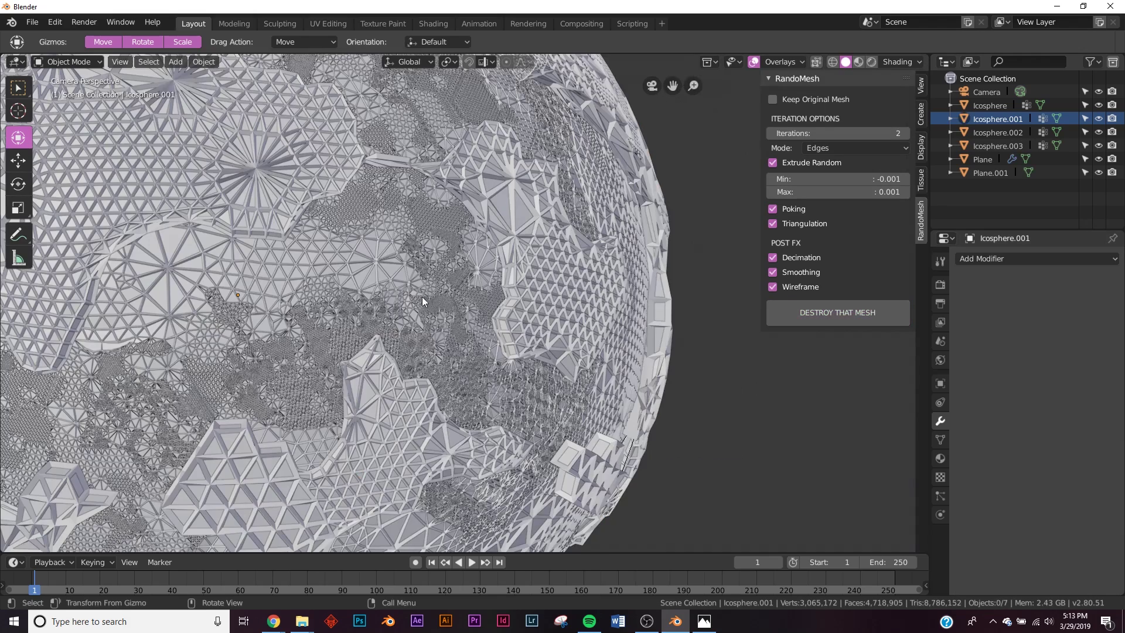
pyautogui.scroll(-5, 550, 279)
pyautogui.scroll(-2, 300, 209)
pyautogui.scroll(2, 277, 195)
pyautogui.scroll(-1, 292, 207)
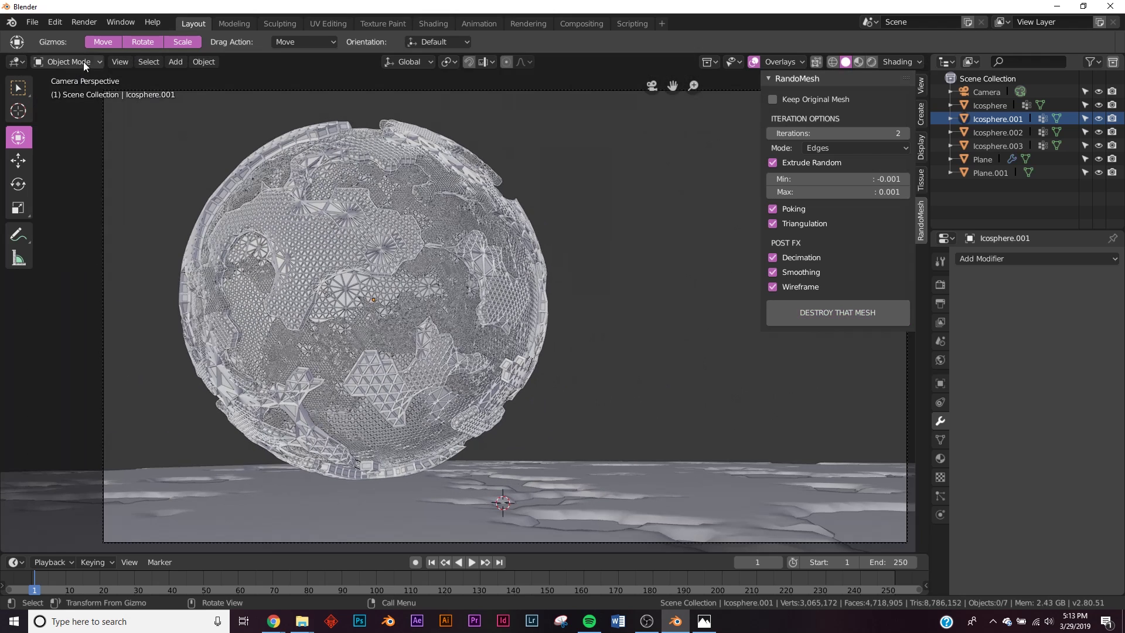
# Save the project on the Desktop as rang.blend.
pyautogui.click(32, 22)
pyautogui.click(63, 138)
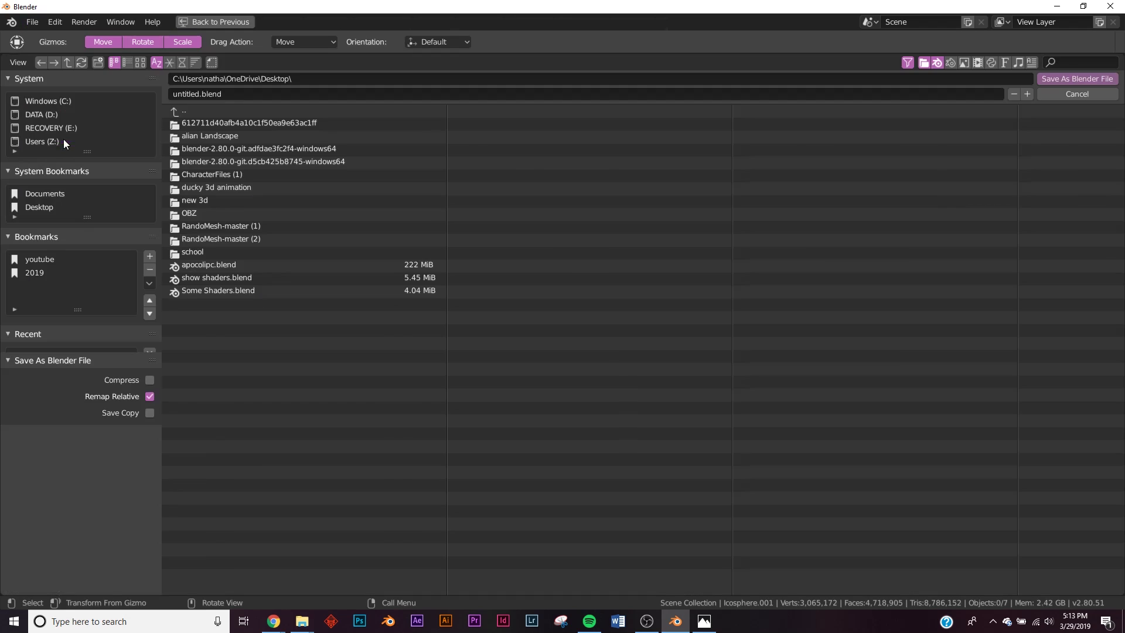
pyautogui.click(247, 92)
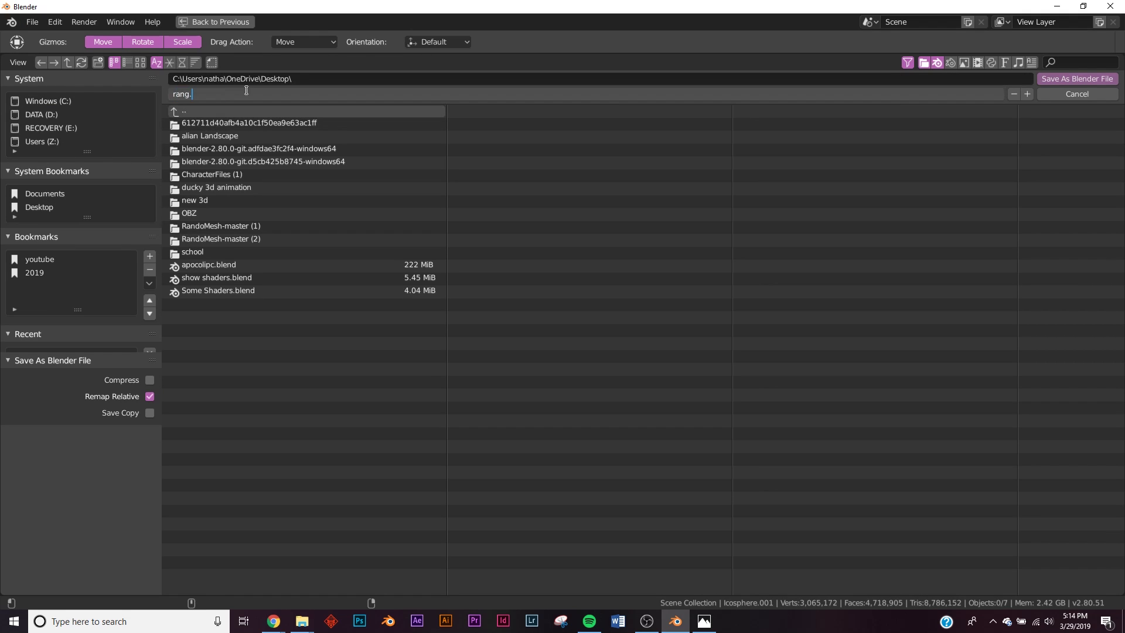
pyautogui.click(33, 210)
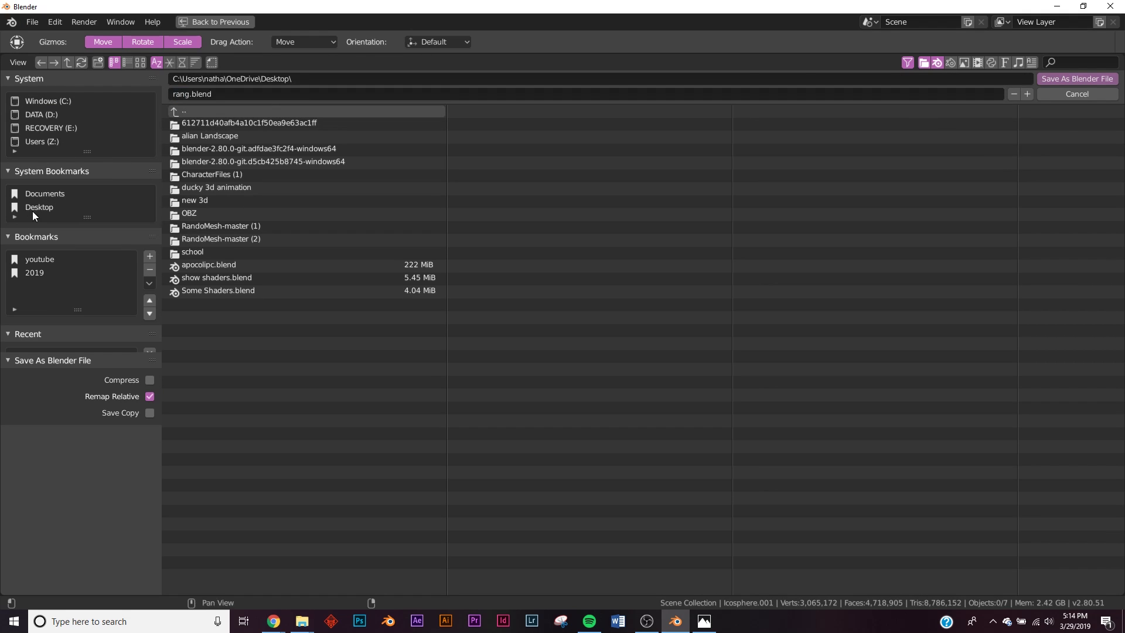
pyautogui.click(1064, 78)
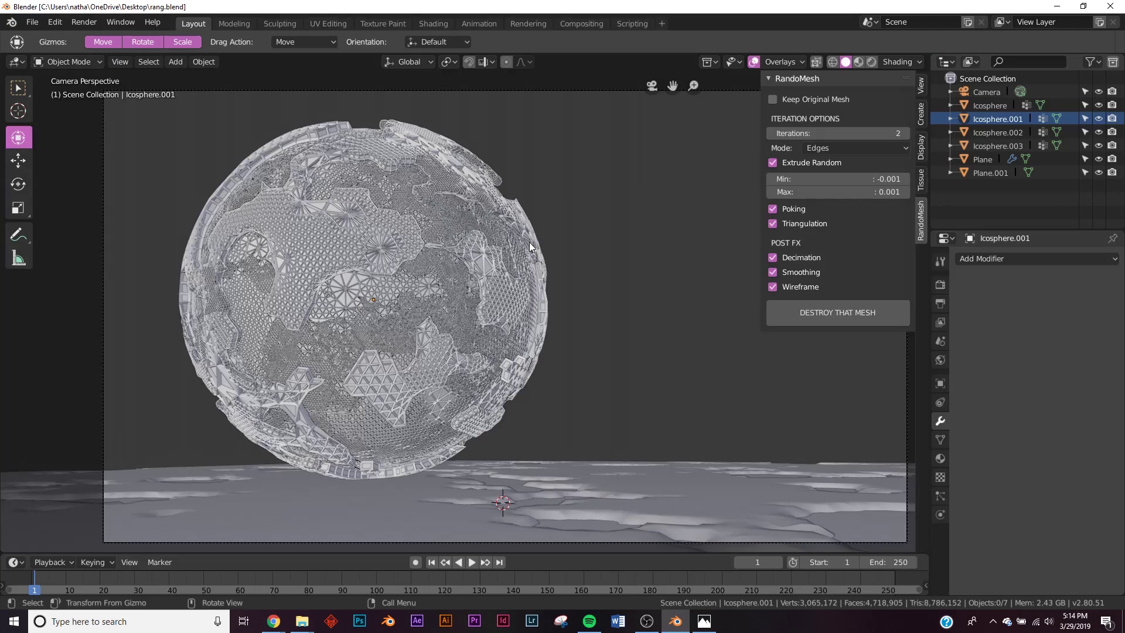
# Examine the sphere's mesh detail up close and compare it with the reference image color.png in Photos.
pyautogui.scroll(4, 501, 272)
pyautogui.scroll(-5, 501, 272)
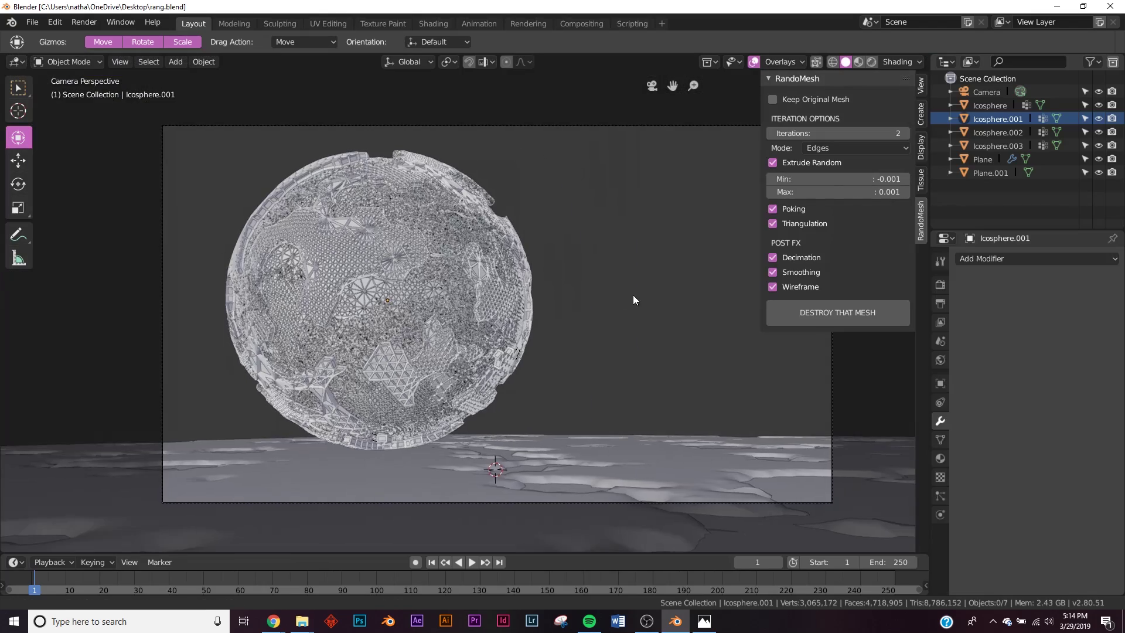
pyautogui.keyDown('shift'); pyautogui.moveTo(638, 300); pyautogui.dragTo(334, 317, button='middle'); pyautogui.keyUp('shift')
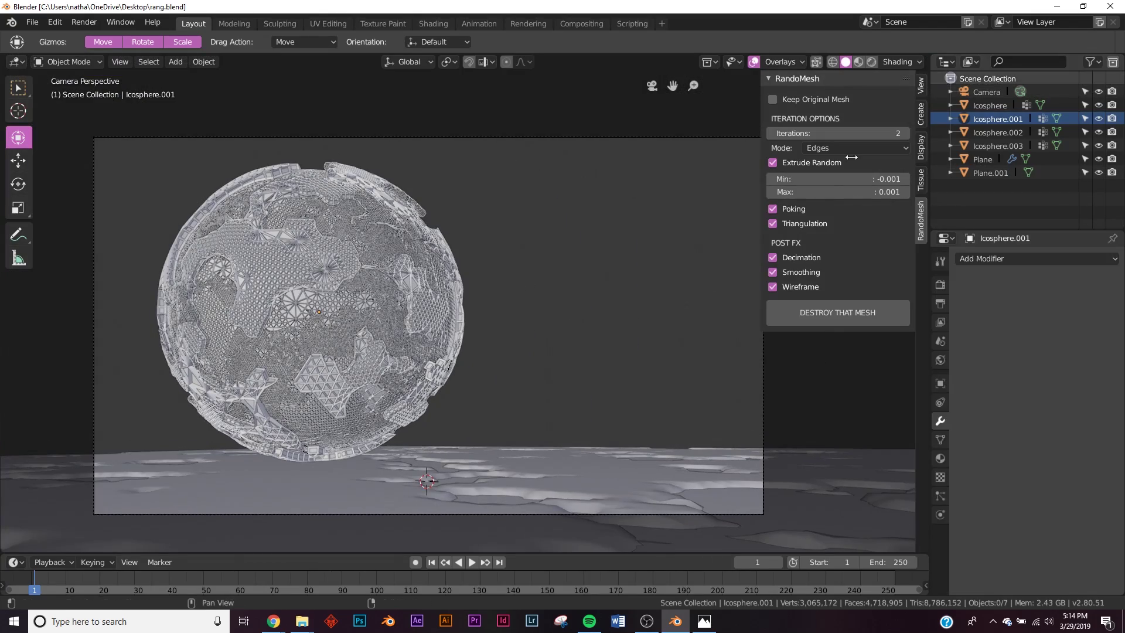
pyautogui.click(711, 626)
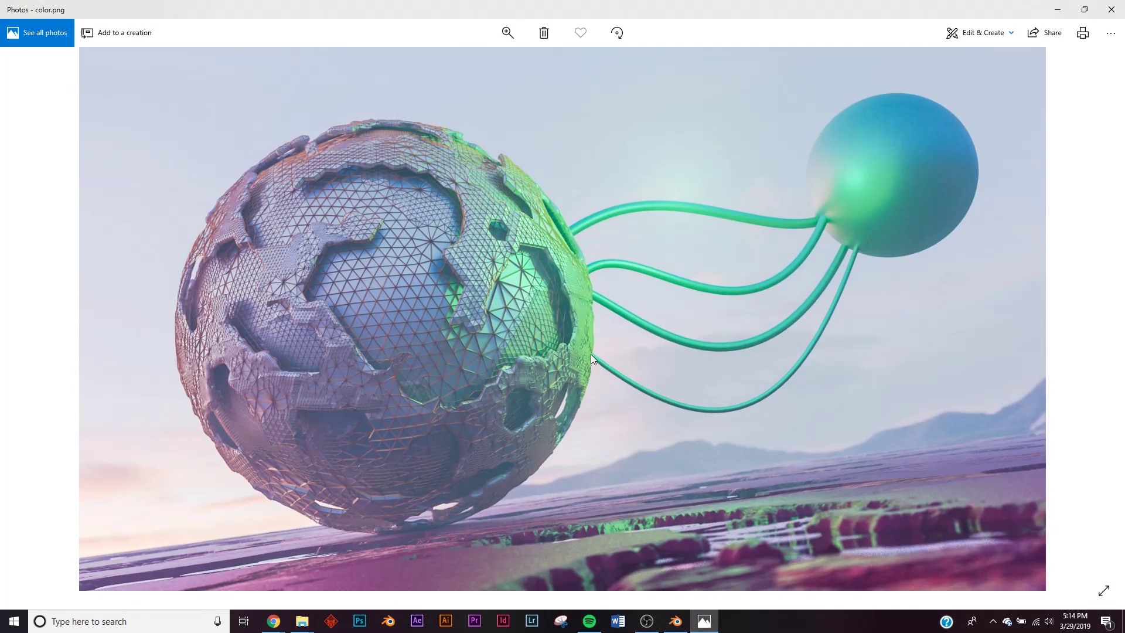
pyautogui.click(1061, 10)
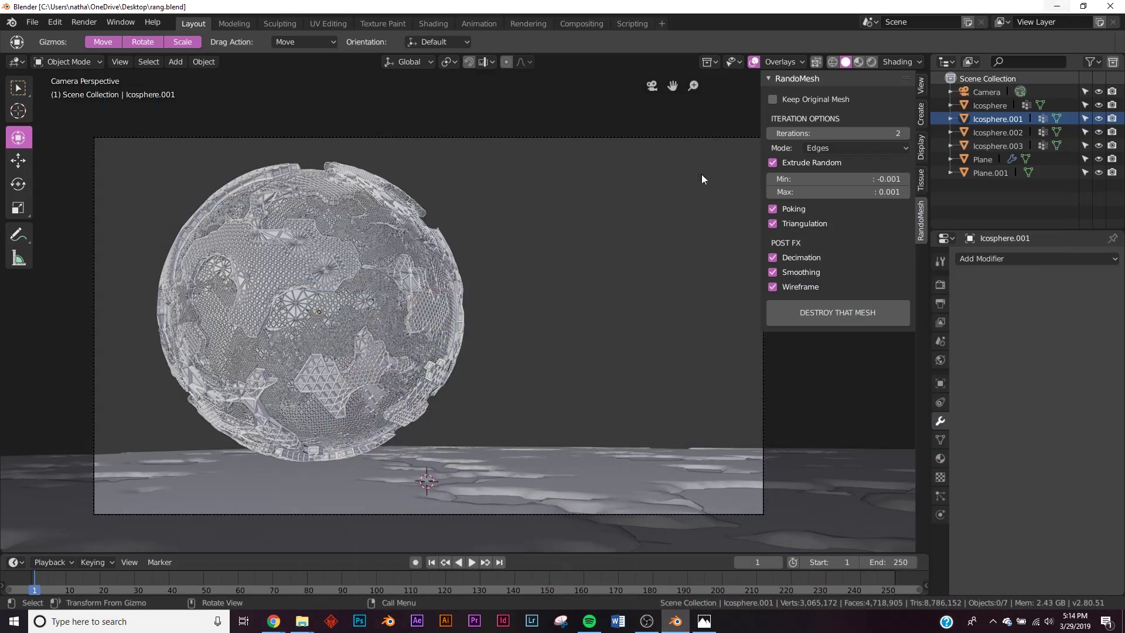
pyautogui.scroll(2, 444, 295)
pyautogui.keyDown('shift'); pyautogui.moveTo(366, 326); pyautogui.dragTo(489, 315, button='middle'); pyautogui.keyUp('shift')
pyautogui.scroll(2, 489, 315)
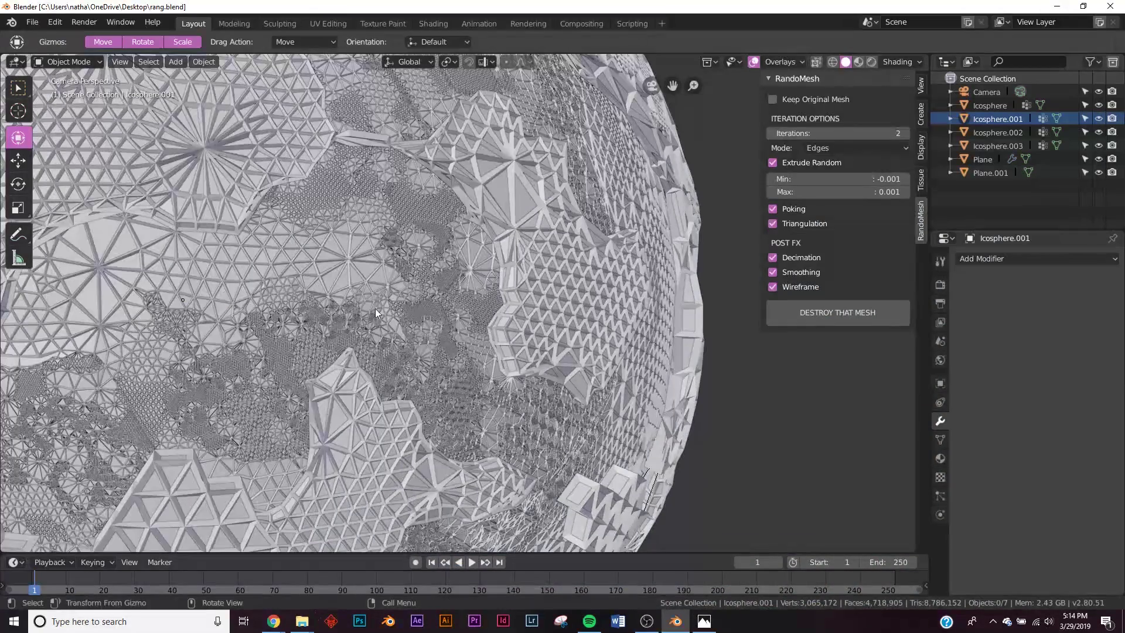
pyautogui.scroll(-3, 361, 243)
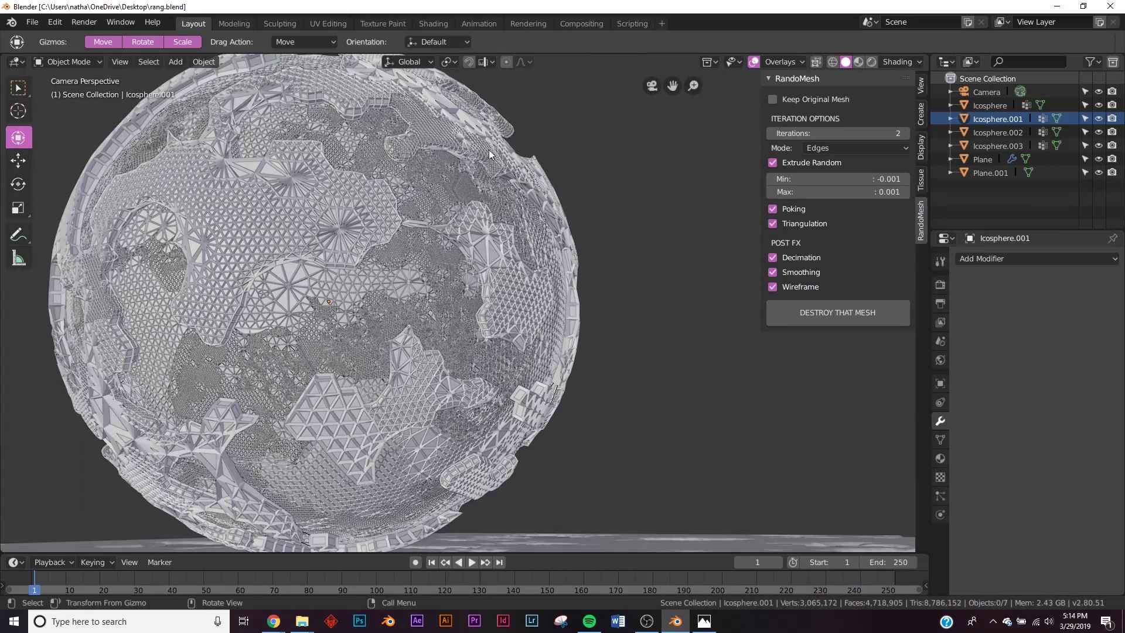
pyautogui.scroll(-2, 415, 297)
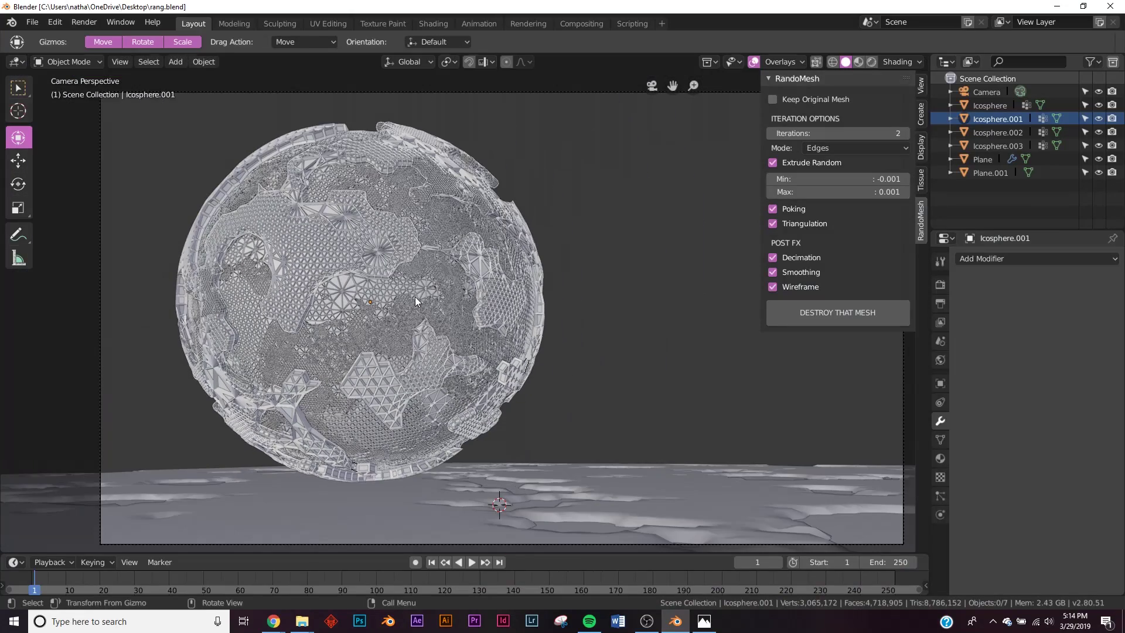
# Hide the viewport sidebar and rotate the camera 6.78° in camera view to tilt the horizon.
pyautogui.click(994, 92)
pyautogui.click(940, 421)
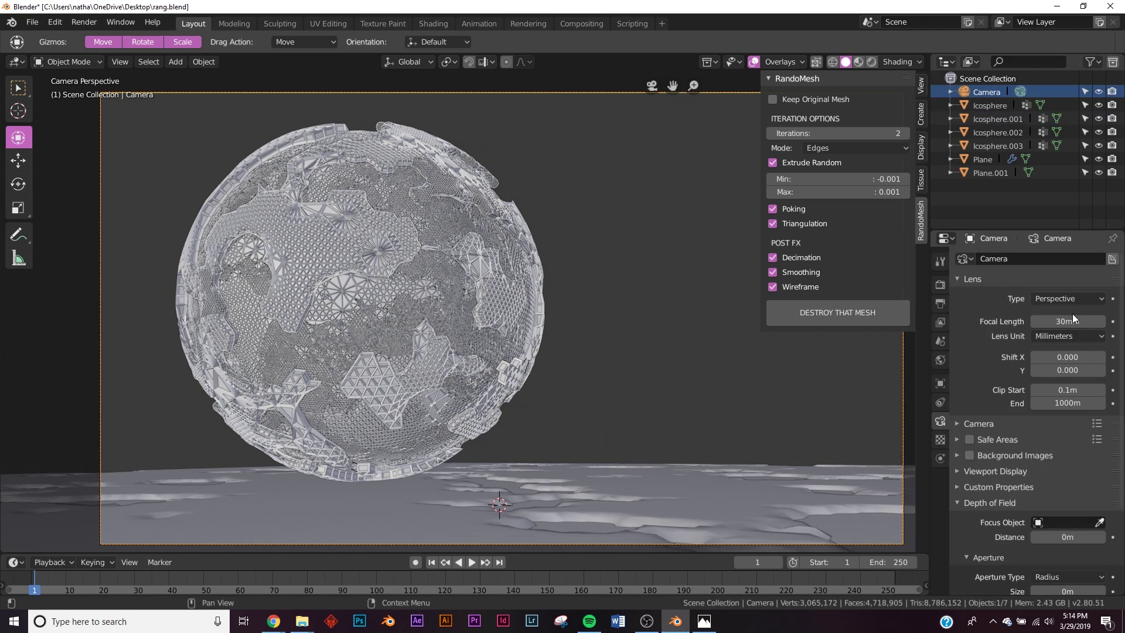
pyautogui.scroll(-3, 589, 303)
pyautogui.scroll(3, 589, 299)
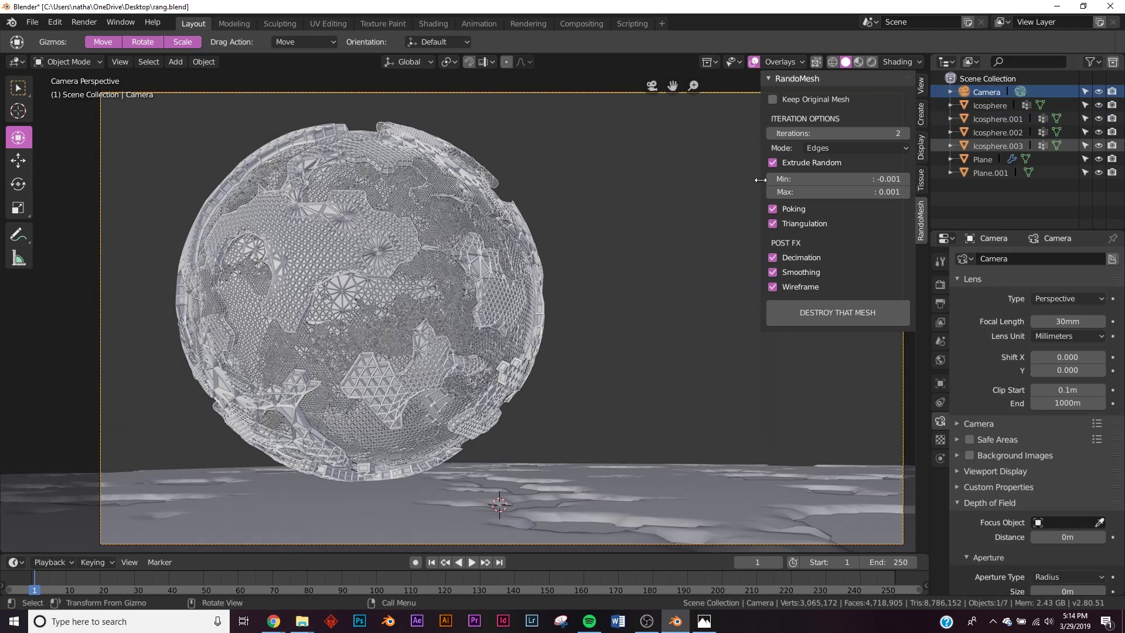
pyautogui.moveTo(760, 187); pyautogui.dragTo(985, 193)
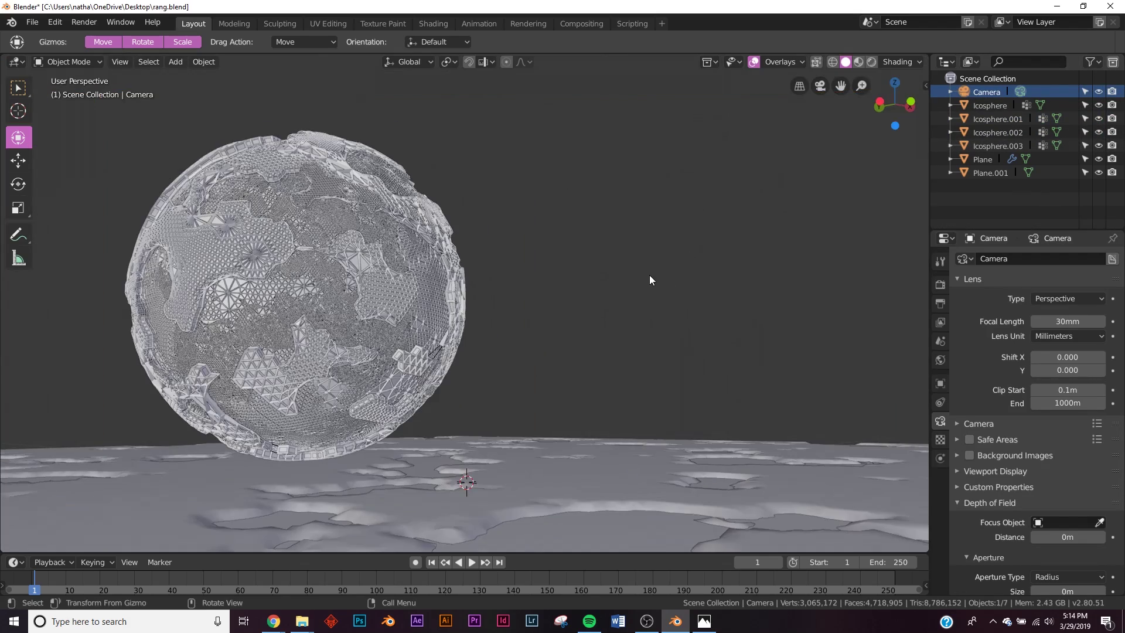
pyautogui.scroll(-2, 650, 281)
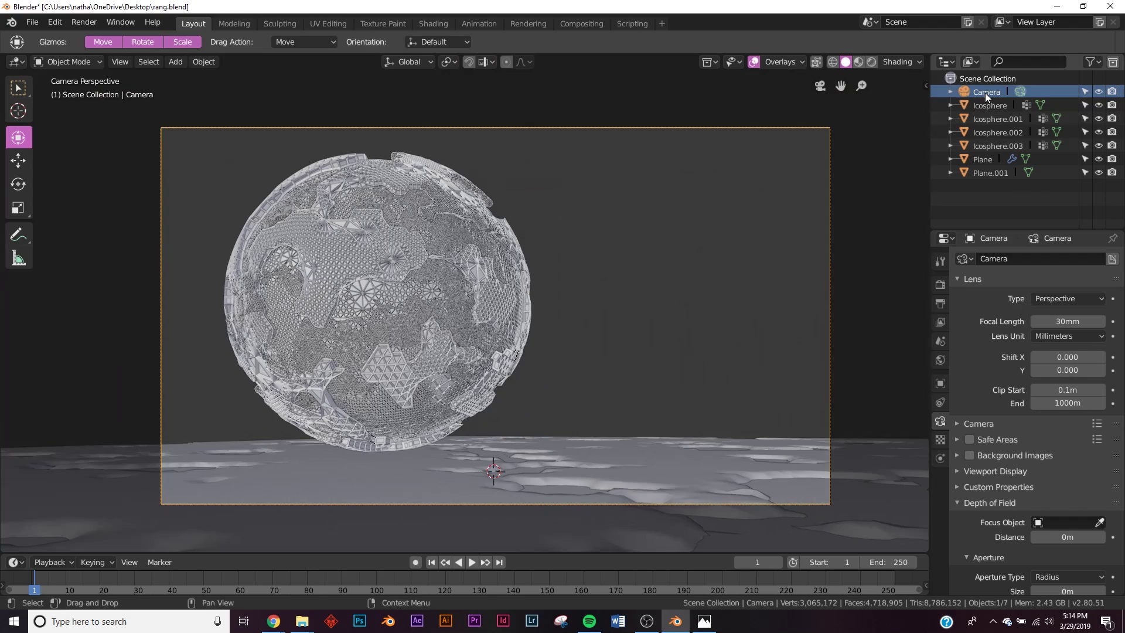
pyautogui.press('r')
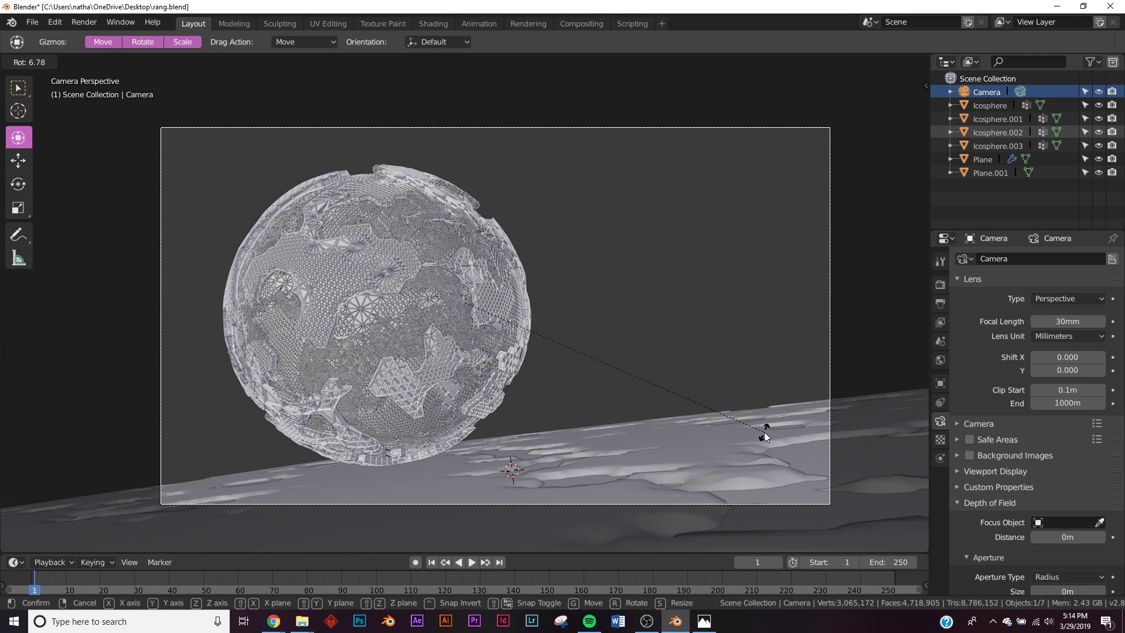
pyautogui.click(765, 435)
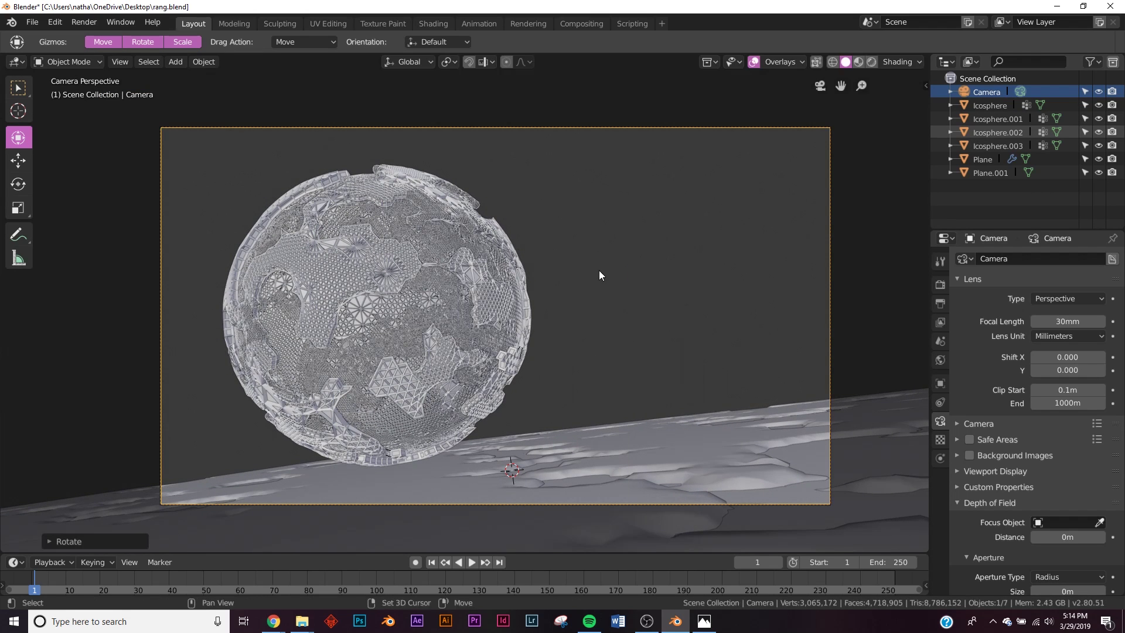
# Add an icosphere at the 3D cursor and subdivide its whole mesh with an increased number of cuts.
pyautogui.hotkey('shift', 'a')
pyautogui.moveTo(599, 270)
pyautogui.click(684, 326)
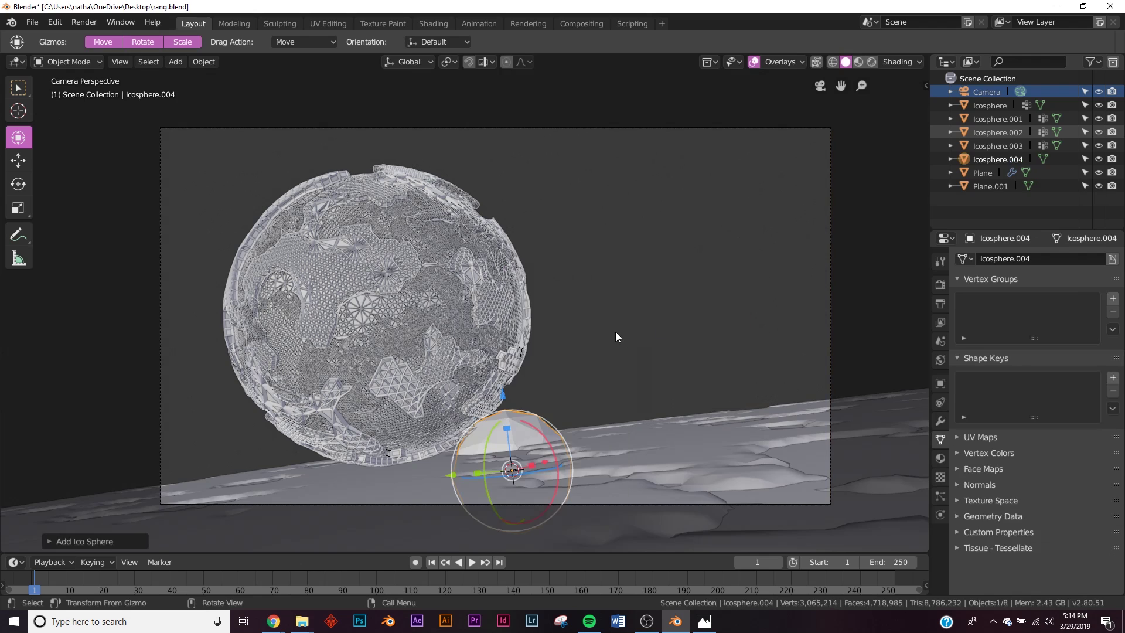
pyautogui.press('Tab')
pyautogui.rightClick(614, 328)
pyautogui.click(535, 223)
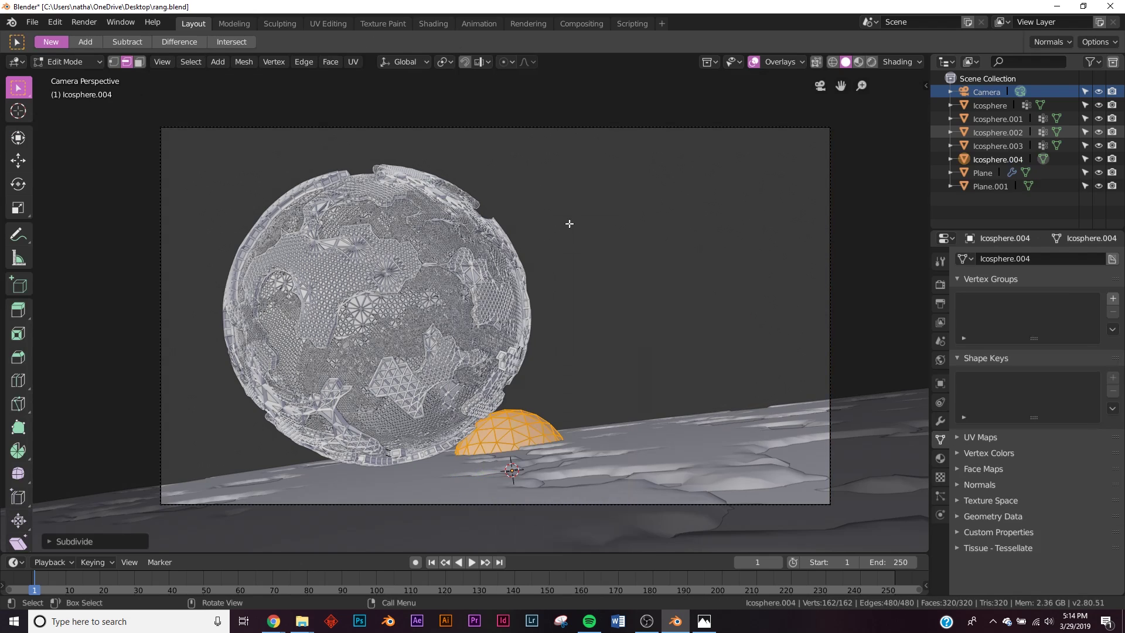
pyautogui.click(62, 540)
pyautogui.moveTo(176, 452); pyautogui.dragTo(193, 453)
pyautogui.press('Tab')
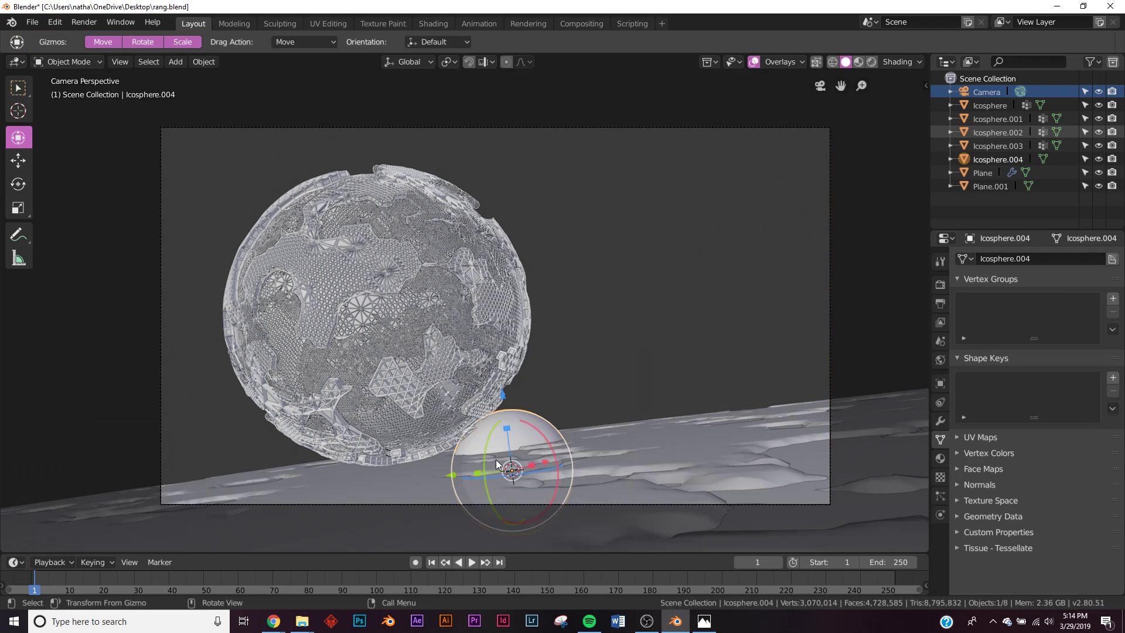
# Shade the new icosphere smooth and raise it 2.98 m along Z.
pyautogui.rightClick(609, 320)
pyautogui.click(608, 321)
pyautogui.moveTo(425, 487); pyautogui.dragTo(456, 459, button='middle')
pyautogui.moveTo(413, 371); pyautogui.dragTo(553, 232)
# Move the small sphere 0.473 m in X, -0.885 m in Y and 0.209 m in Z, toward the camera frame's upper-right corner.
pyautogui.press('KP_0')
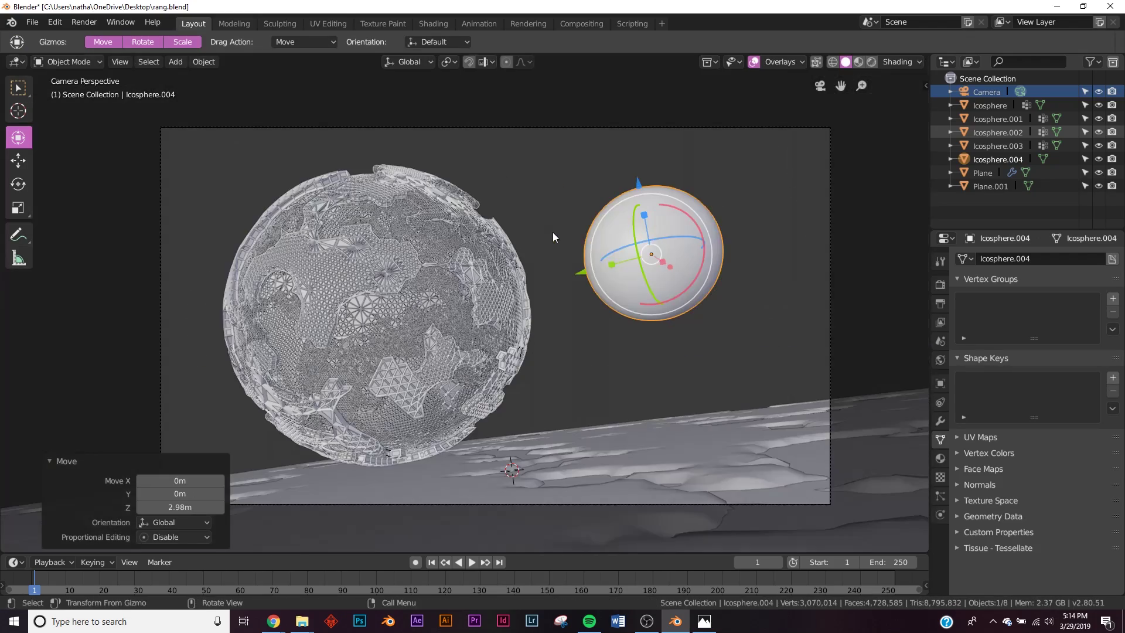
pyautogui.press('g')
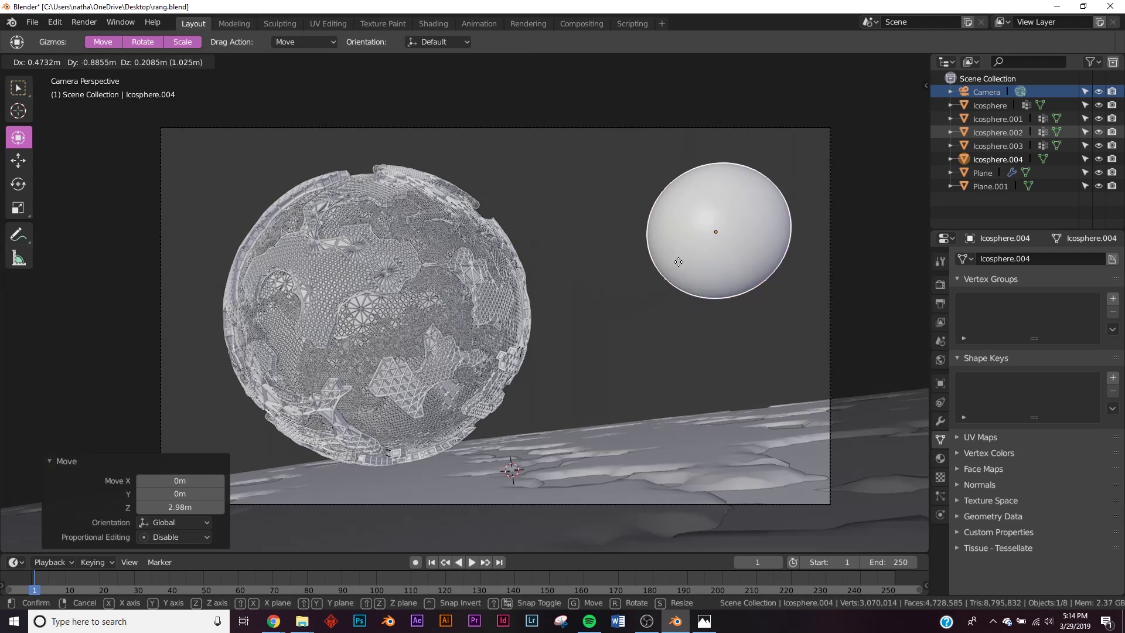
pyautogui.click(678, 262)
pyautogui.press('KP_0')
pyautogui.press('KP_0')
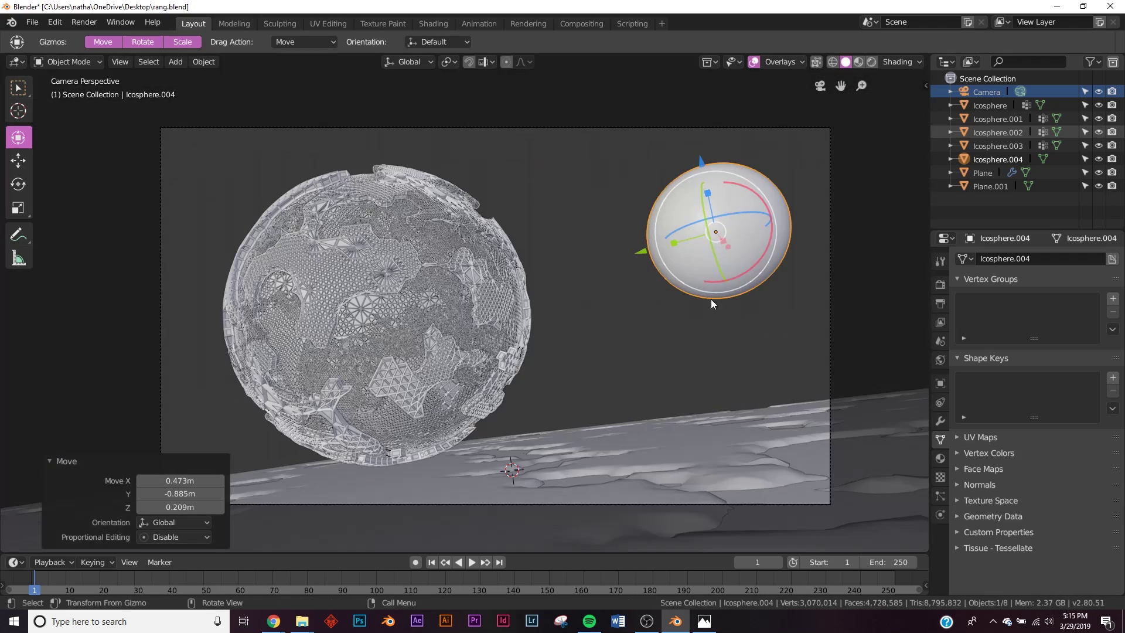
# Check the reference image, then add a NURBS path curve and raise it to the height of the spheres.
pyautogui.click(703, 621)
pyautogui.hotkey('alt', 'Tab')
pyautogui.hotkey('shift', 'a')
pyautogui.moveTo(578, 265)
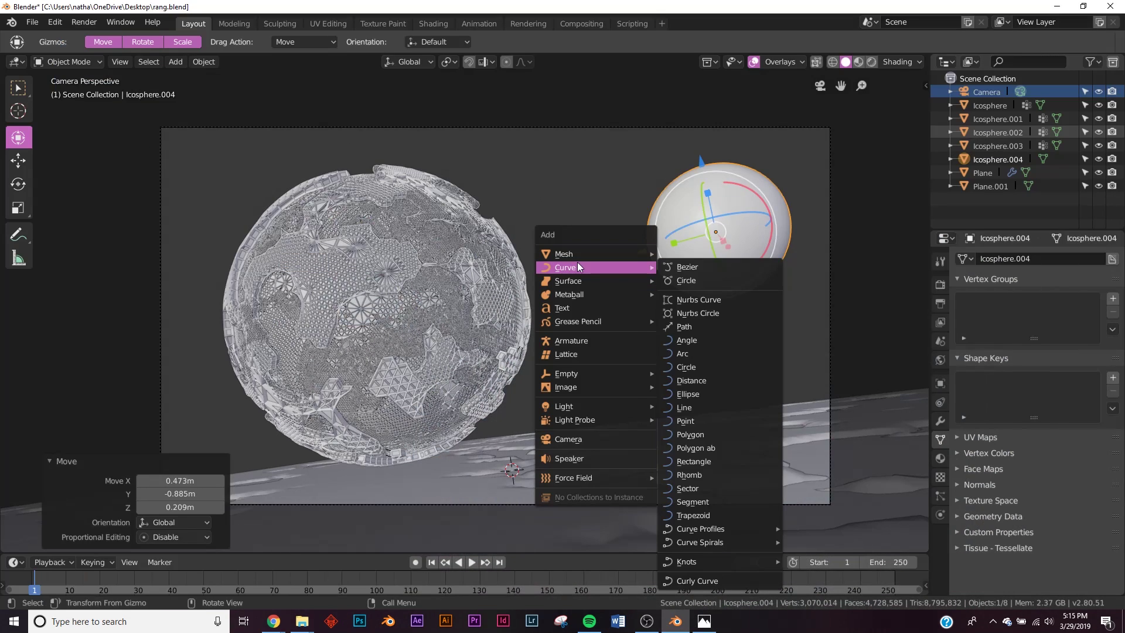
pyautogui.click(682, 326)
pyautogui.moveTo(604, 272); pyautogui.dragTo(568, 332, button='middle')
pyautogui.scroll(-3, 568, 332)
pyautogui.moveTo(467, 329); pyautogui.dragTo(446, 223)
# Move the path along Y to between the two spheres and rotate it -37.9° about Z.
pyautogui.press('g')
pyautogui.press('y')
pyautogui.click(551, 311)
pyautogui.moveTo(582, 322)
pyautogui.mouseDown()
pyautogui.moveTo(535, 316)
pyautogui.moveTo(562, 319)
pyautogui.moveTo(563, 330)
pyautogui.mouseUp()
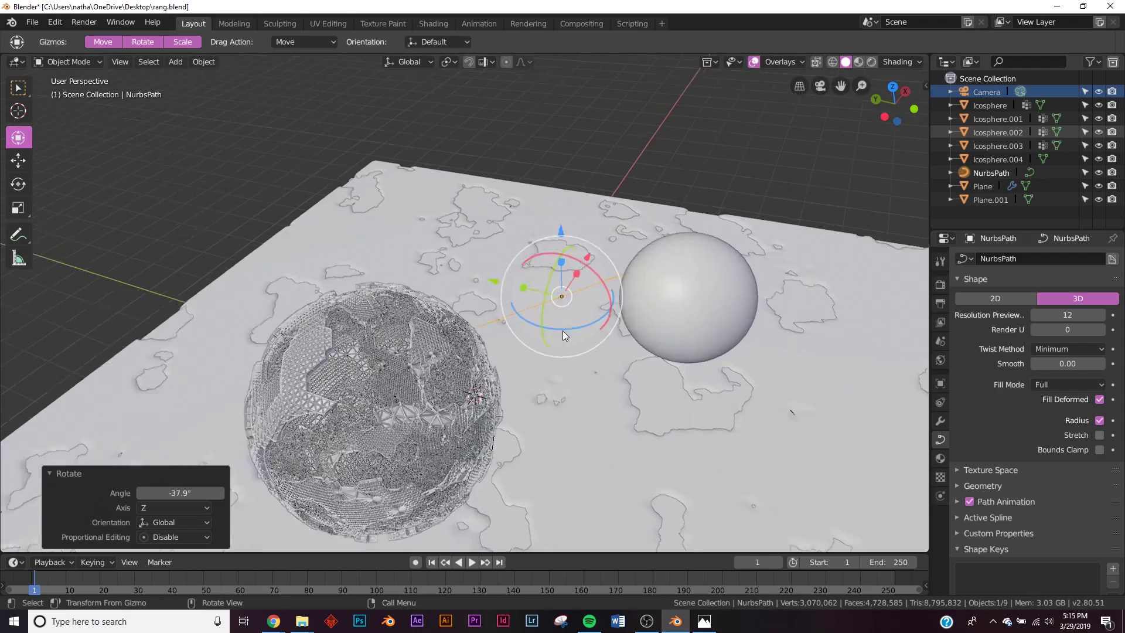
# Move the path -1.08 m along X and rotate it -6.43° about Z so it lines up between the two spheres.
pyautogui.scroll(2, 564, 299)
pyautogui.moveTo(514, 280); pyautogui.dragTo(555, 290)
pyautogui.moveTo(645, 263); pyautogui.dragTo(625, 279)
pyautogui.click(594, 306)
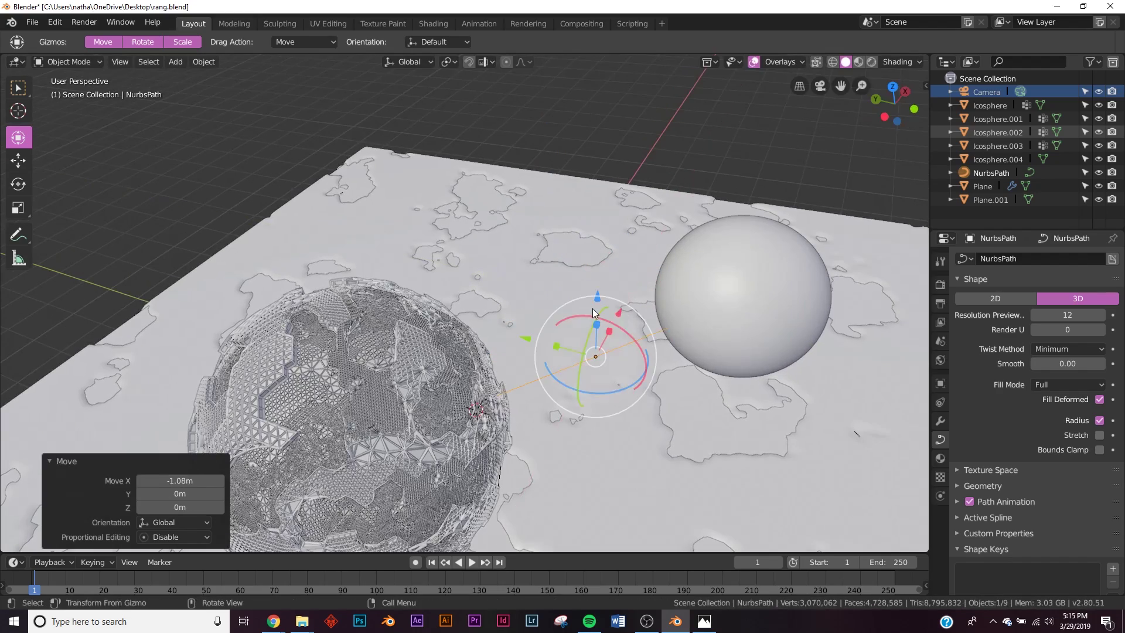
pyautogui.moveTo(617, 388)
pyautogui.mouseDown()
pyautogui.moveTo(607, 395)
pyautogui.moveTo(623, 385)
pyautogui.mouseUp()
# Scale the path uniformly to 0.750, judging its length through the camera view.
pyautogui.press('KP_0')
pyautogui.press('s')
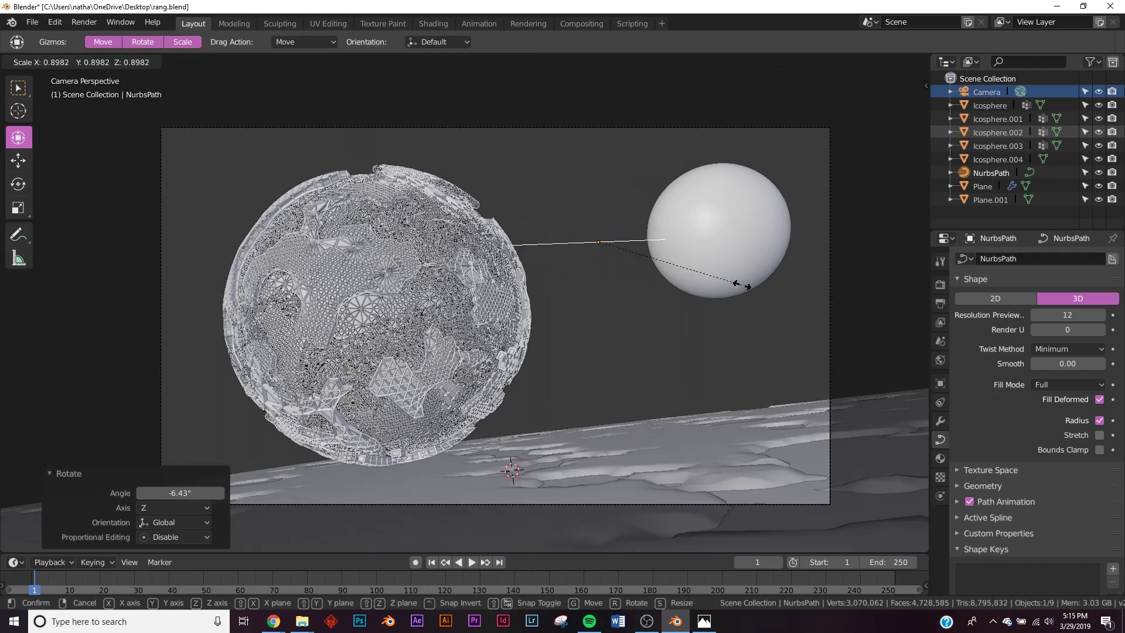
pyautogui.click(710, 294)
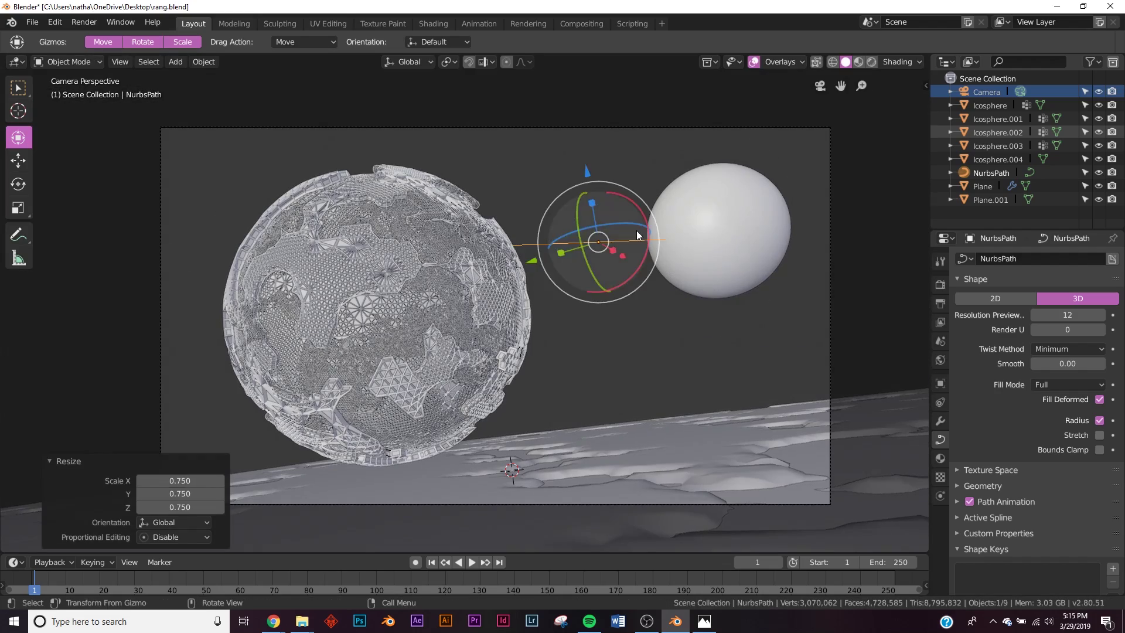
# Lower the path's middle control point along Z so the curve sags between the spheres.
pyautogui.press('Tab')
pyautogui.scroll(3, 638, 231)
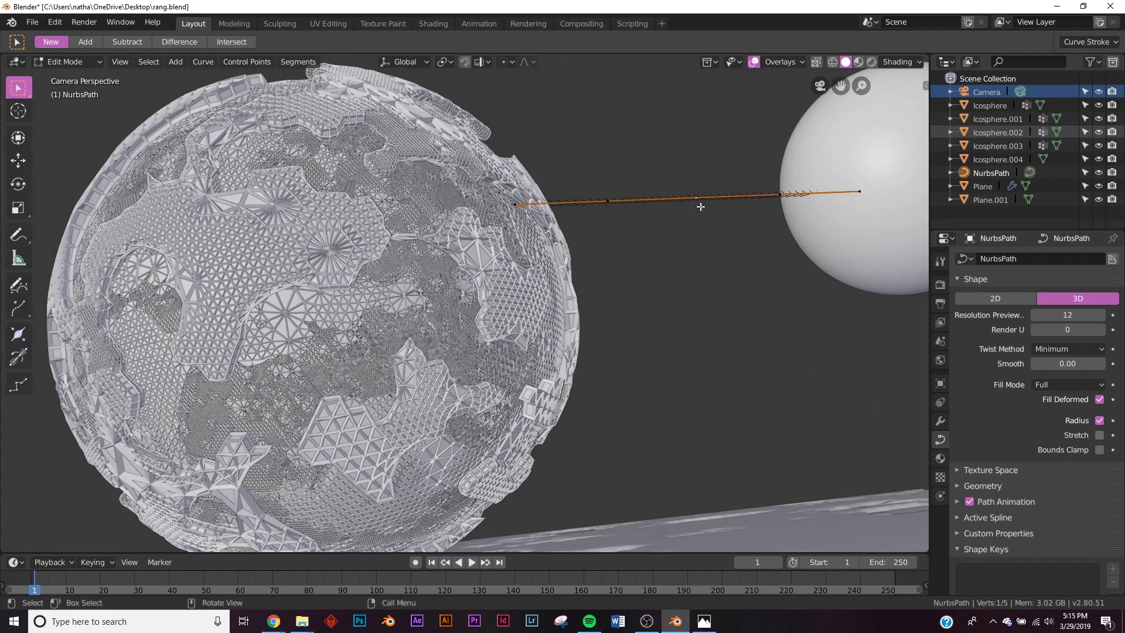
pyautogui.scroll(-2, 662, 179)
pyautogui.click(24, 143)
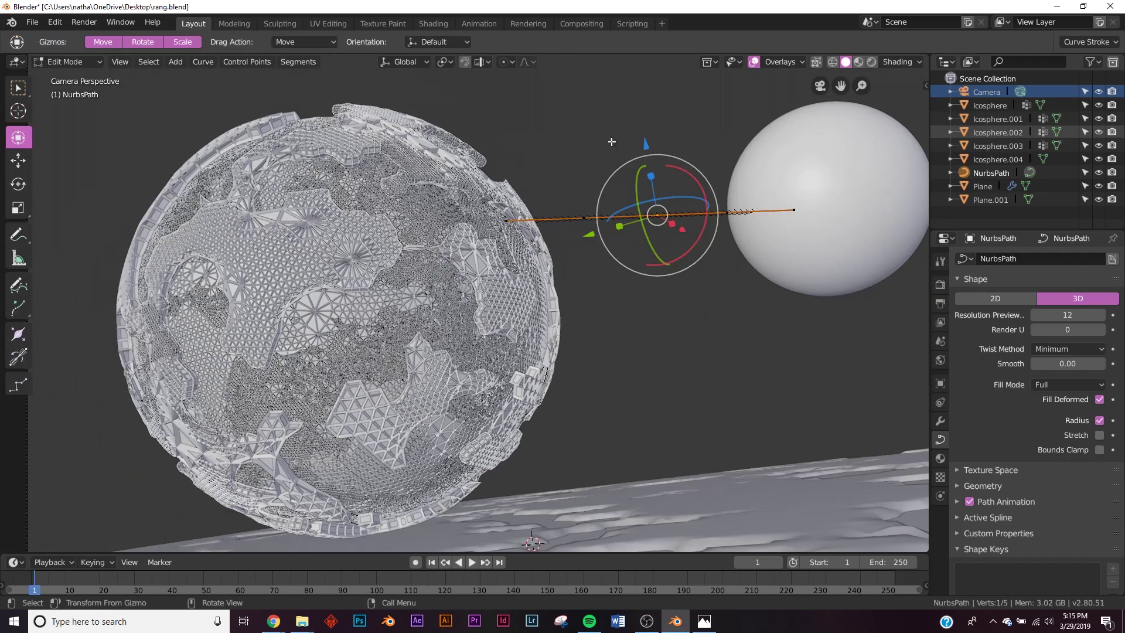
pyautogui.moveTo(647, 145); pyautogui.dragTo(662, 252)
pyautogui.press('Tab')
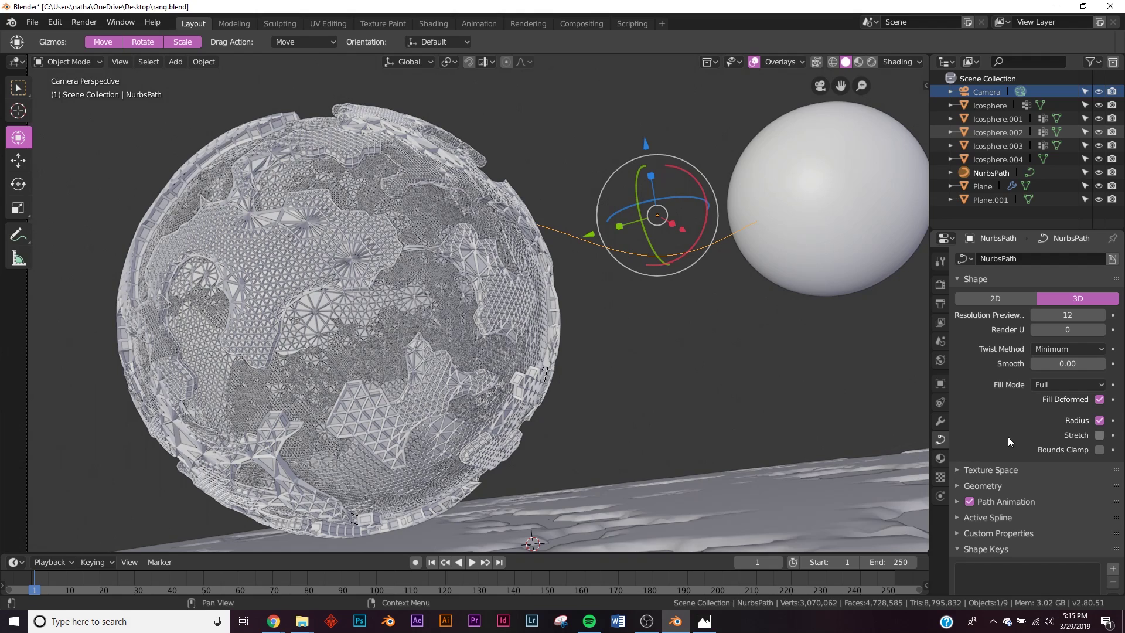
# Set the path's bevel depth to 0.04 m to turn the curve into a tube.
pyautogui.click(988, 485)
pyautogui.scroll(-5, 1002, 484)
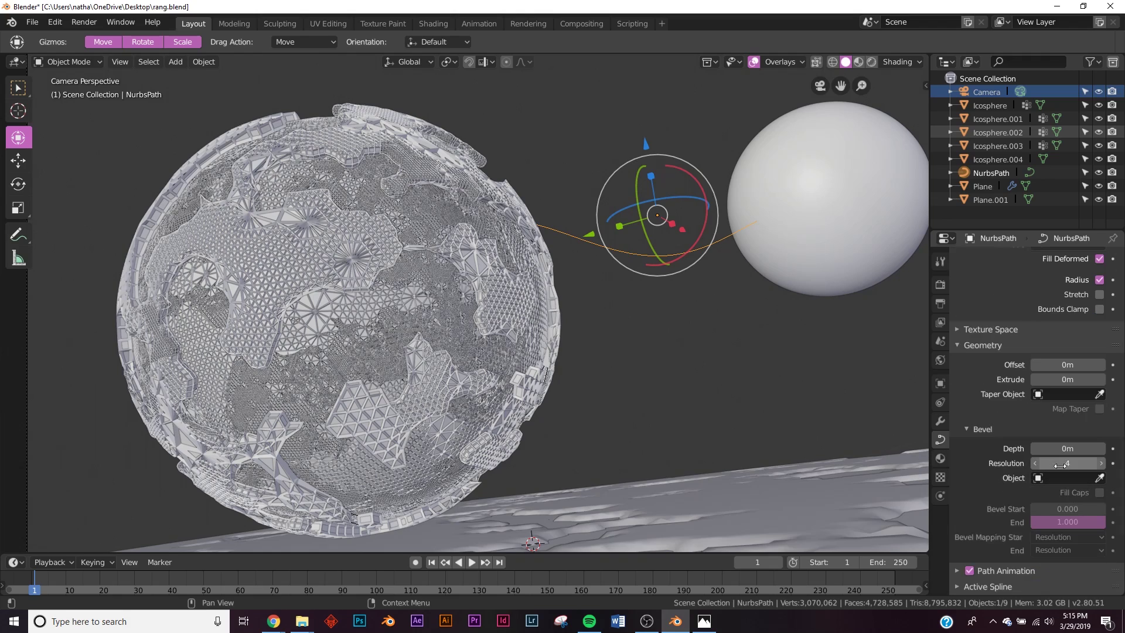
pyautogui.click(1101, 450)
pyautogui.click(1101, 450)
pyautogui.click(1102, 450)
pyautogui.click(1101, 450)
pyautogui.scroll(5, 711, 272)
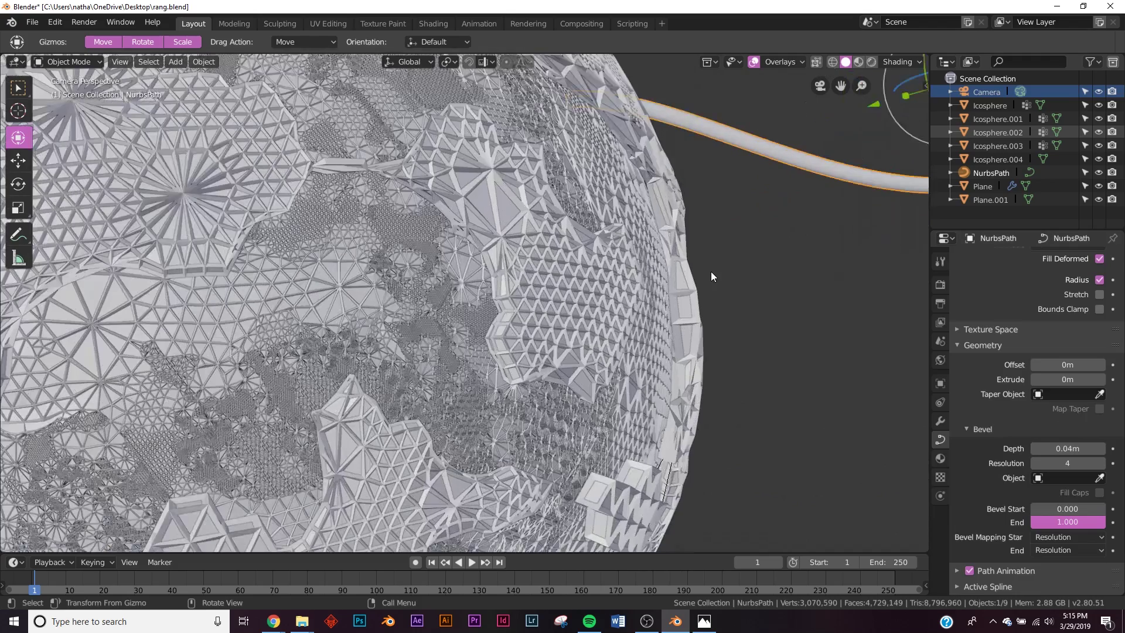
pyautogui.keyDown('shift'); pyautogui.moveTo(765, 248); pyautogui.dragTo(516, 287, button='middle'); pyautogui.keyUp('shift')
pyautogui.scroll(-6, 725, 222)
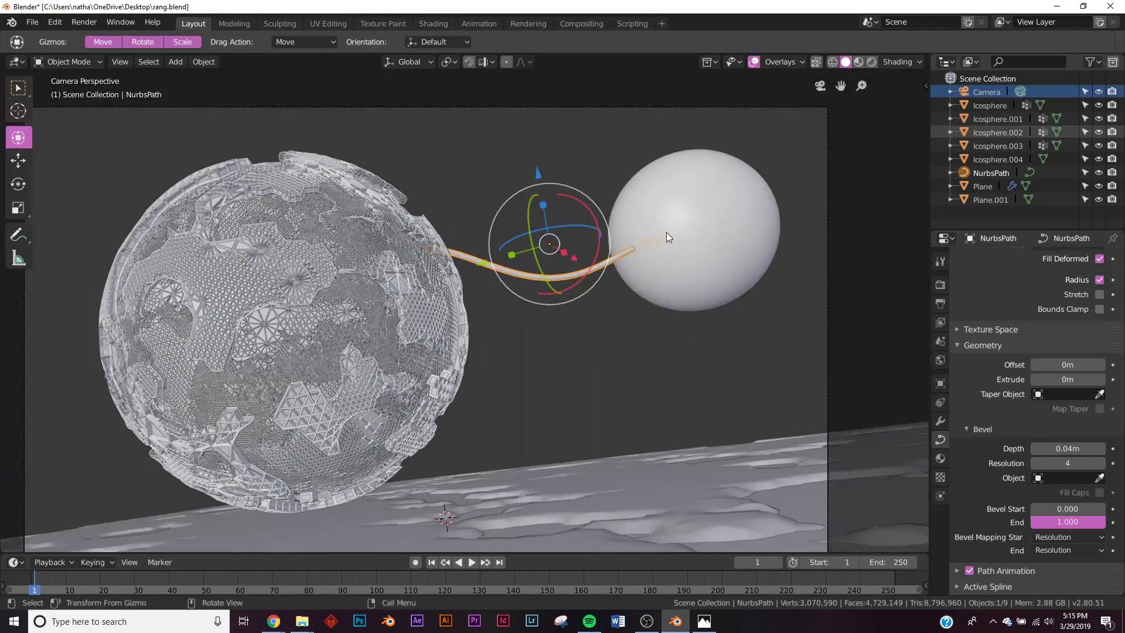
pyautogui.keyDown('shift'); pyautogui.moveTo(666, 232); pyautogui.dragTo(641, 254, button='middle'); pyautogui.keyUp('shift')
pyautogui.scroll(-2, 641, 255)
pyautogui.scroll(3, 586, 293)
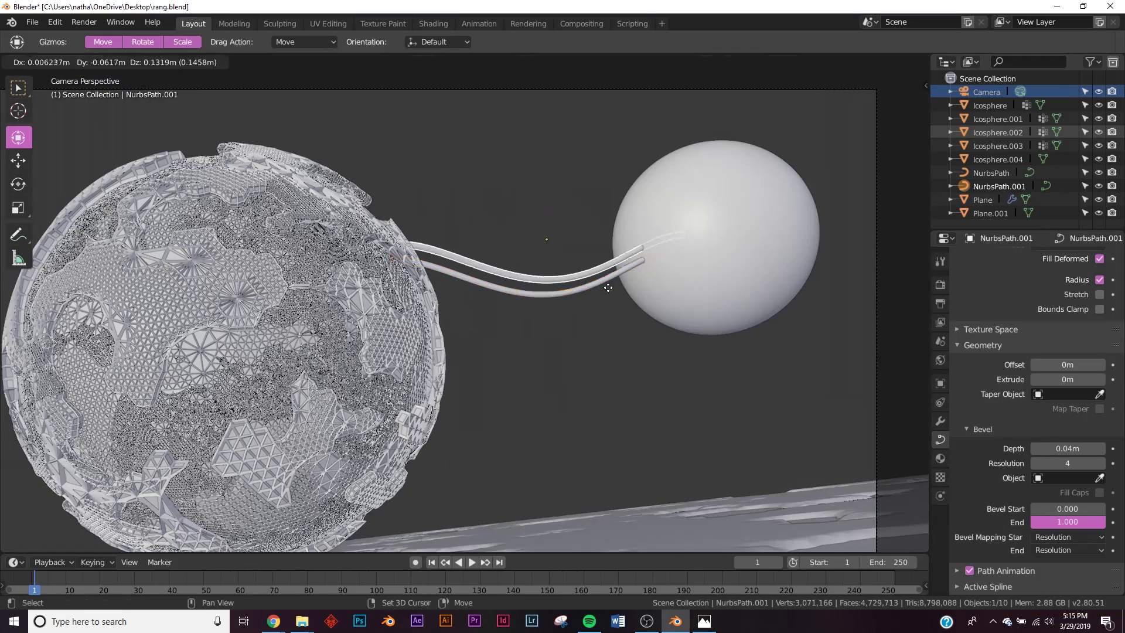
# Duplicate the tube and raise the copy 0.32 m along Z.
pyautogui.hotkey('shift', 'd')
pyautogui.press('z')
pyautogui.moveTo(525, 157); pyautogui.dragTo(525, 157)
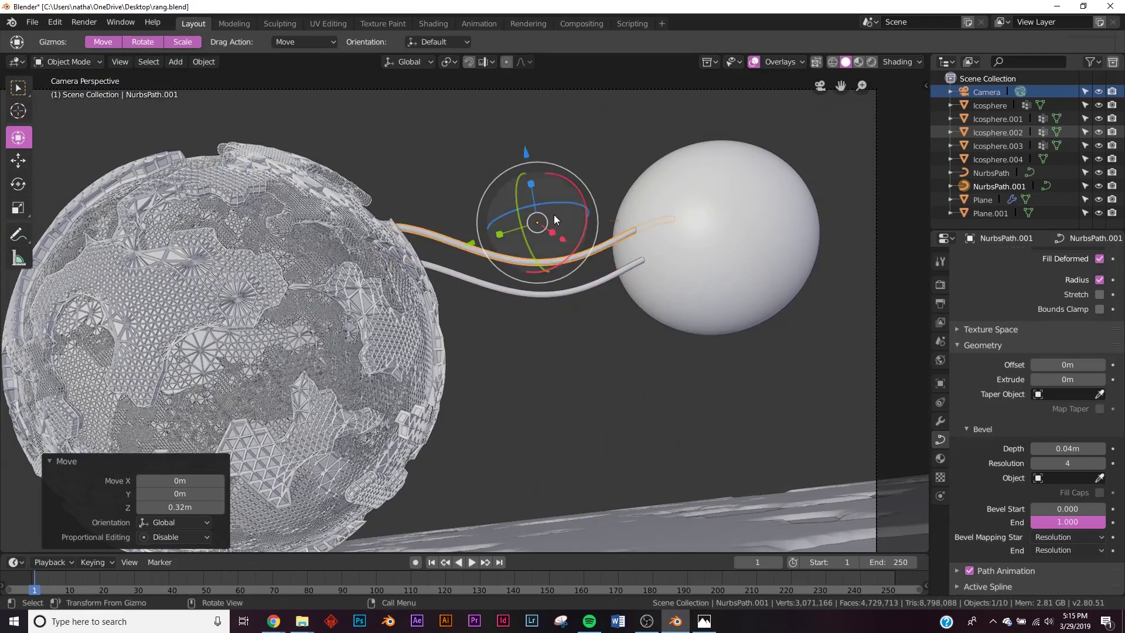
# Reshape the upper tube by lowering its second control point 0.706 m and raising its middle control point along Z.
pyautogui.press('Tab')
pyautogui.click(463, 227)
pyautogui.moveTo(454, 159); pyautogui.dragTo(454, 212)
pyautogui.click(645, 242)
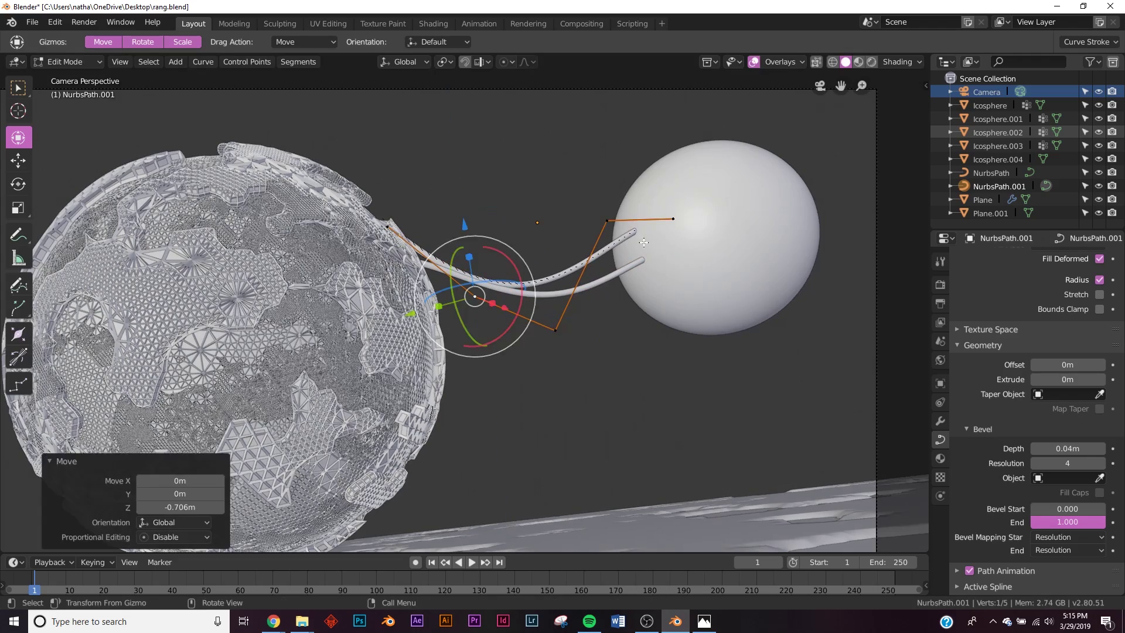
pyautogui.click(606, 221)
pyautogui.click(556, 330)
pyautogui.press('g')
pyautogui.press('z')
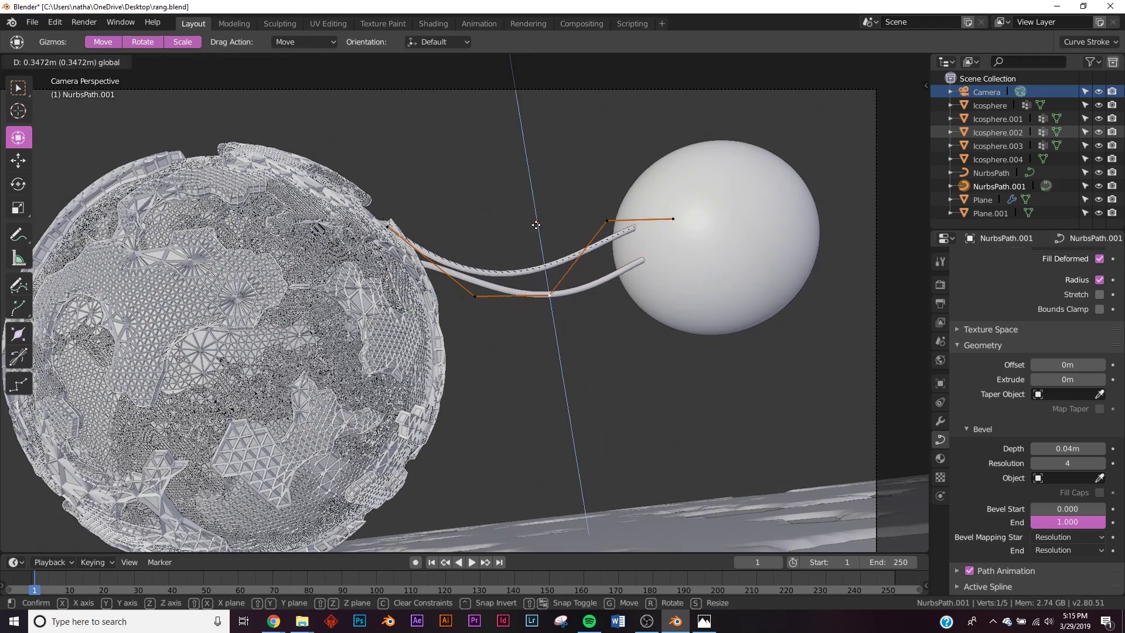
pyautogui.click(630, 221)
# Lower the upper tube's end control point inside the small sphere and raise the whole tube 0.0525 m.
pyautogui.click(676, 219)
pyautogui.moveTo(663, 156); pyautogui.dragTo(671, 196)
pyautogui.press('Tab')
pyautogui.moveTo(538, 156); pyautogui.dragTo(533, 154)
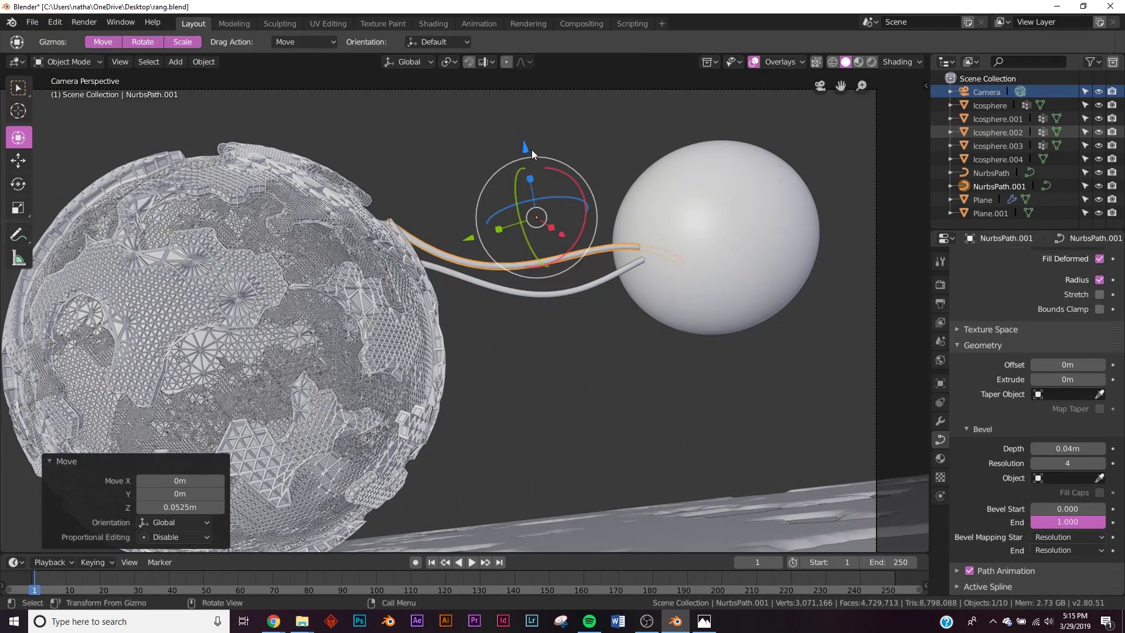
# Duplicate the upper tube and lower the copy along Z beneath the other two tubes.
pyautogui.hotkey('shift', 'd')
pyautogui.press('Escape')
pyautogui.press('g')
pyautogui.press('z')
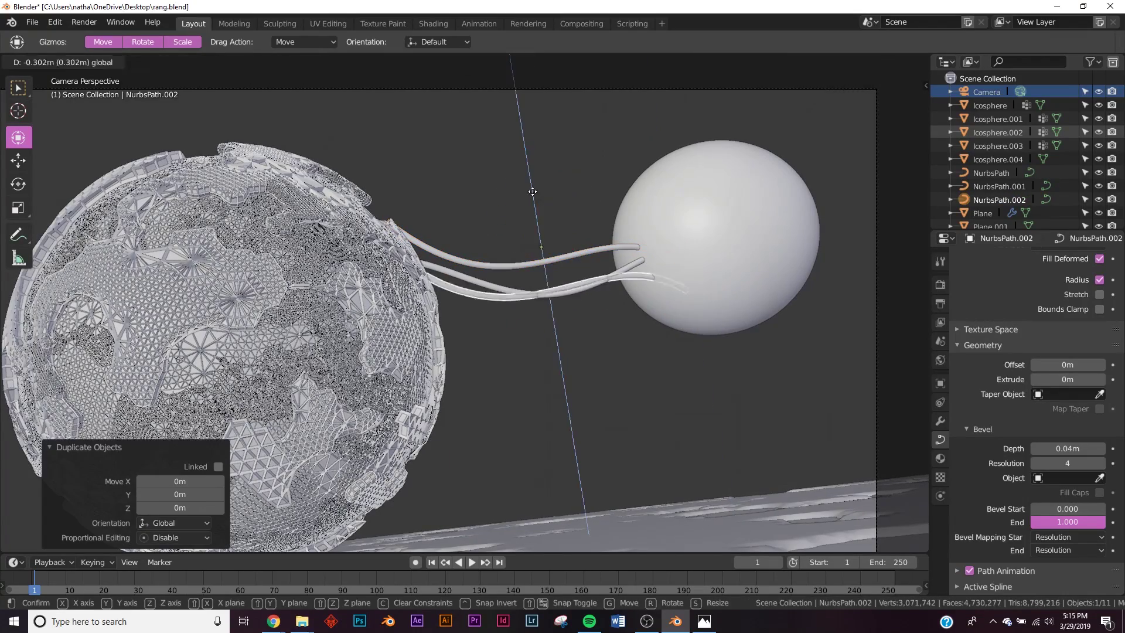
pyautogui.moveTo(538, 222); pyautogui.dragTo(537, 218)
# Raise the lowest tube's end control point along Z inside the small sphere.
pyautogui.press('Tab')
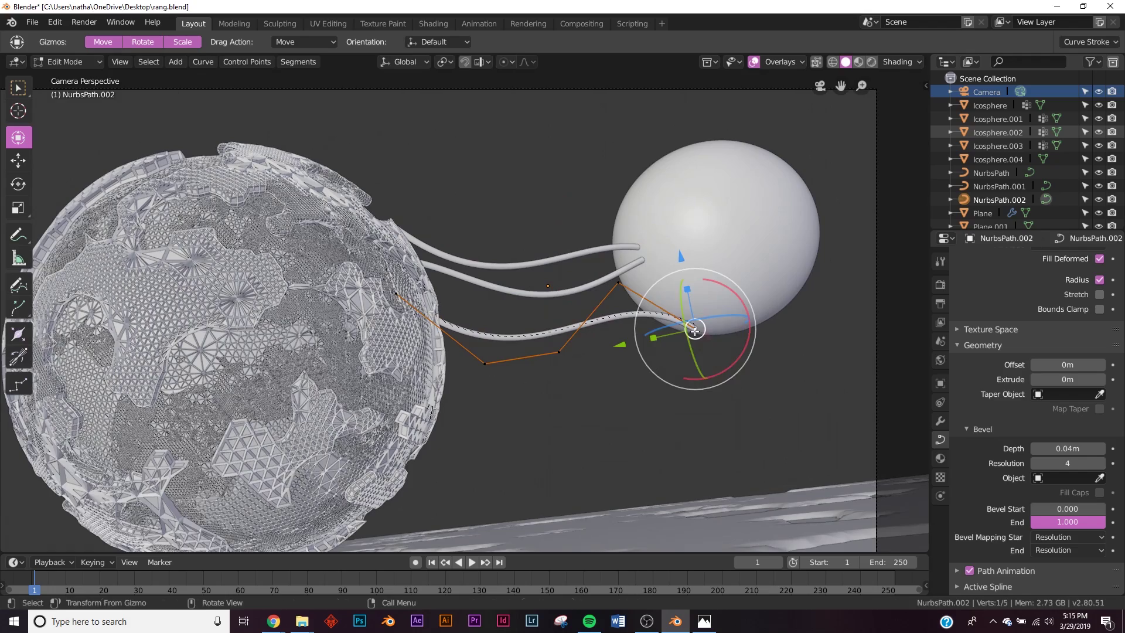
pyautogui.click(695, 330)
pyautogui.moveTo(682, 260); pyautogui.dragTo(665, 200)
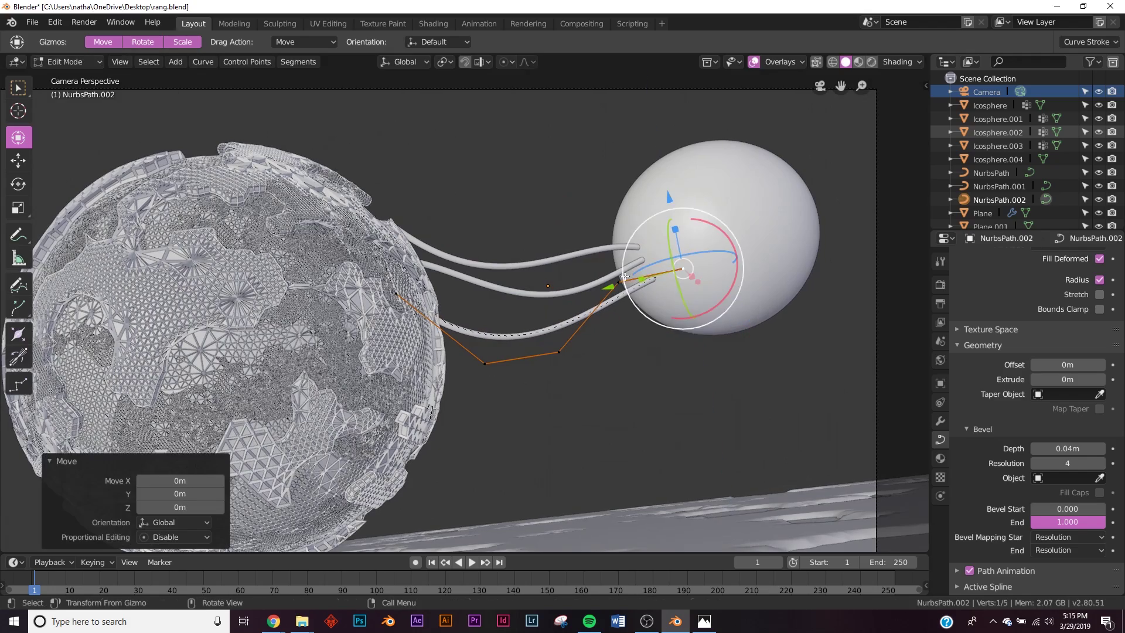
# Adjust the tube's curvature by lowering its end control point and raising a control point near the large sphere.
pyautogui.scroll(2, 689, 279)
pyautogui.click(687, 277)
pyautogui.moveTo(672, 212); pyautogui.dragTo(706, 298)
pyautogui.click(494, 390)
pyautogui.moveTo(484, 322); pyautogui.dragTo(492, 261)
pyautogui.press('Tab')
# Duplicate the tube along Z to add a fourth link between the spheres.
pyautogui.hotkey('shift', 'd')
pyautogui.press('z')
pyautogui.click(691, 432)
# Try to rotate the duplicated tube, undo the recent changes and clear the selection.
pyautogui.press('r')
pyautogui.click(772, 420)
pyautogui.hotkey('ctrl', 'z')
pyautogui.hotkey('ctrl', 'z')
pyautogui.hotkey('ctrl', 'z')
pyautogui.hotkey('ctrl', 'z')
pyautogui.hotkey('ctrl', 'z')
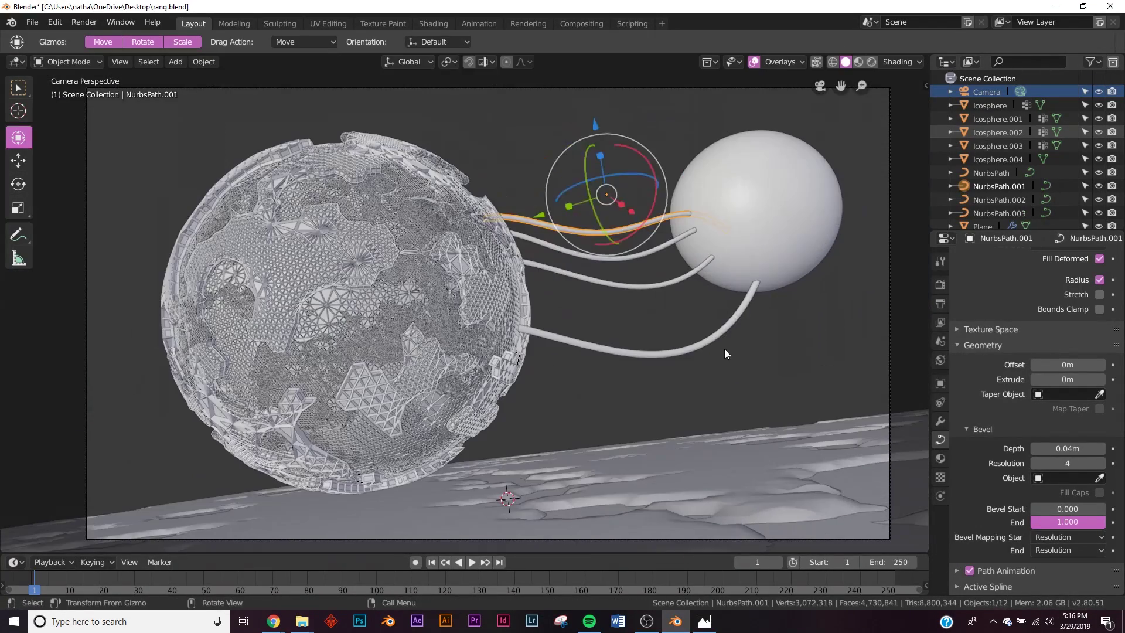
pyautogui.click(724, 349)
pyautogui.scroll(-2, 635, 279)
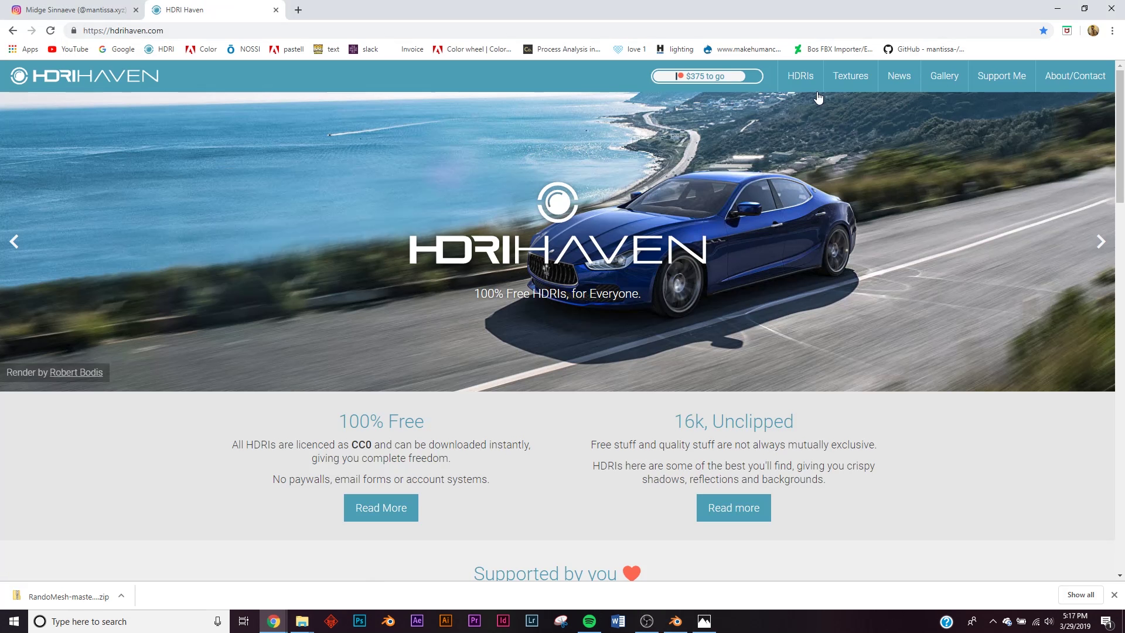
# On the HDRI Haven website in the browser, open the Kiara 1 Dawn HDRI from the Skies category and examine its page.
pyautogui.click(801, 80)
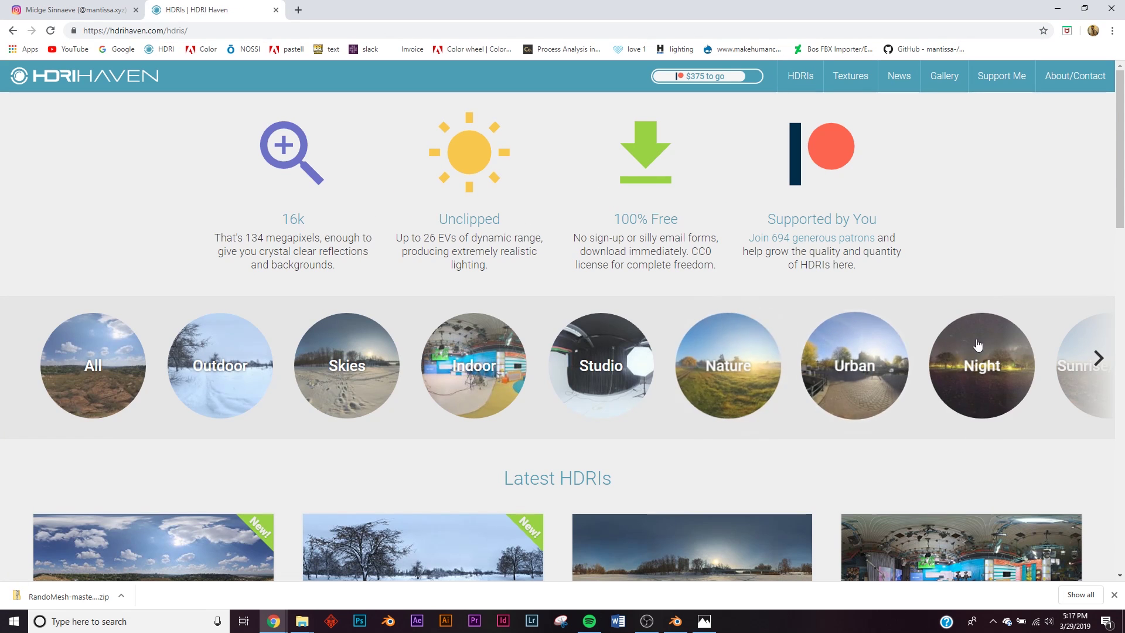
pyautogui.click(349, 365)
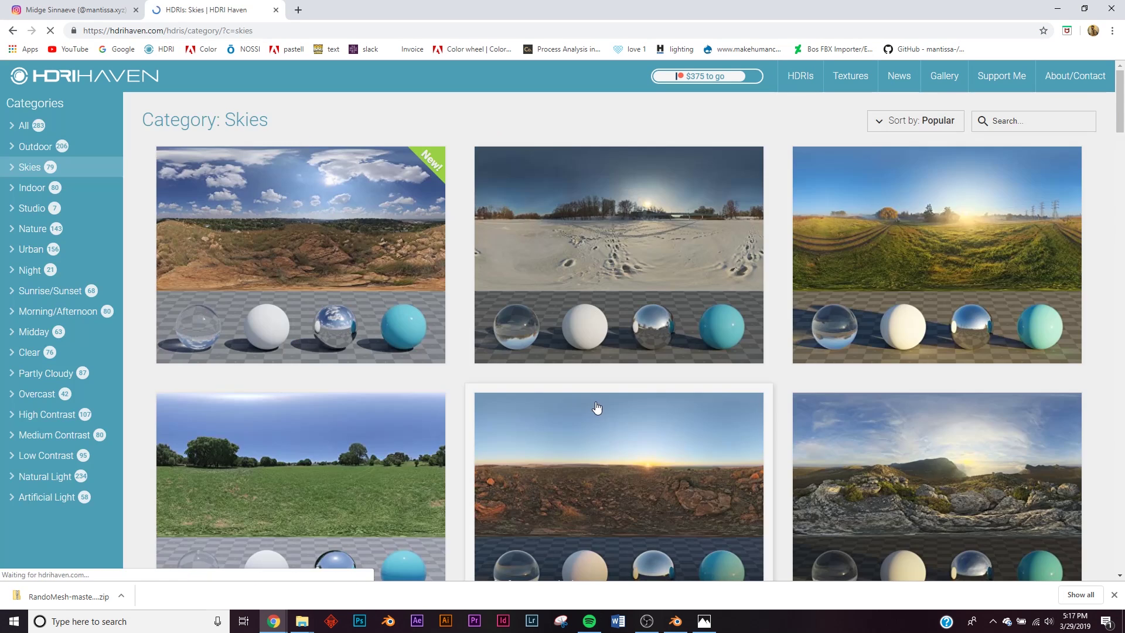
pyautogui.scroll(-6, 861, 327)
pyautogui.scroll(-1, 843, 422)
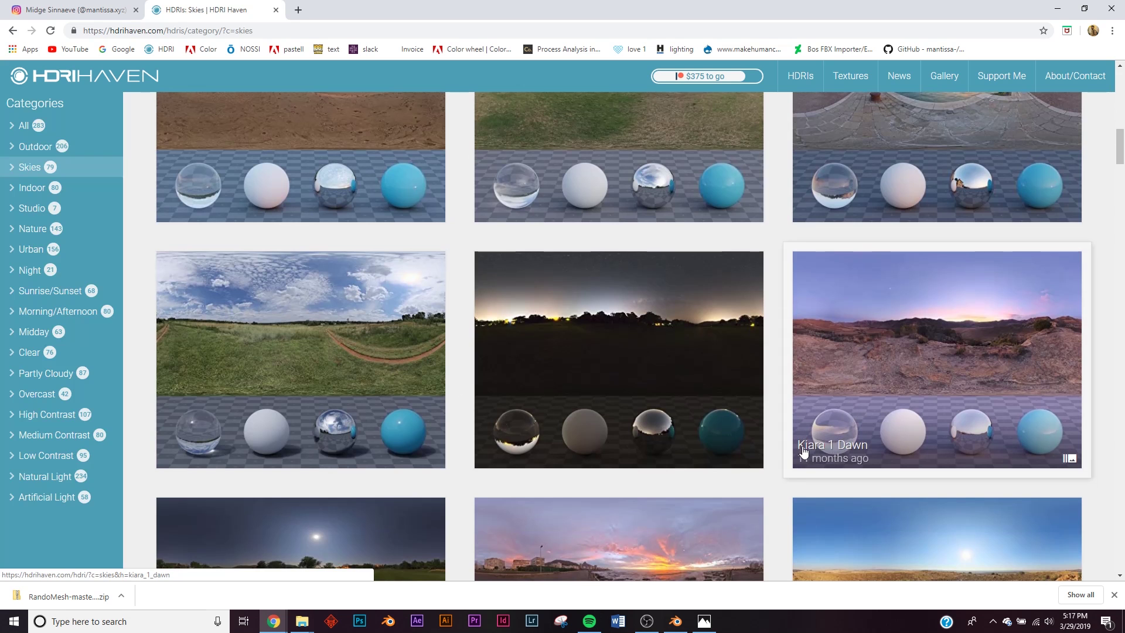
pyautogui.click(901, 391)
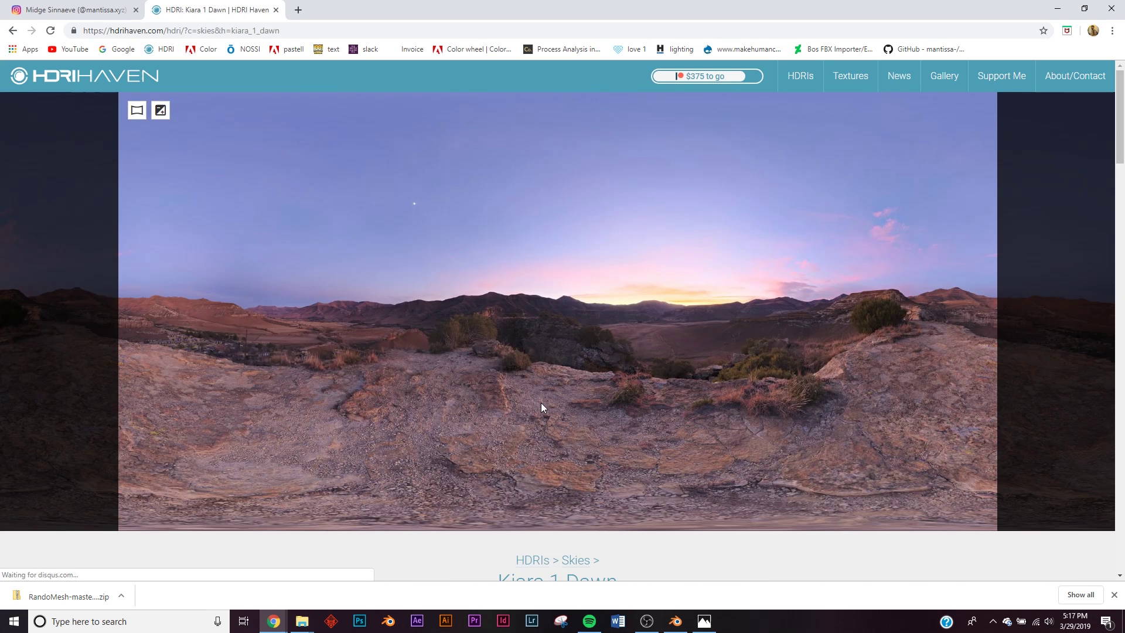
pyautogui.scroll(-10, 558, 304)
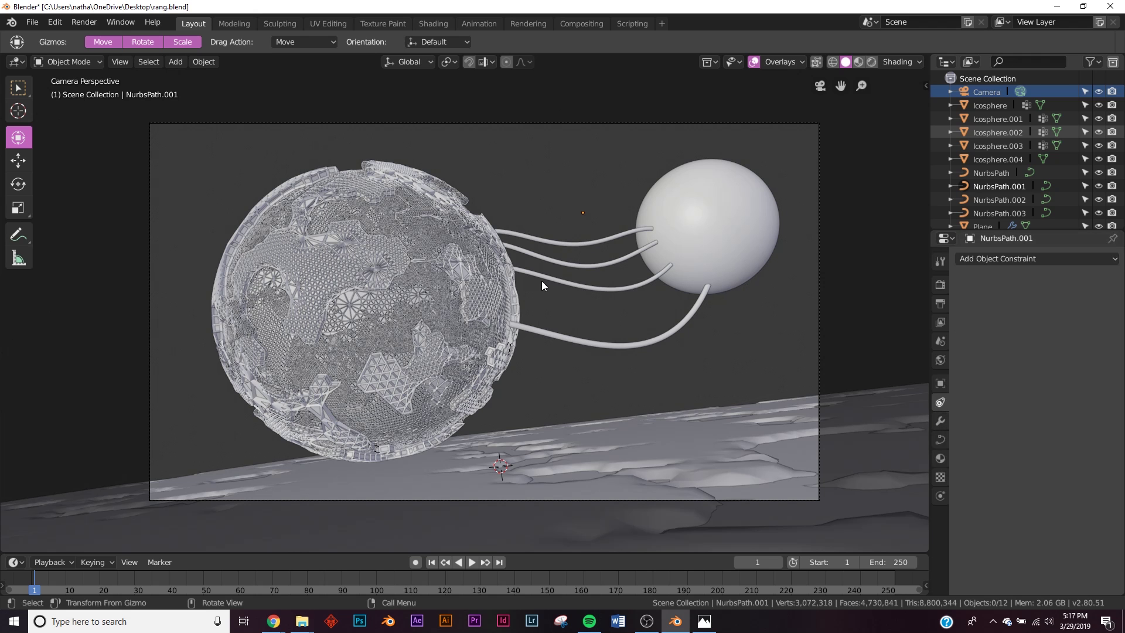
# Back in Blender, set the world background color to an Environment Texture and load the kiara_1_dawn HDRI.
pyautogui.click(939, 361)
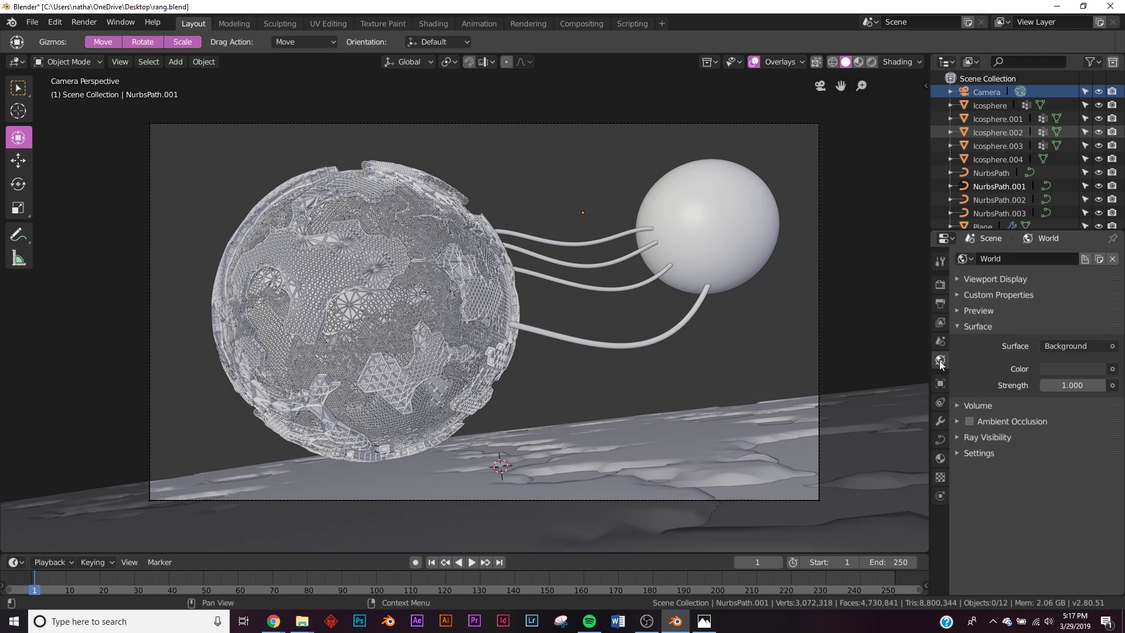
pyautogui.click(1113, 369)
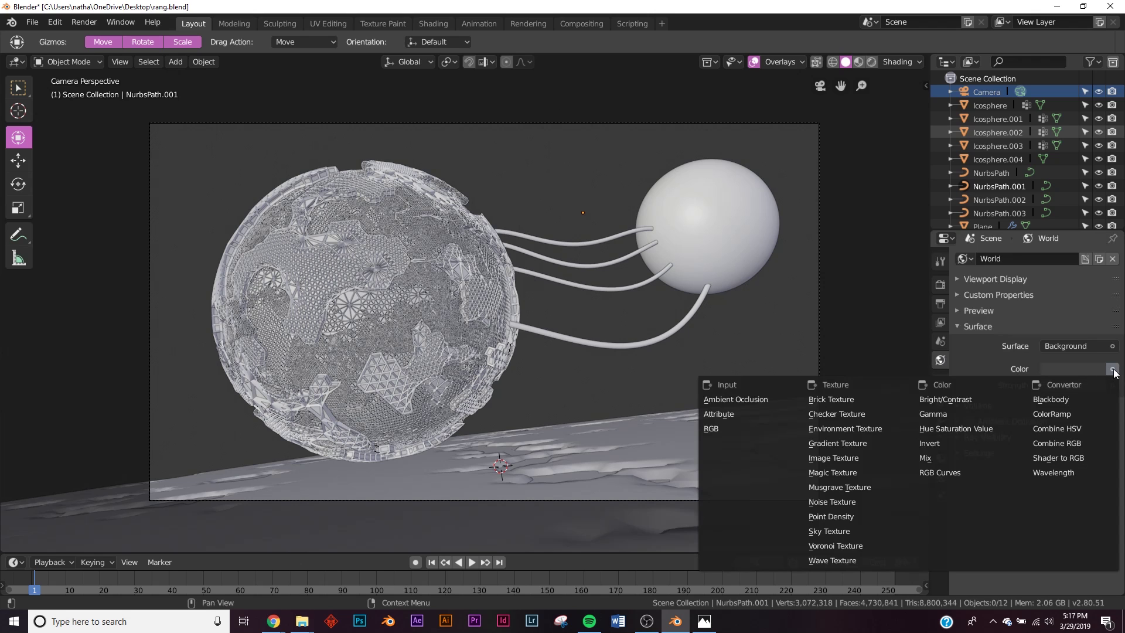
pyautogui.click(828, 431)
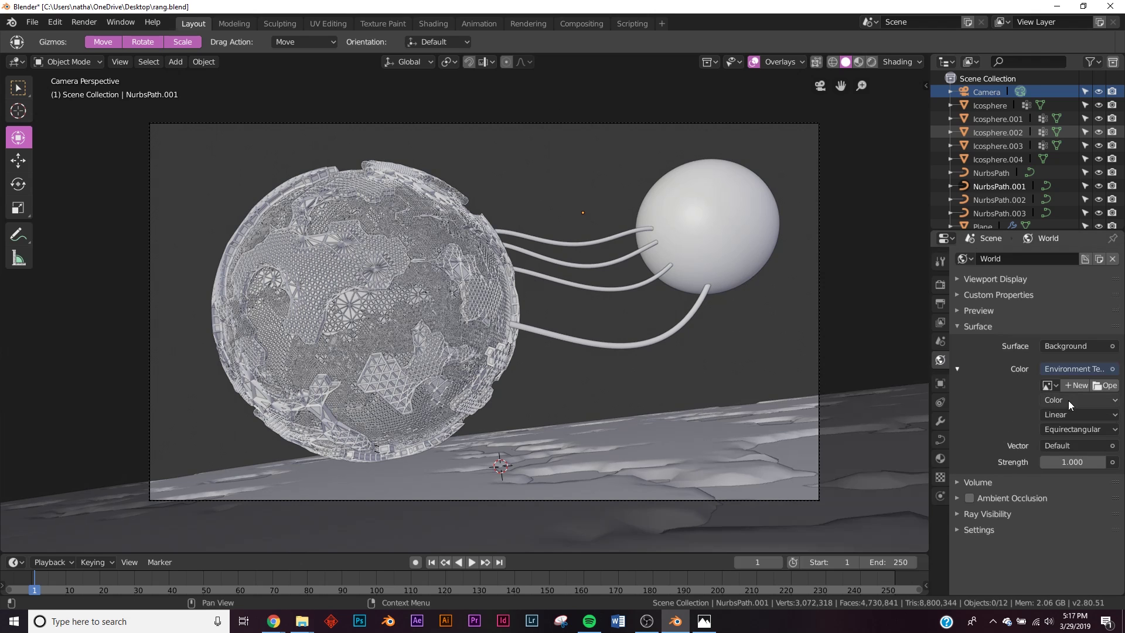
pyautogui.click(1097, 384)
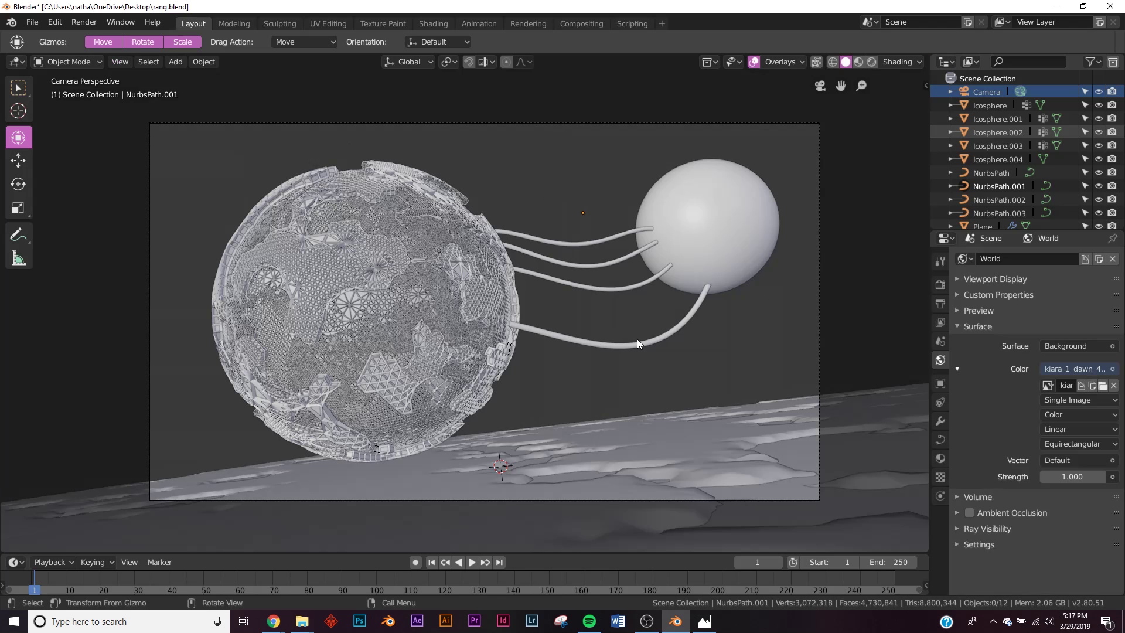
# Switch the viewport to LookDev shading with Scene World lighting and check the HDRI background through the camera.
pyautogui.press('z')
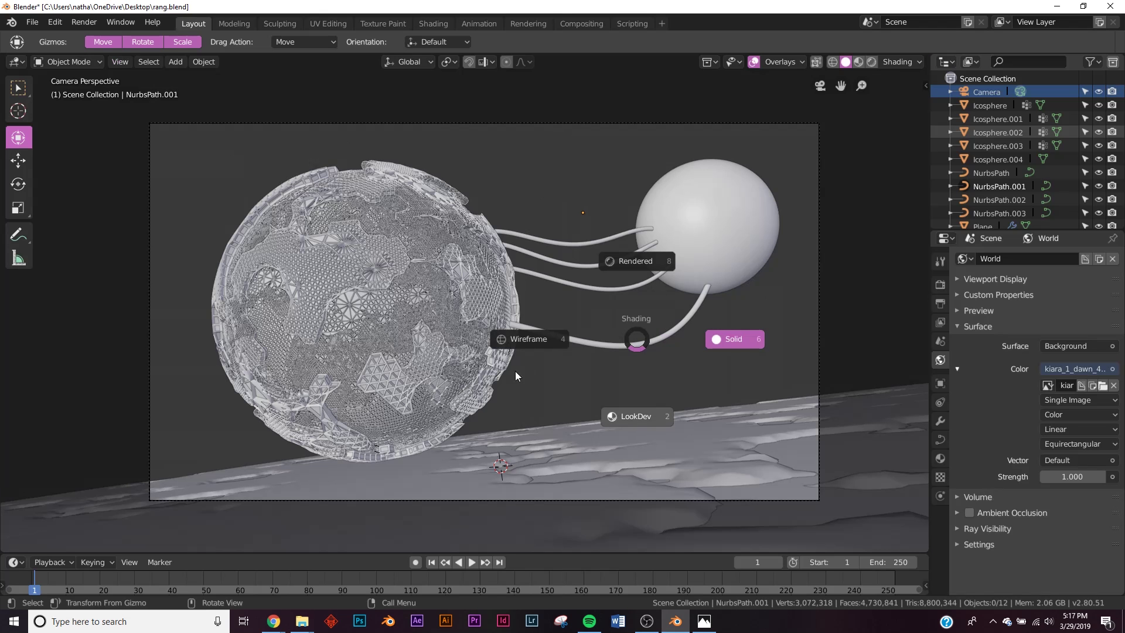
pyautogui.press('2')
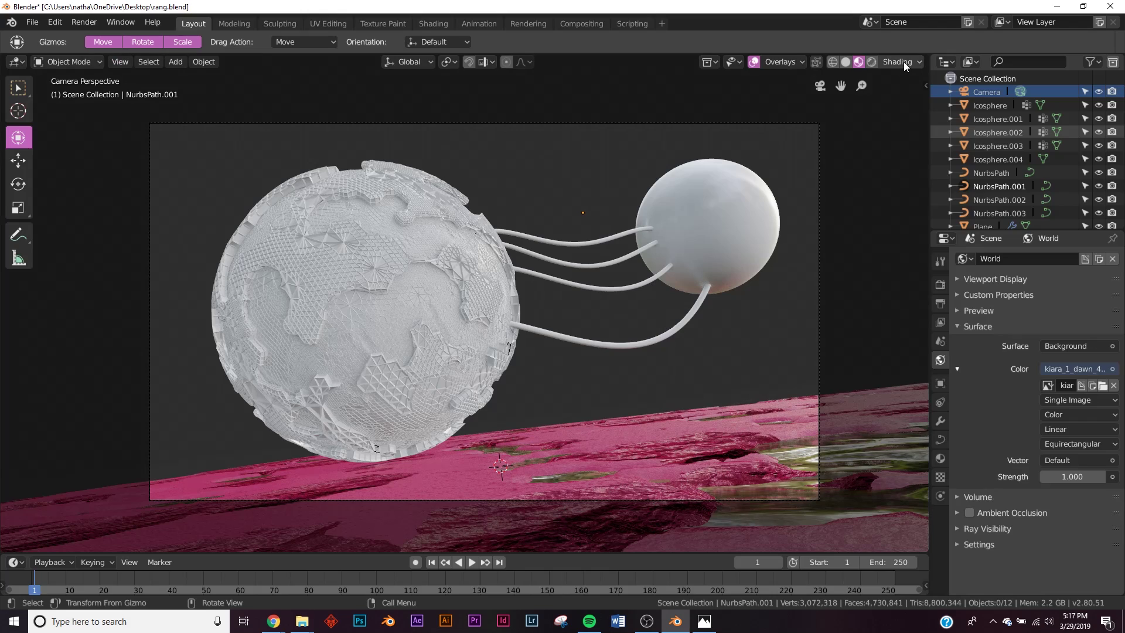
pyautogui.click(904, 61)
pyautogui.click(825, 118)
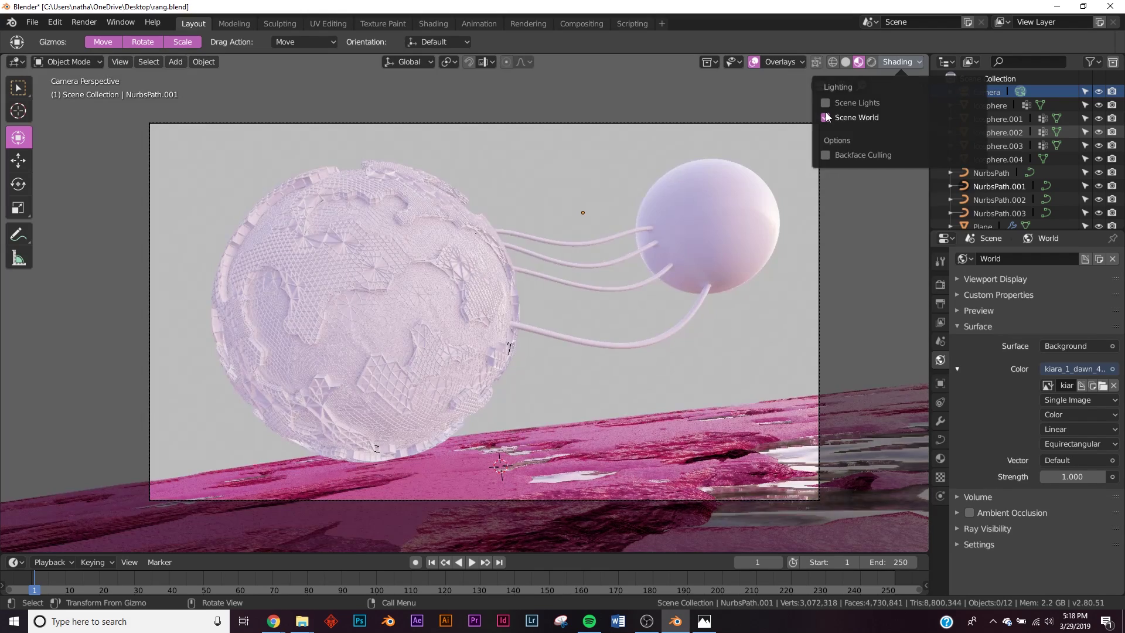
pyautogui.moveTo(586, 382); pyautogui.dragTo(522, 392, button='middle')
pyautogui.press('KP_0')
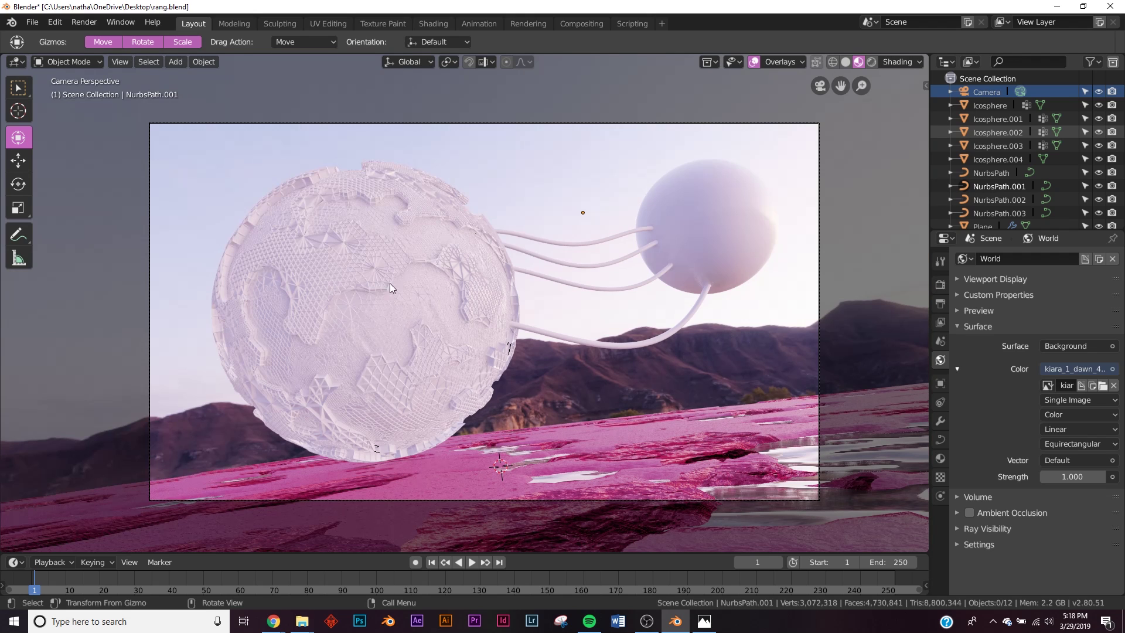
# Switch to the Shading workspace and enable Scene Lights and Scene World in its viewport lighting.
pyautogui.click(434, 26)
pyautogui.scroll(-5, 768, 387)
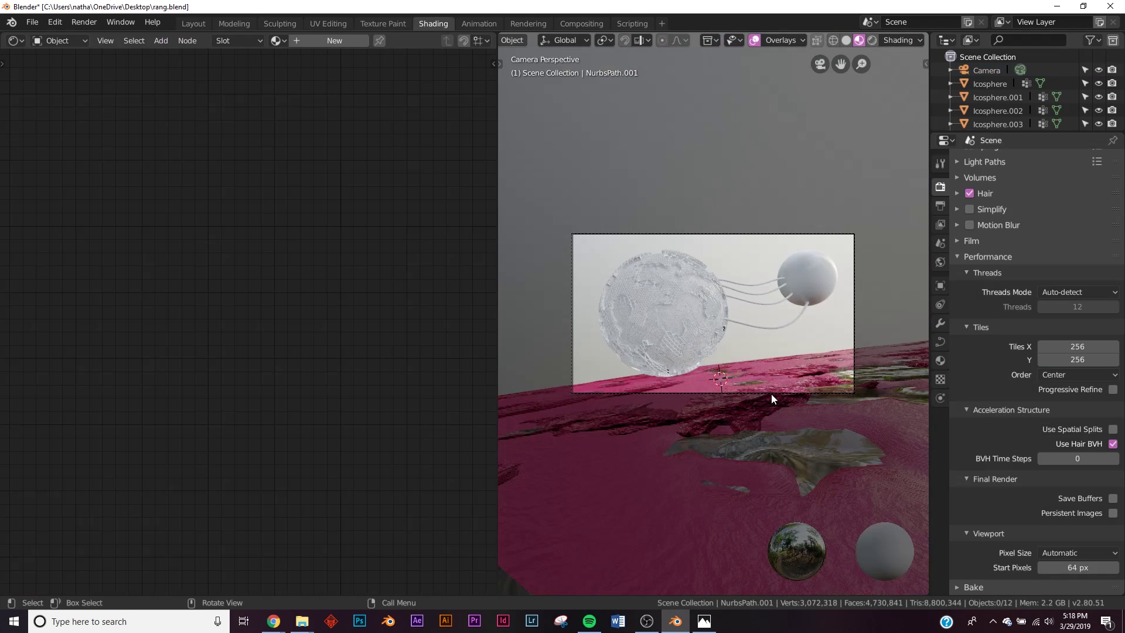
pyautogui.press('z')
pyautogui.click(898, 40)
pyautogui.click(824, 89)
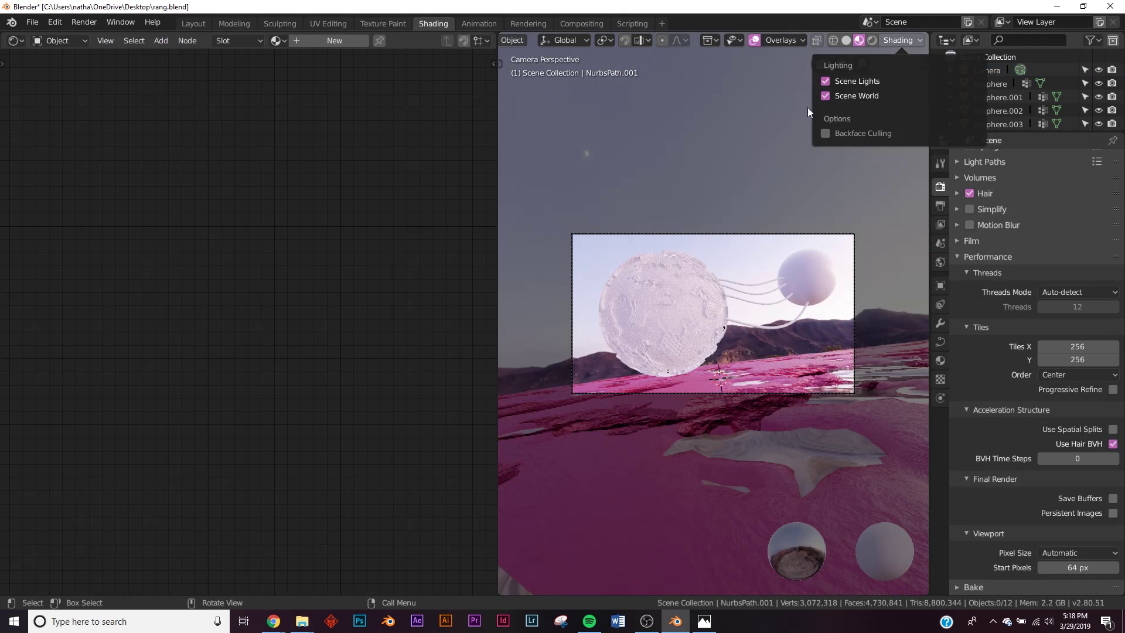
pyautogui.scroll(3, 751, 269)
pyautogui.scroll(-3, 750, 270)
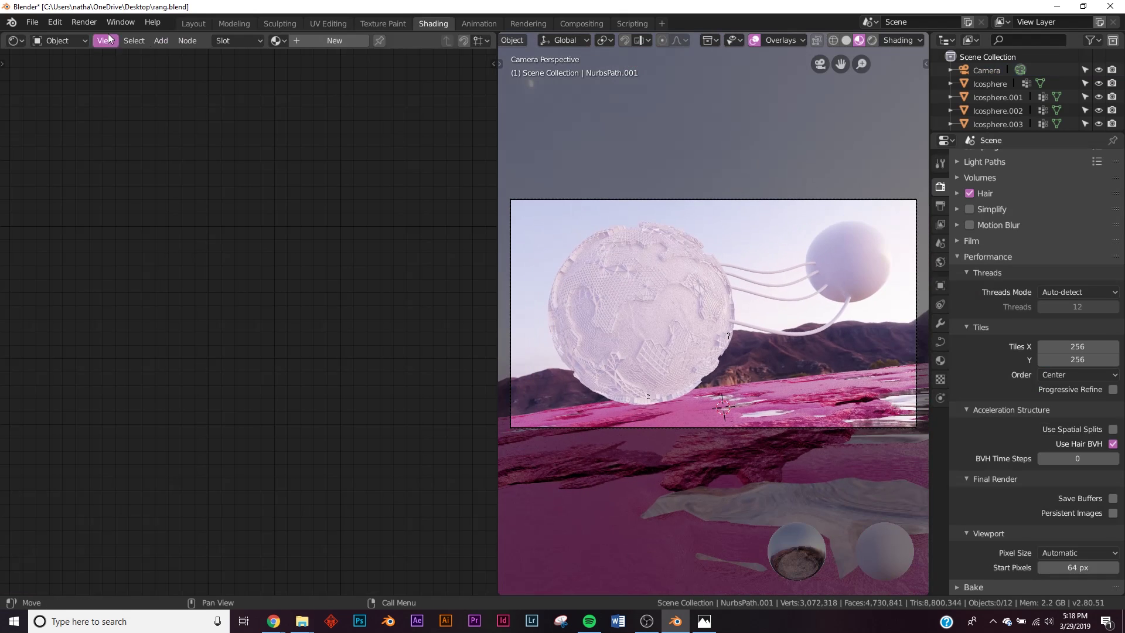
# Switch the shader editor from Object to World and frame the environment texture nodes.
pyautogui.click(88, 36)
pyautogui.click(58, 56)
pyautogui.click(44, 41)
pyautogui.click(70, 71)
pyautogui.press('Home')
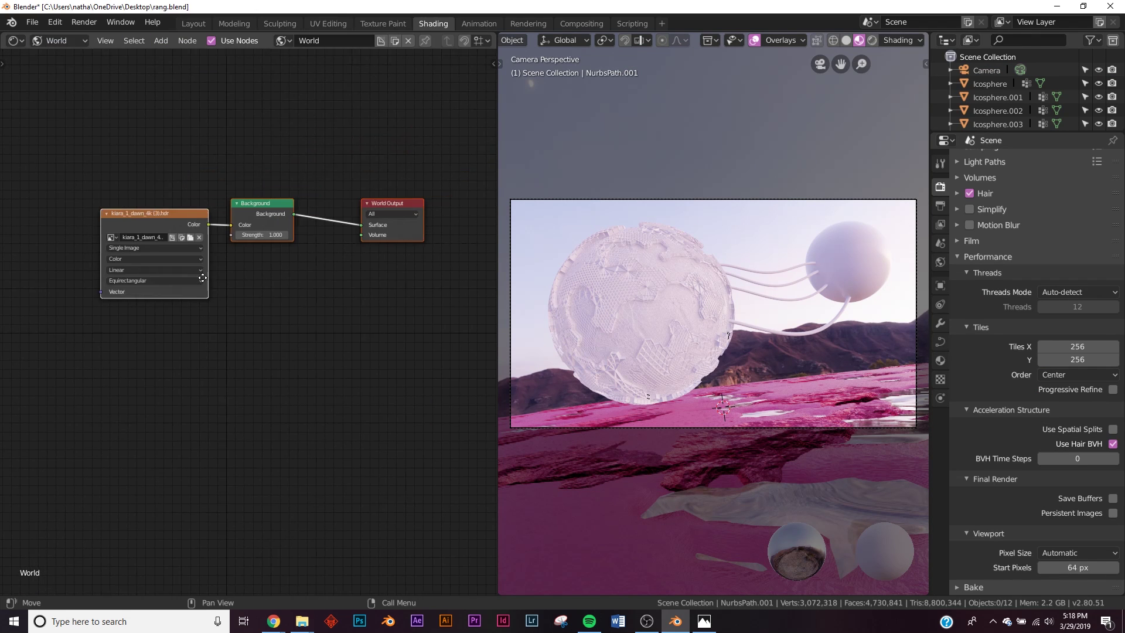
# Add a Mapping node and connect it to the Vector input of the kiara_1_dawn environment texture.
pyautogui.scroll(2, 175, 296)
pyautogui.moveTo(183, 281); pyautogui.dragTo(381, 272, button='middle')
pyautogui.hotkey('shift', 'a')
pyautogui.click(143, 175)
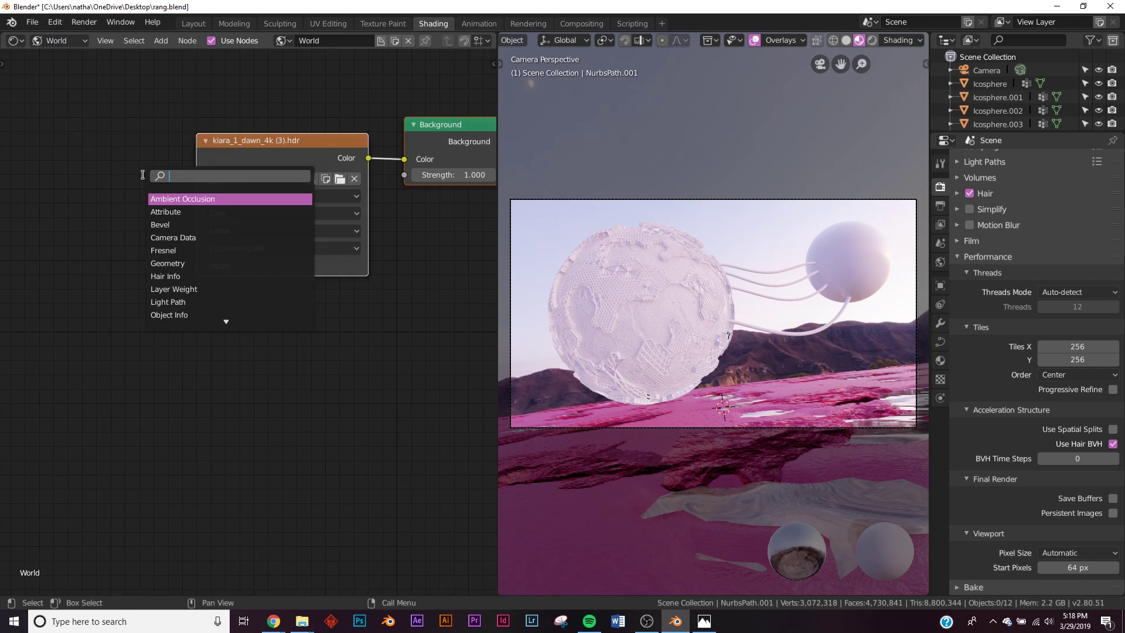
pyautogui.write('map')
pyautogui.press('Down')
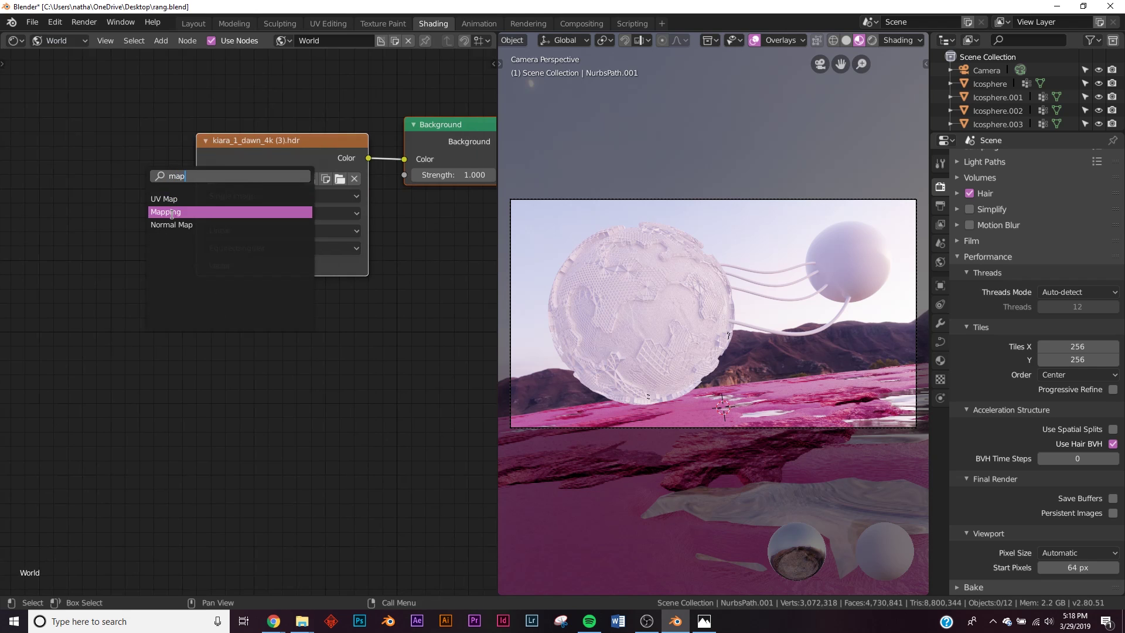
pyautogui.press('Return')
pyautogui.click(413, 163)
pyautogui.moveTo(154, 189); pyautogui.dragTo(179, 279)
pyautogui.moveTo(175, 281); pyautogui.dragTo(453, 276, button='middle')
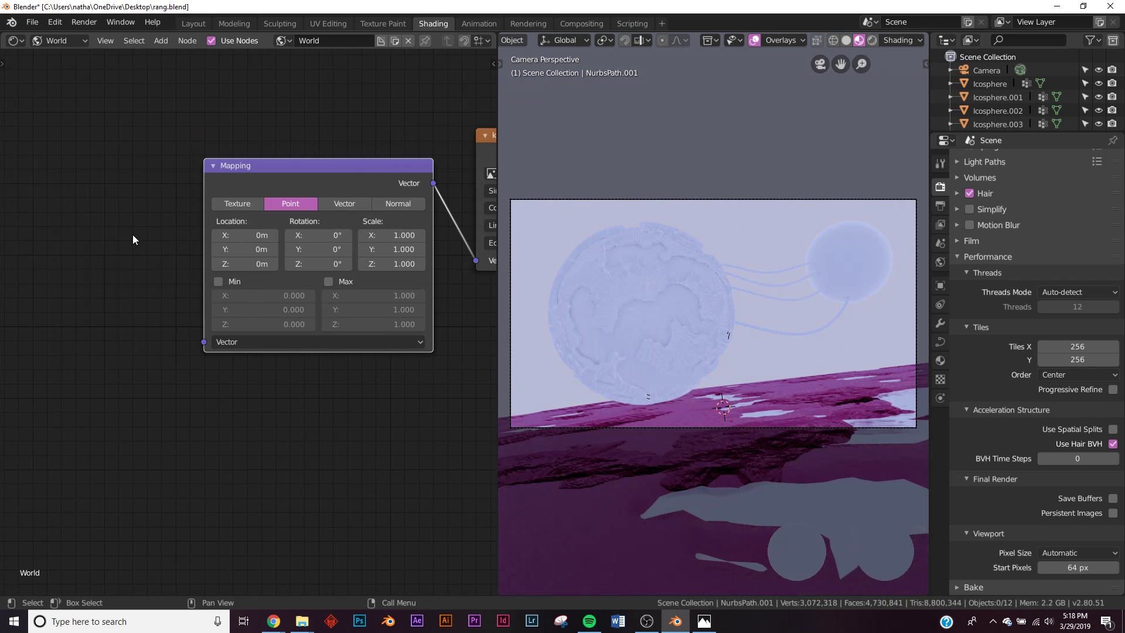
# Add a Texture Coordinate node and connect its Generated output to the Mapping node's Vector input.
pyautogui.hotkey('shift', 'a')
pyautogui.click(132, 235)
pyautogui.write('tex')
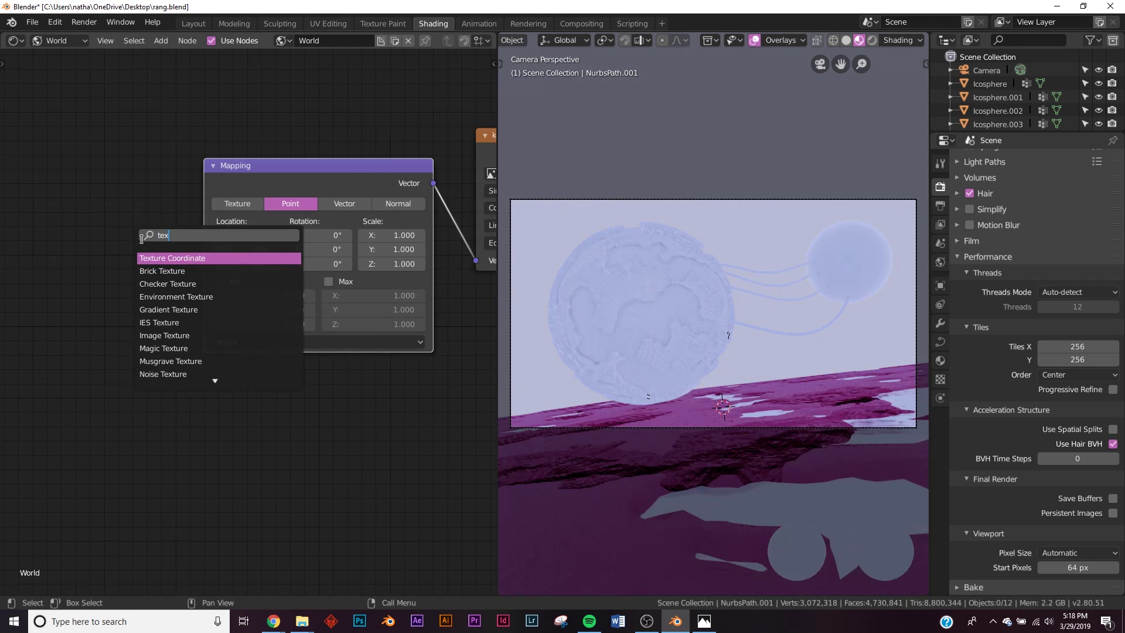
pyautogui.press('Return')
pyautogui.click(135, 238)
pyautogui.moveTo(158, 242); pyautogui.dragTo(204, 343)
pyautogui.moveTo(156, 238); pyautogui.dragTo(205, 342)
# Rotate the HDRI in the Mapping node to X 3.7°, Y -1.3° and Z 610°.
pyautogui.moveTo(325, 277); pyautogui.dragTo(215, 301, button='middle')
pyautogui.moveTo(215, 288); pyautogui.dragTo(323, 288)
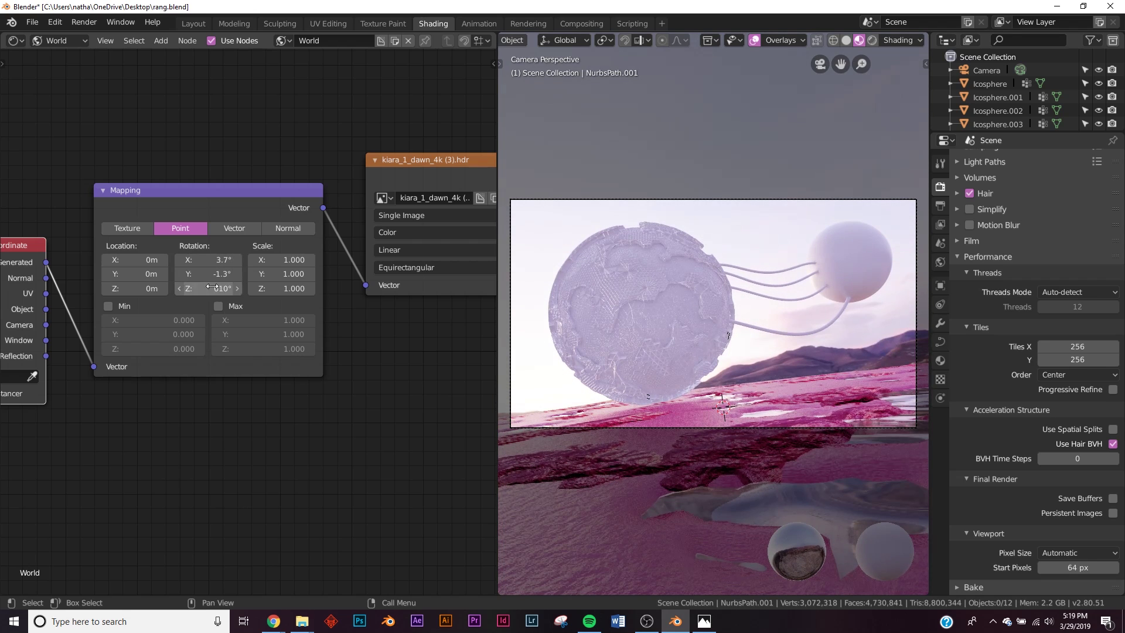
pyautogui.scroll(4, 244, 307)
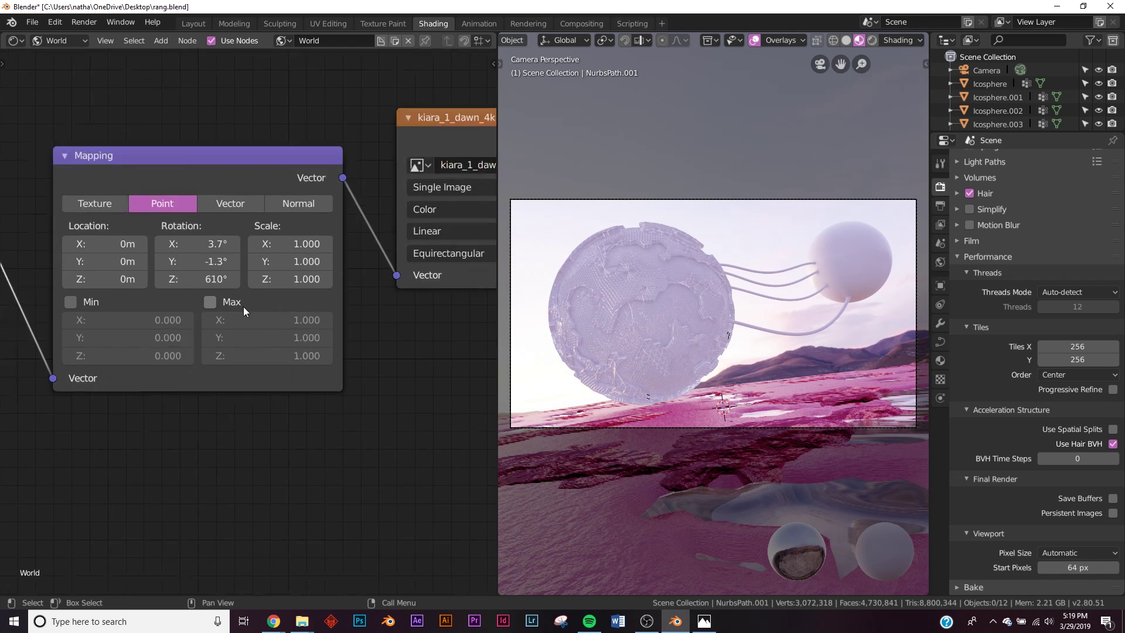
pyautogui.scroll(-2, 218, 283)
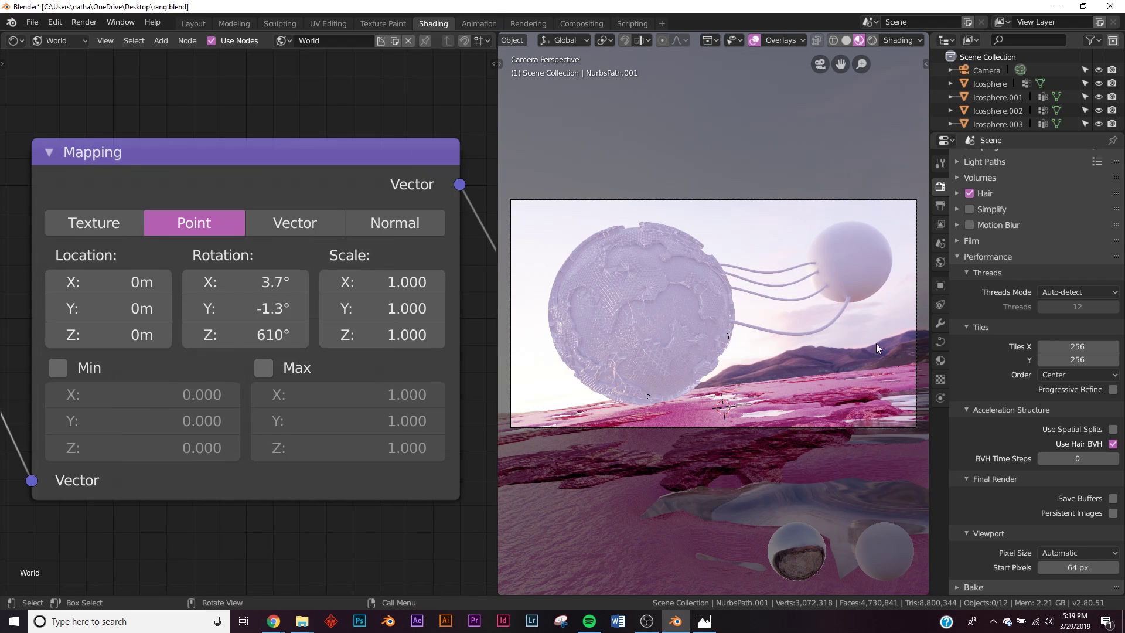
# Return to the Layout workspace and preview the scene in Rendered viewport shading.
pyautogui.click(194, 23)
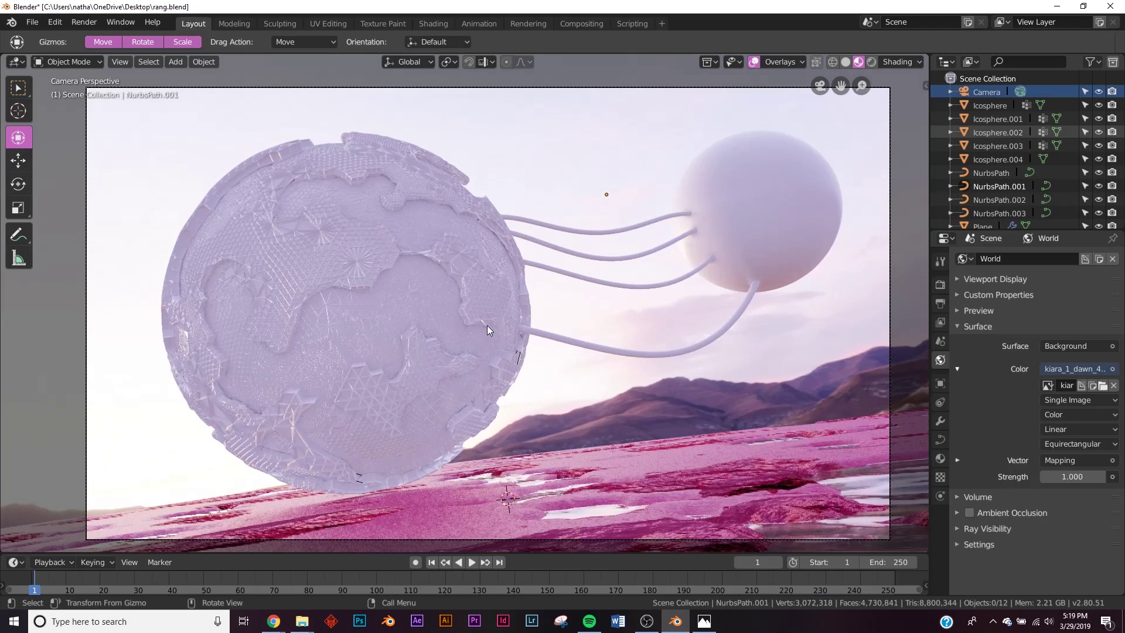
pyautogui.press('z')
pyautogui.click(538, 280)
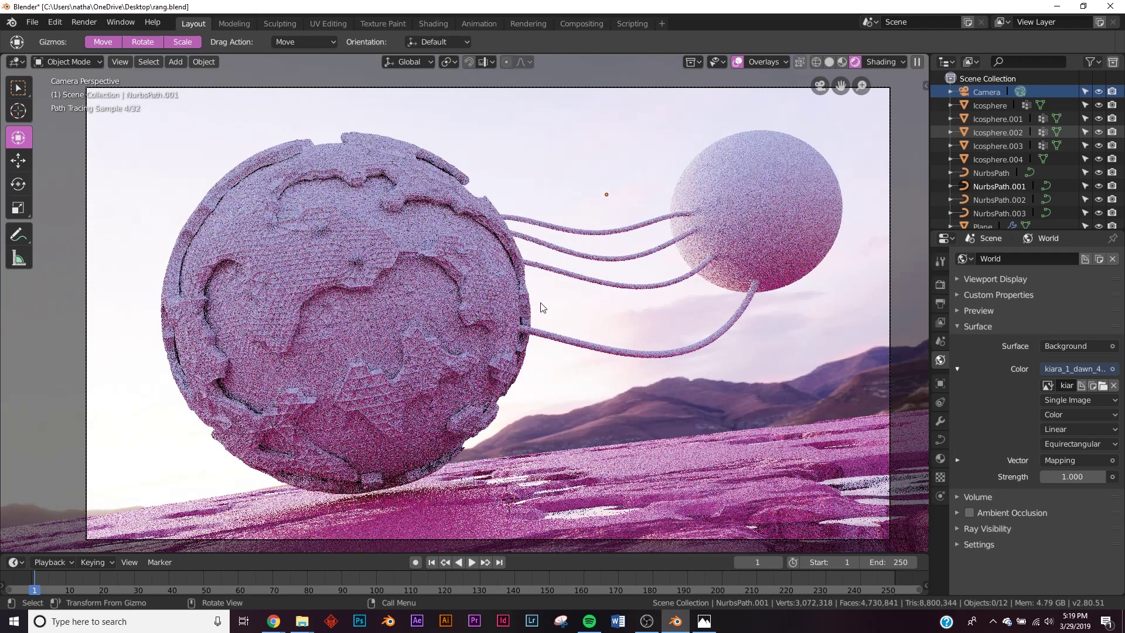
# Return the viewport to LookDev shading and set the world background strength to 2.
pyautogui.click(843, 62)
pyautogui.click(1071, 476)
pyautogui.write('3')
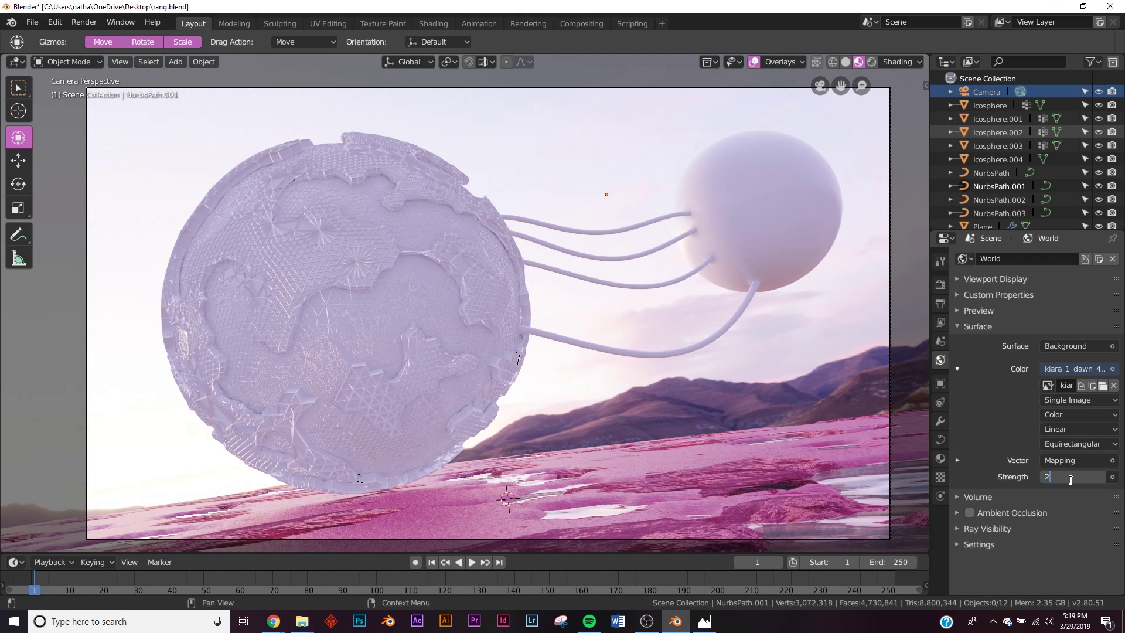
pyautogui.press('Return')
pyautogui.moveTo(503, 217); pyautogui.dragTo(520, 348, button='middle')
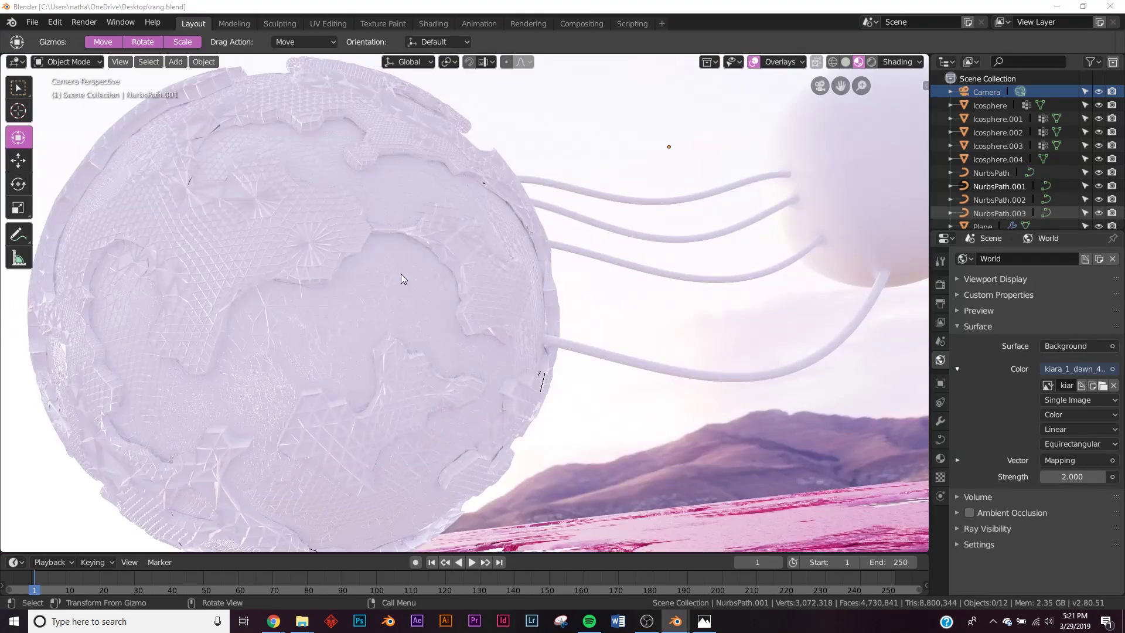
# Create a new material on the large sphere's base Icosphere and set its Metallic to 1.0.
pyautogui.click(403, 279)
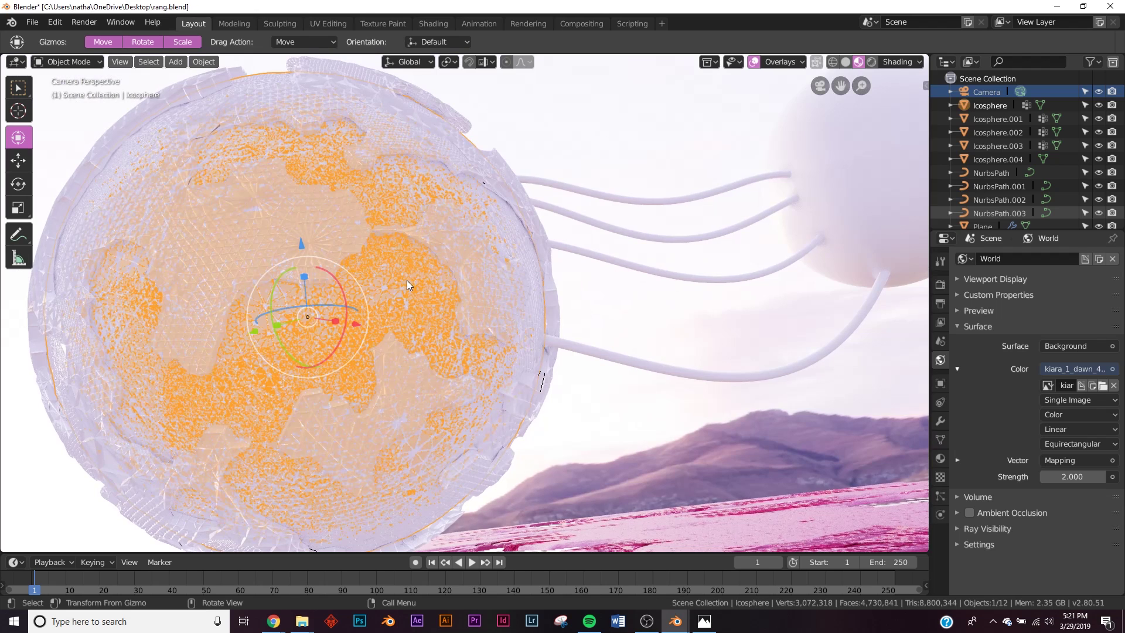
pyautogui.click(941, 459)
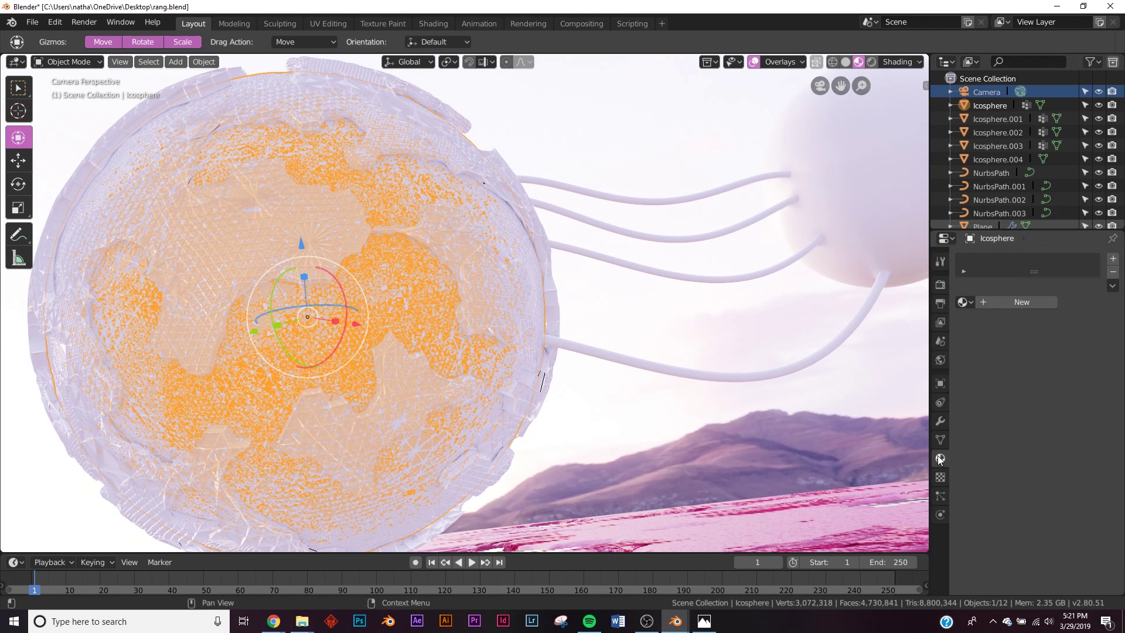
pyautogui.click(1011, 305)
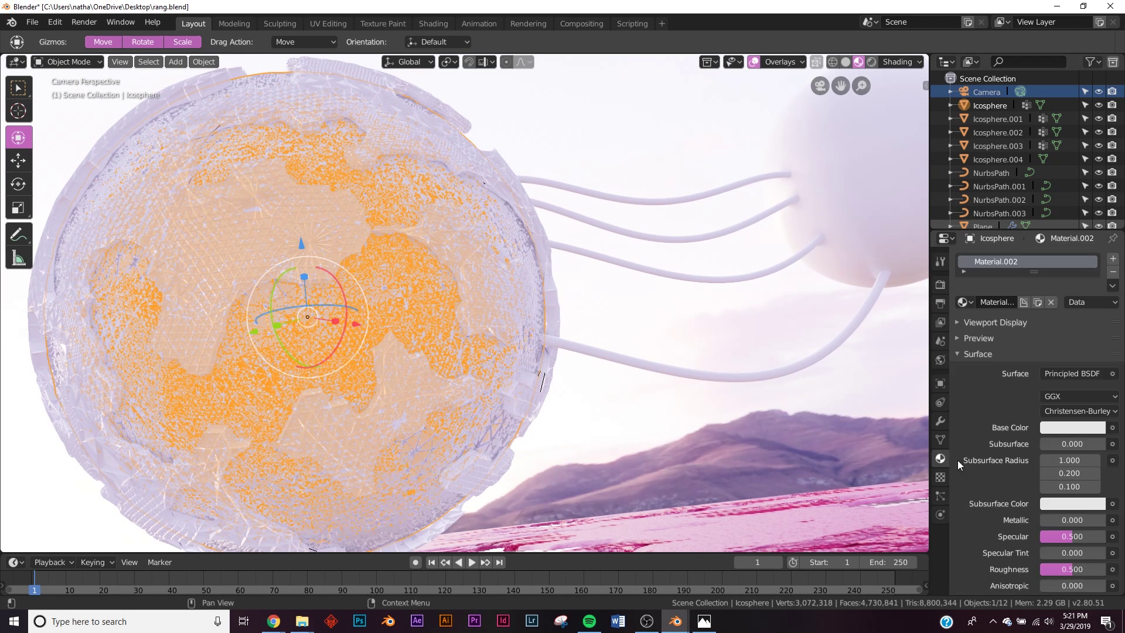
pyautogui.moveTo(1070, 520); pyautogui.dragTo(1119, 520)
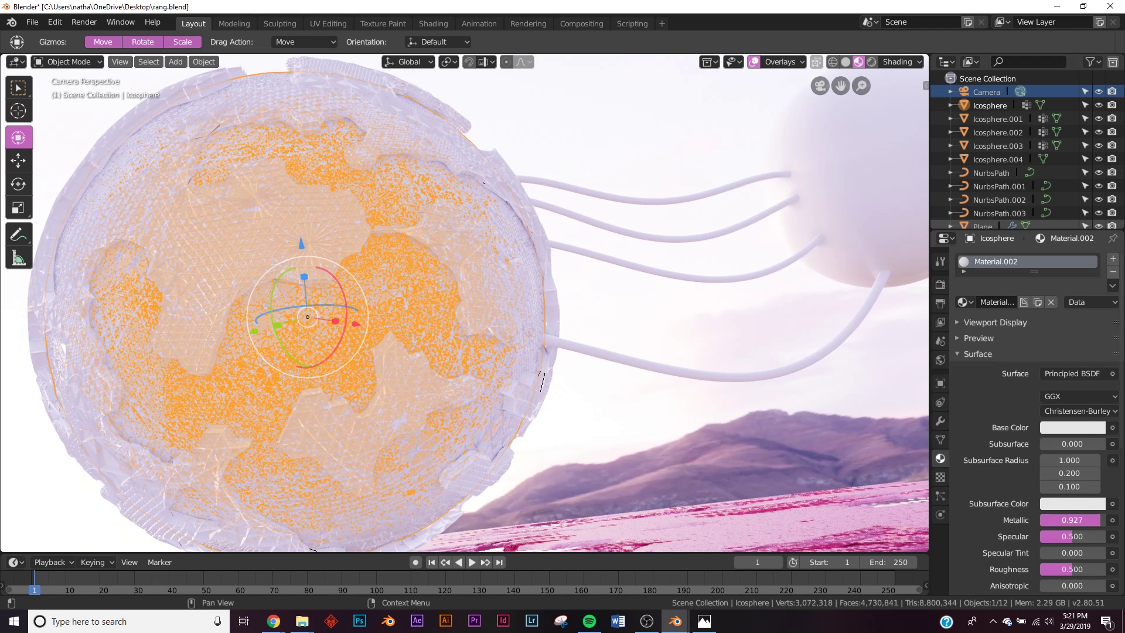
# Assign the white metallic Material.002 to Icosphere.002 in the large sphere.
pyautogui.click(648, 373)
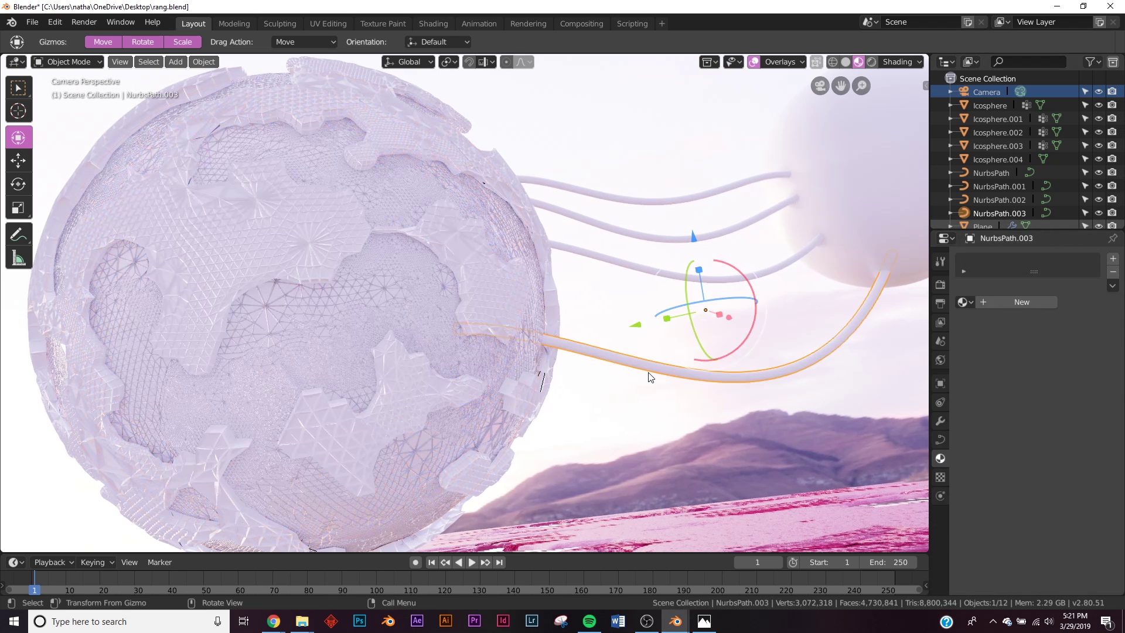
pyautogui.scroll(3, 335, 282)
pyautogui.click(72, 281)
pyautogui.scroll(-4, 298, 353)
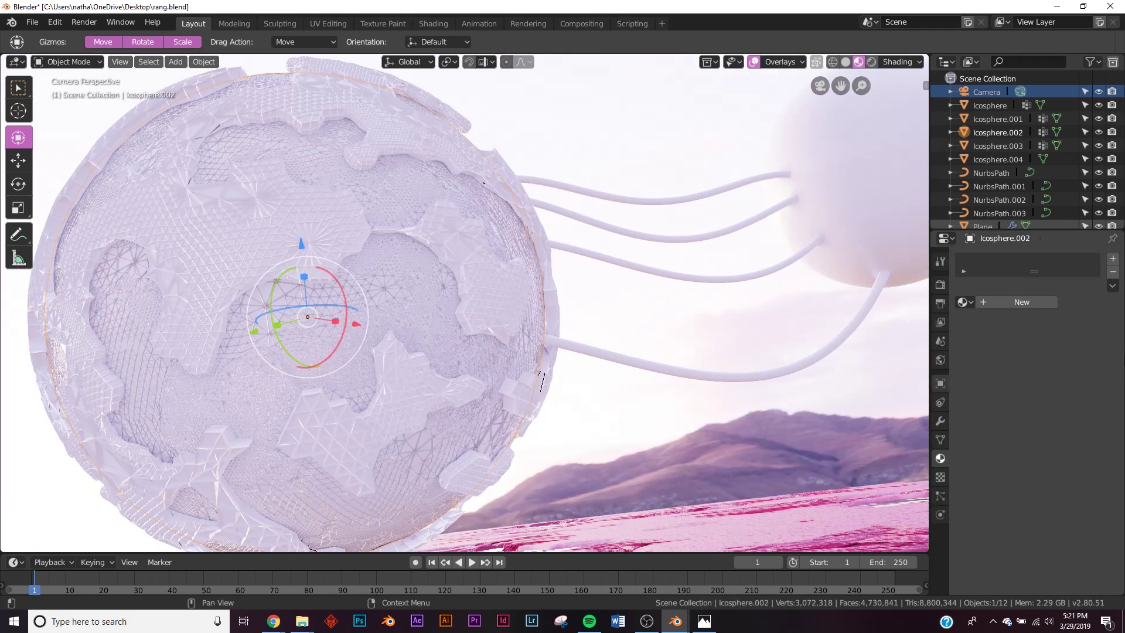
pyautogui.click(964, 301)
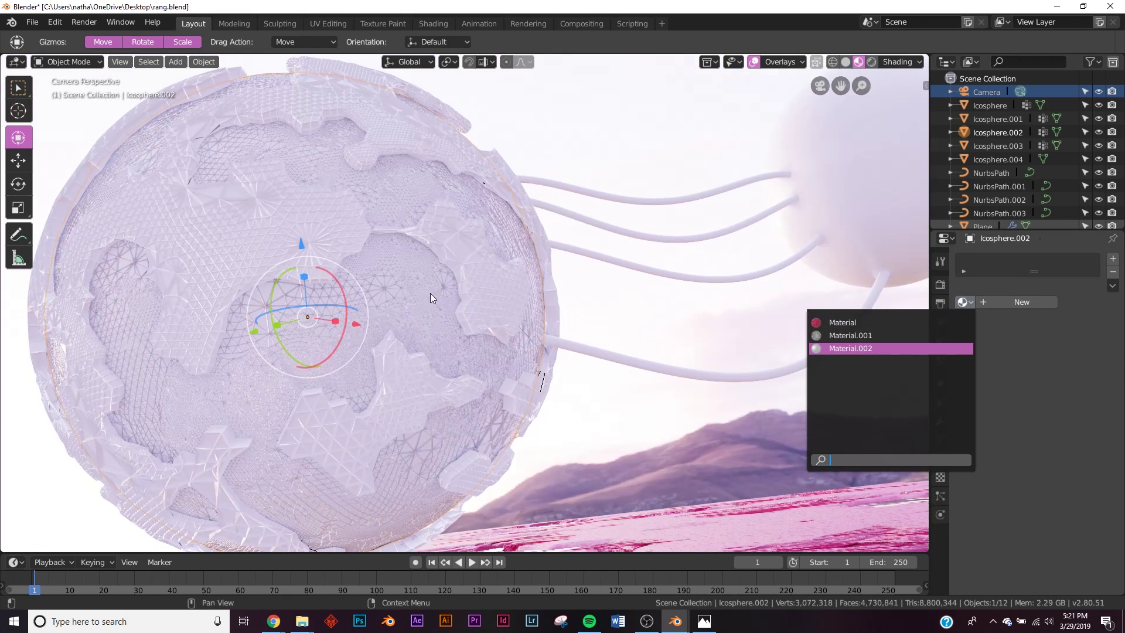
pyautogui.press('Return')
# Replace the base Icosphere's material with a new one, with Metallic 1.0 and an orange base color.
pyautogui.click(408, 290)
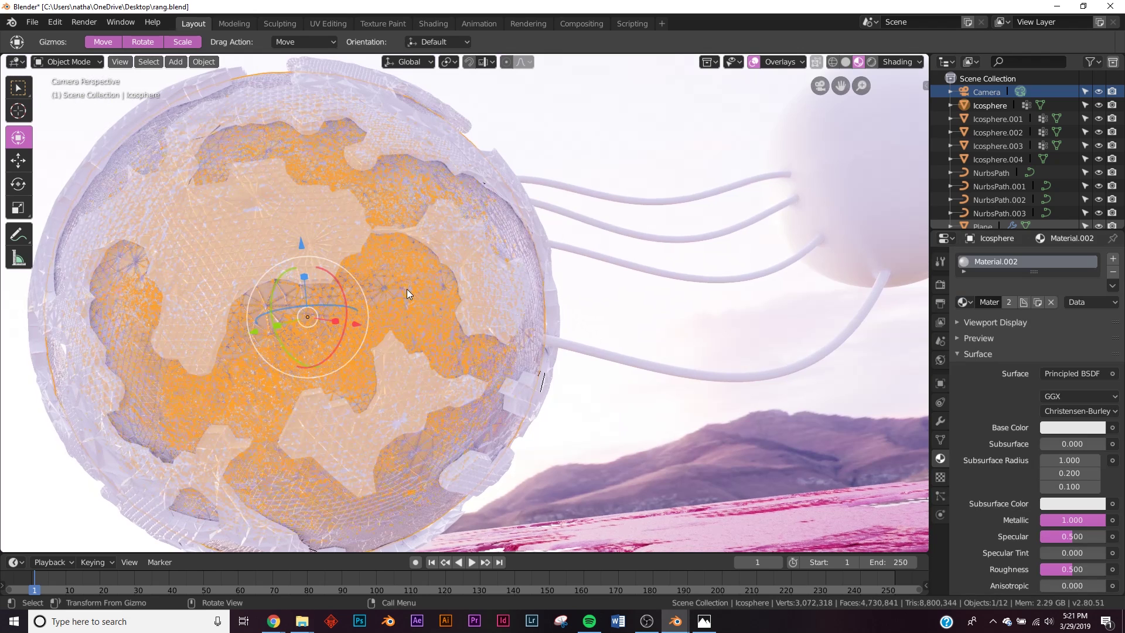
pyautogui.click(1116, 274)
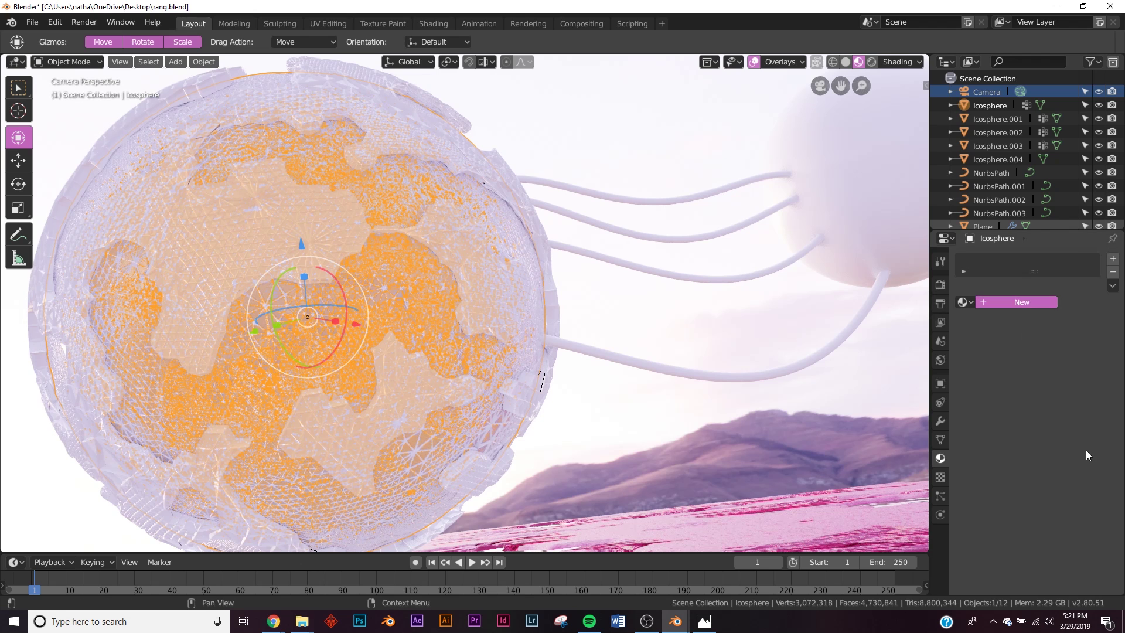
pyautogui.click(1021, 302)
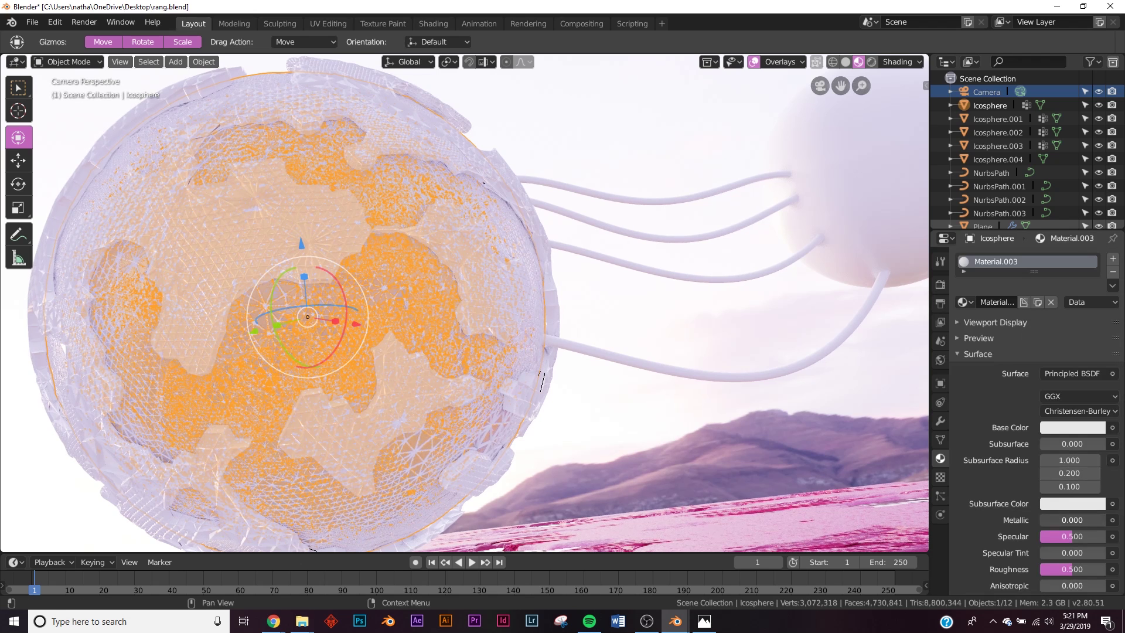
pyautogui.moveTo(1055, 520); pyautogui.dragTo(1105, 520)
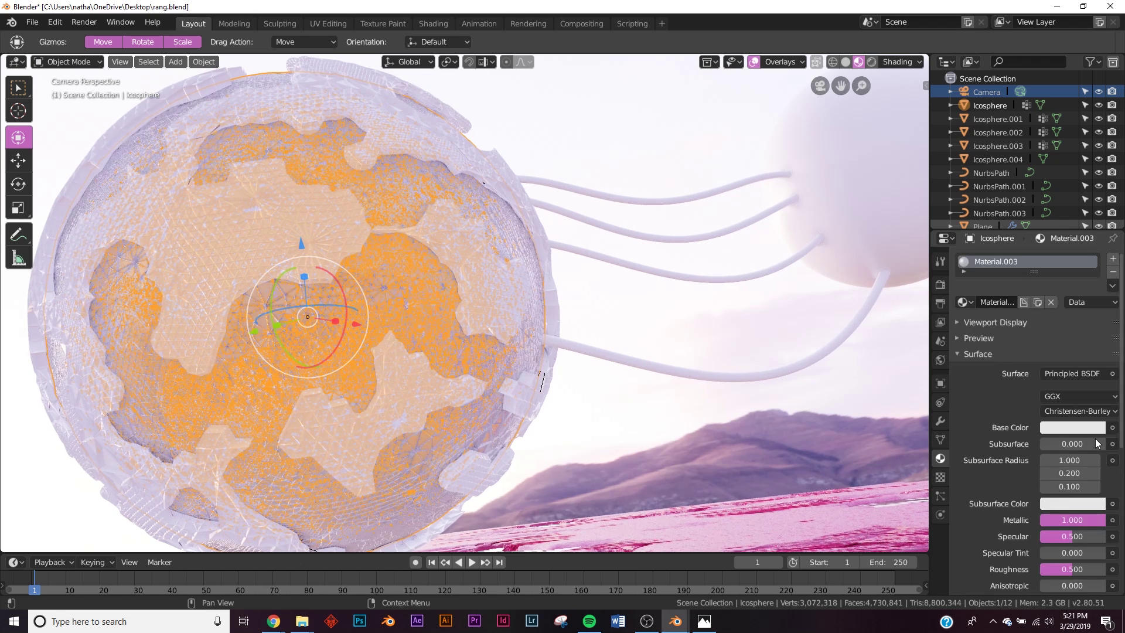
pyautogui.click(1085, 429)
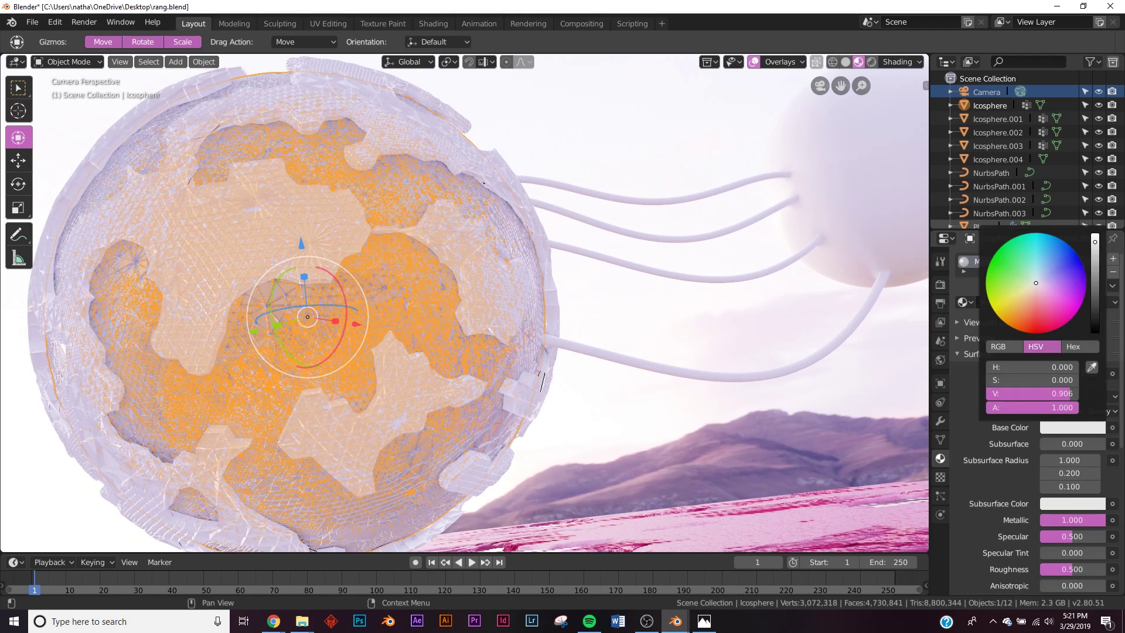
pyautogui.click(1008, 324)
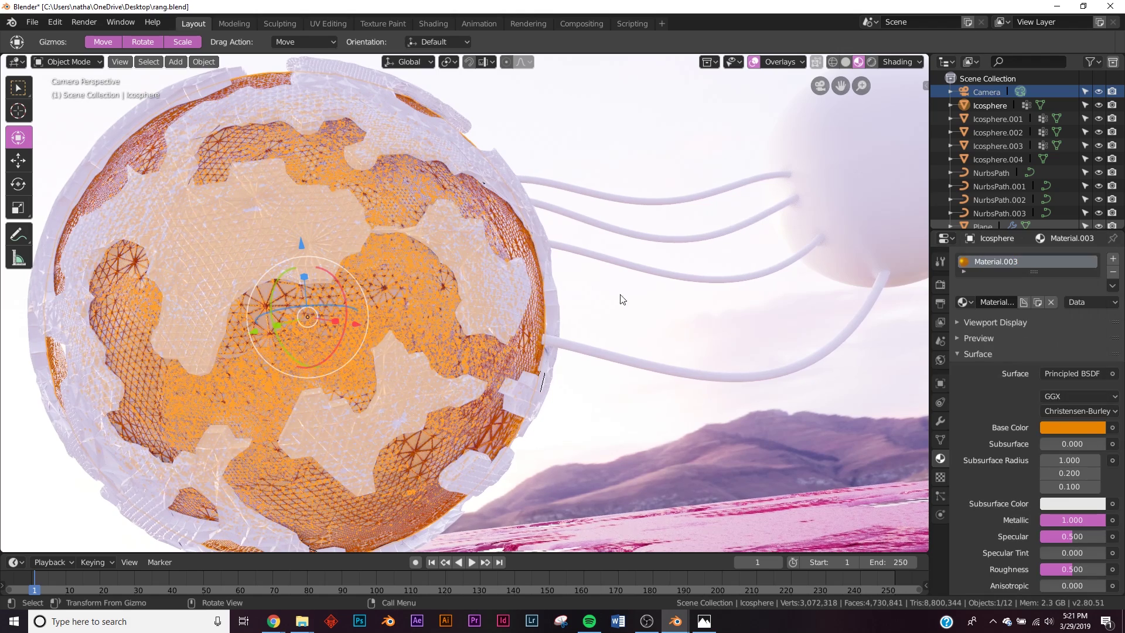
# Try Material.002 on the Icosphere.001 layer of the large sphere, then assign it the orange Material.003 instead.
pyautogui.click(630, 319)
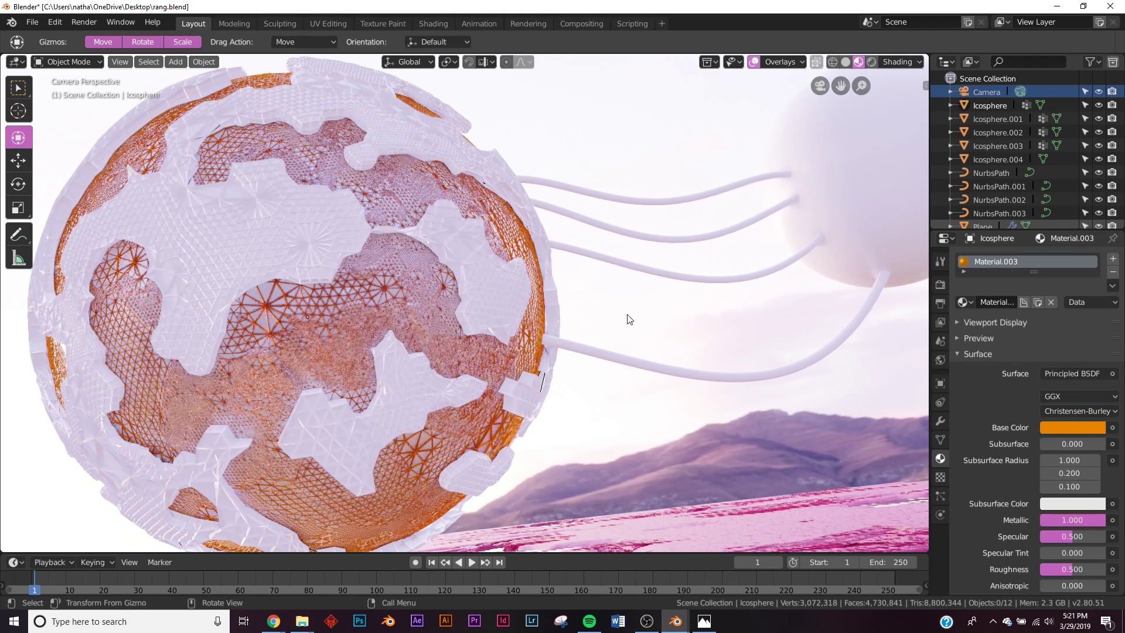
pyautogui.click(351, 242)
pyautogui.click(962, 302)
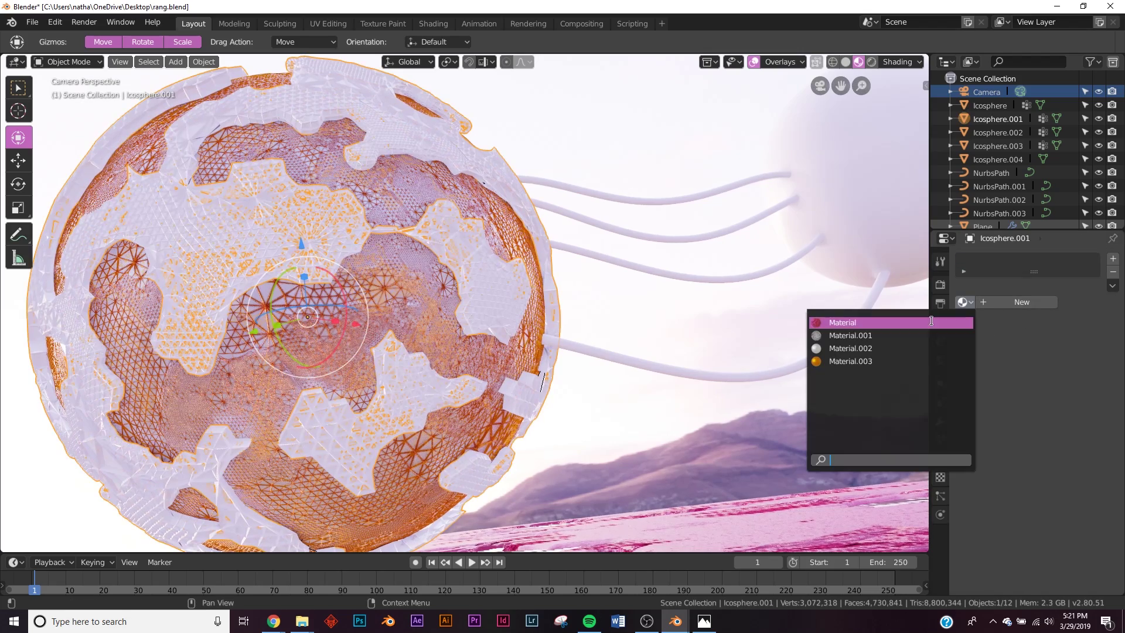
pyautogui.click(851, 348)
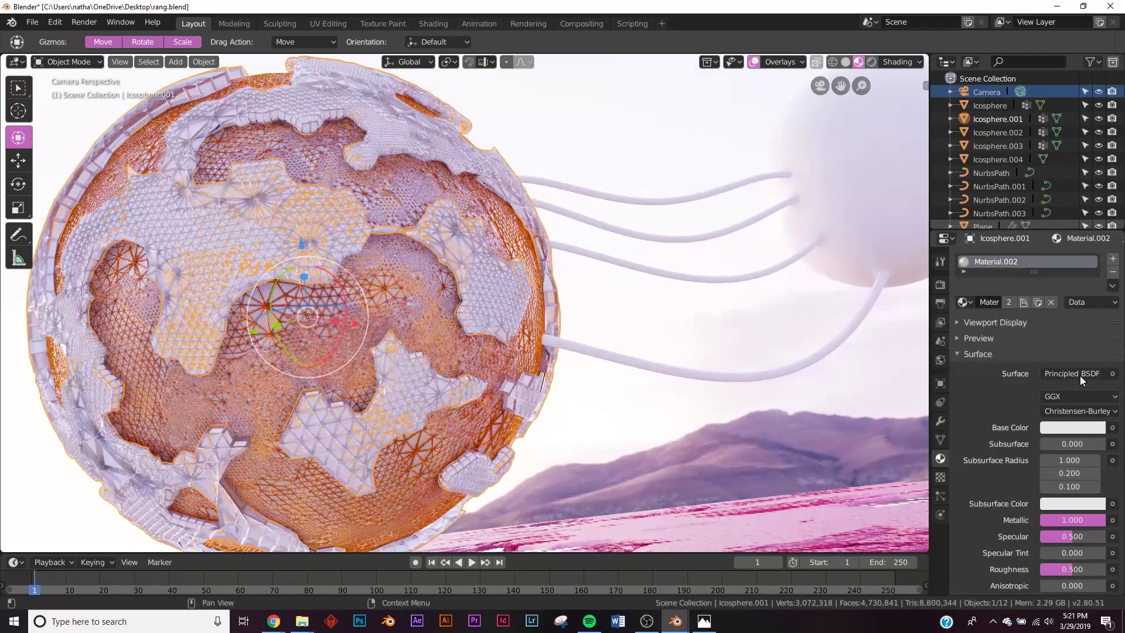
pyautogui.click(963, 302)
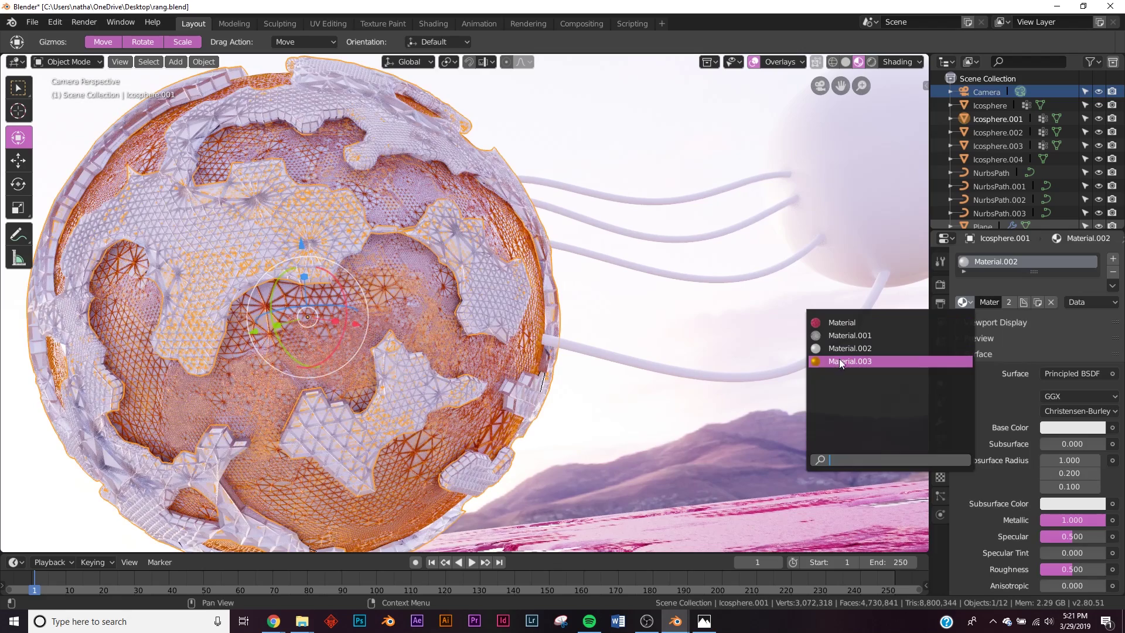
pyautogui.press('Return')
# Assign the white metallic Material.002 to Icosphere.003 and check the sphere in the full camera view.
pyautogui.click(322, 220)
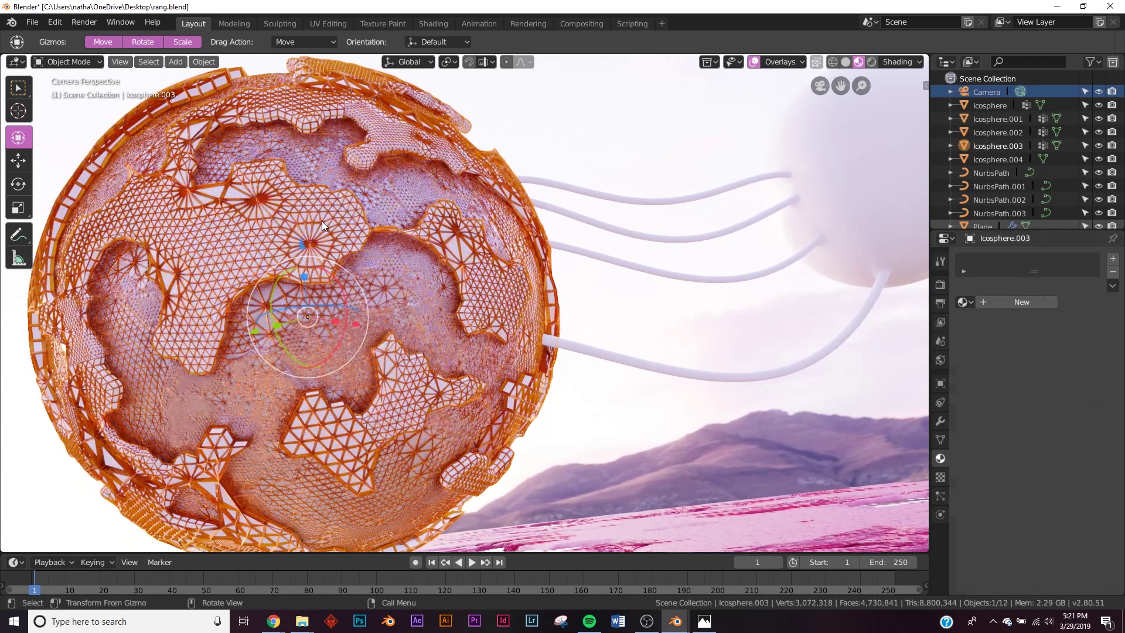
pyautogui.click(963, 302)
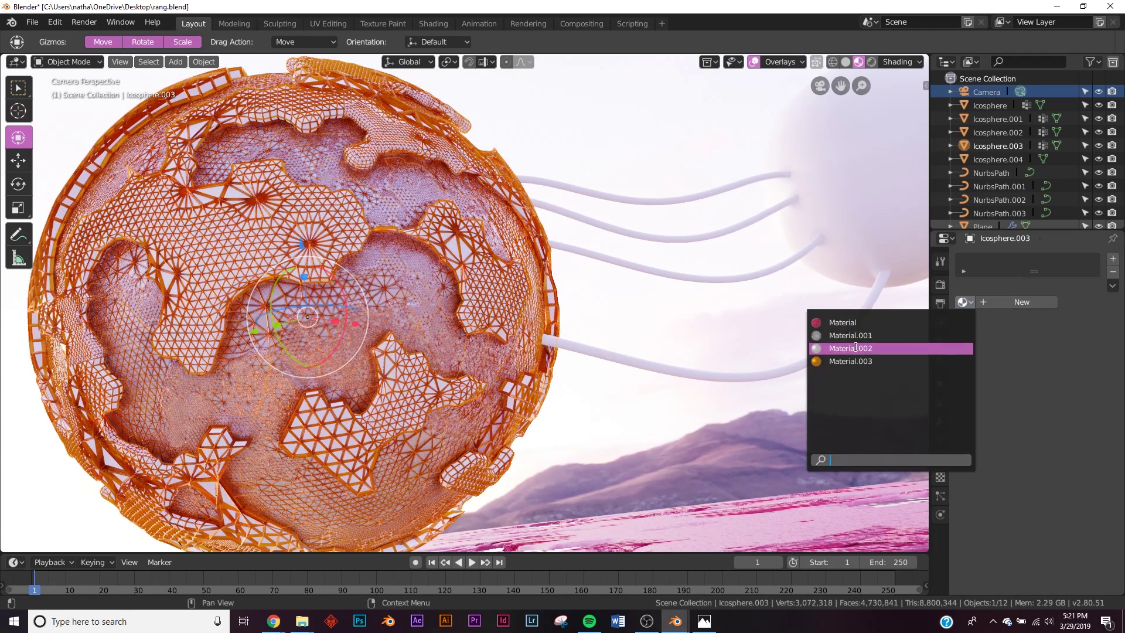
pyautogui.click(852, 347)
pyautogui.click(604, 147)
pyautogui.scroll(-5, 344, 340)
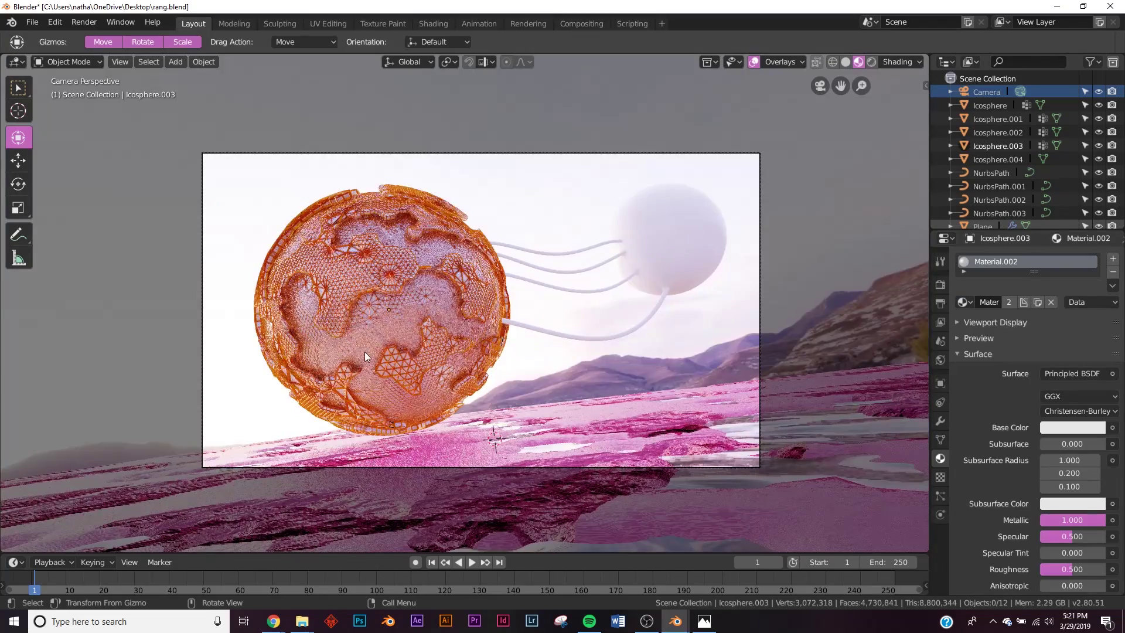
pyautogui.scroll(4, 384, 355)
pyautogui.scroll(-1, 404, 358)
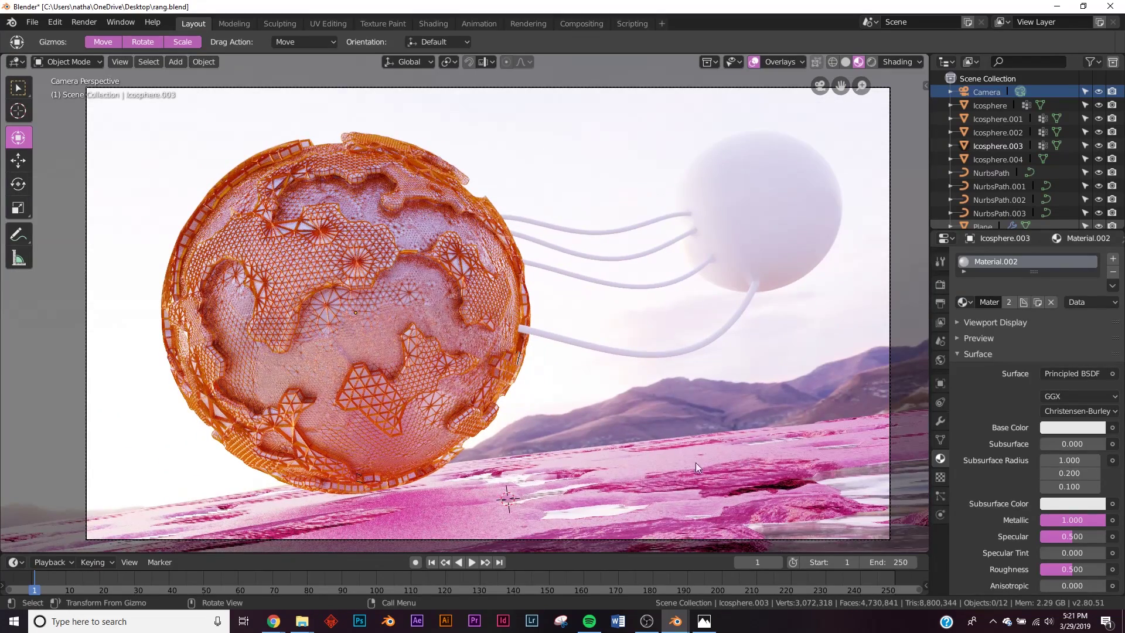
# Create a new material on the small sphere with Metallic 1.0 and a grey base color of value about 0.52.
pyautogui.click(759, 223)
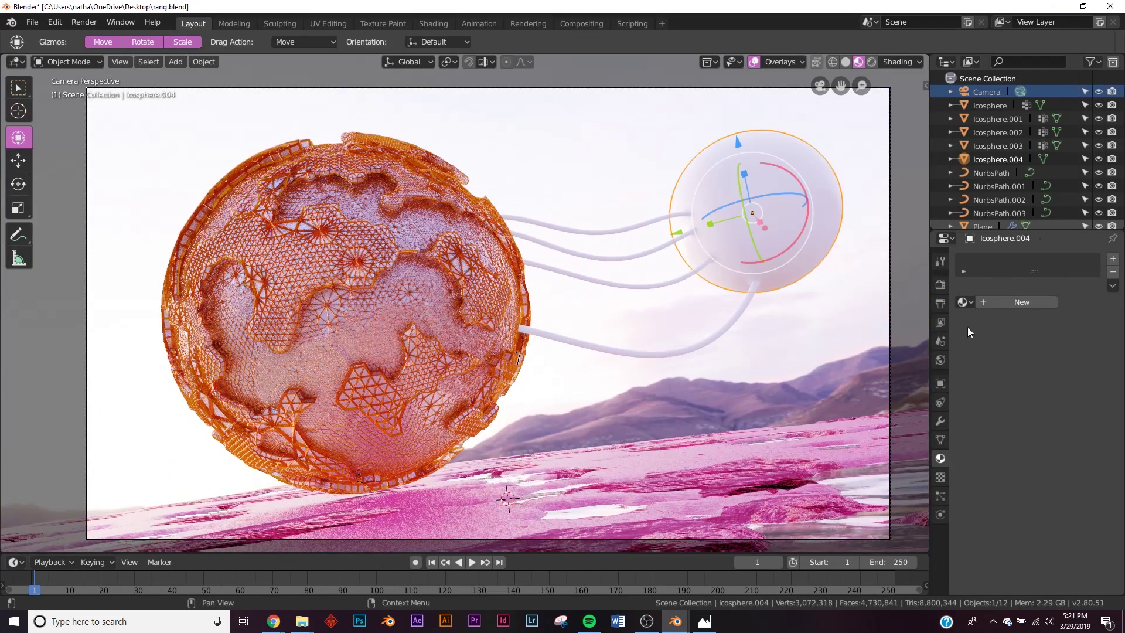
pyautogui.click(1010, 304)
pyautogui.moveTo(1068, 520); pyautogui.dragTo(1107, 520)
pyautogui.click(1065, 428)
pyautogui.moveTo(1091, 274); pyautogui.dragTo(1093, 296)
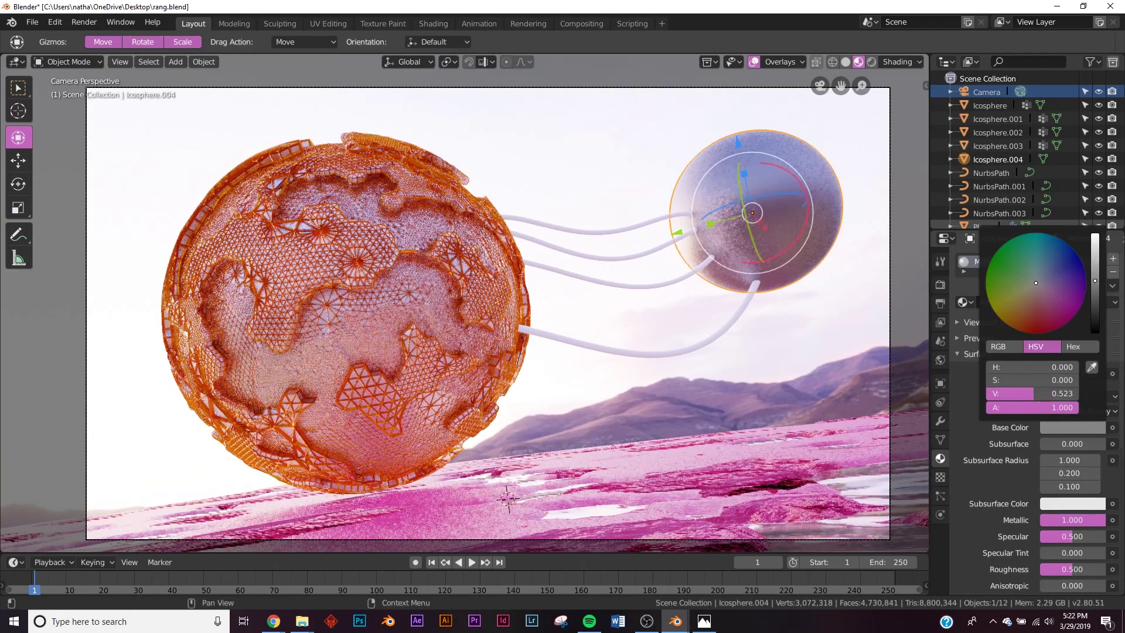
# Assign the grey metallic Material.004 to all four tubes connecting the large sphere to the small one.
pyautogui.click(666, 356)
pyautogui.click(964, 302)
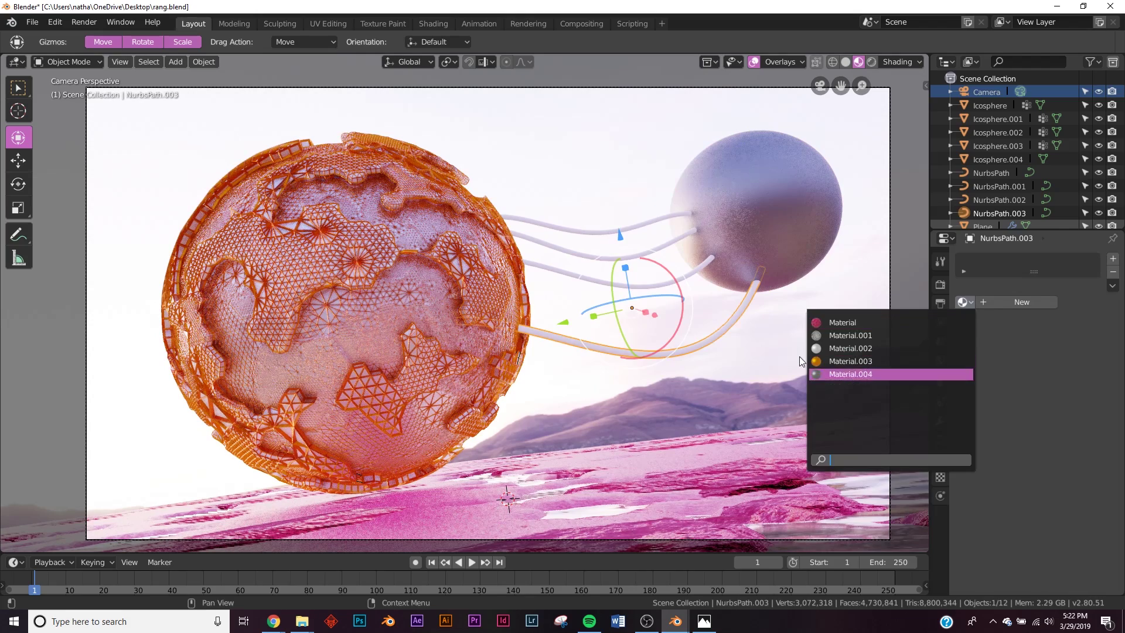
pyautogui.click(832, 374)
pyautogui.click(570, 274)
pyautogui.click(964, 302)
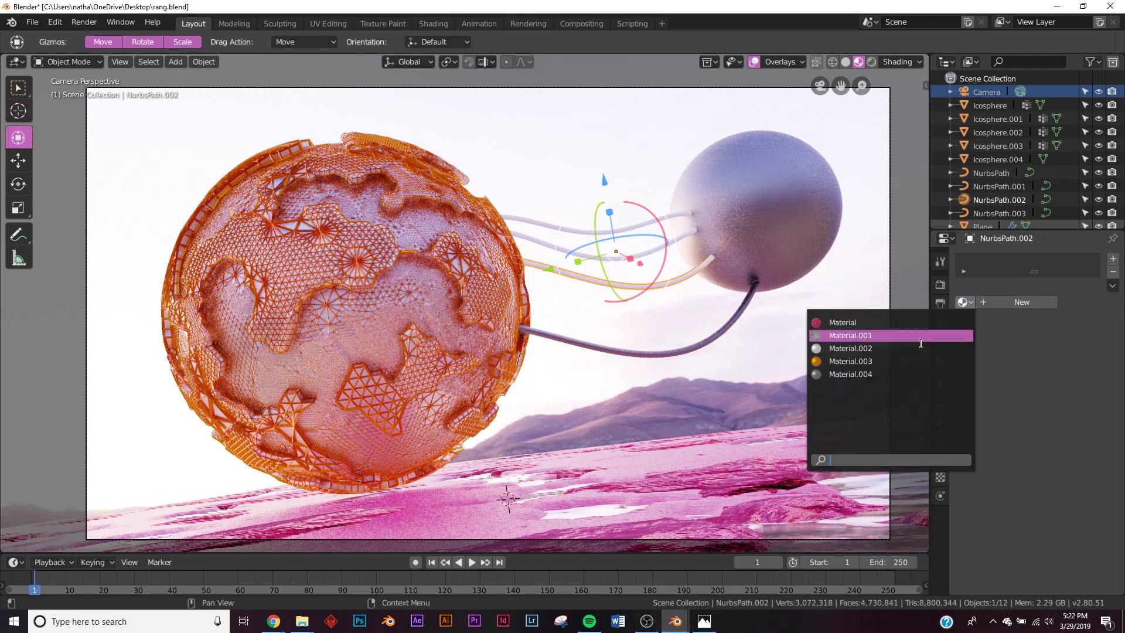
pyautogui.click(879, 374)
pyautogui.click(536, 238)
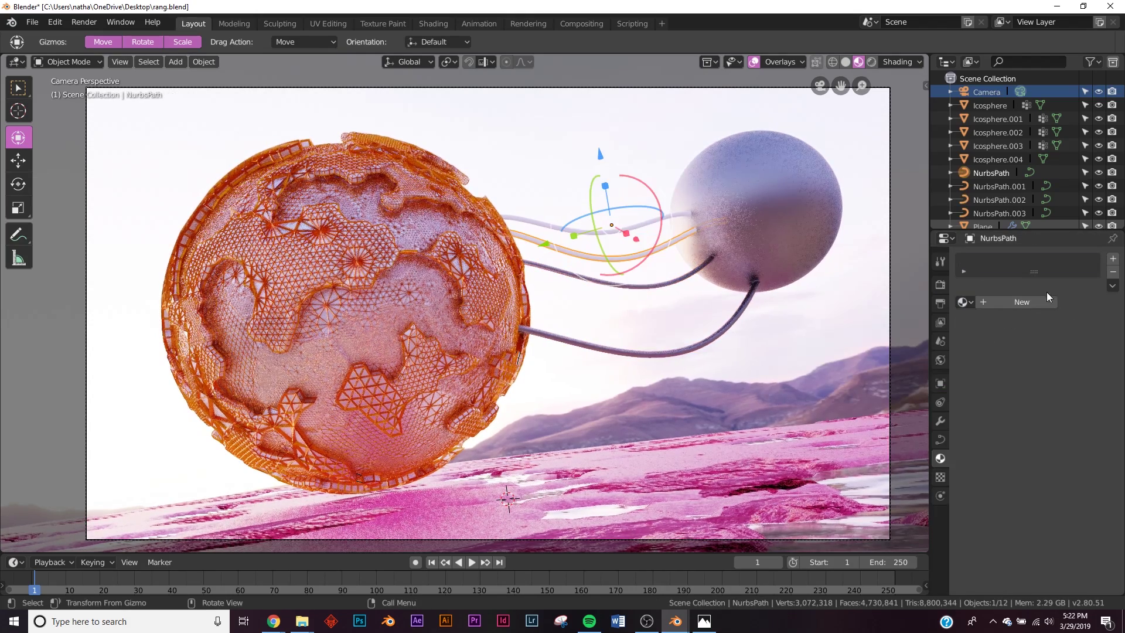
pyautogui.click(964, 302)
pyautogui.click(879, 374)
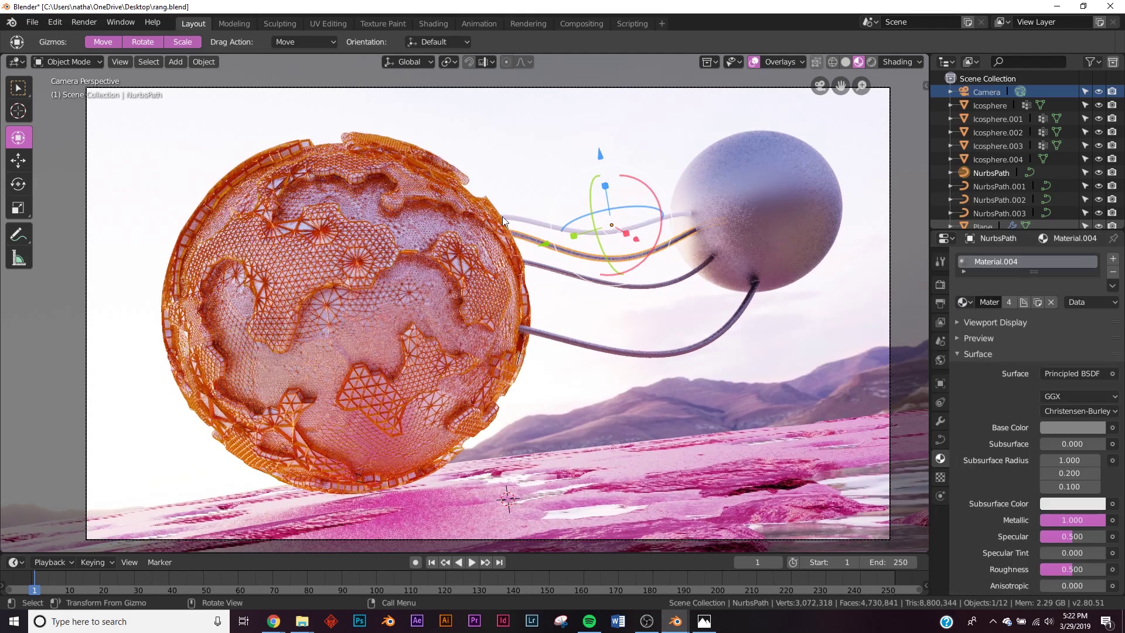
pyautogui.click(507, 218)
pyautogui.click(964, 302)
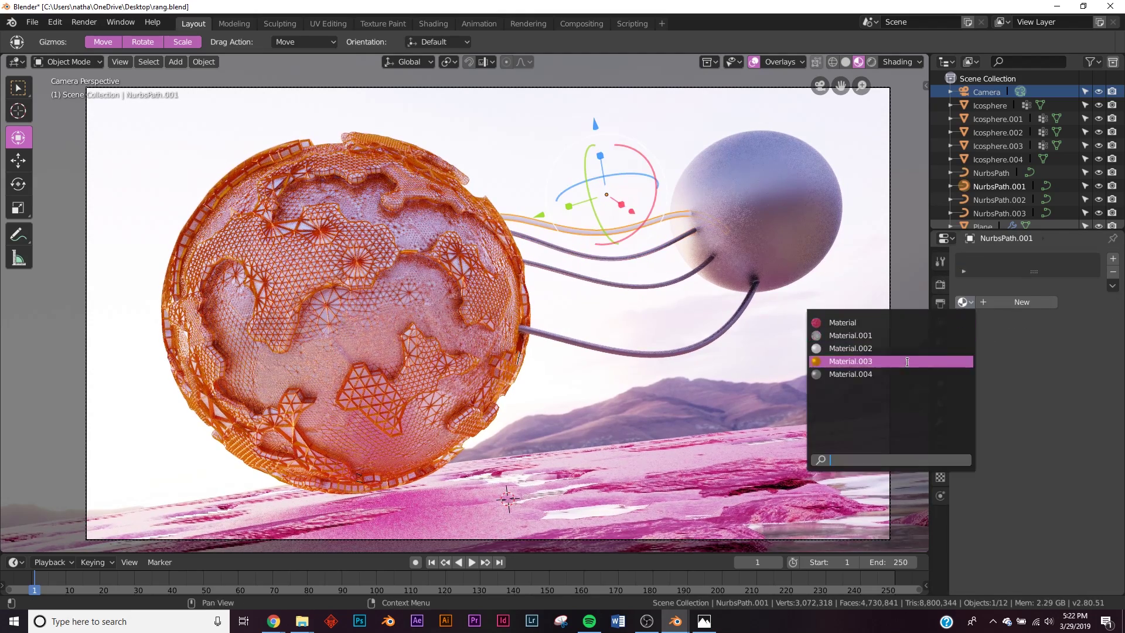
pyautogui.click(902, 374)
# Deselect the tube, view the reference render color.png in Photos, and return to Blender.
pyautogui.click(606, 311)
pyautogui.click(703, 621)
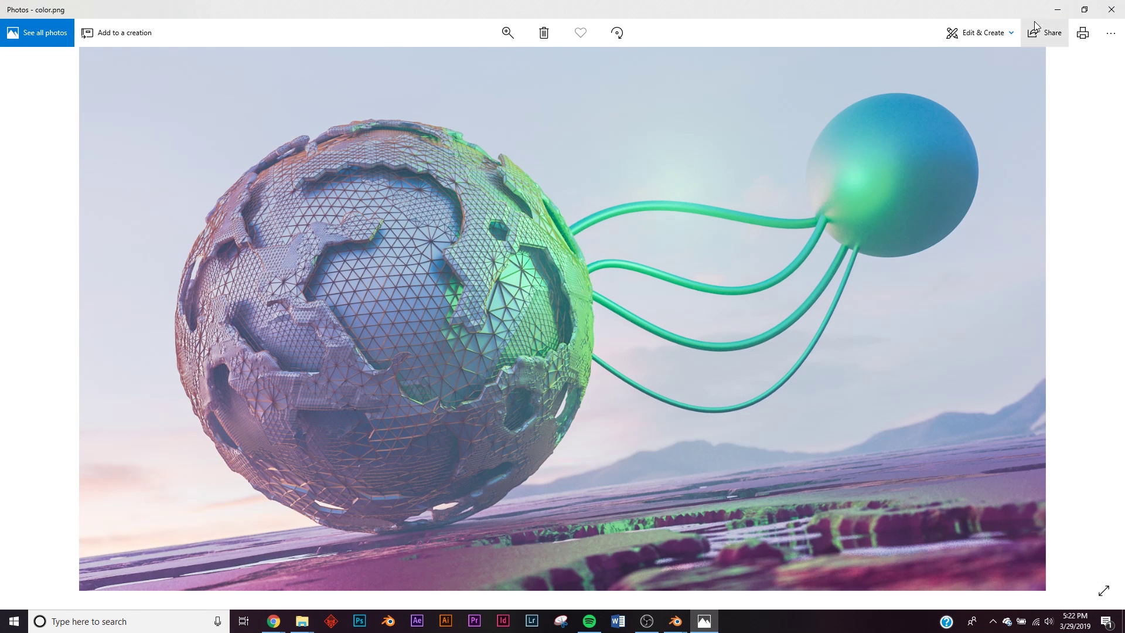
pyautogui.click(1061, 8)
# Add a cube in solid shading and scale it up about 8.28 times to enclose the scene, then check it through the camera.
pyautogui.press('z')
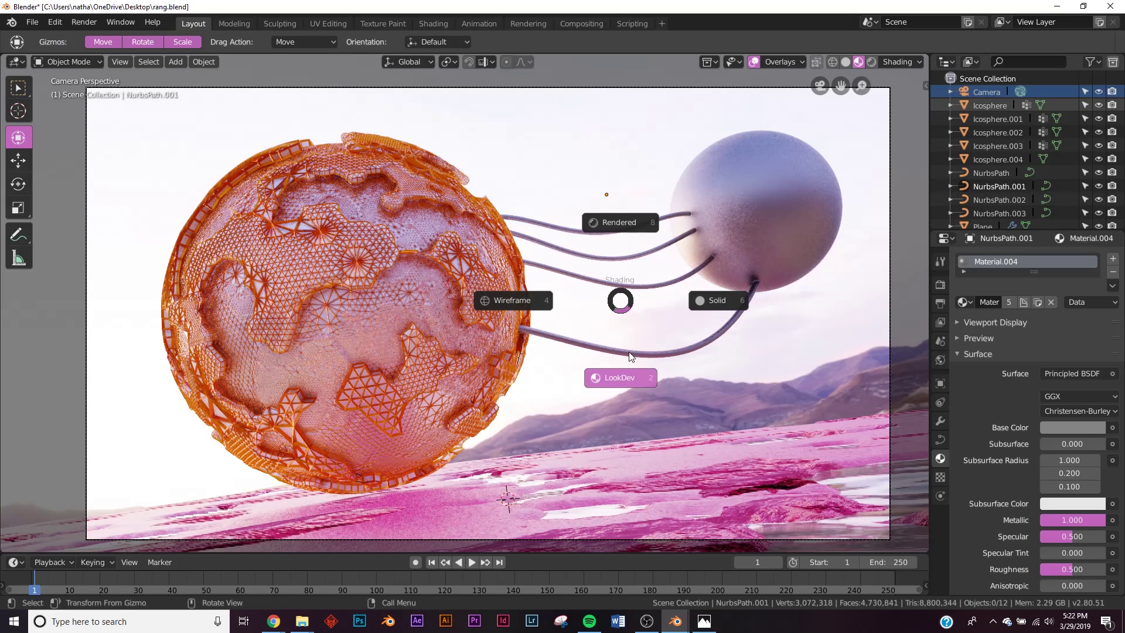
pyautogui.moveTo(626, 352); pyautogui.dragTo(585, 336, button='middle')
pyautogui.scroll(-6, 557, 313)
pyautogui.hotkey('shift', 'a')
pyautogui.moveTo(529, 287)
pyautogui.click(598, 302)
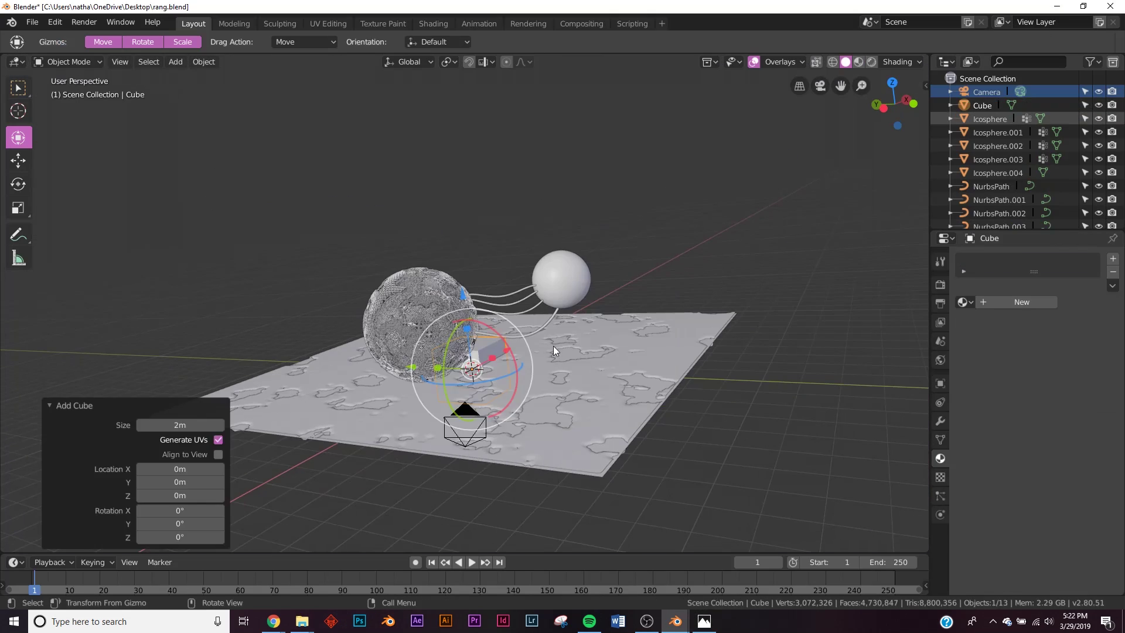
pyautogui.press('s')
pyautogui.click(246, 353)
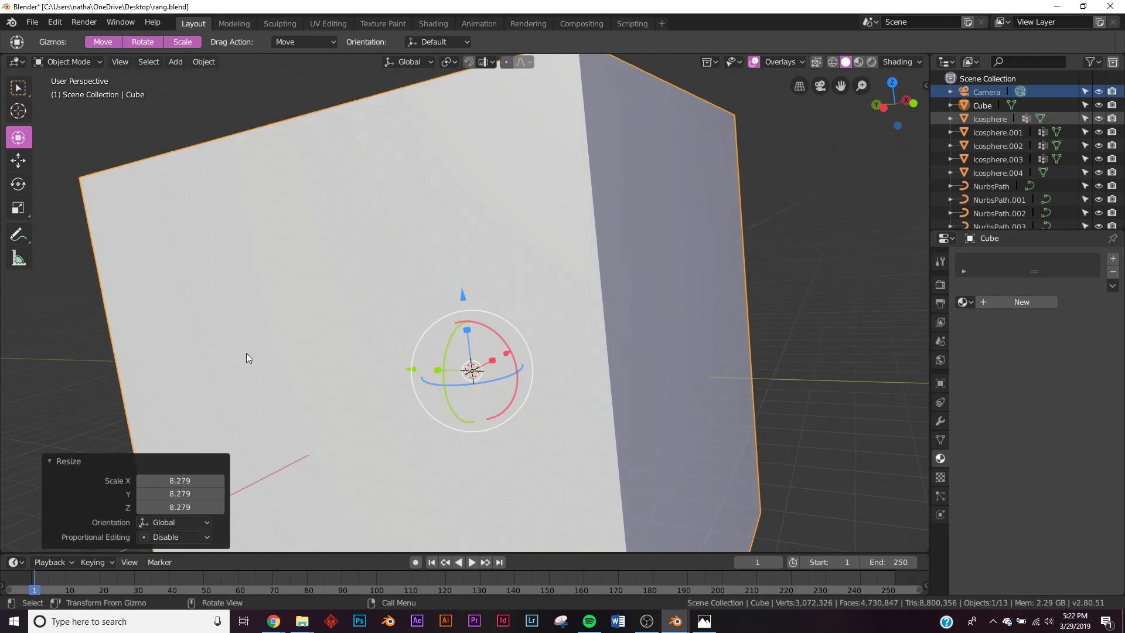
pyautogui.press('KP_0')
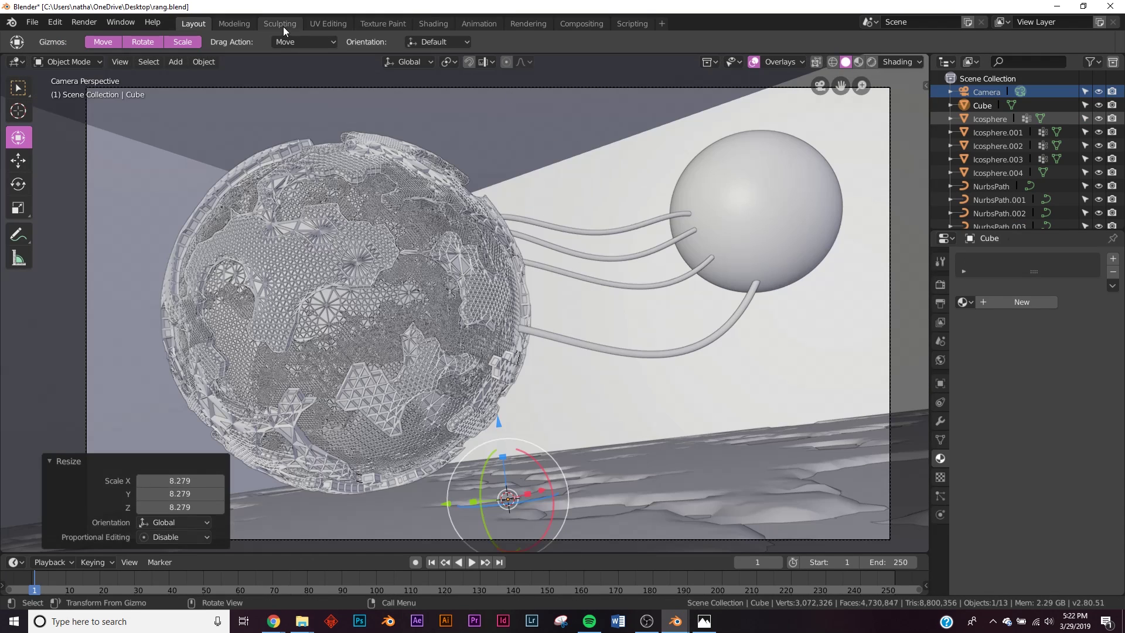
# Create a new material for the cube using the object shader nodes in the Shading workspace.
pyautogui.click(441, 24)
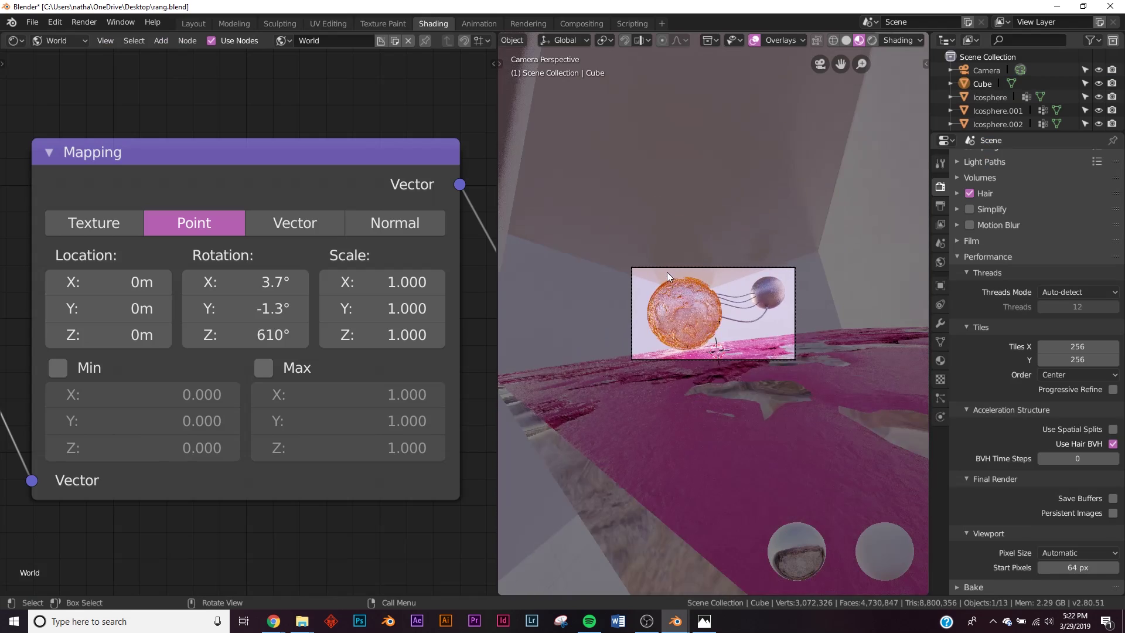
pyautogui.click(66, 39)
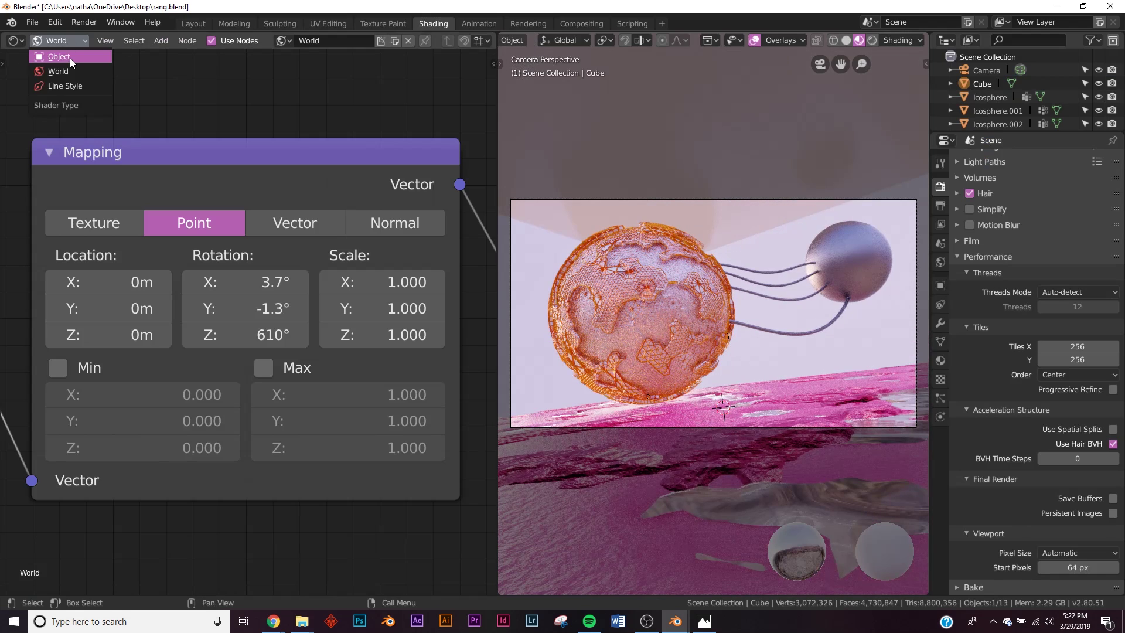
pyautogui.click(64, 52)
pyautogui.click(316, 41)
pyautogui.moveTo(241, 272); pyautogui.dragTo(176, 276, button='middle')
pyautogui.scroll(-6, 252, 287)
pyautogui.moveTo(326, 297); pyautogui.dragTo(240, 293, button='middle')
pyautogui.scroll(6, 240, 293)
# Replace the cube's Principled BSDF with a Principled Volume node connected to the Material Output's Volume input.
pyautogui.moveTo(332, 218); pyautogui.dragTo(266, 220)
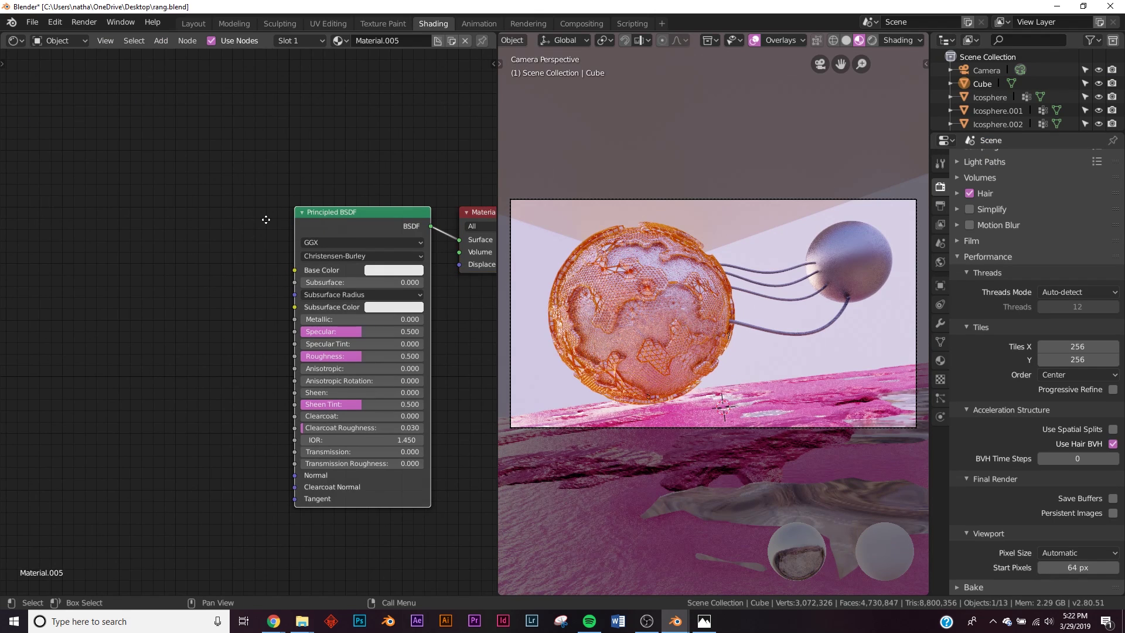
pyautogui.press('x')
pyautogui.hotkey('shift', 'a')
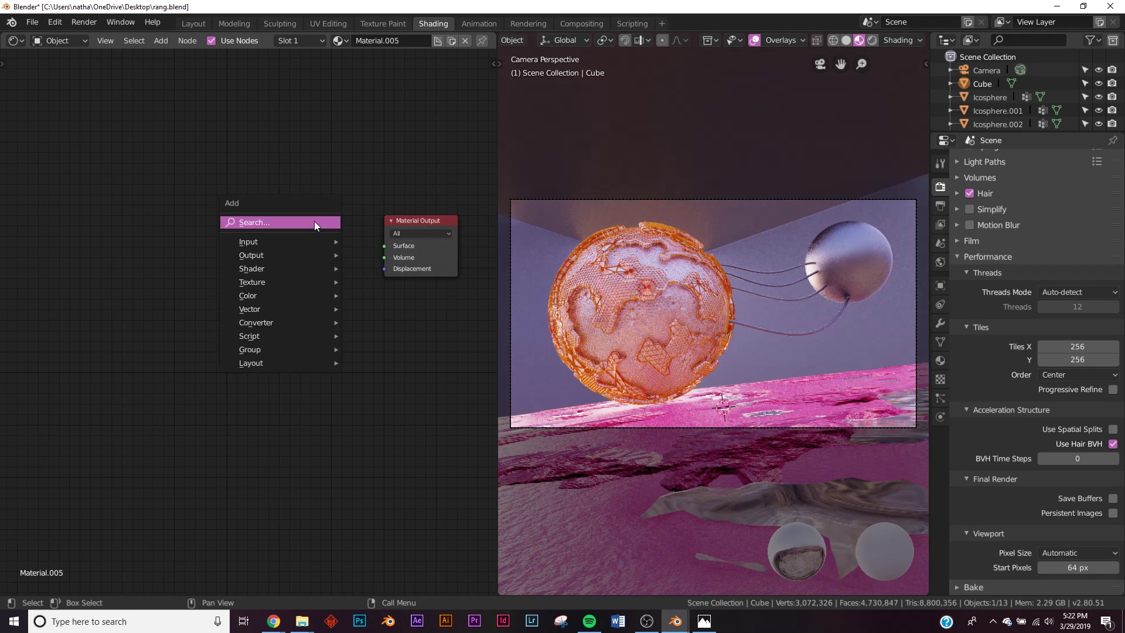
pyautogui.click(314, 222)
pyautogui.write('pr')
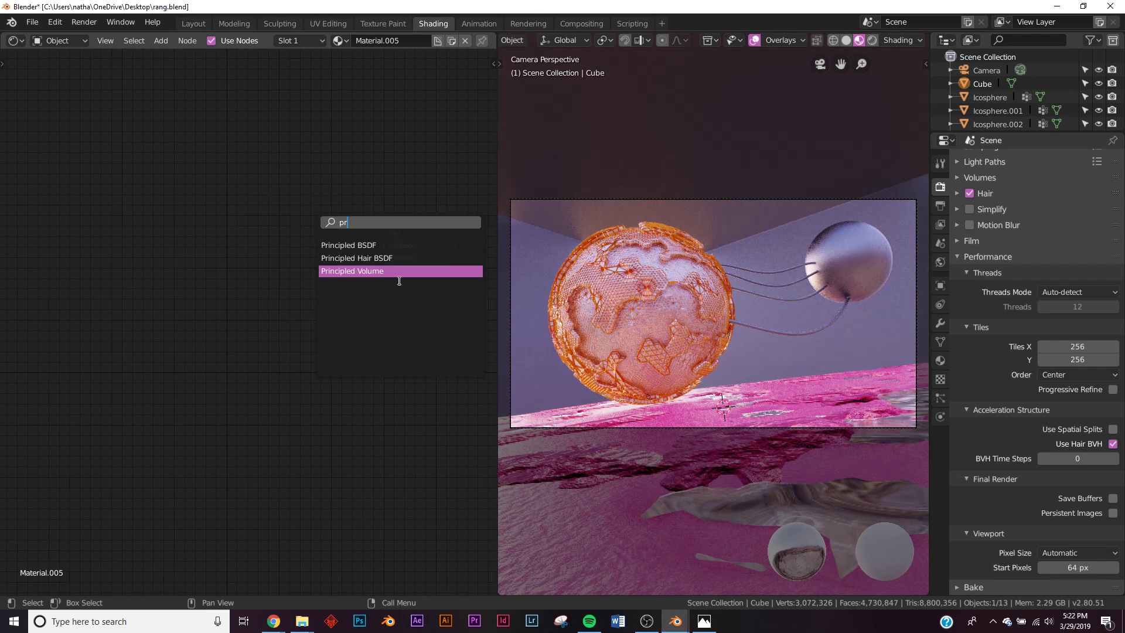
pyautogui.click(370, 273)
pyautogui.click(202, 232)
pyautogui.scroll(5, 358, 223)
pyautogui.moveTo(381, 218); pyautogui.dragTo(310, 232, button='middle')
pyautogui.moveTo(294, 227); pyautogui.dragTo(380, 240)
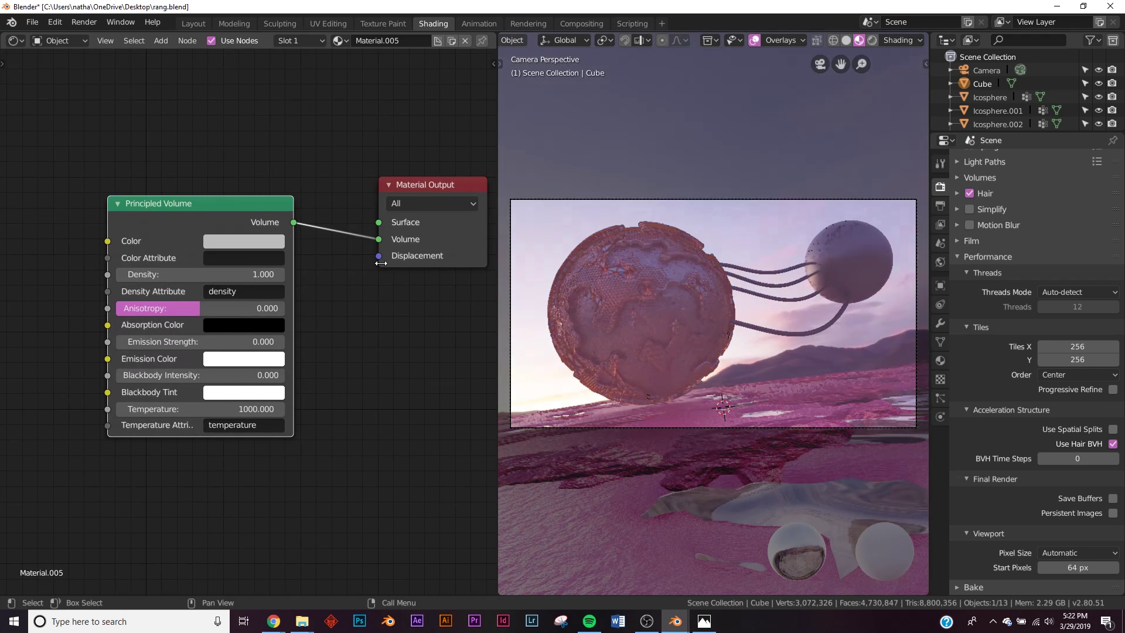
# Set the Principled Volume's Density to 0.1 and its Emission Strength to 0.02.
pyautogui.moveTo(180, 277); pyautogui.dragTo(228, 266, button='middle')
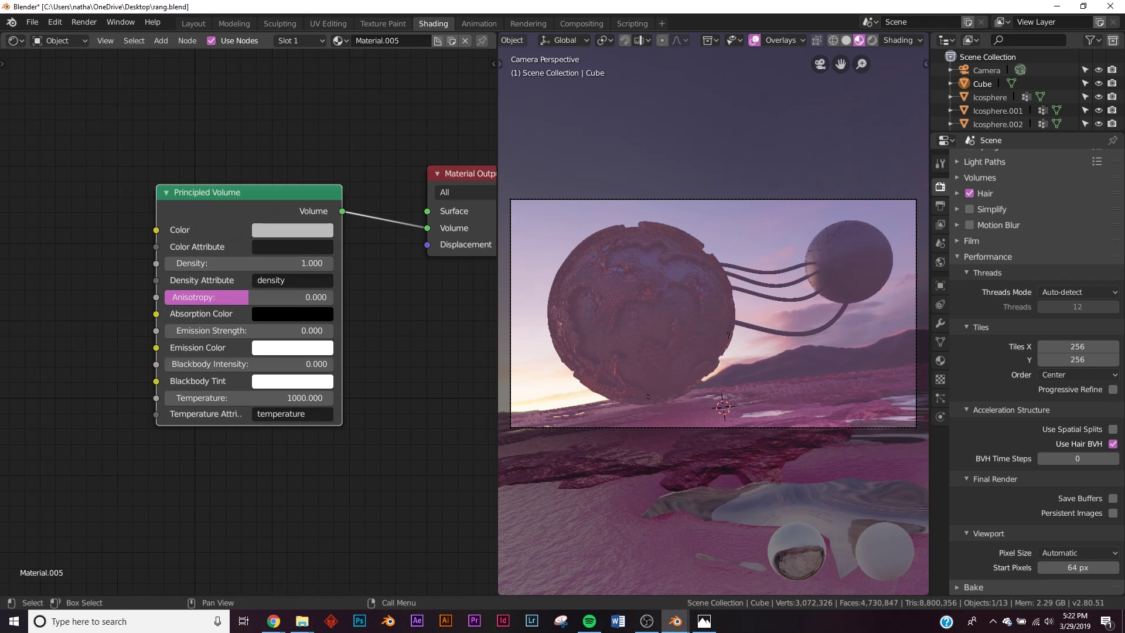
pyautogui.click(285, 266)
pyautogui.write('0.1')
pyautogui.press('Return')
pyautogui.scroll(2, 250, 340)
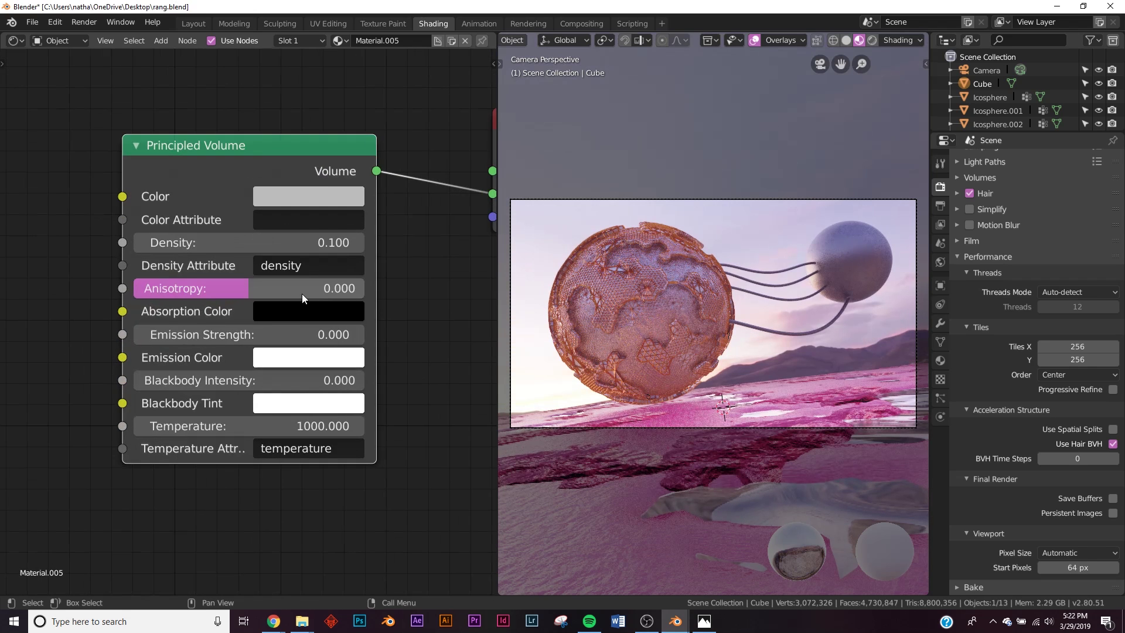
pyautogui.click(247, 338)
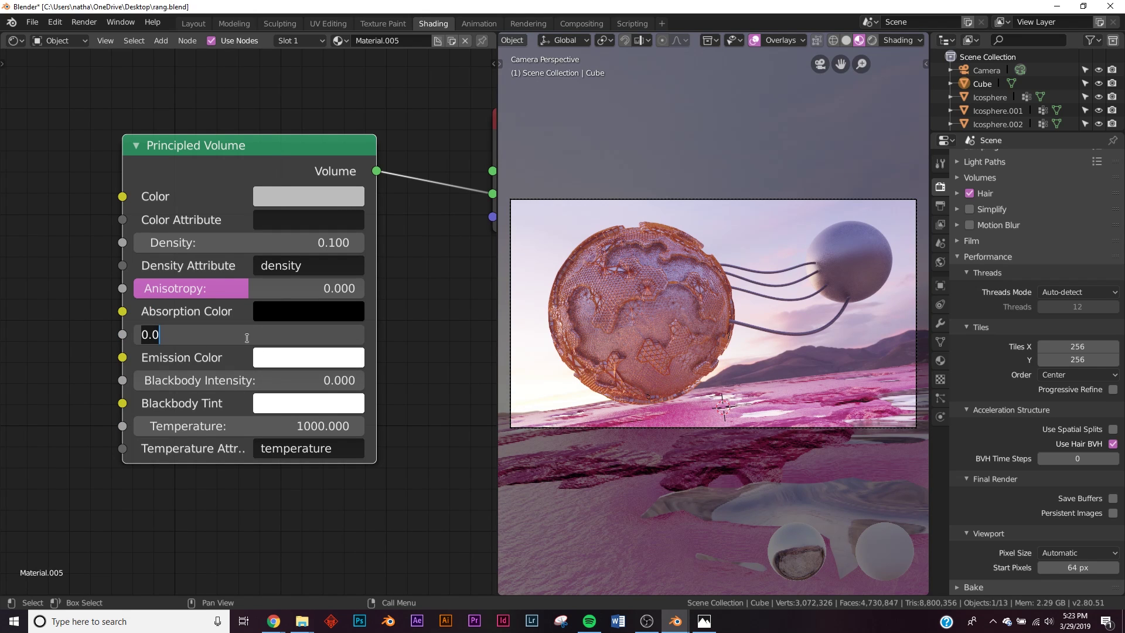
pyautogui.write('0.02')
pyautogui.press('Return')
# Preview the foggy scene in the Layout workspace with LookDev shading and the viewport overlays hidden.
pyautogui.click(184, 27)
pyautogui.press('z')
pyautogui.click(516, 378)
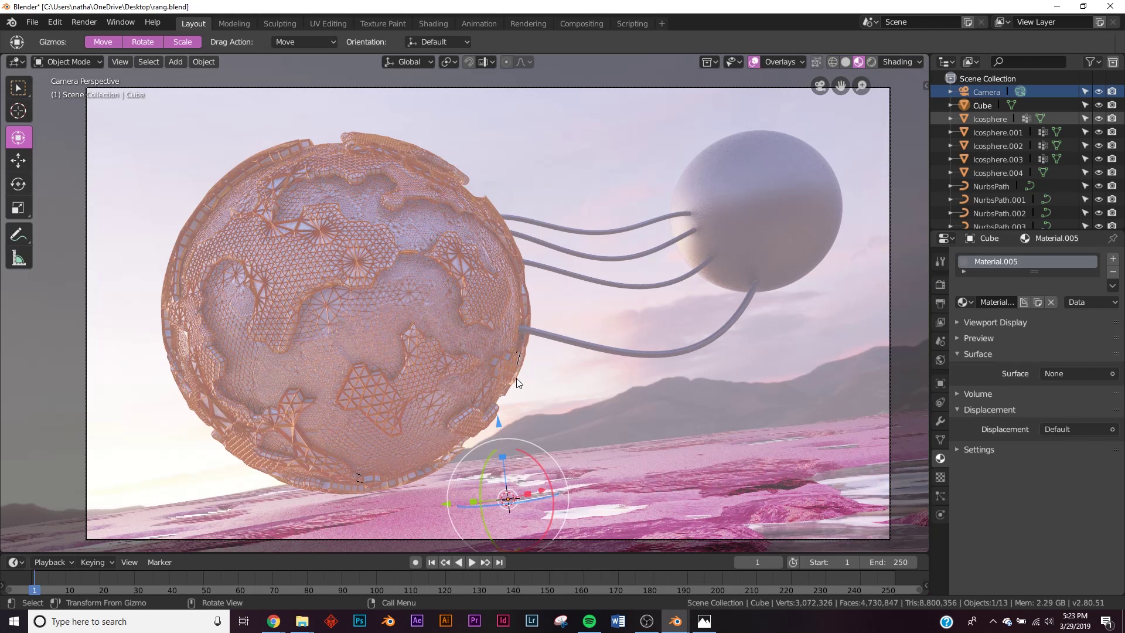
pyautogui.press('z')
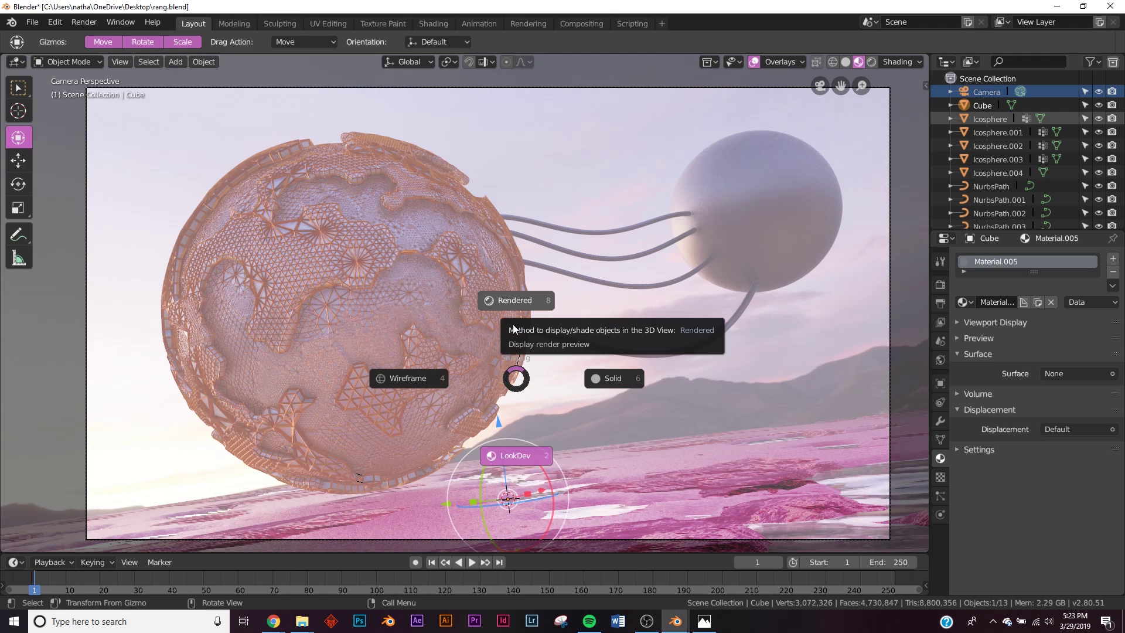
pyautogui.click(515, 313)
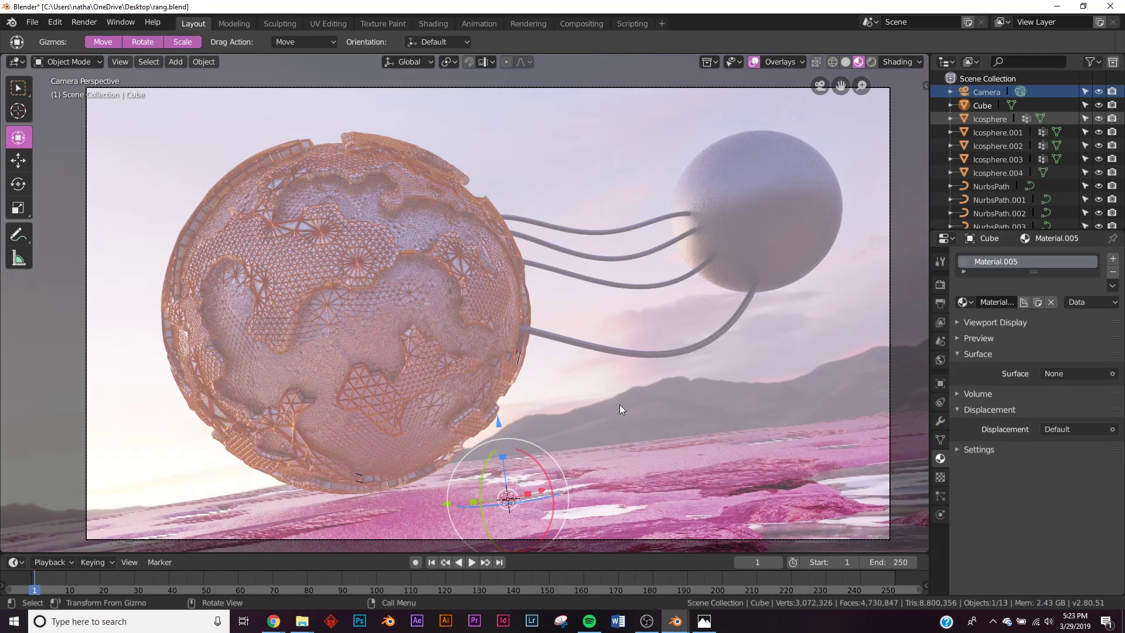
pyautogui.click(753, 62)
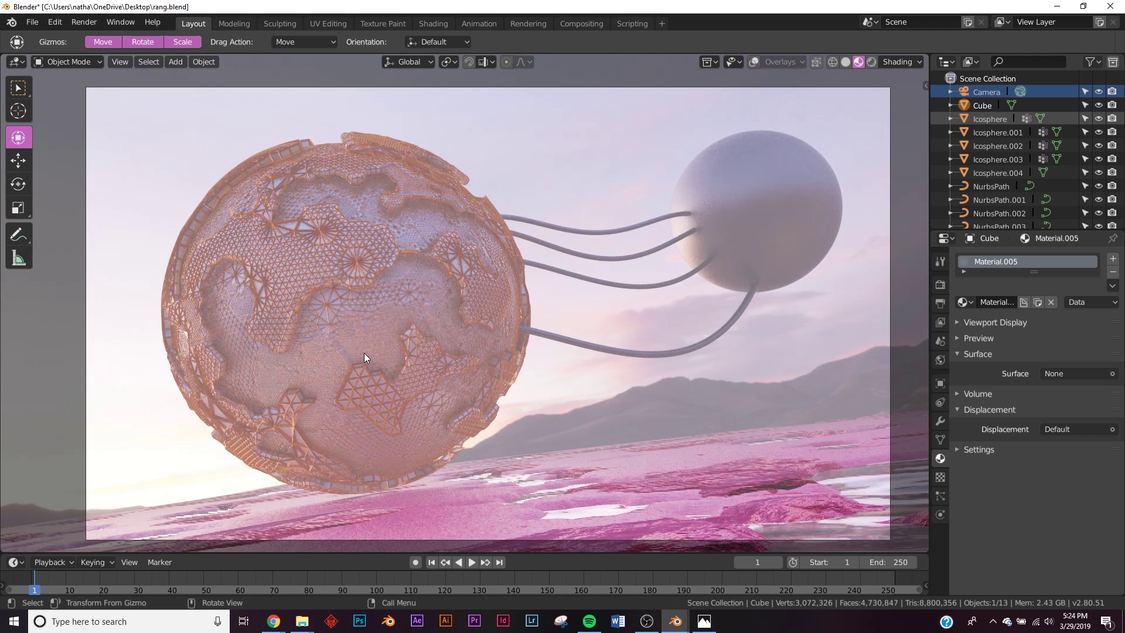
# Try an output resolution scale of 200%, then set it back to 100%.
pyautogui.click(940, 286)
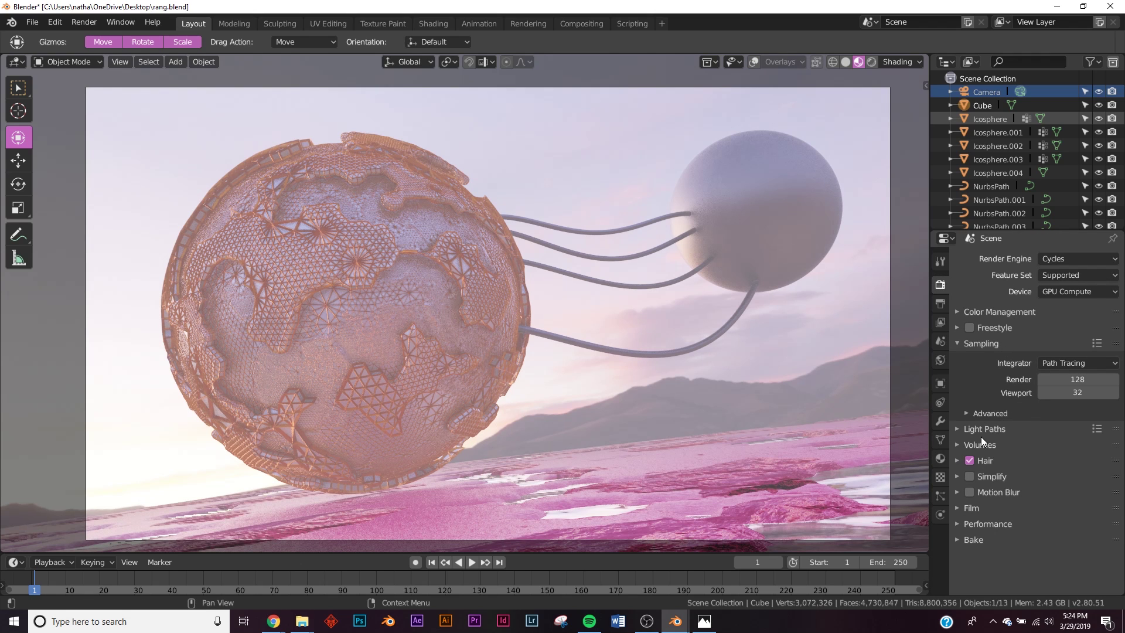
pyautogui.click(939, 304)
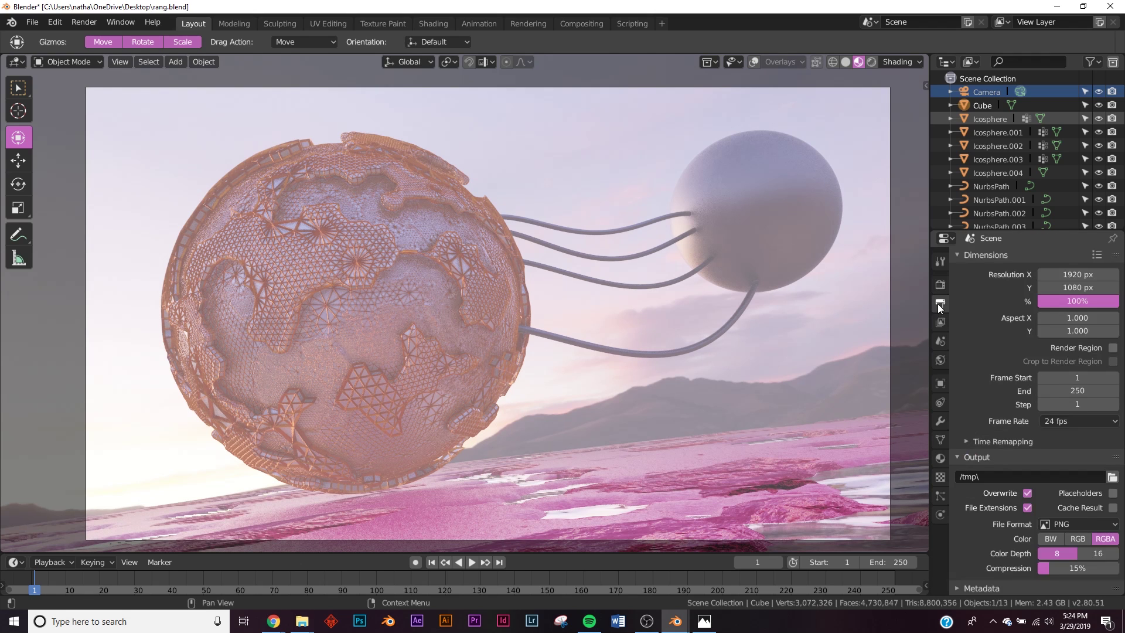
pyautogui.click(1081, 301)
pyautogui.write('200')
pyautogui.press('Return')
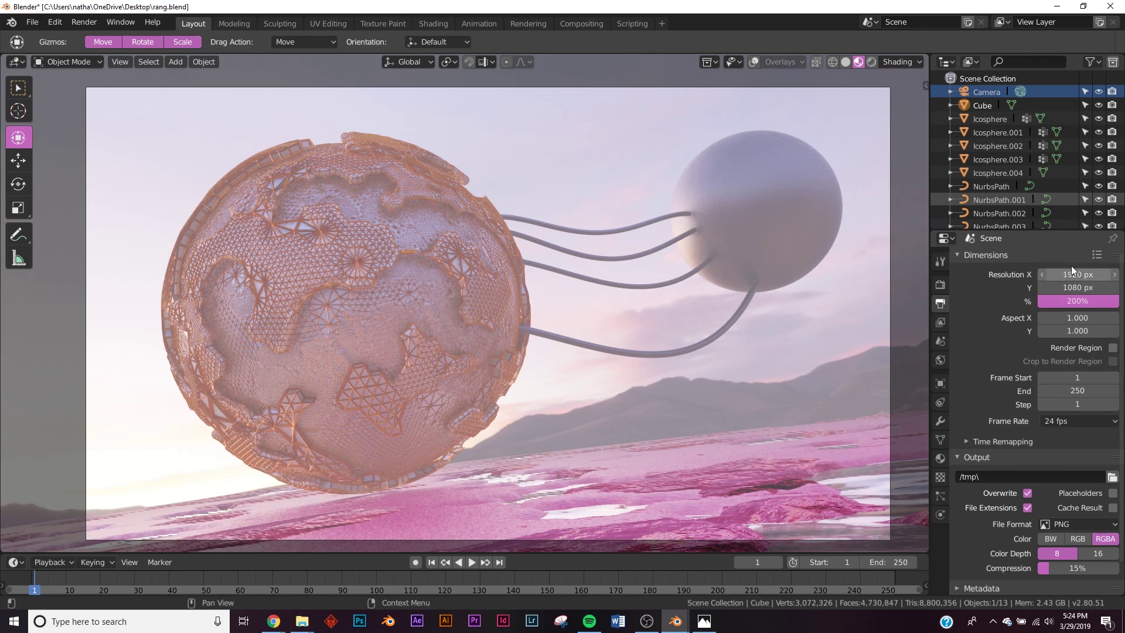
pyautogui.click(1082, 302)
pyautogui.write('100')
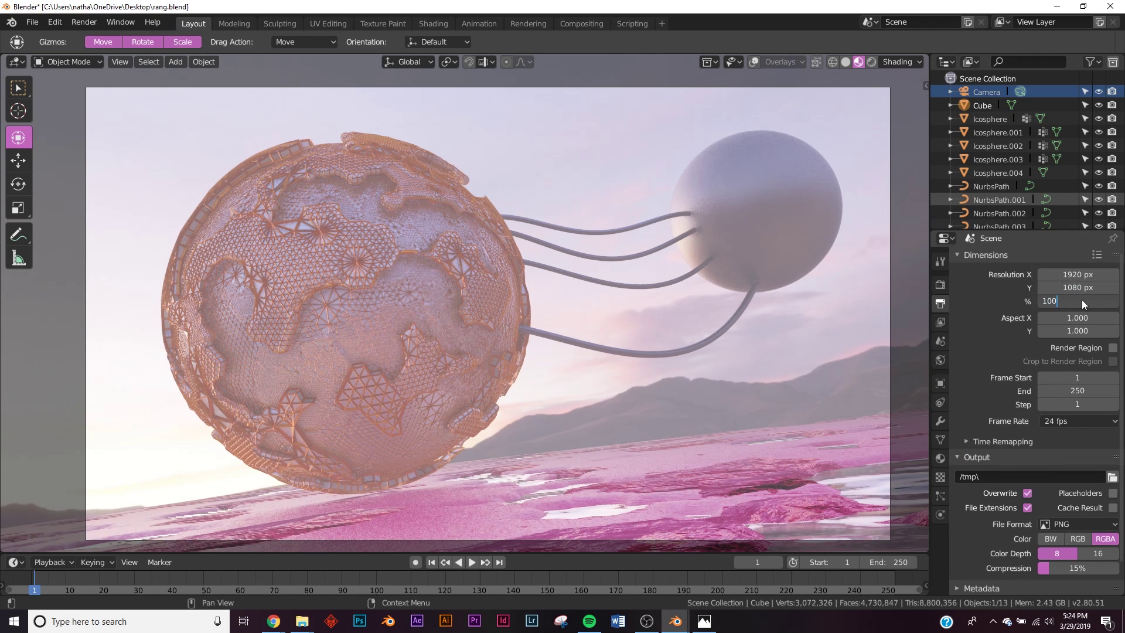
pyautogui.press('Return')
pyautogui.scroll(-2, 1027, 501)
pyautogui.scroll(2, 1016, 476)
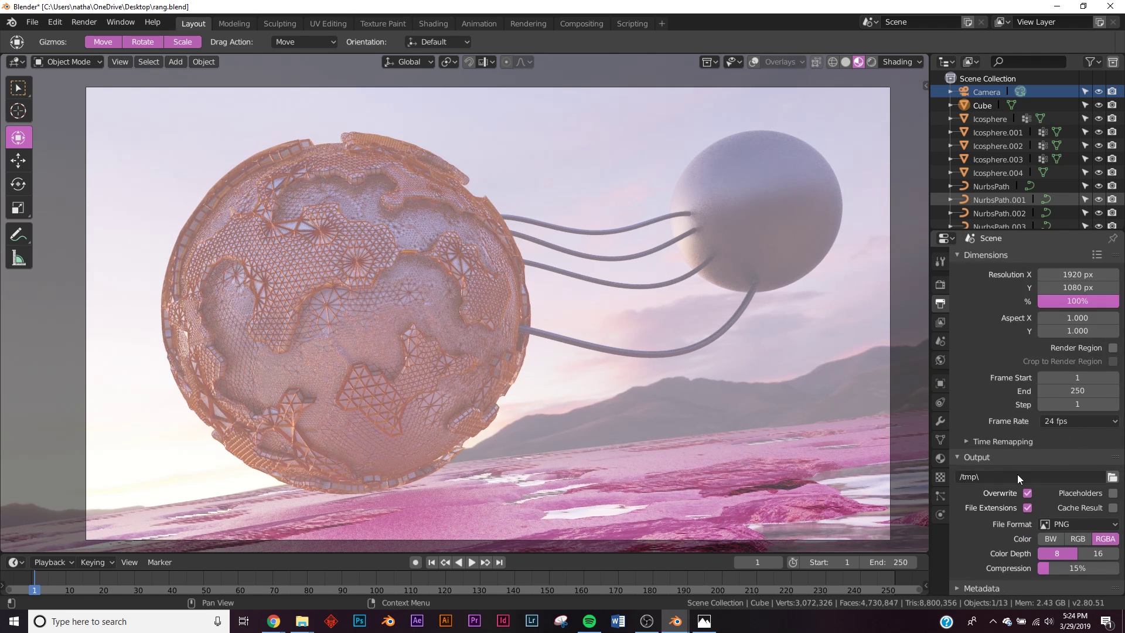
# Check the tile size in the render performance settings and choose GPU Compute as the render device.
pyautogui.click(940, 284)
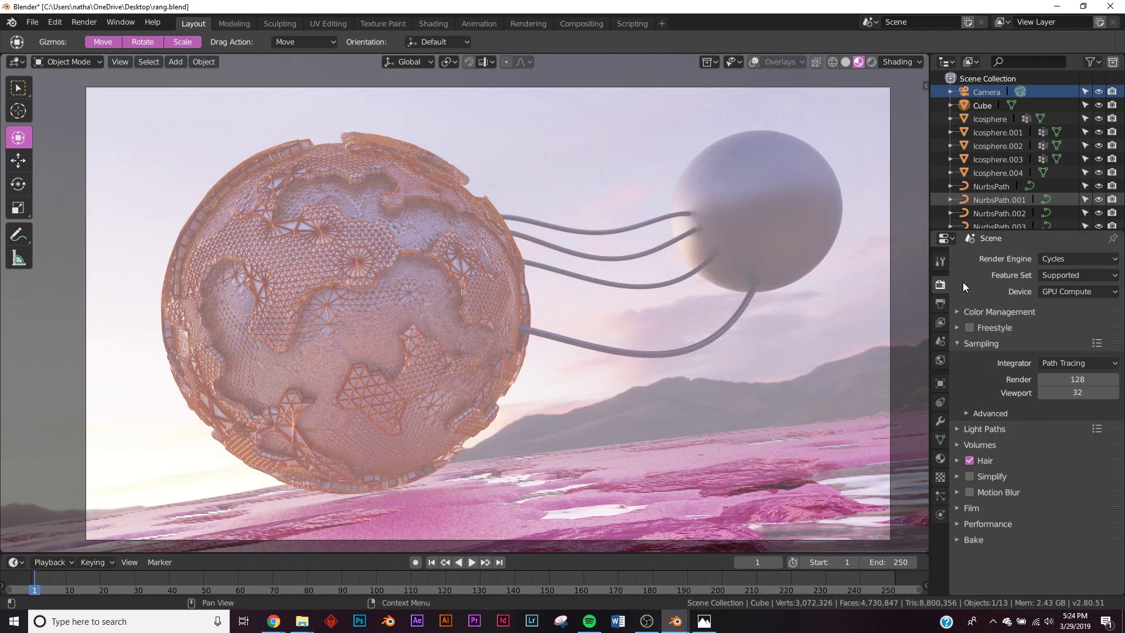
pyautogui.click(988, 523)
pyautogui.scroll(-10, 997, 523)
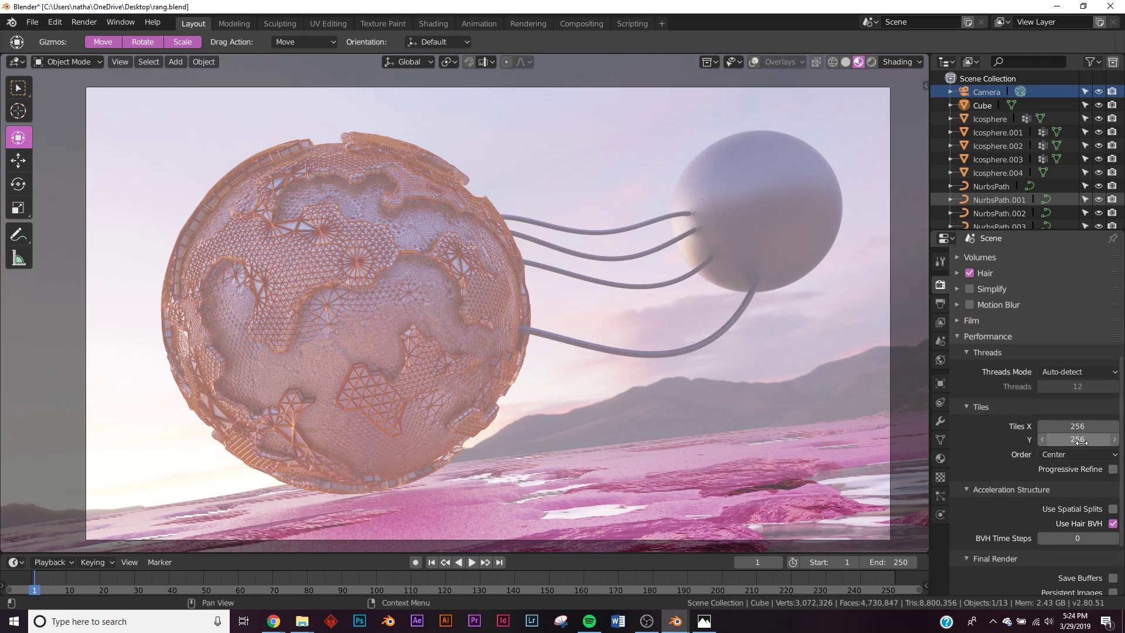
pyautogui.scroll(10, 1067, 431)
pyautogui.click(1069, 292)
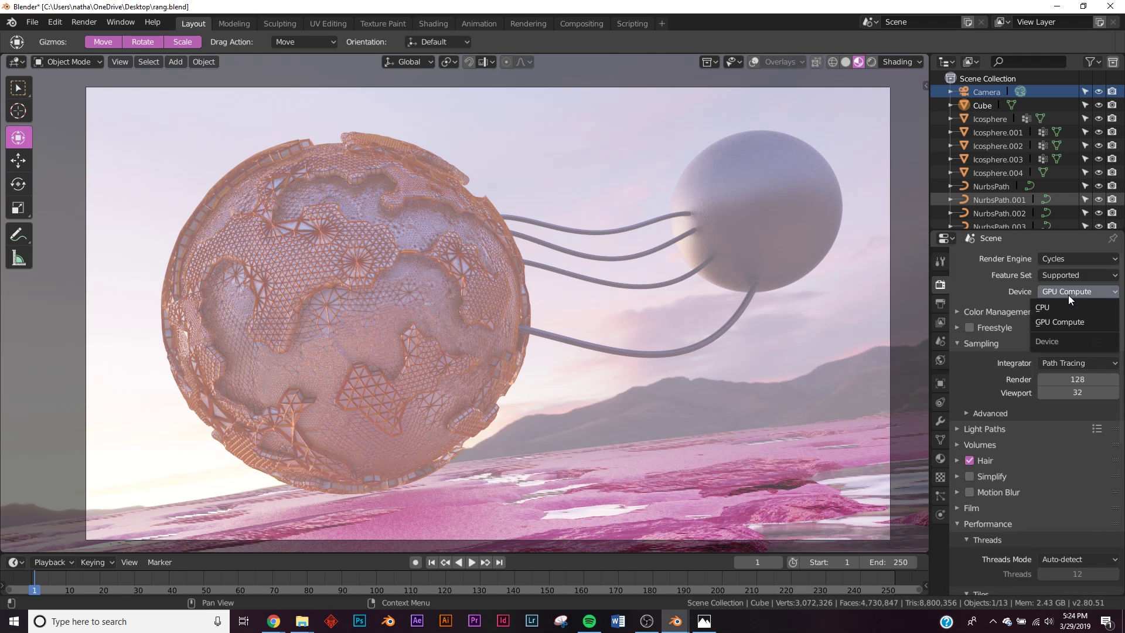
pyautogui.click(1064, 325)
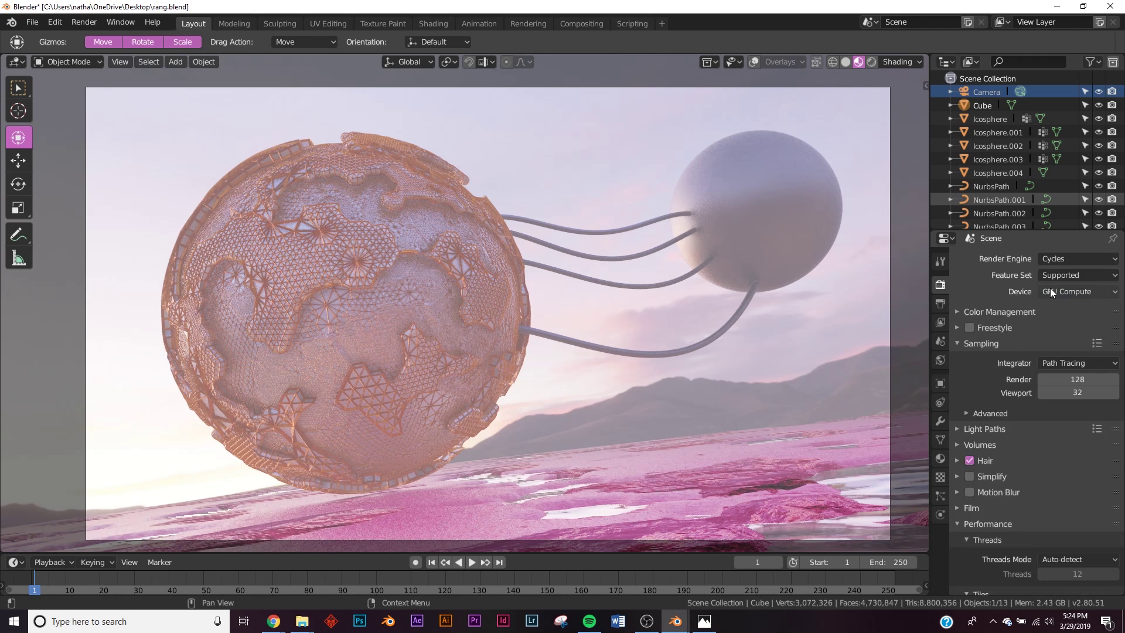
# Set the color management Look to Very High Contrast, leaving the view transform on Filmic.
pyautogui.click(1007, 312)
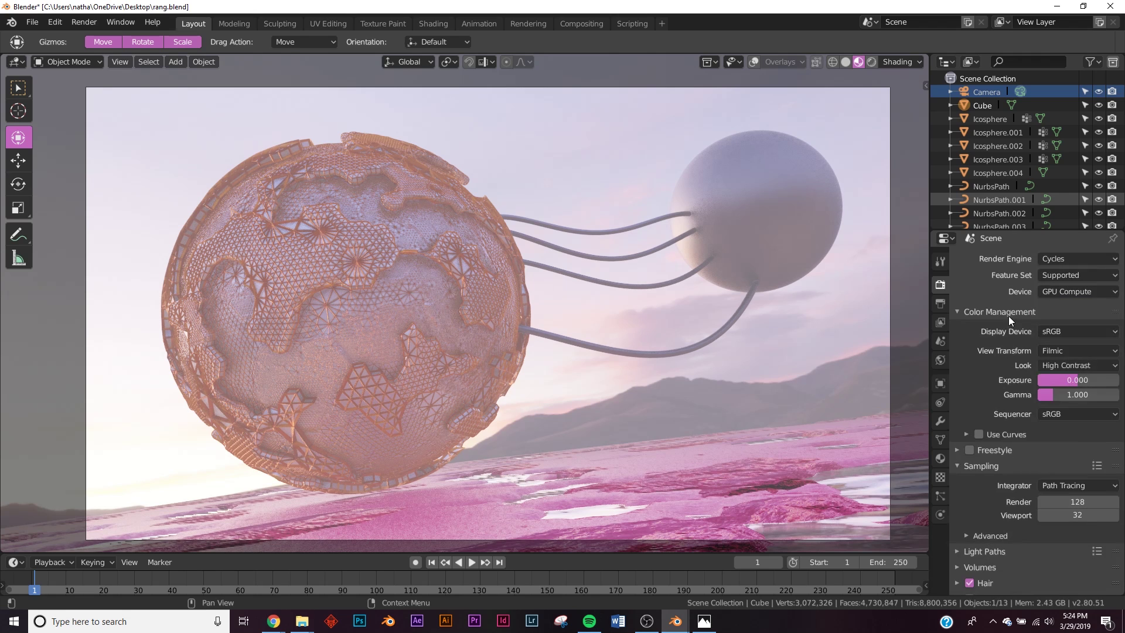
pyautogui.click(1063, 366)
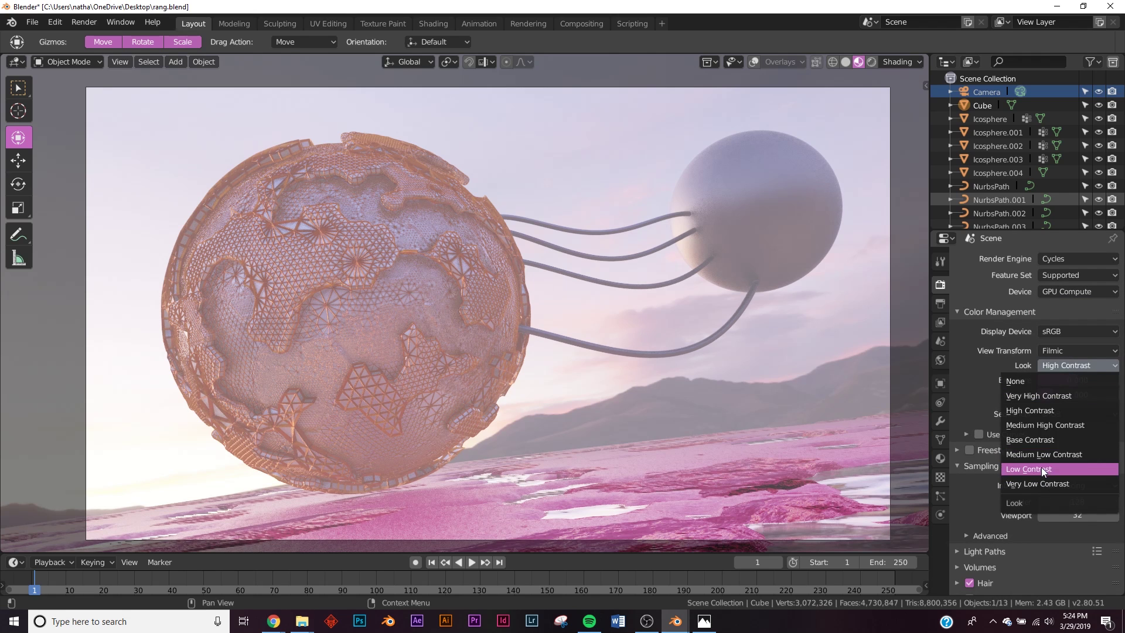
pyautogui.click(1042, 395)
pyautogui.click(1059, 352)
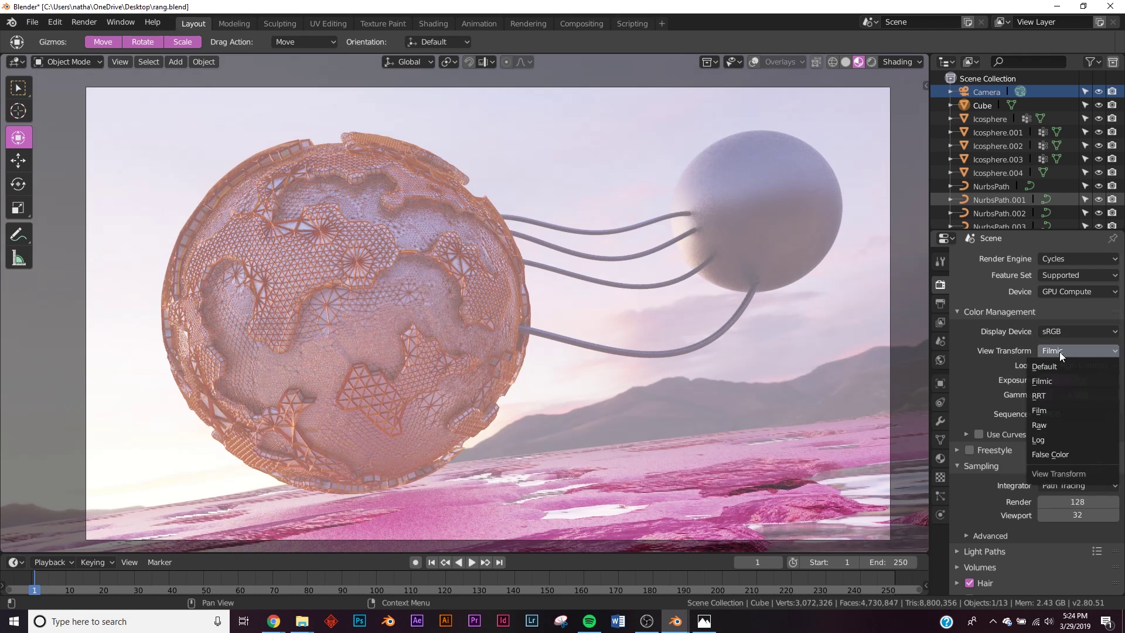
pyautogui.click(1060, 352)
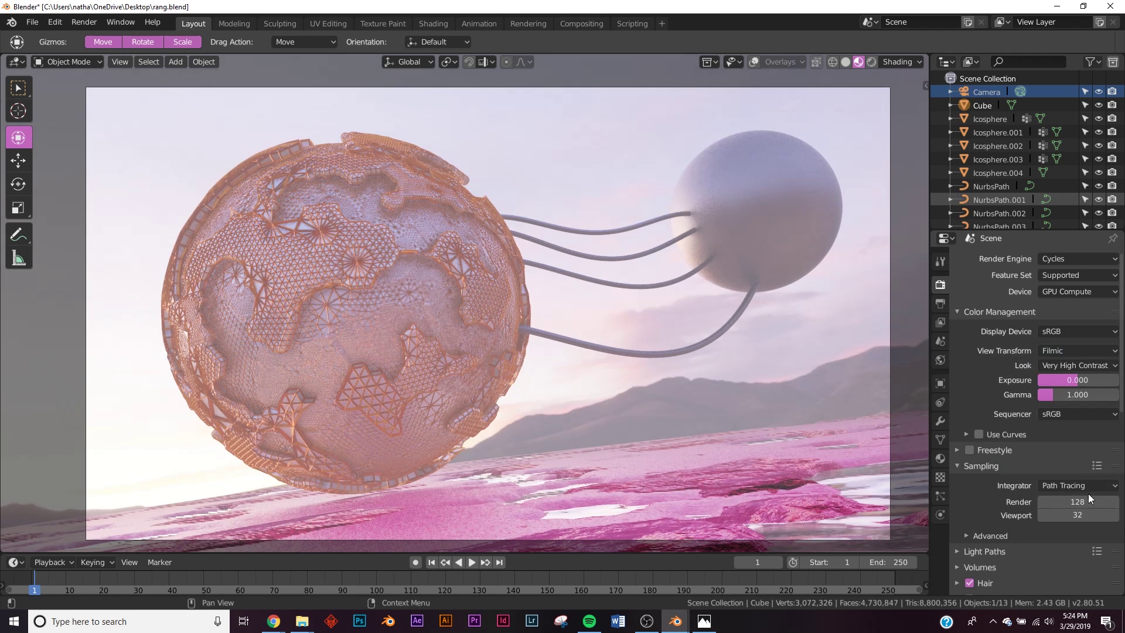
# Enable Denoising for the view layer.
pyautogui.click(941, 323)
pyautogui.click(961, 357)
pyautogui.click(970, 356)
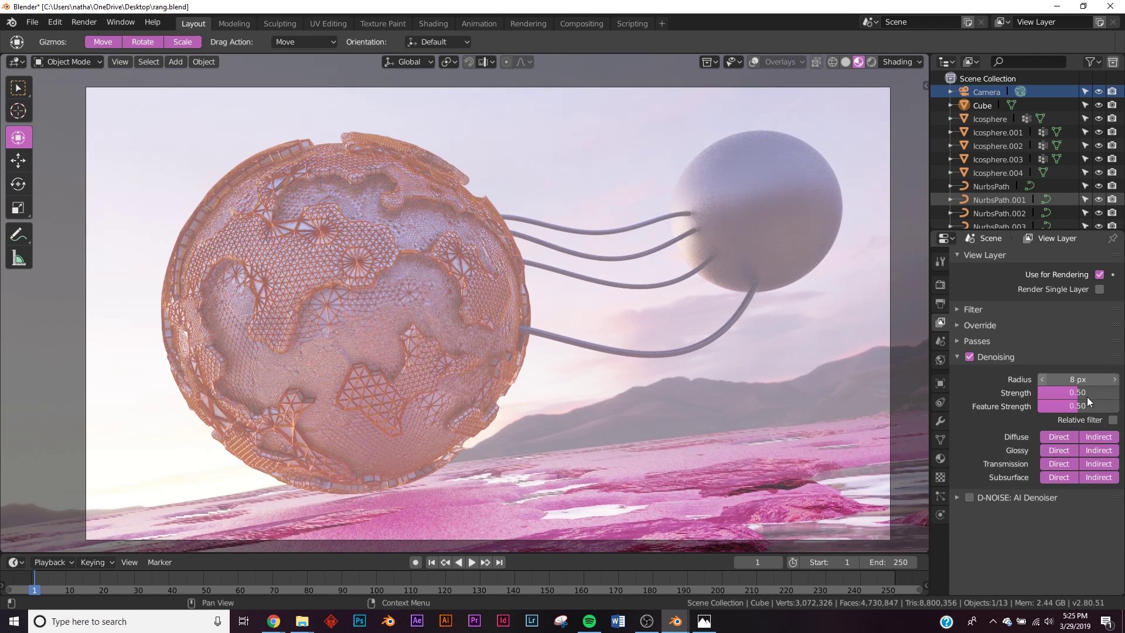